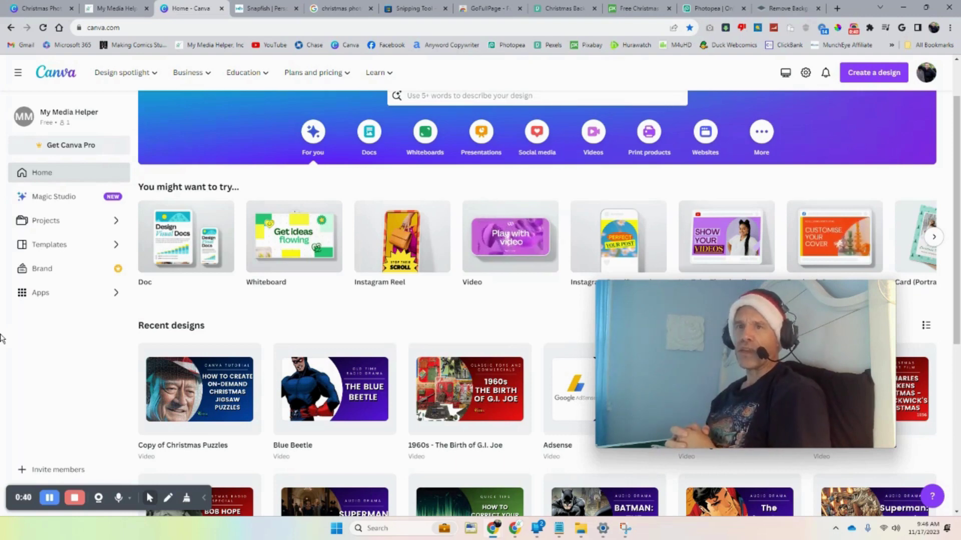
Step: Switch to Snapfish, open the saved projects and examine the photo books listed under 2015
click(265, 9)
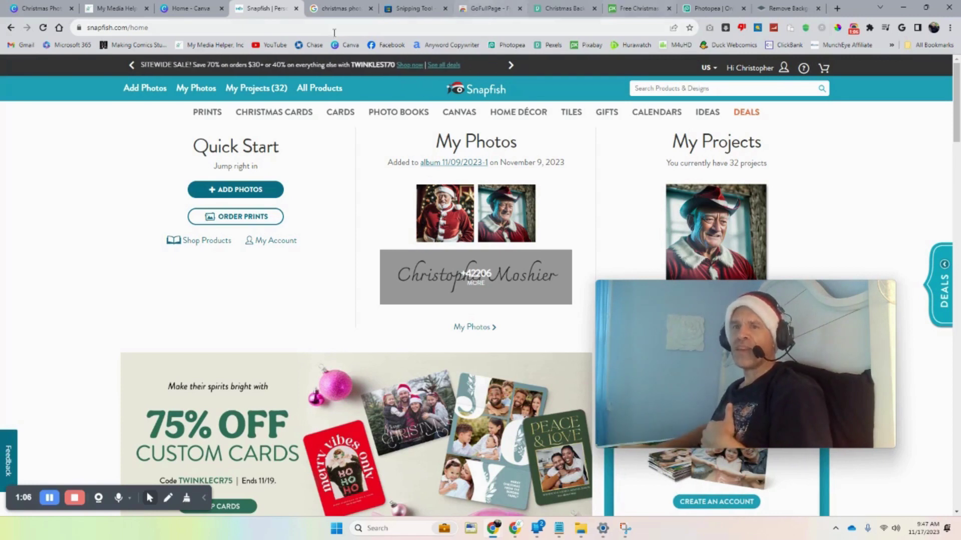
click(251, 95)
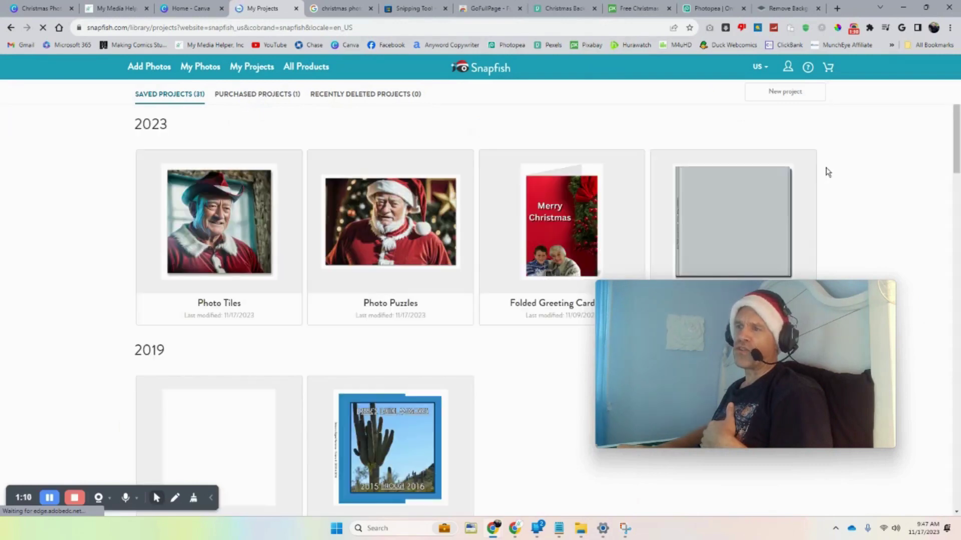
drag(956, 138, 944, 446)
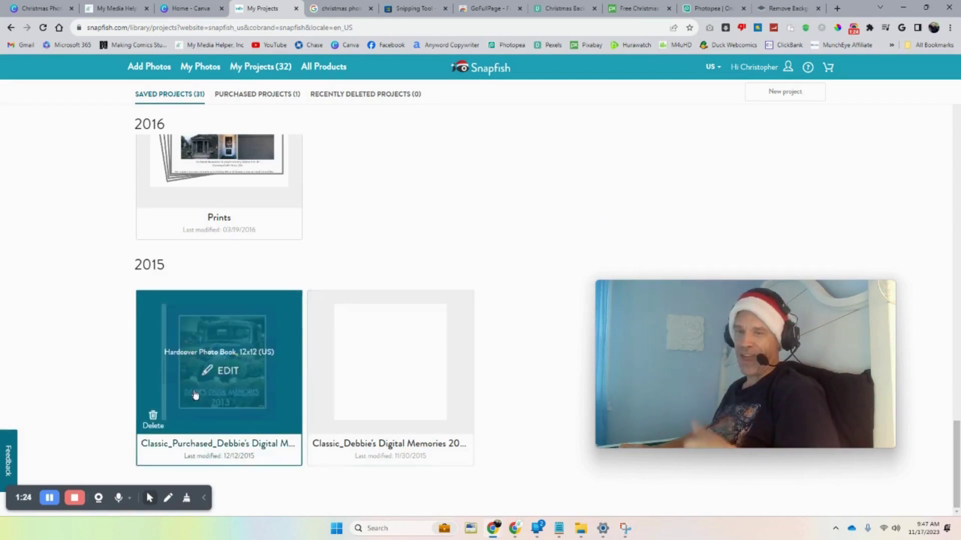
mouse_move(237, 384)
mouse_move(419, 403)
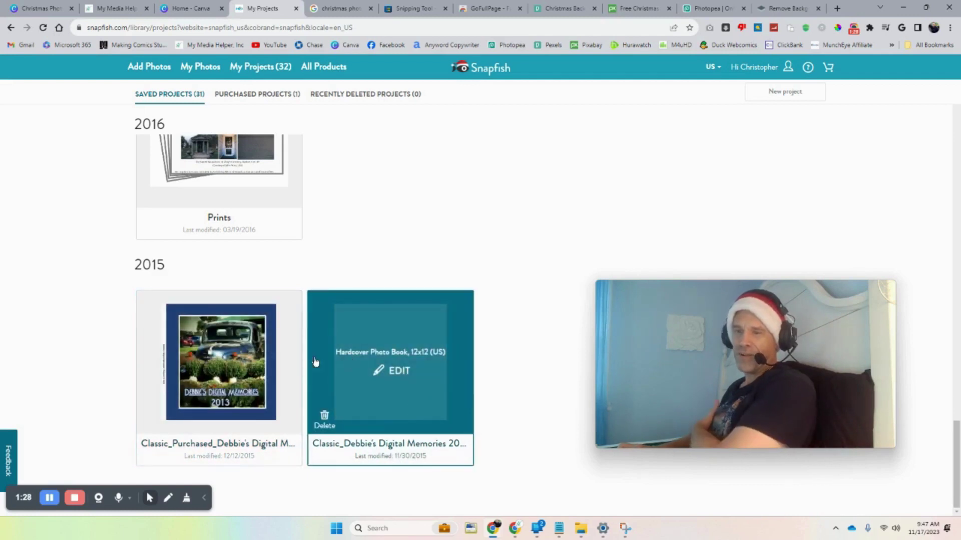
mouse_move(205, 369)
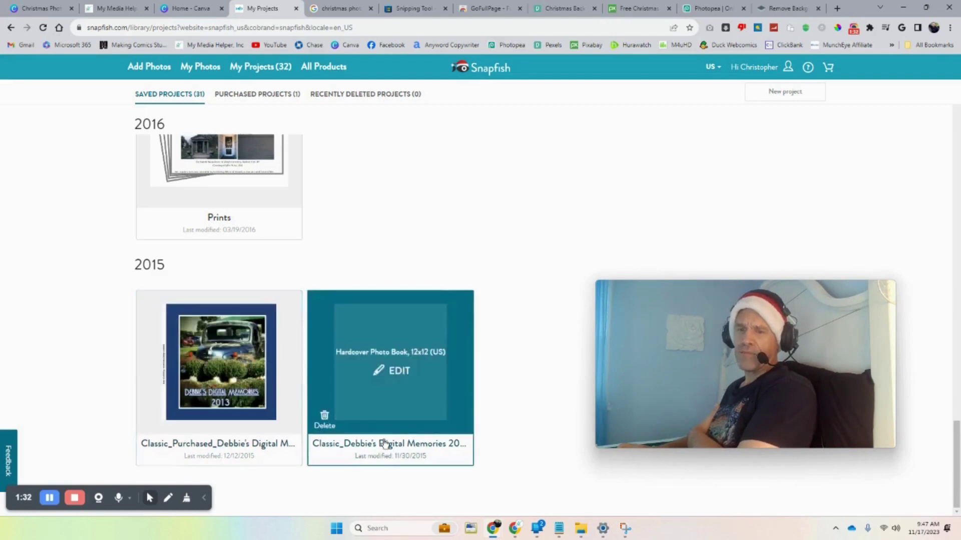
drag(168, 270, 137, 269)
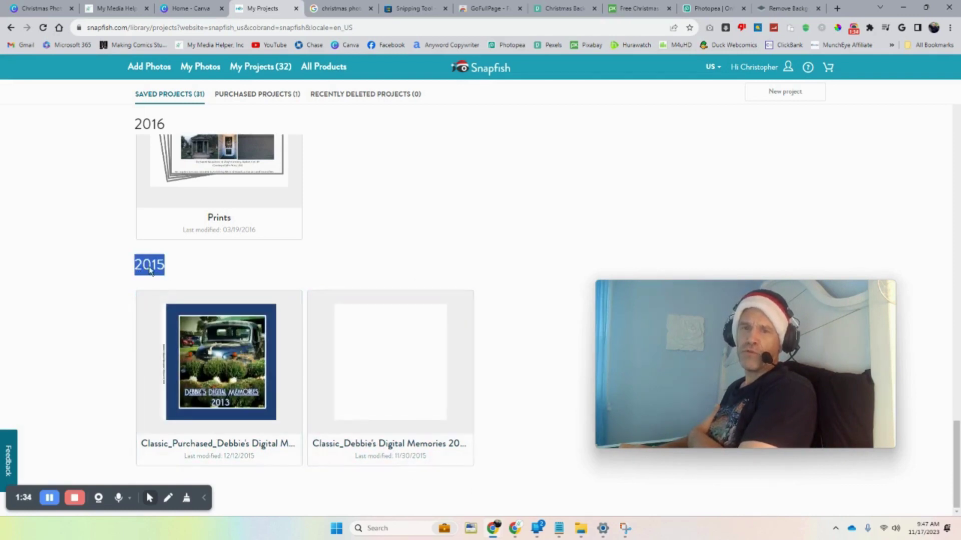
mouse_move(220, 462)
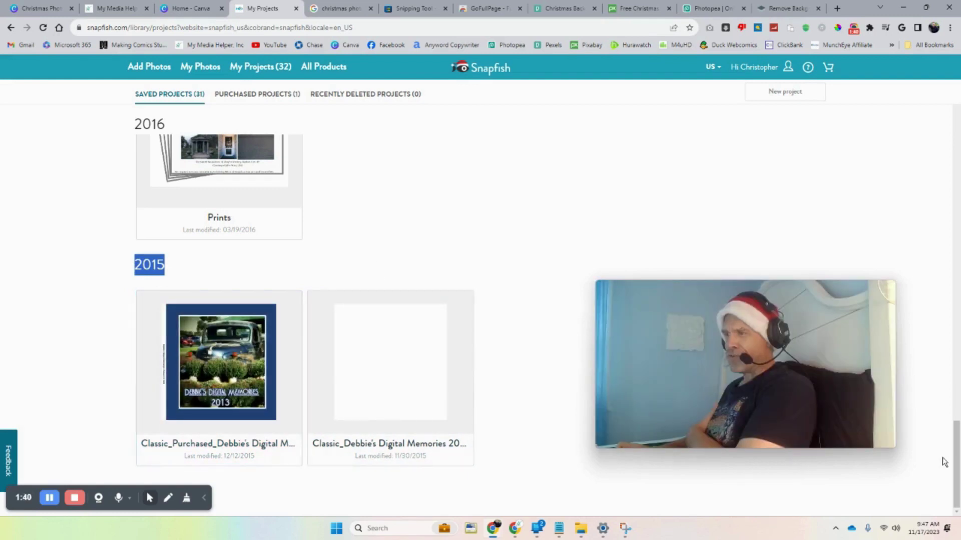
drag(958, 462, 951, 430)
scroll(929, 502, down, 3)
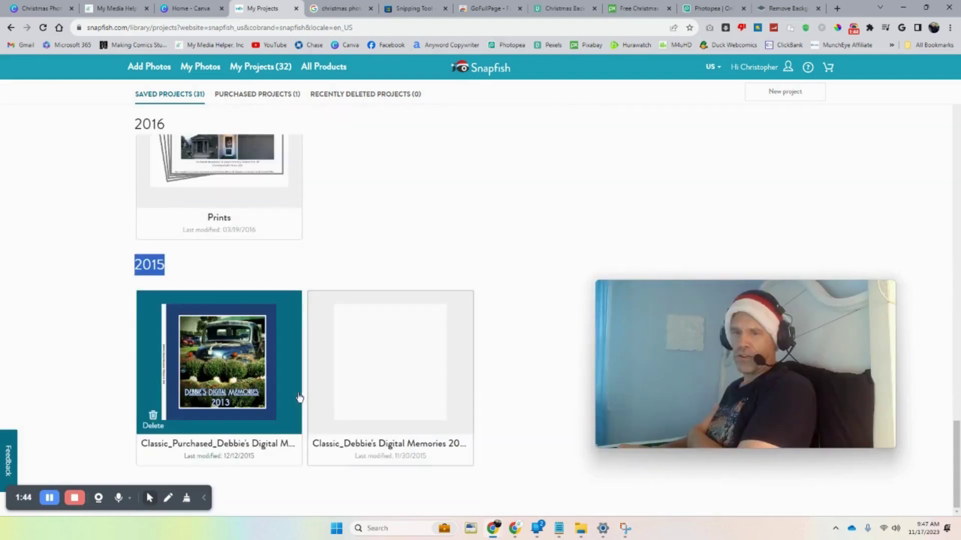
Step: Open the purchased 12x12 hardcover photo book from 2015 in the book builder and reload its page
click(266, 378)
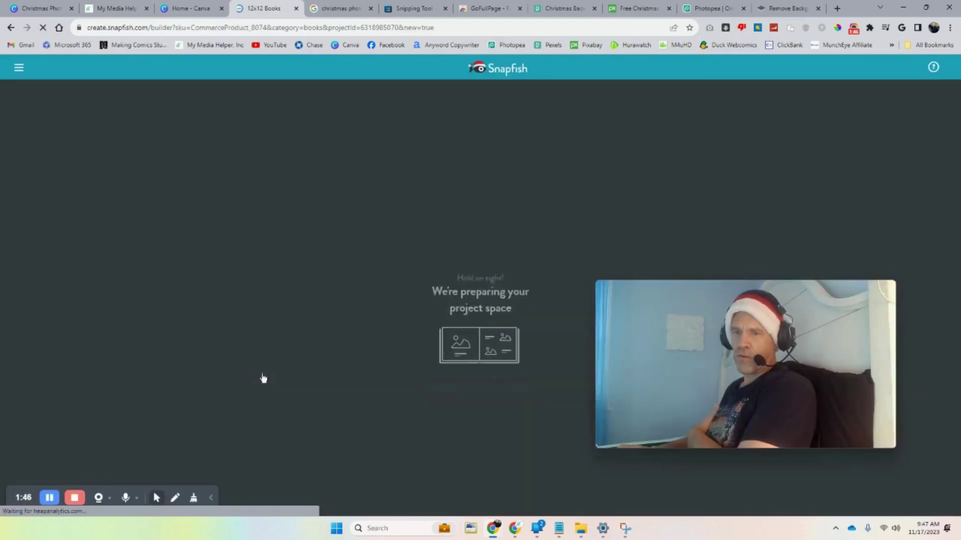
click(551, 202)
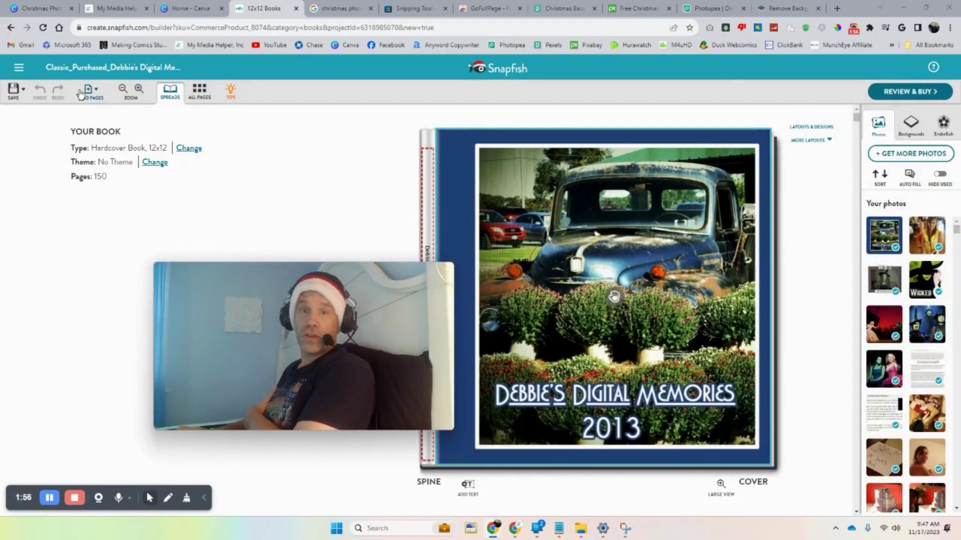
click(693, 256)
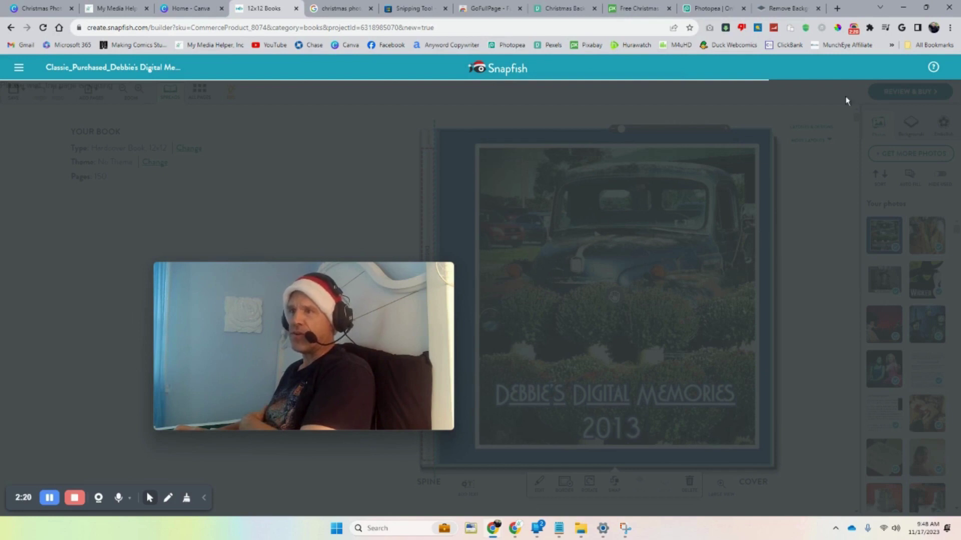
click(42, 28)
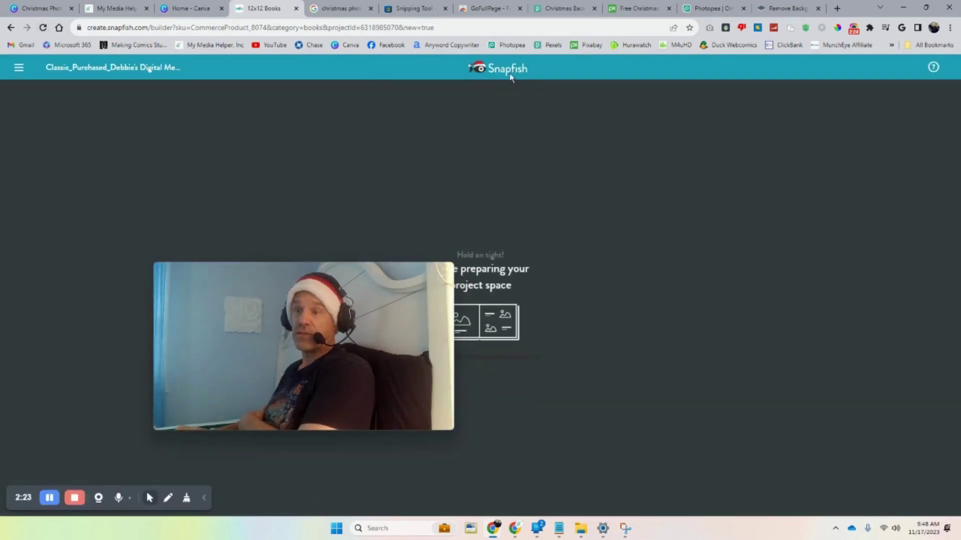
click(636, 108)
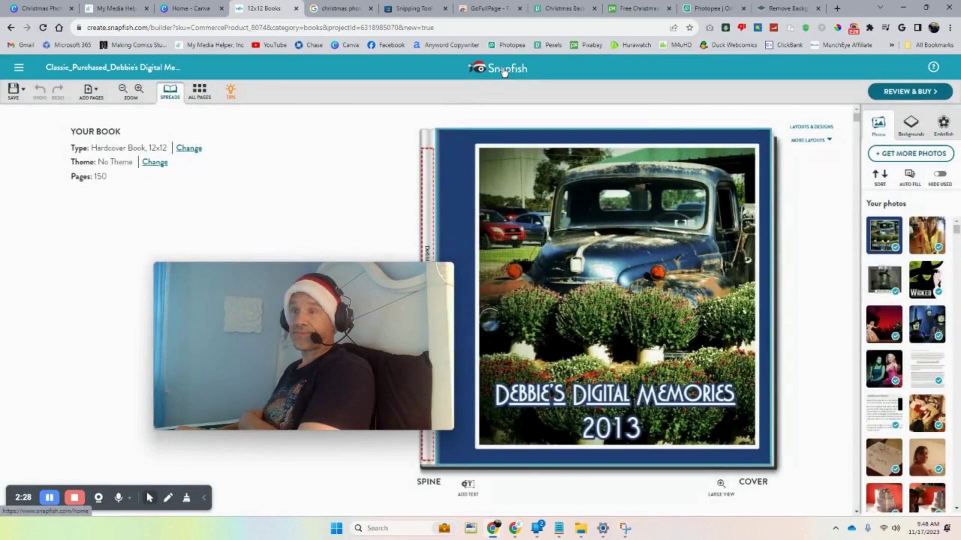
Step: Return to the Snapfish home page and view the details of the Design Your Own 12x12 hardcover photo book
click(503, 70)
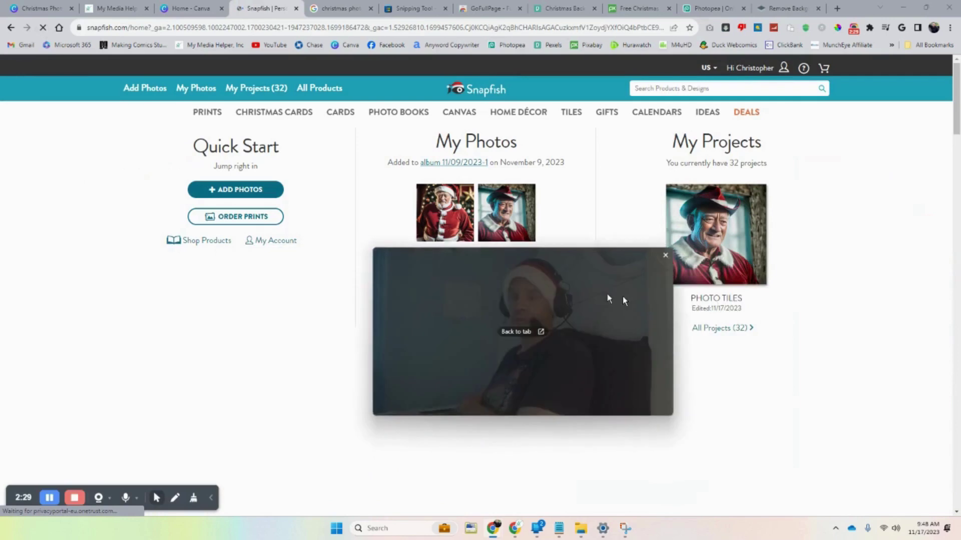
drag(623, 297, 816, 341)
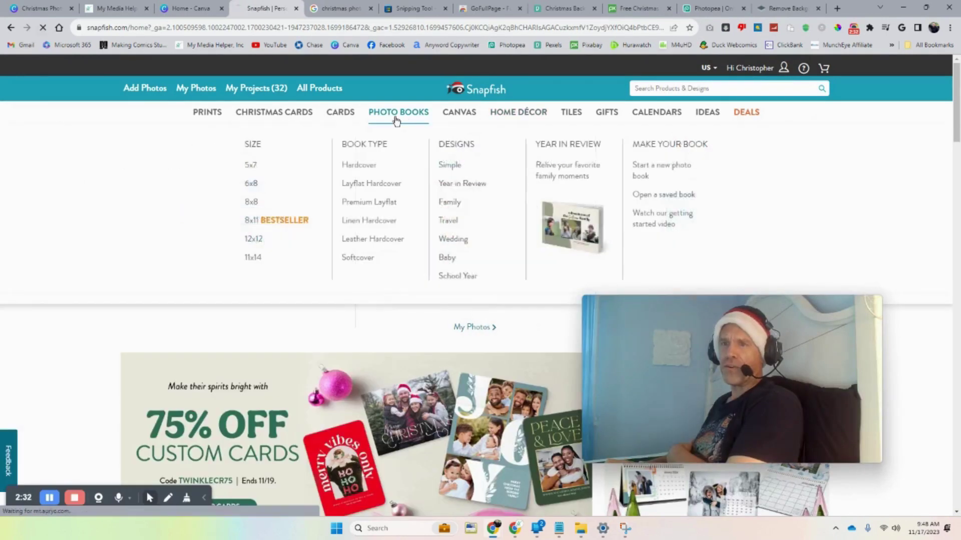
click(397, 119)
mouse_move(409, 116)
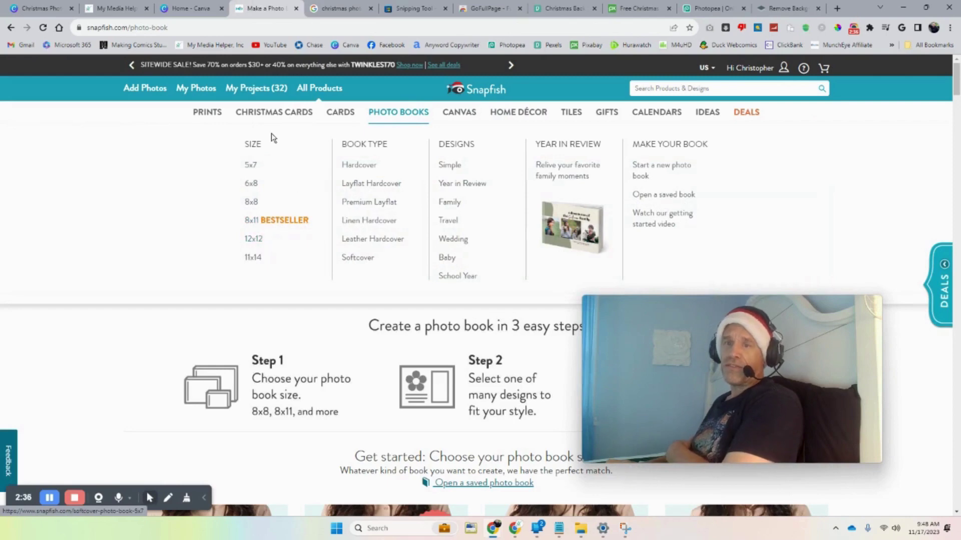
click(259, 241)
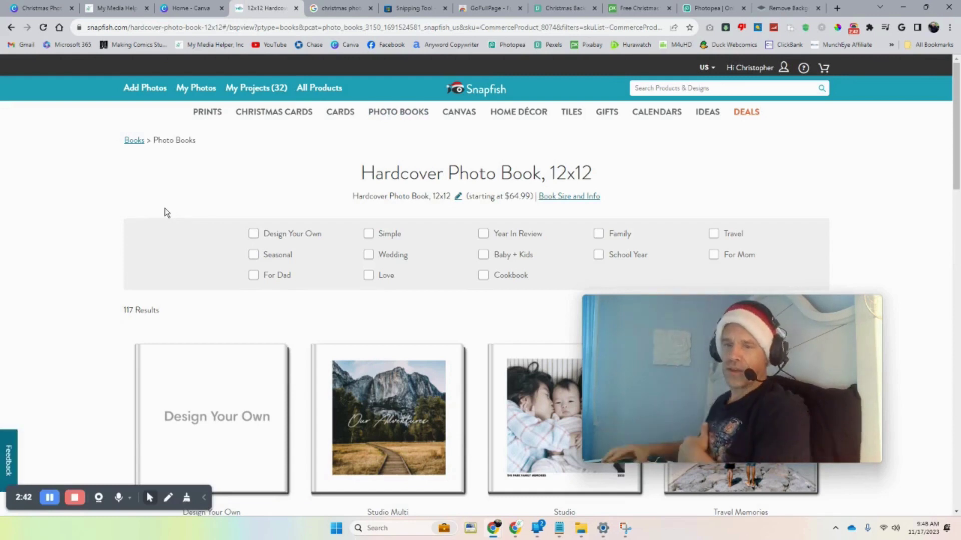
click(203, 415)
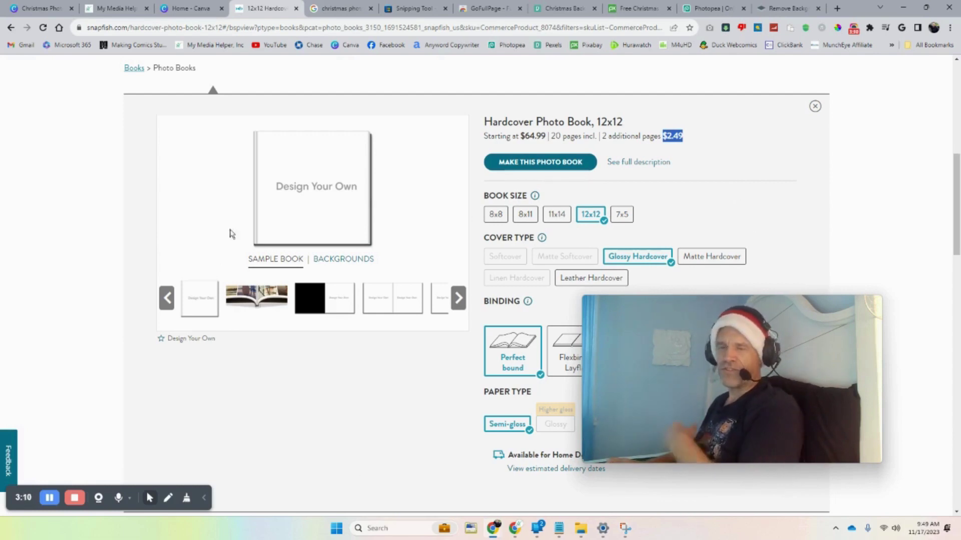
Step: Switch to Canva and search its templates for "12x12"
click(168, 11)
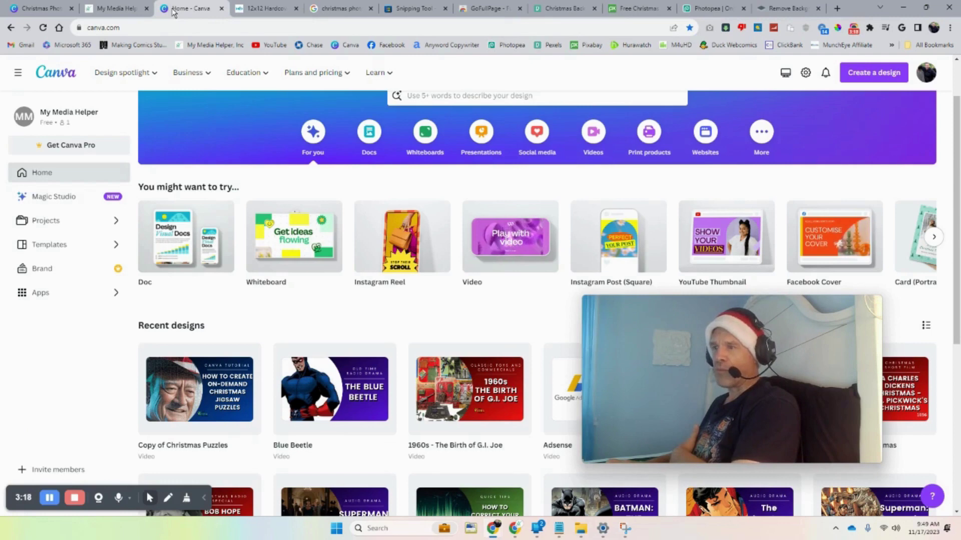
click(264, 9)
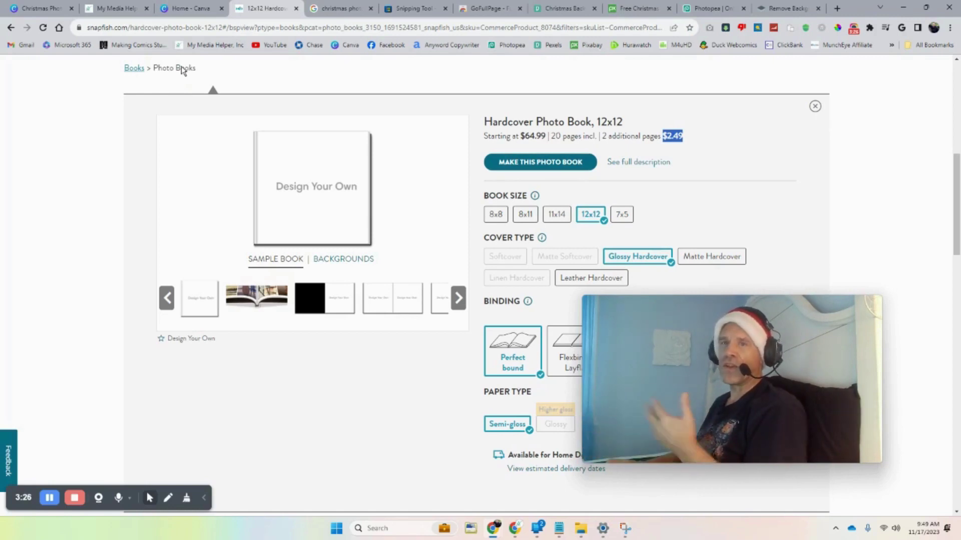
click(194, 7)
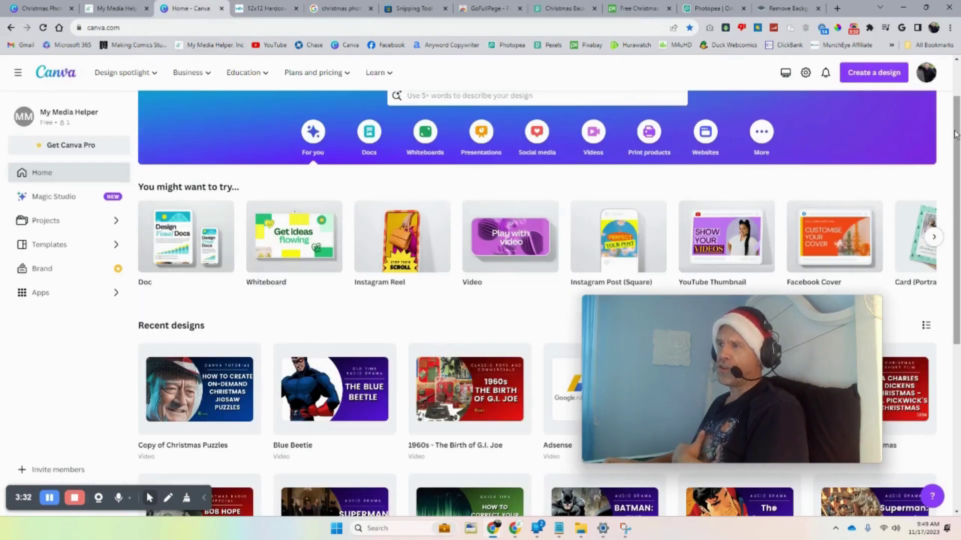
scroll(955, 115, up, 2)
drag(955, 115, 954, 98)
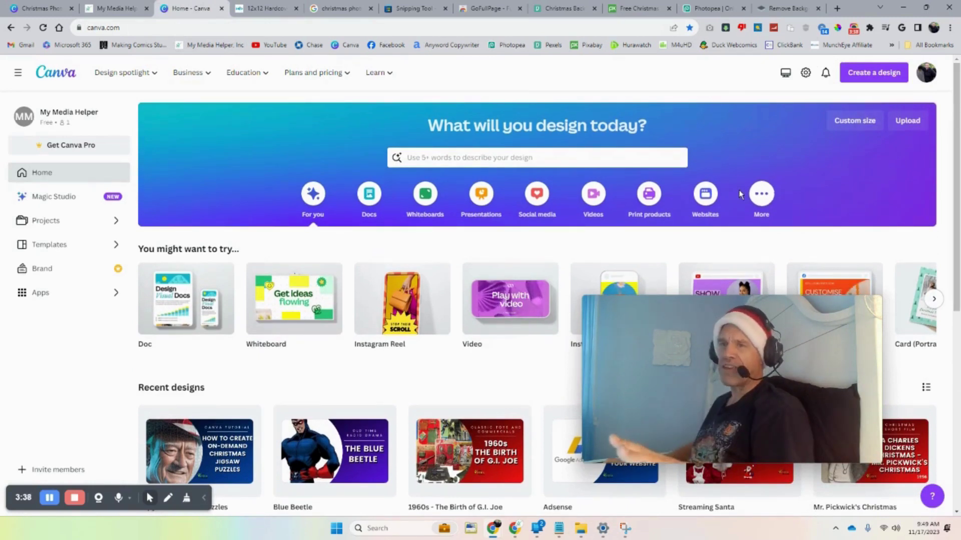
click(462, 163)
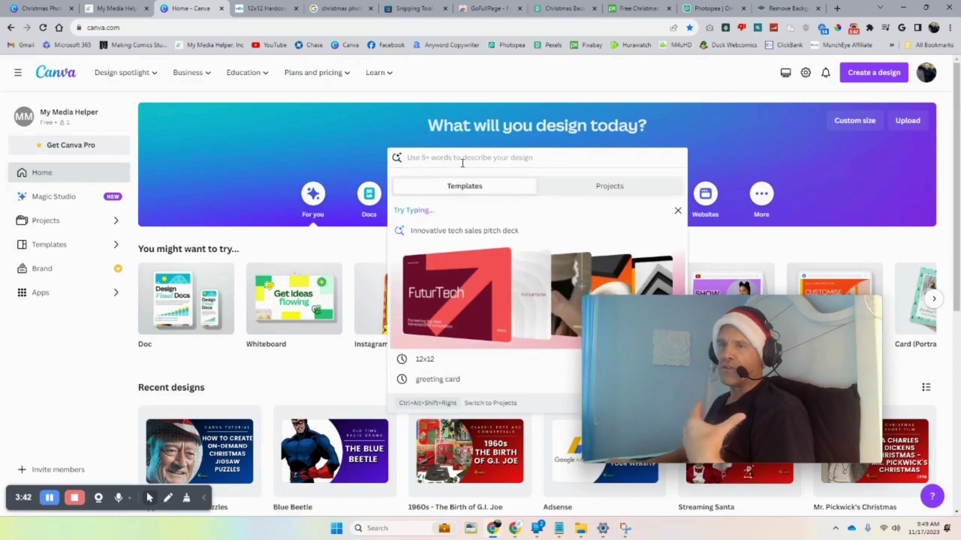
text(12x12)
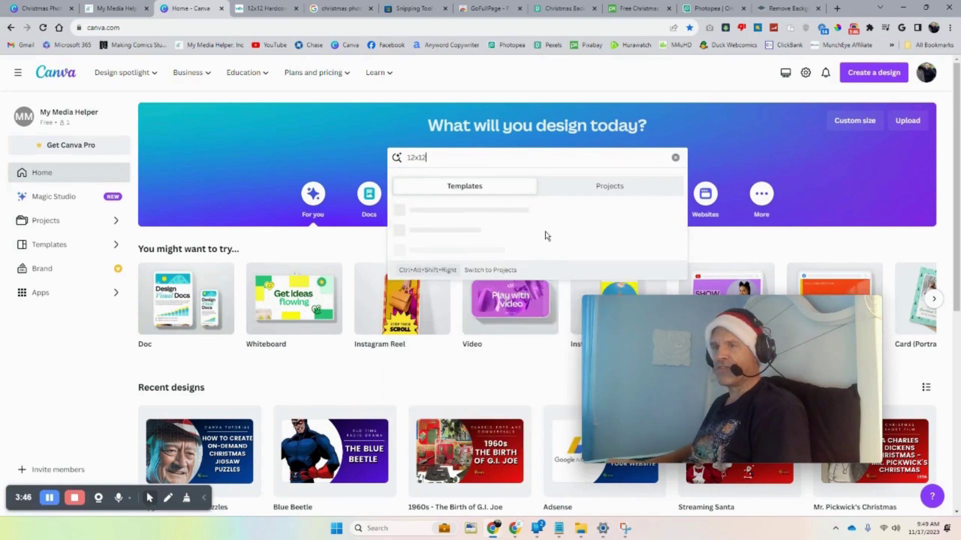
key(Return)
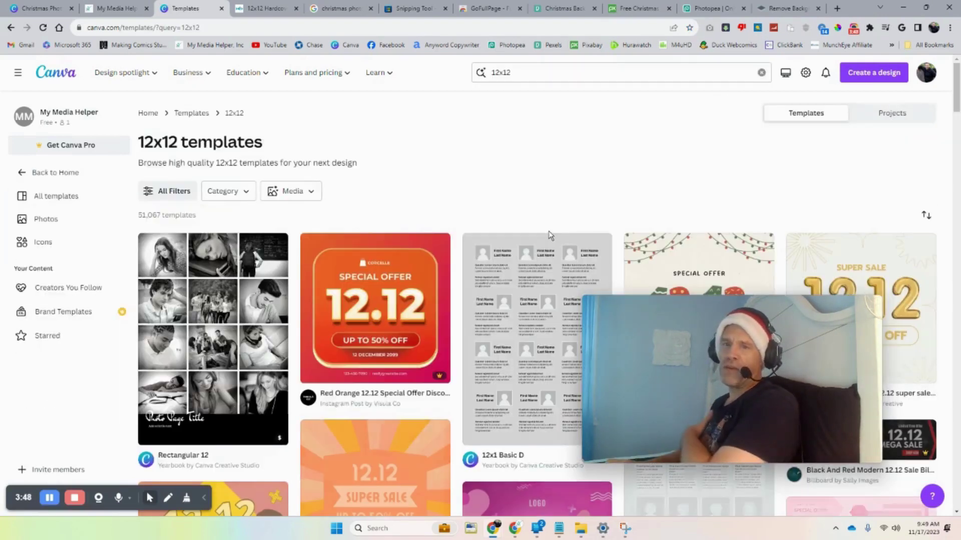
Step: Switch to Snapfish and check the available photo book sizes
click(265, 8)
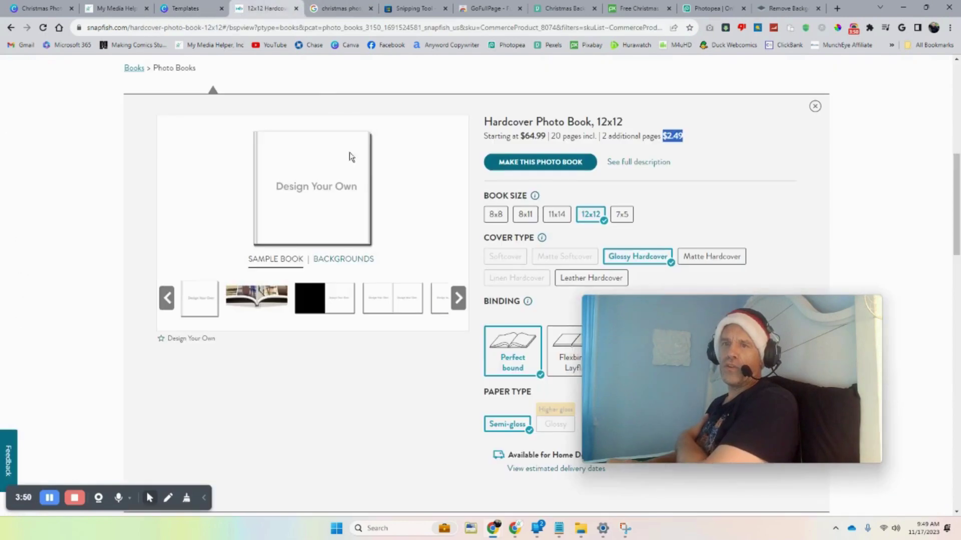
scroll(507, 158, up, 1)
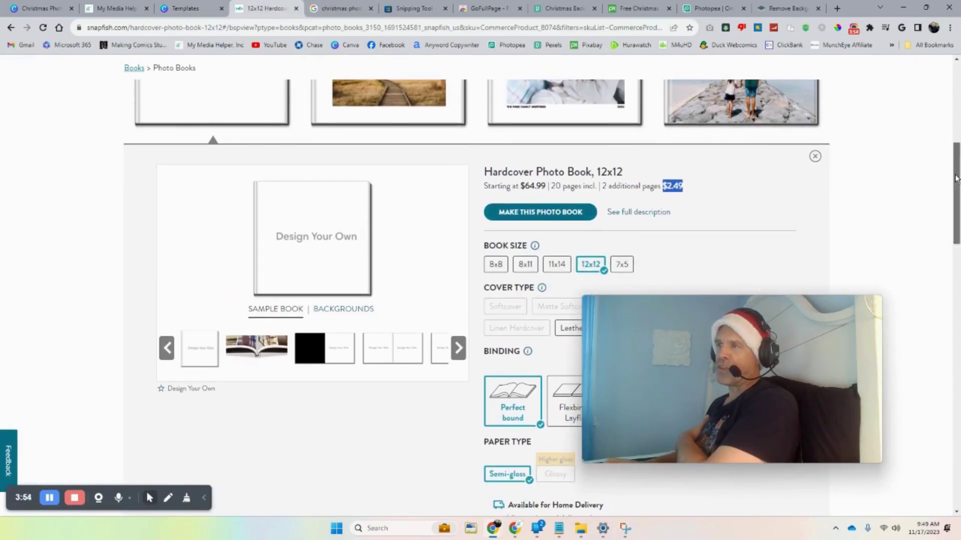
drag(955, 176, 954, 98)
mouse_move(386, 114)
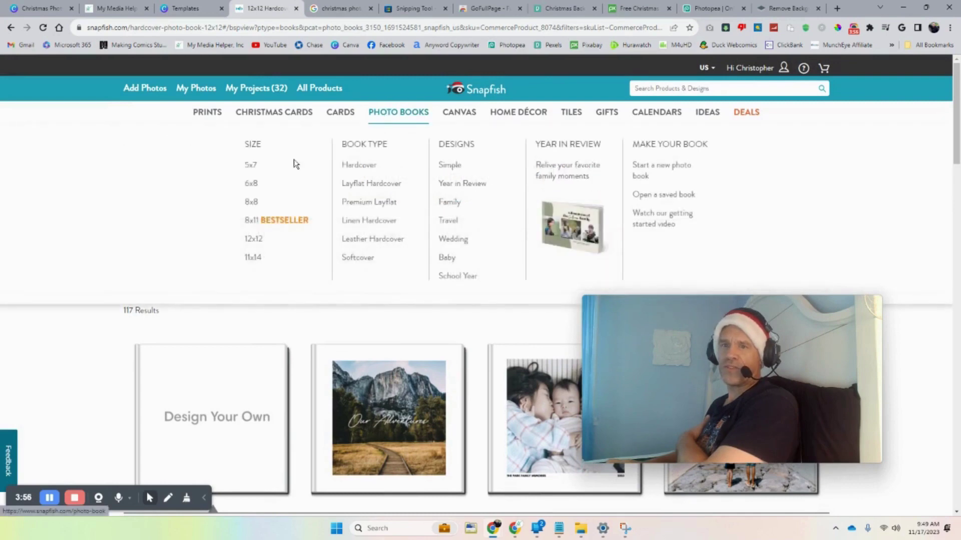
Step: Switch back to Canva and open the grey gold minimalist 12.12 super sale Instagram post template for customizing
click(194, 12)
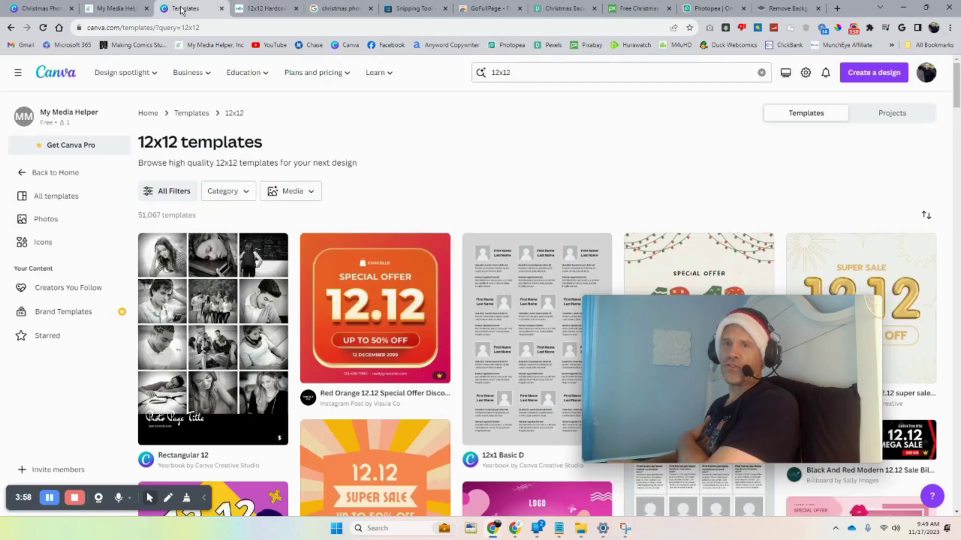
drag(844, 316, 383, 167)
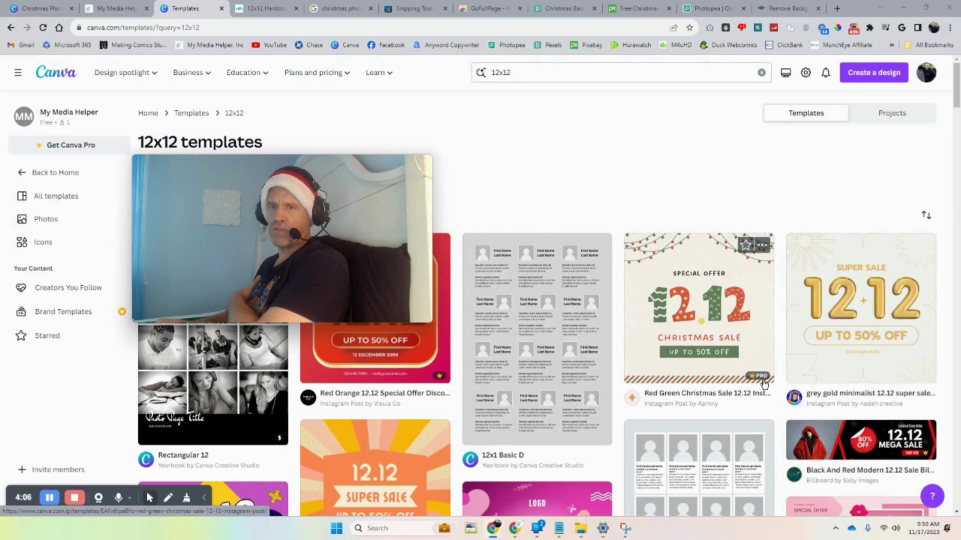
click(901, 364)
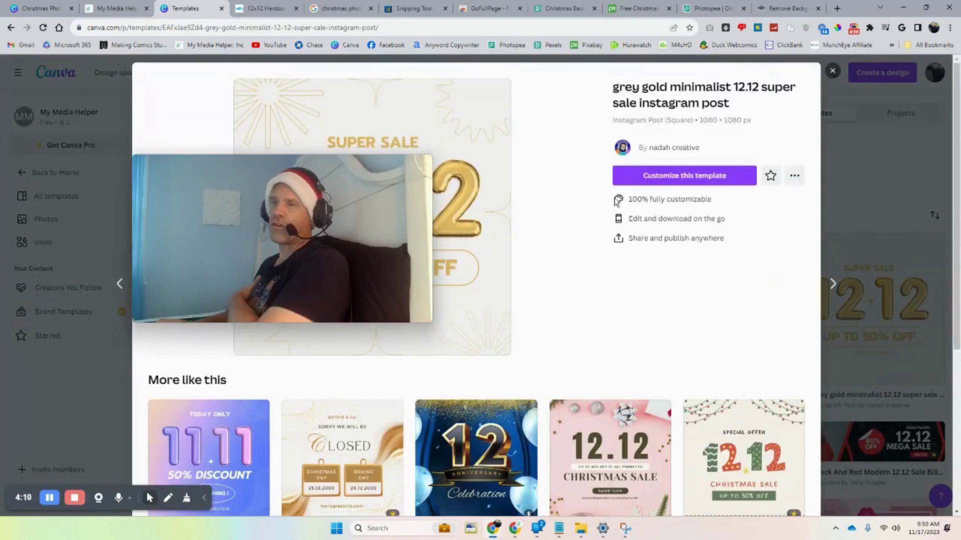
click(653, 176)
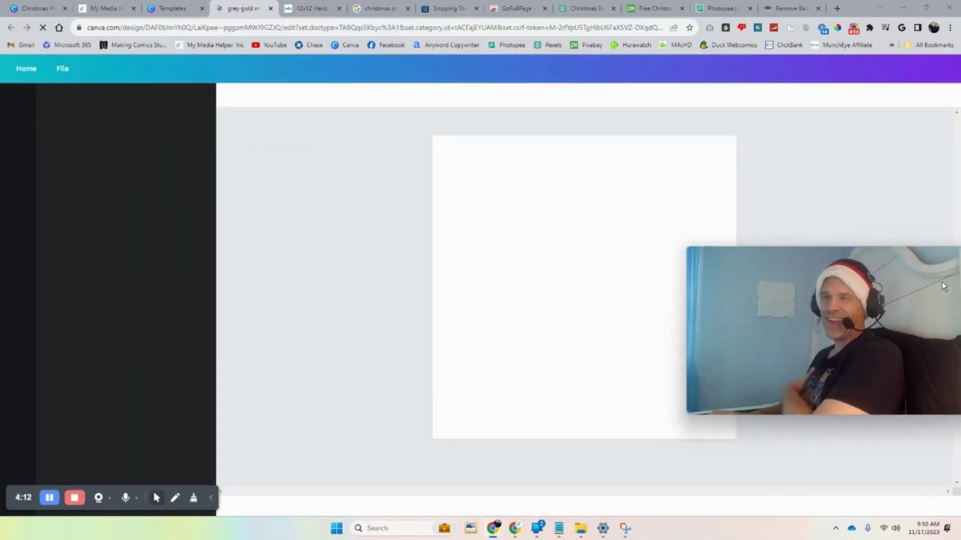
drag(941, 283, 382, 211)
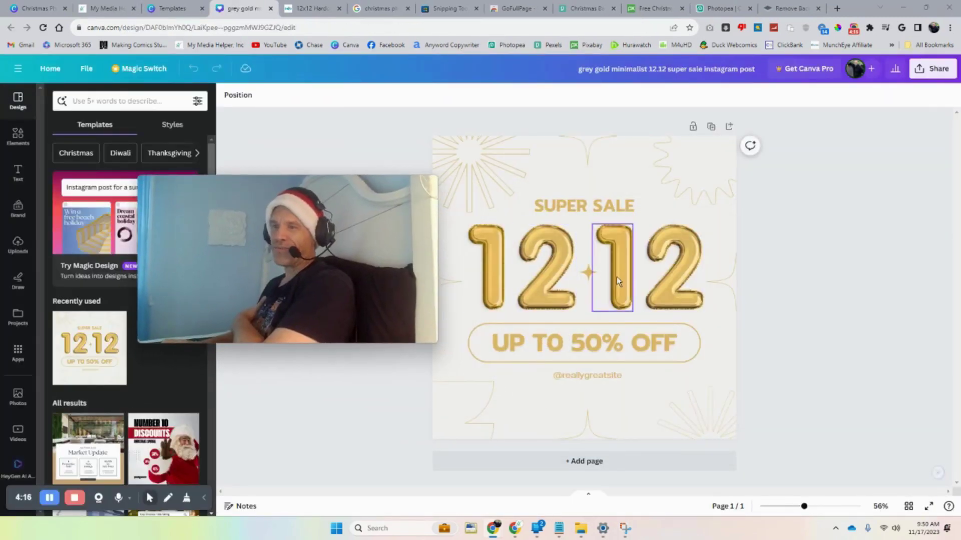
Step: Delete the first pair of gold balloon digits, 1 and 2, from the template
click(534, 270)
key(Delete)
click(497, 276)
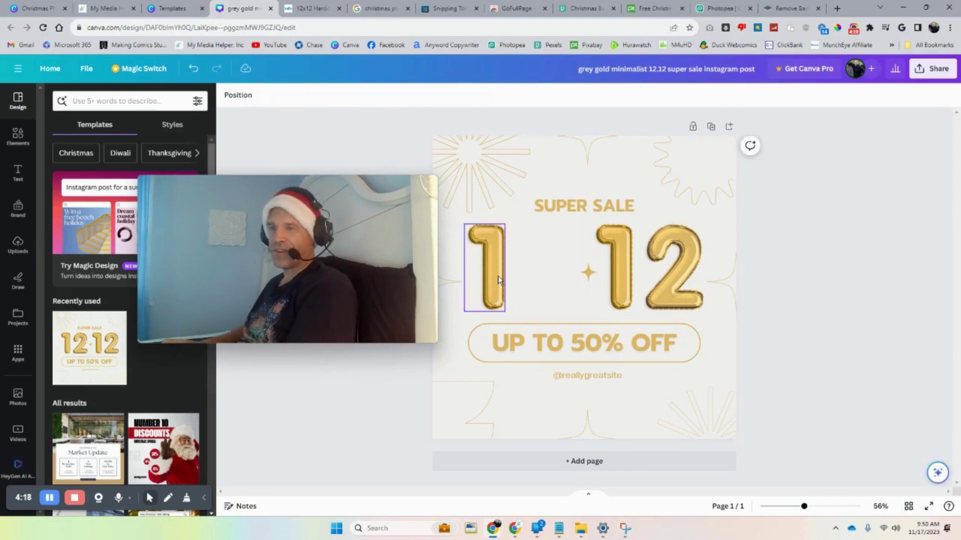
key(Delete)
click(509, 343)
key(Delete)
click(532, 354)
key(Delete)
click(573, 383)
key(Delete)
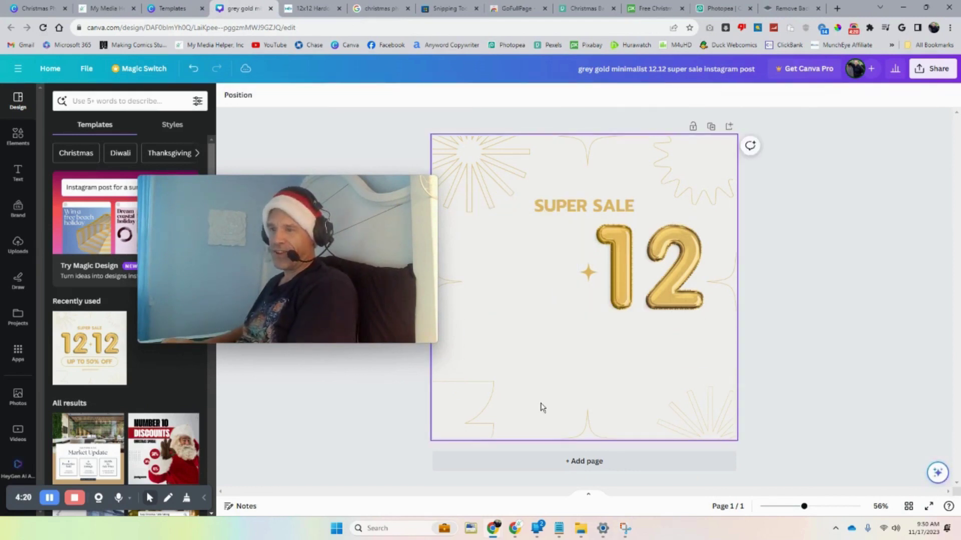
Step: Delete the three outline ornaments along the lower edge of the page
click(482, 414)
key(Delete)
click(575, 427)
key(Delete)
click(705, 428)
key(Delete)
Step: Delete the remaining gold digits 12, the small gold star and the outline ornaments at both sides of the page
click(674, 271)
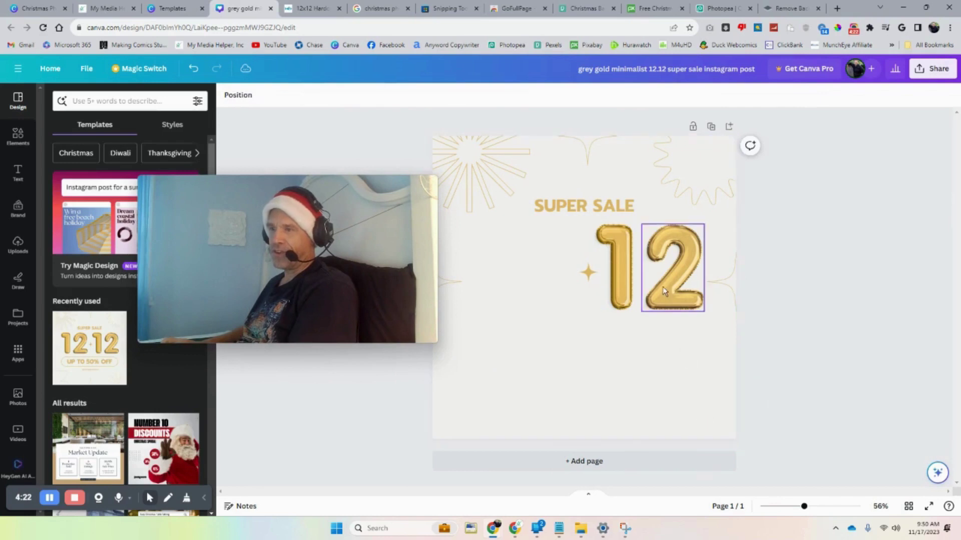
key(Delete)
click(614, 270)
key(Delete)
click(716, 285)
key(Delete)
click(588, 272)
key(Delete)
click(451, 278)
key(Delete)
Step: Delete the SUPER SALE heading and the ornaments along the upper edge of the page
click(442, 245)
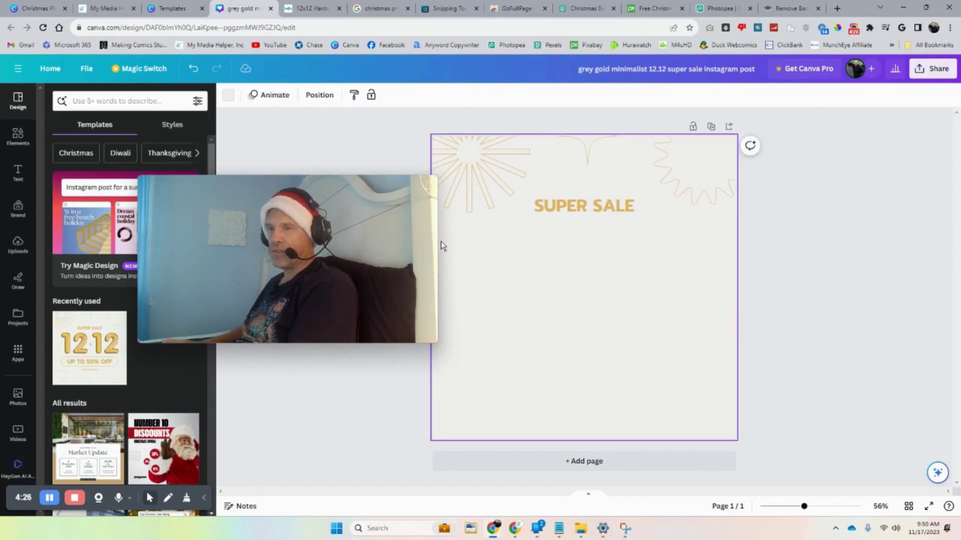
key(Delete)
click(556, 207)
key(Delete)
click(669, 193)
key(Delete)
click(590, 154)
key(Delete)
Step: Set the page background colour to solid white
click(611, 210)
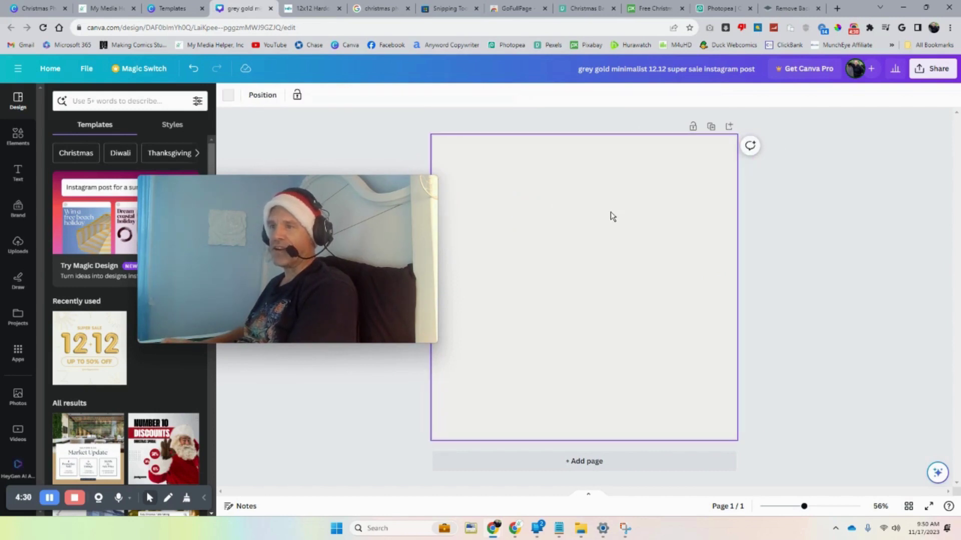
click(228, 96)
drag(263, 178, 677, 274)
drag(584, 262, 749, 352)
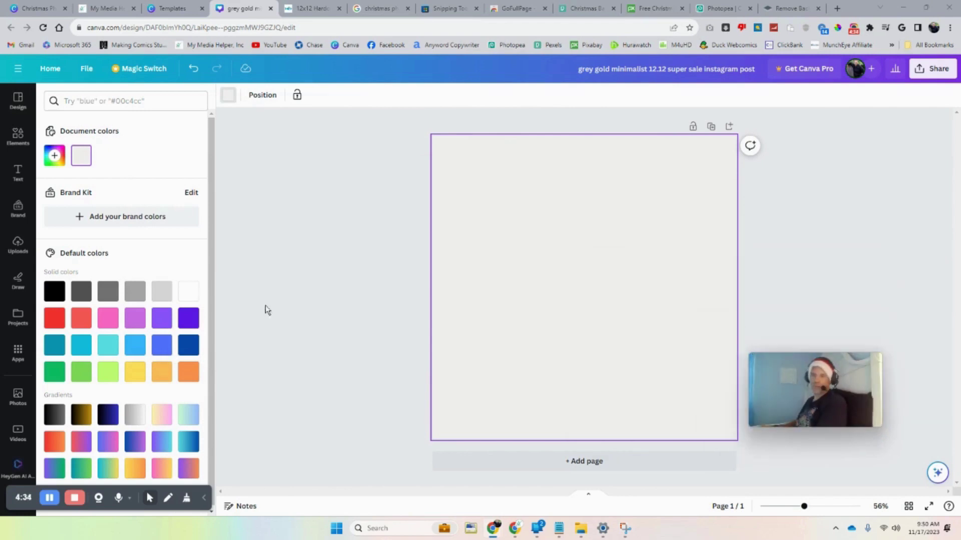
click(192, 294)
click(338, 296)
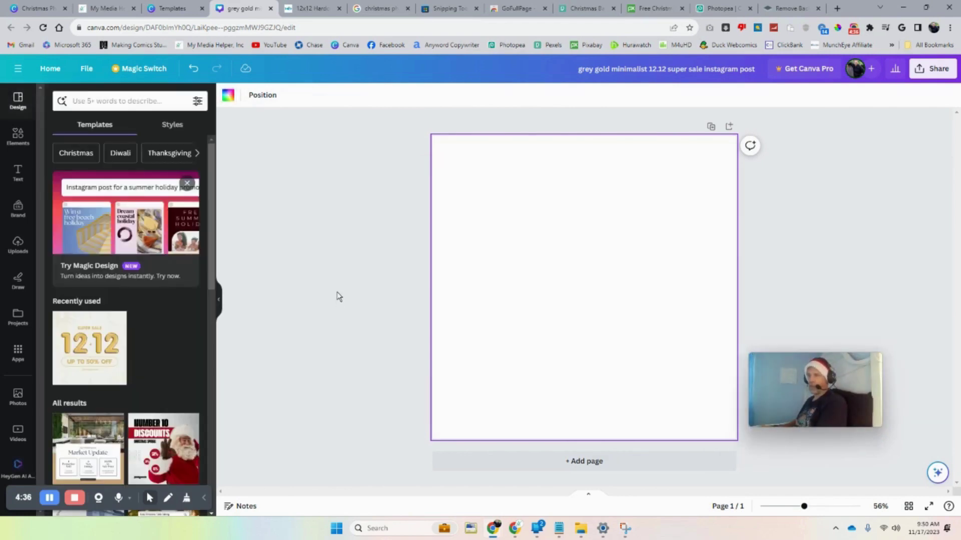
Step: Try to download the blank white design as a PNG
click(808, 194)
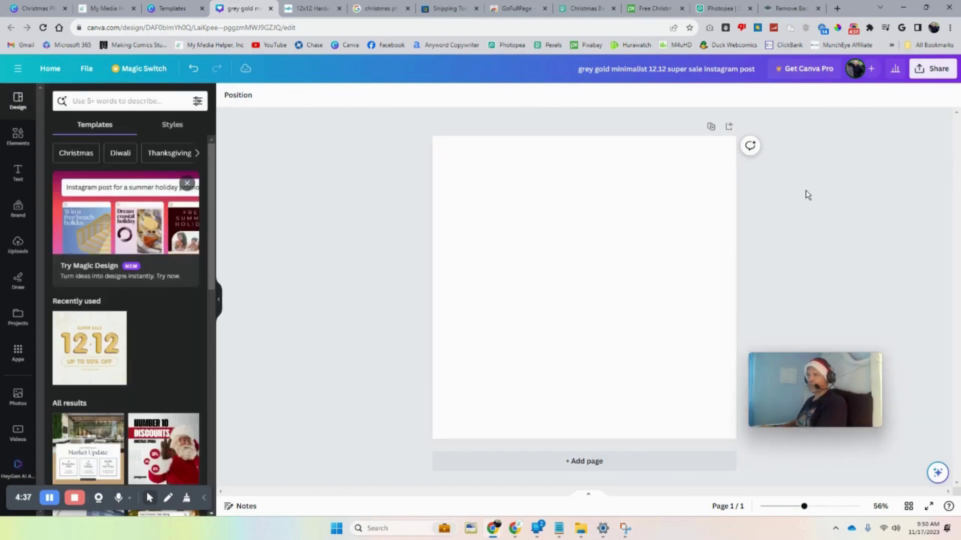
click(928, 70)
click(830, 315)
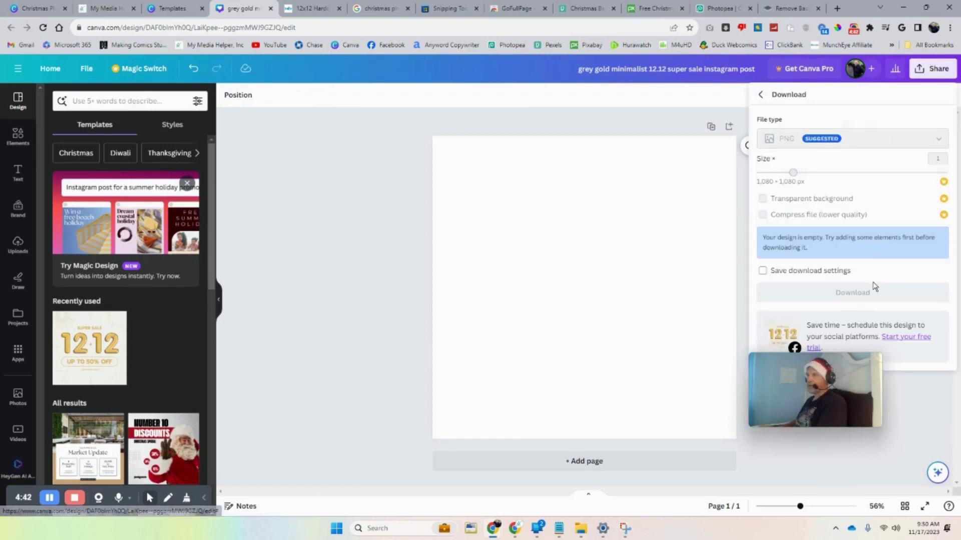
drag(843, 386, 344, 323)
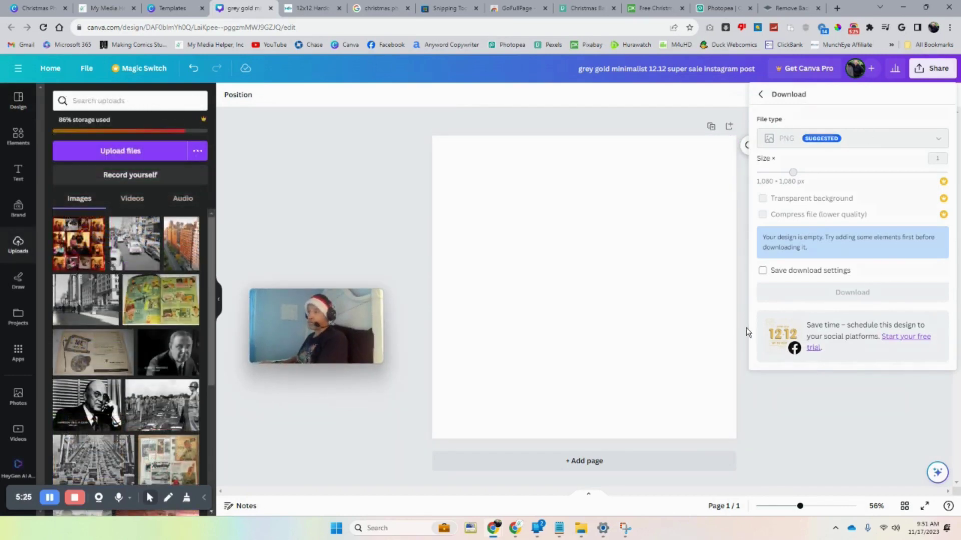
click(747, 333)
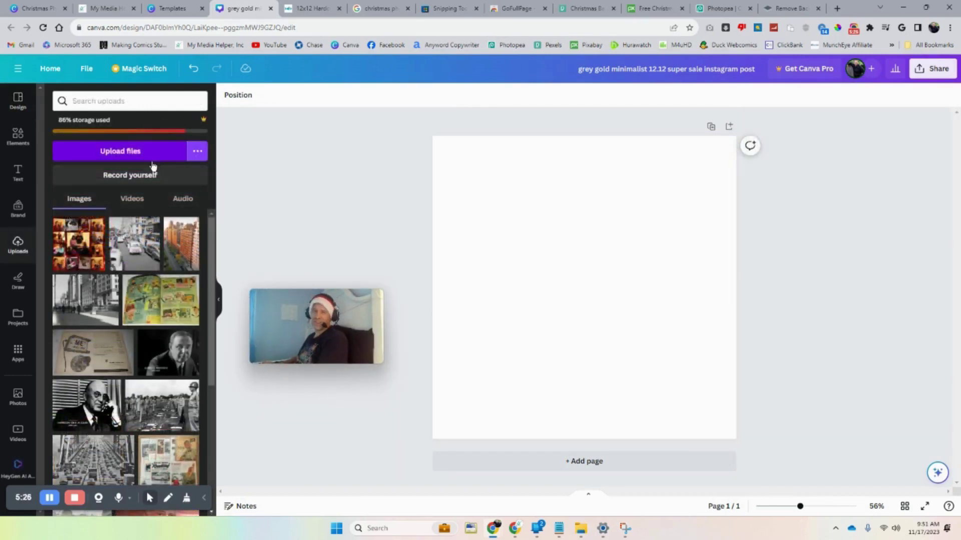
Step: Add a square shape to the page and fill it with solid white
click(19, 138)
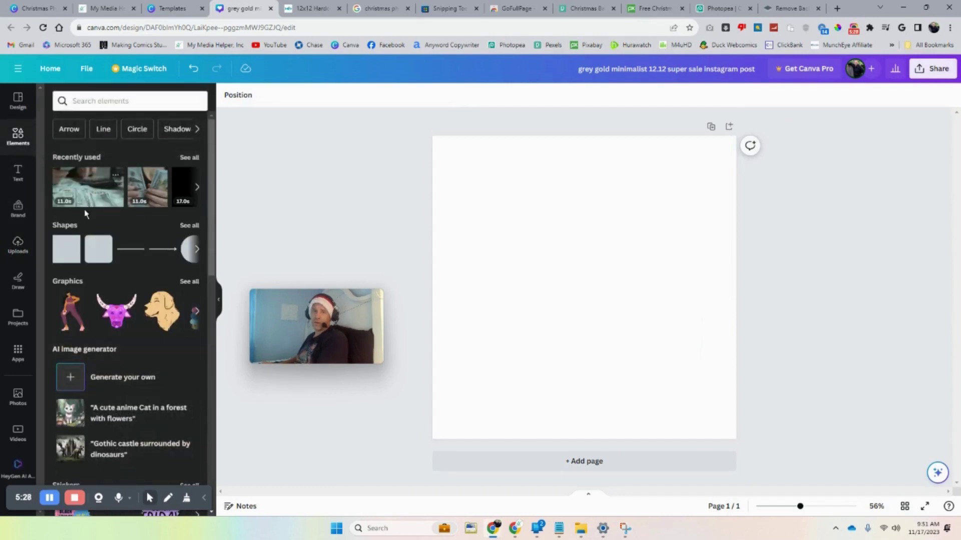
click(72, 242)
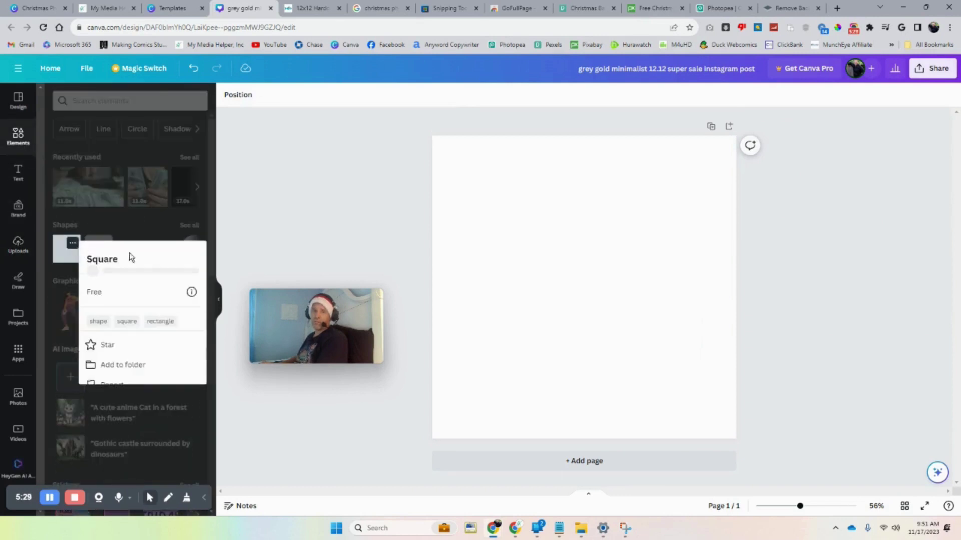
click(59, 249)
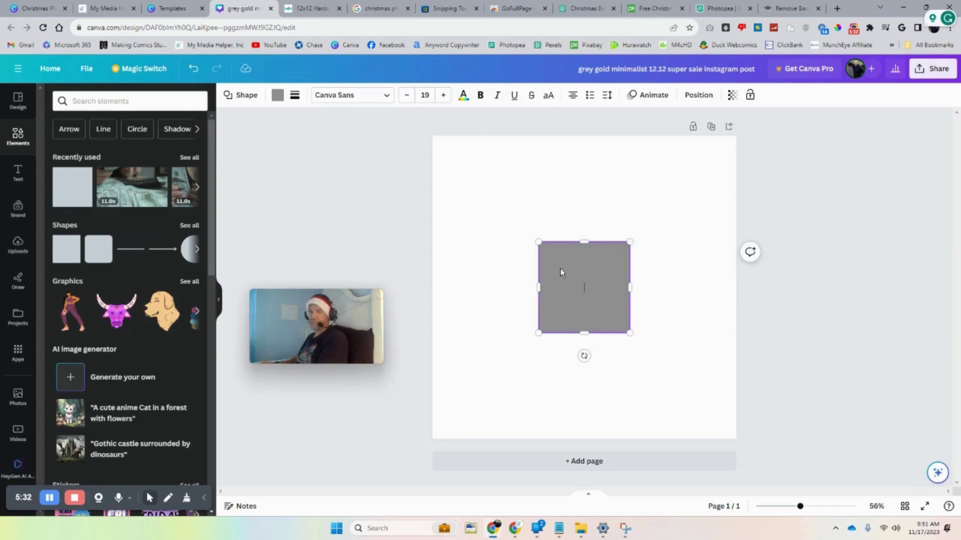
click(278, 95)
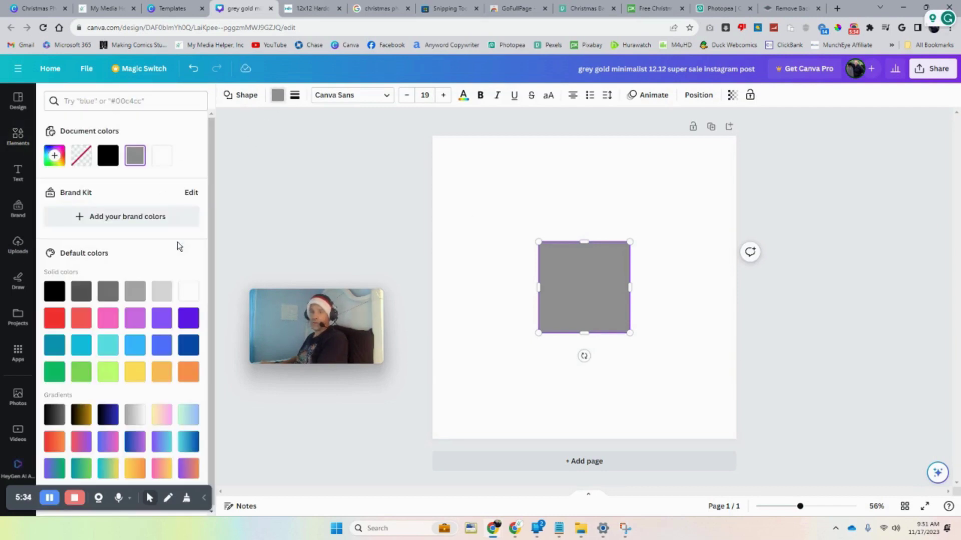
click(189, 292)
Step: Enlarge the white square until it extends past all four edges of the page
drag(629, 243, 736, 138)
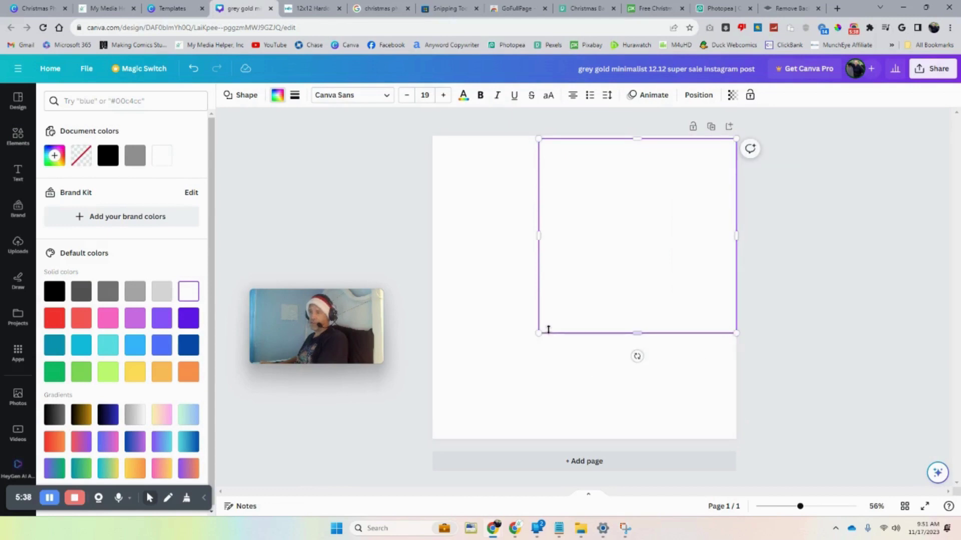
drag(539, 333, 432, 439)
drag(588, 138, 584, 124)
drag(736, 278, 742, 279)
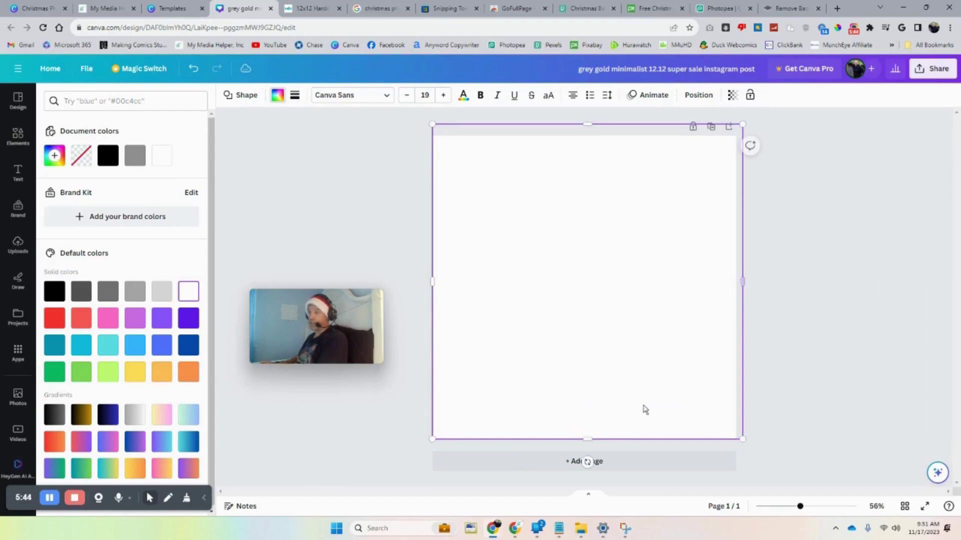
drag(591, 438, 587, 450)
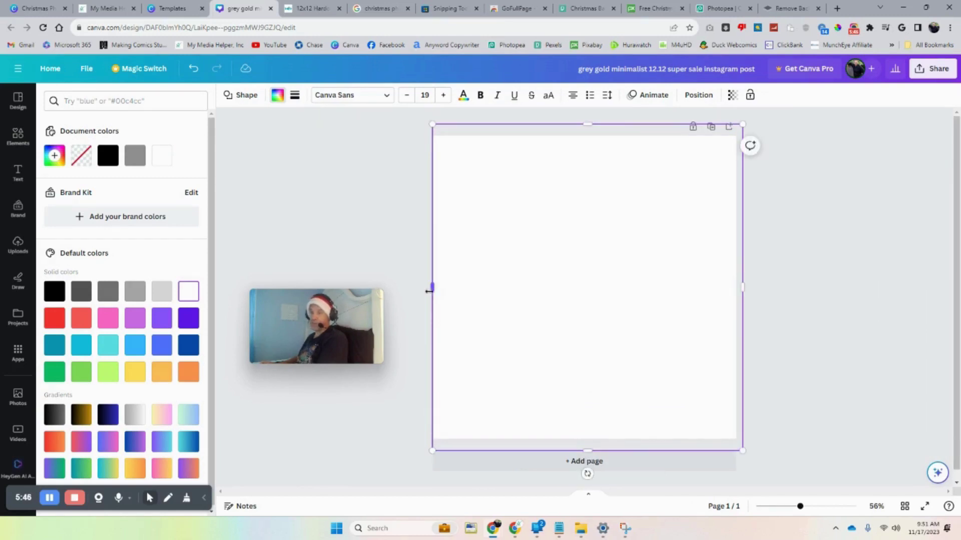
drag(429, 291, 414, 290)
Step: Download the white page as a PNG and dismiss the completed download notice
click(923, 69)
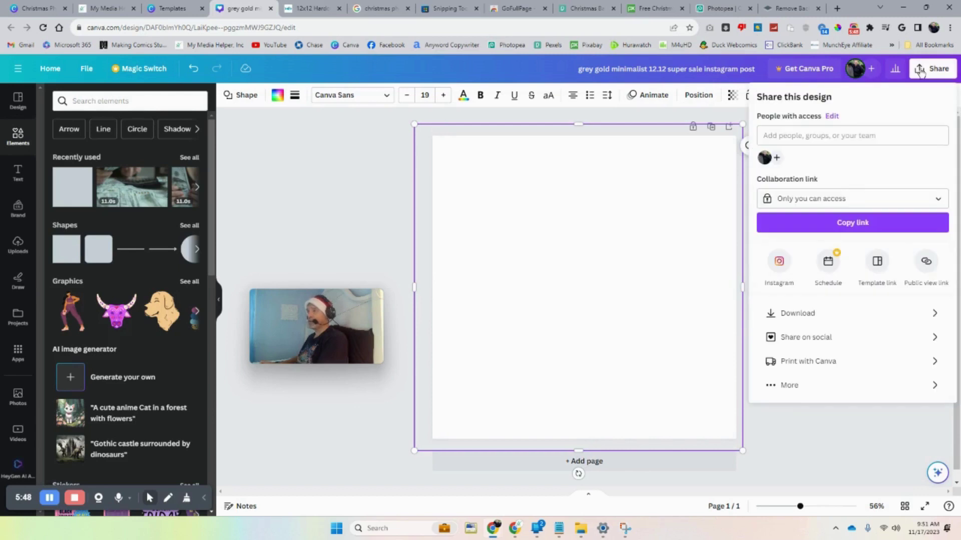
click(811, 314)
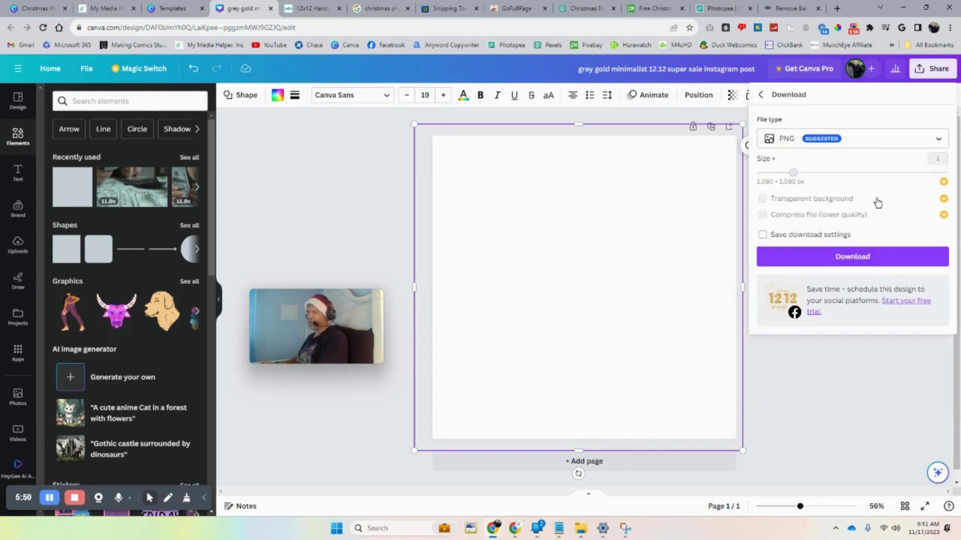
click(865, 263)
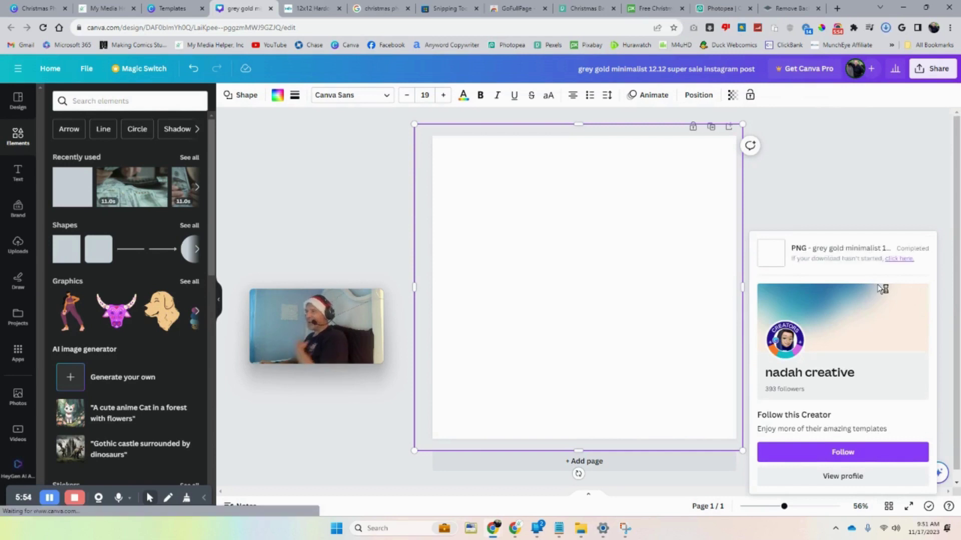
click(929, 180)
Step: Rename the design as "Photo Album White"
drag(761, 70, 299, 60)
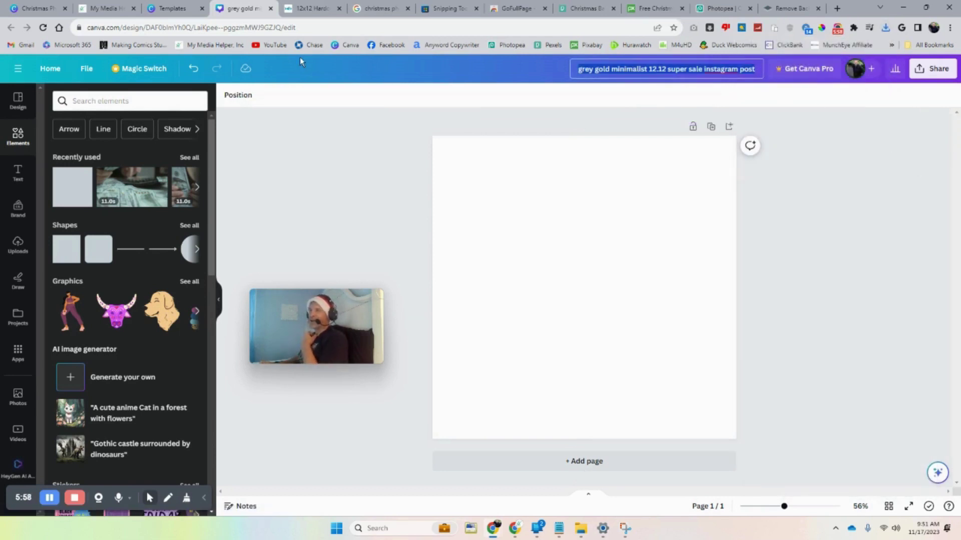
text(Photo Album White)
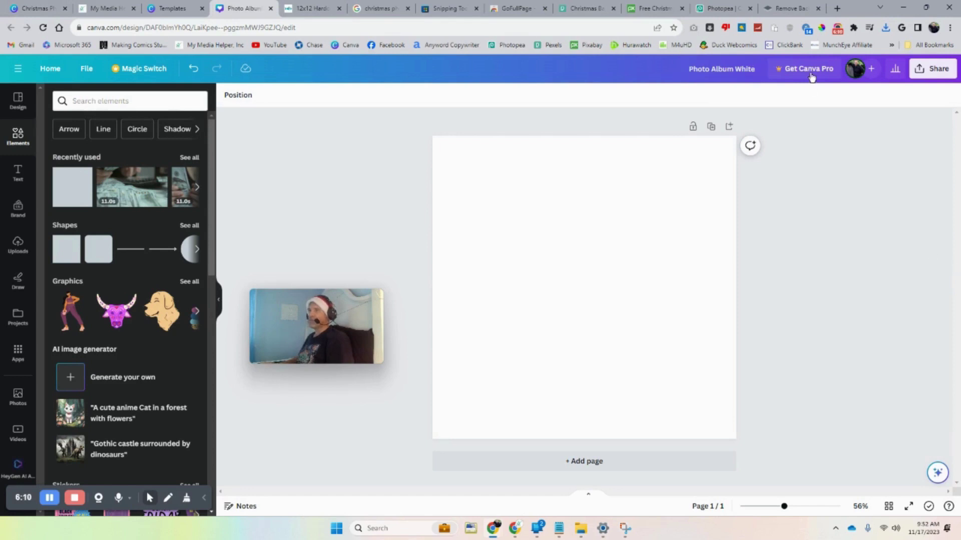
Step: Switch to Photopea and open the downloaded grey gold minimalist PNG from the Downloads folder
click(729, 12)
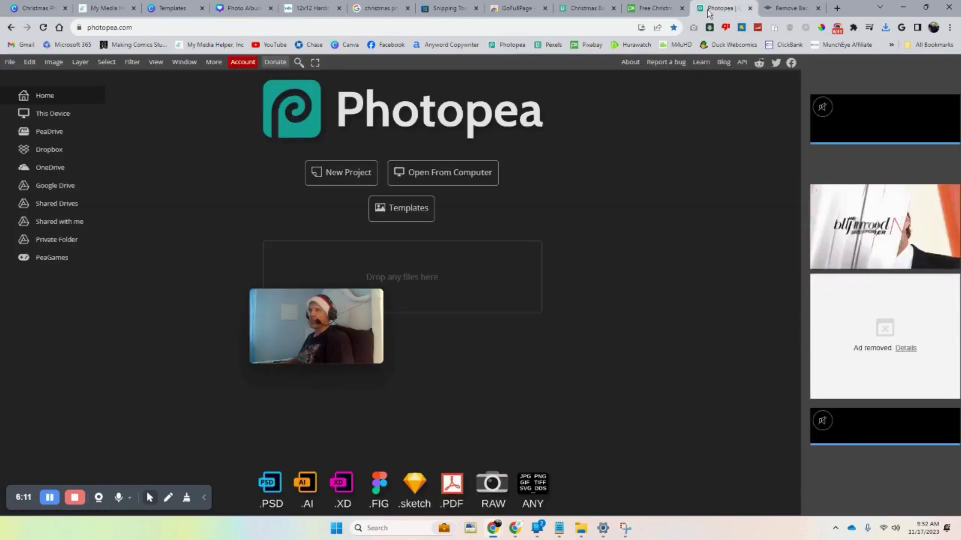
click(10, 62)
click(23, 93)
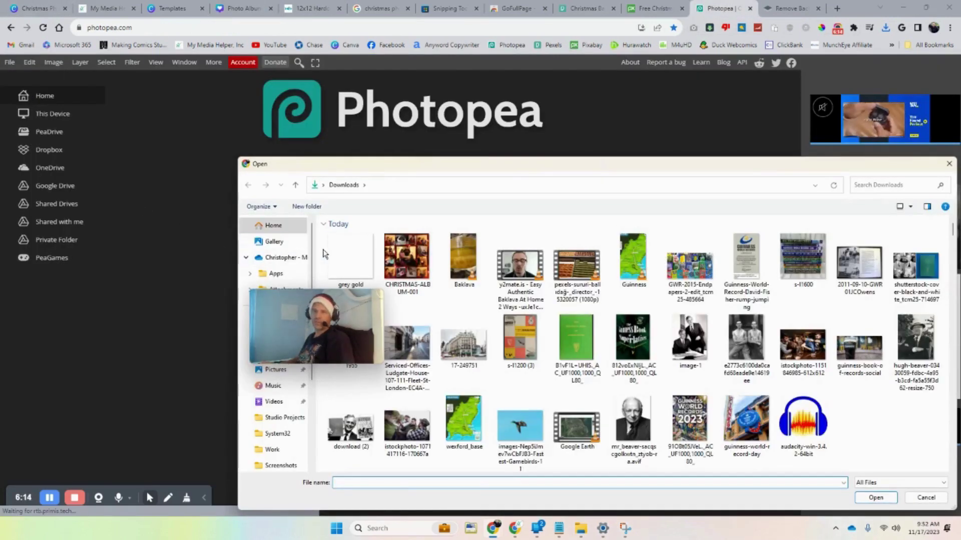
double_click(368, 267)
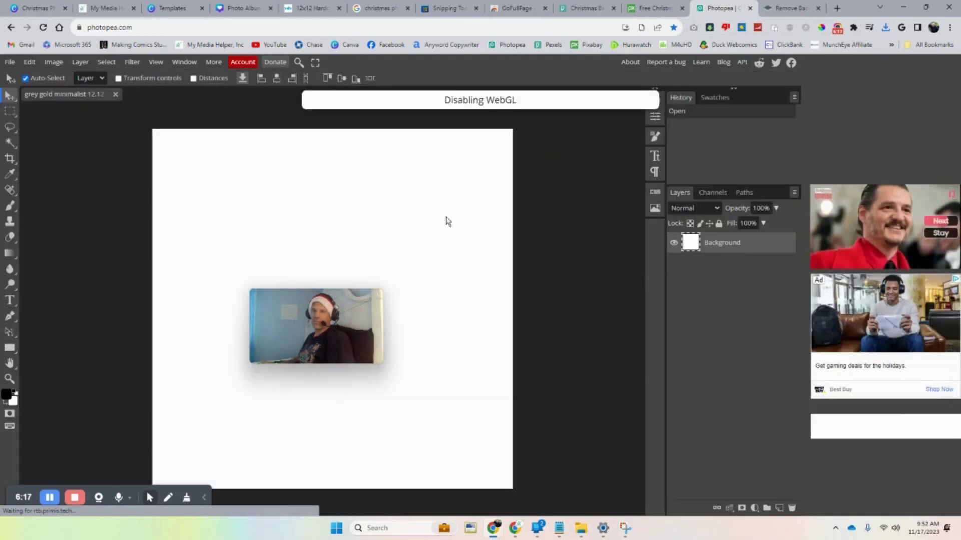
Step: Try to raise the image's resolution to 300 DPI with resampling on
click(29, 62)
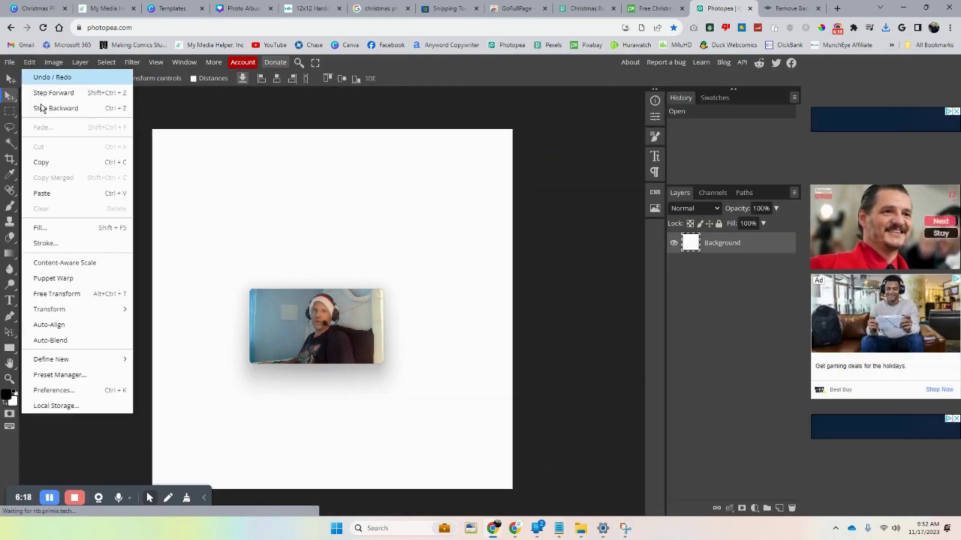
mouse_move(54, 62)
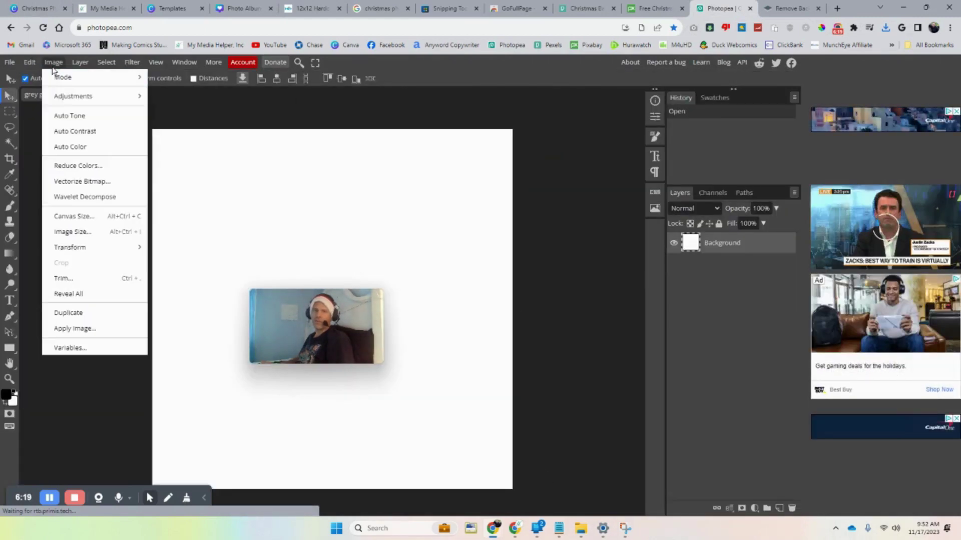
click(79, 228)
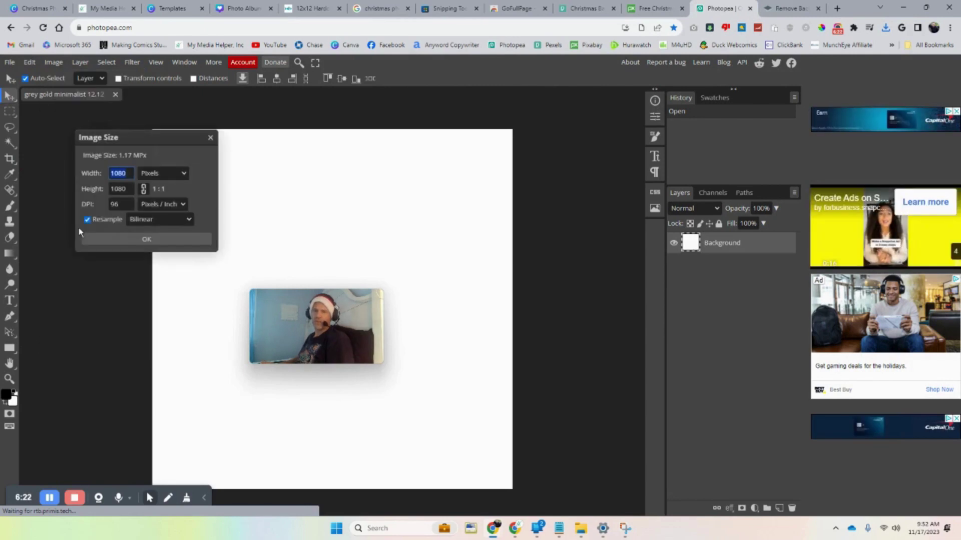
click(117, 204)
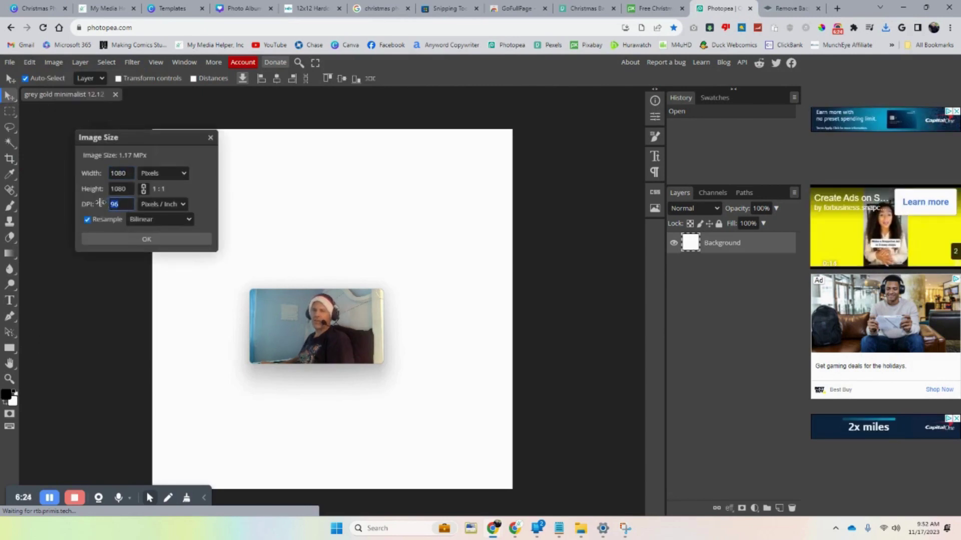
text(3000)
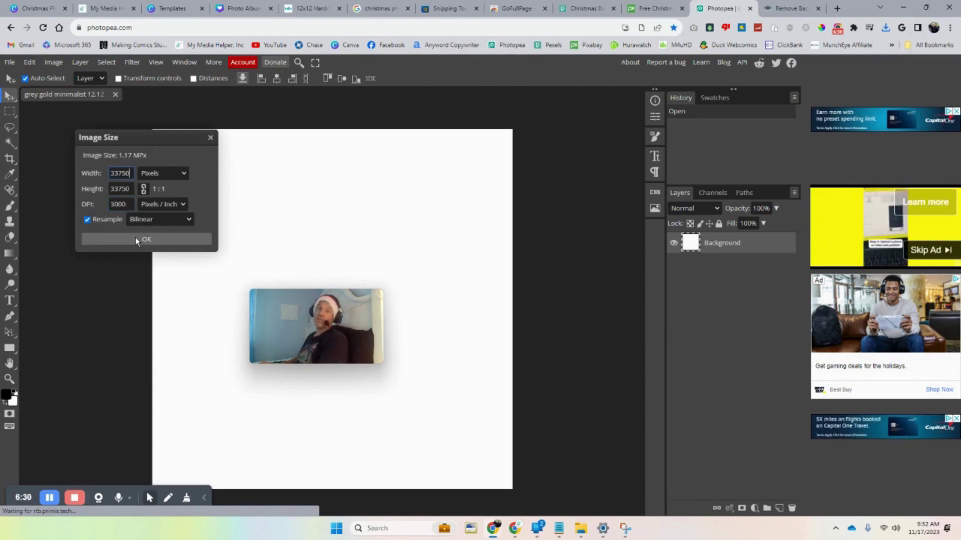
click(130, 206)
key(BackSpace)
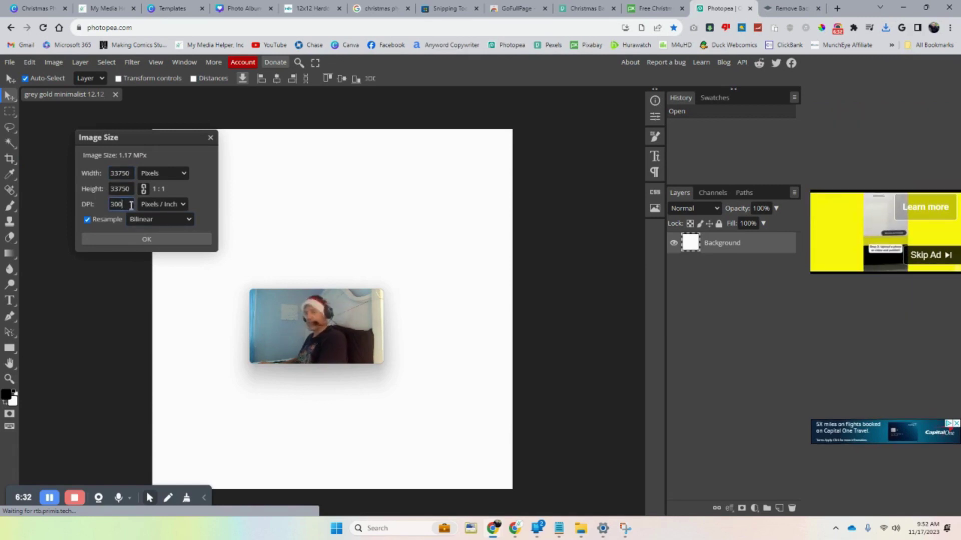
click(139, 240)
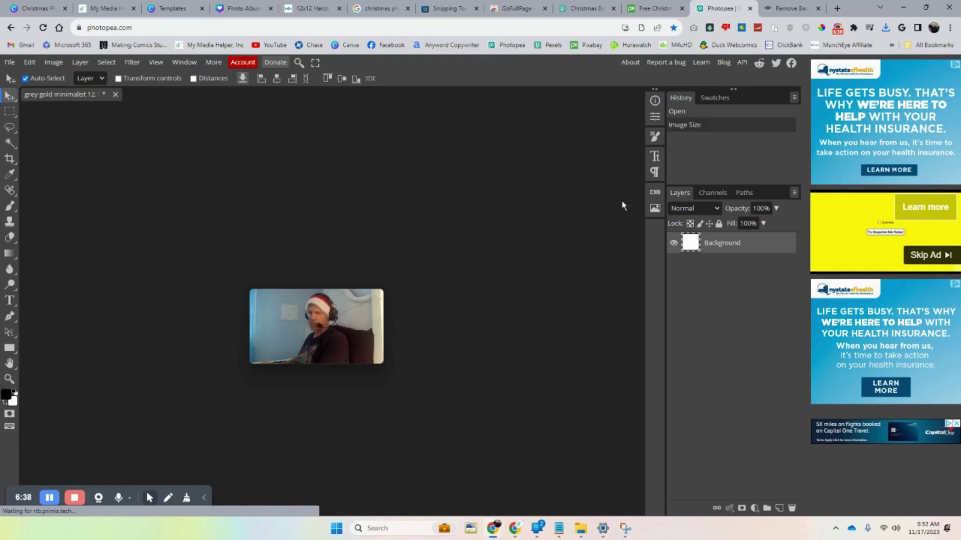
Step: Close the resized image and discard its changes
drag(294, 313, 632, 379)
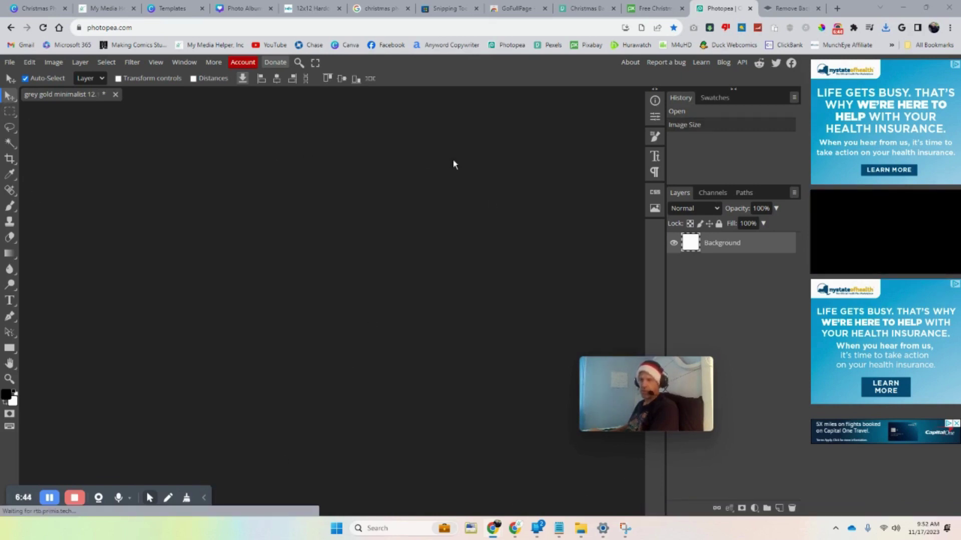
click(116, 94)
click(528, 95)
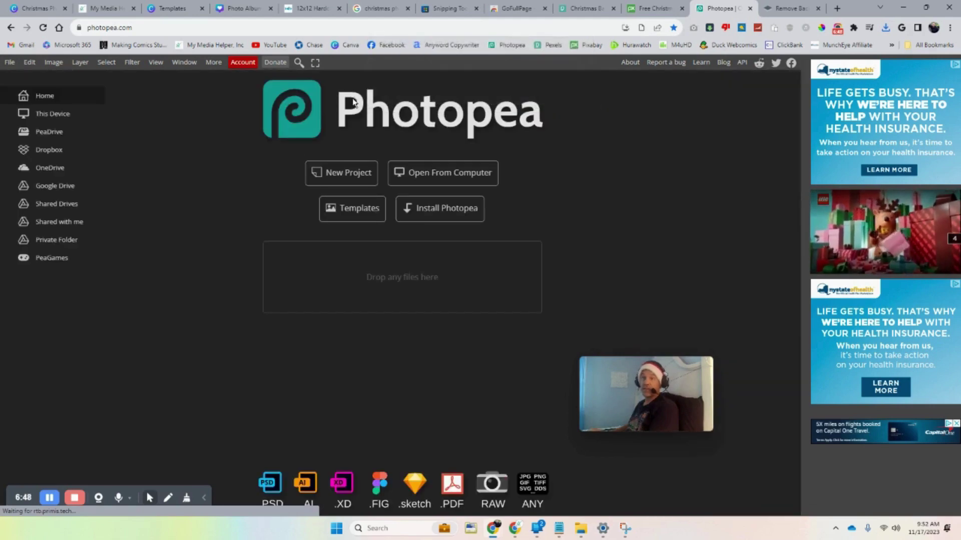
click(11, 62)
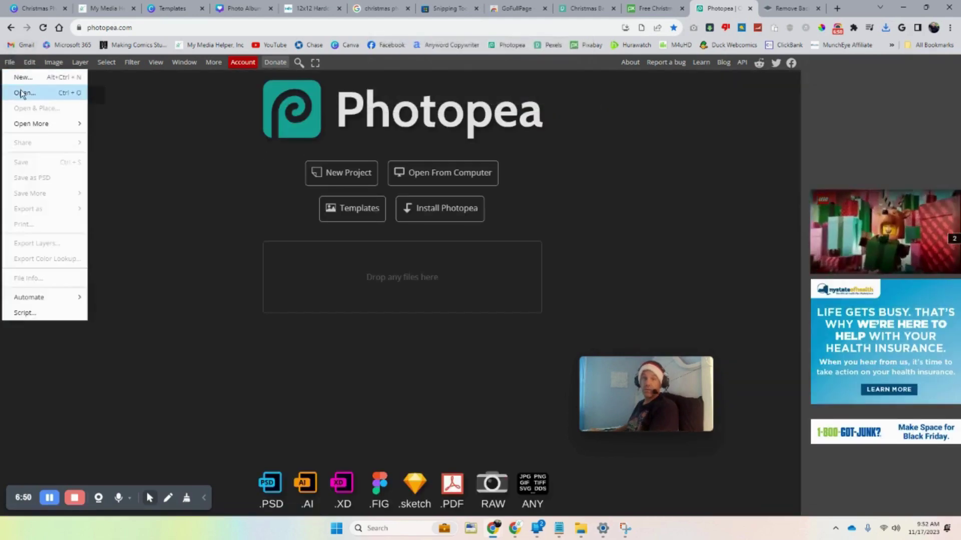
click(20, 92)
double_click(347, 268)
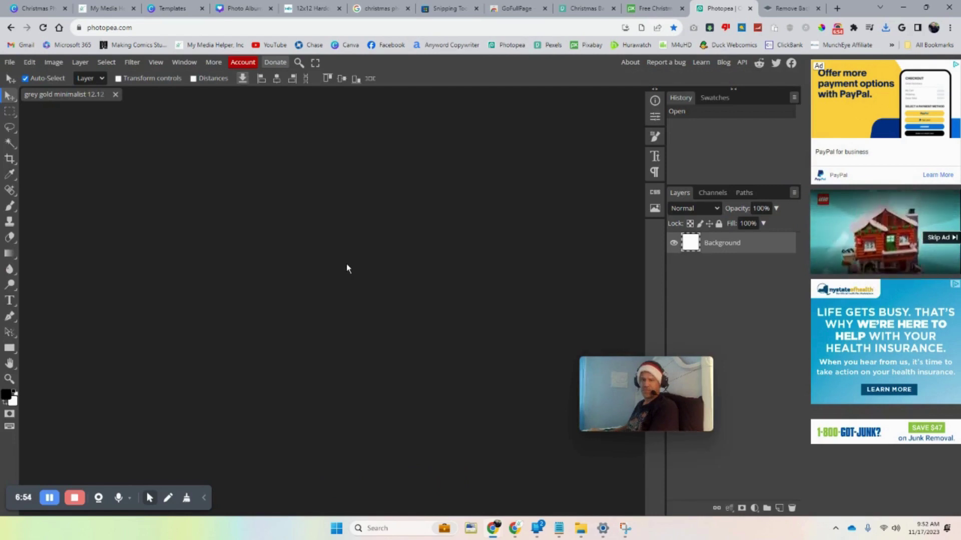
click(750, 9)
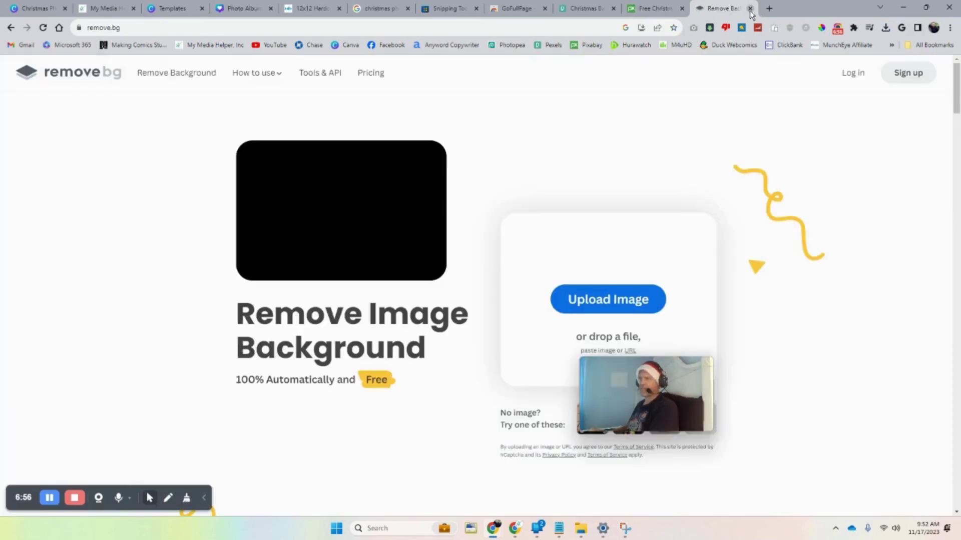
Step: Load Photopea in a new browser tab and open the grey gold minimalist image from the computer
click(769, 9)
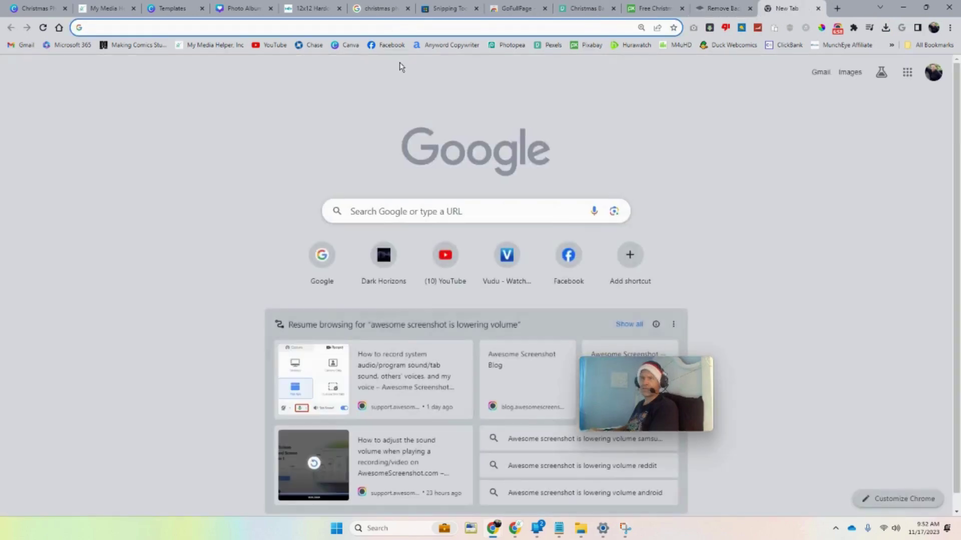
click(509, 46)
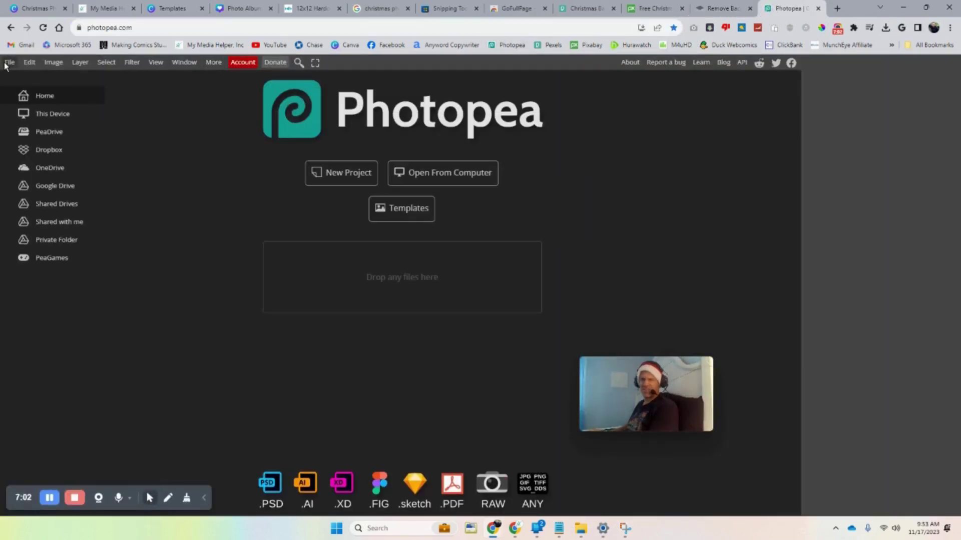
click(9, 62)
click(22, 94)
click(351, 261)
double_click(350, 262)
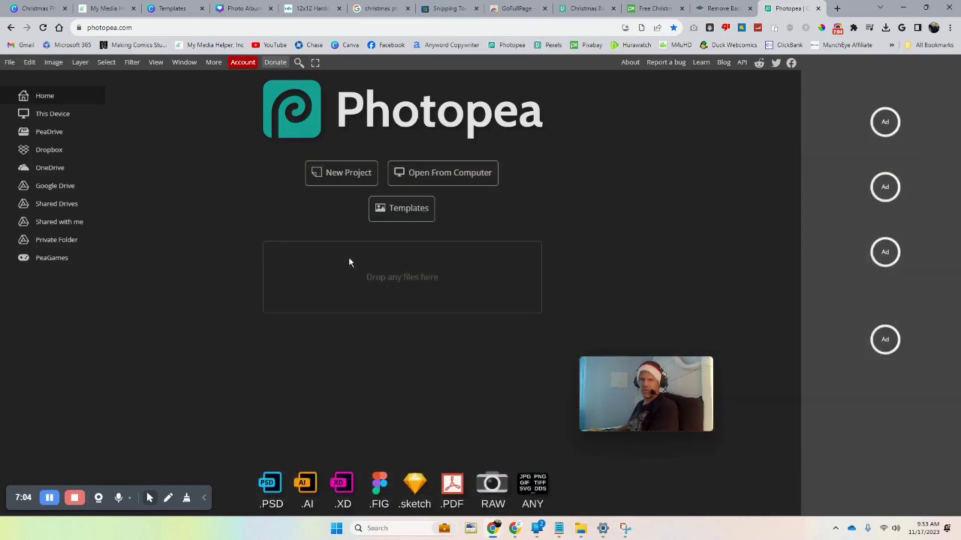
Step: Set the image's resolution to 300 DPI with Bilinear resampling on
click(56, 61)
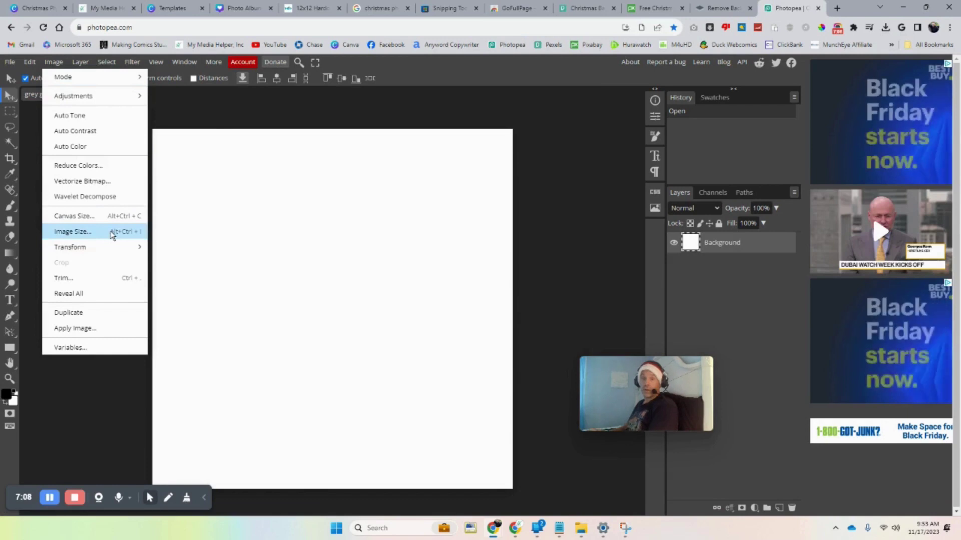
click(110, 232)
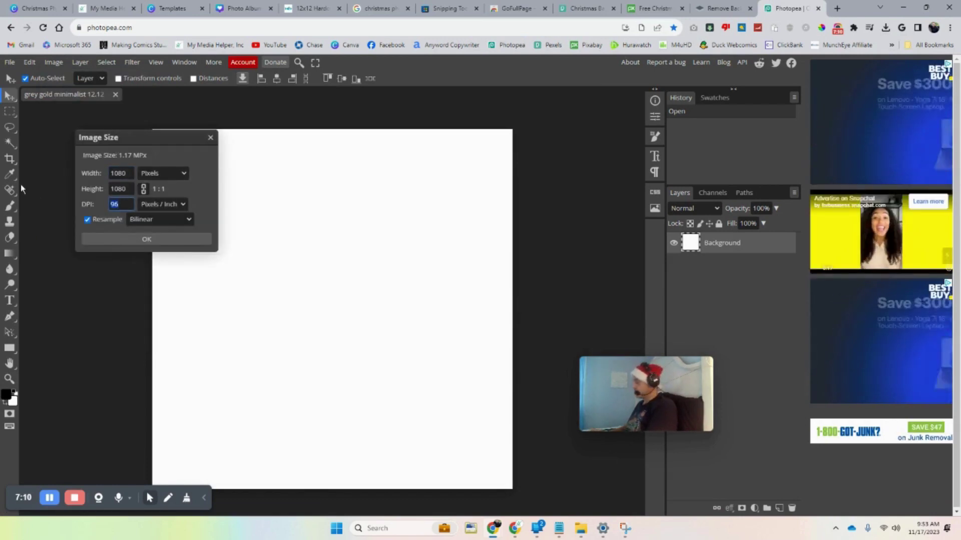
text(300)
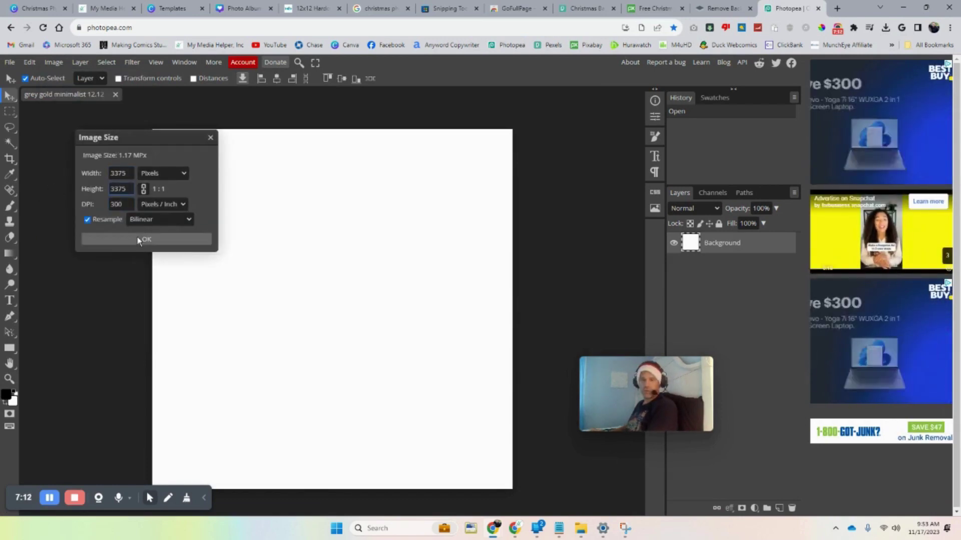
click(137, 238)
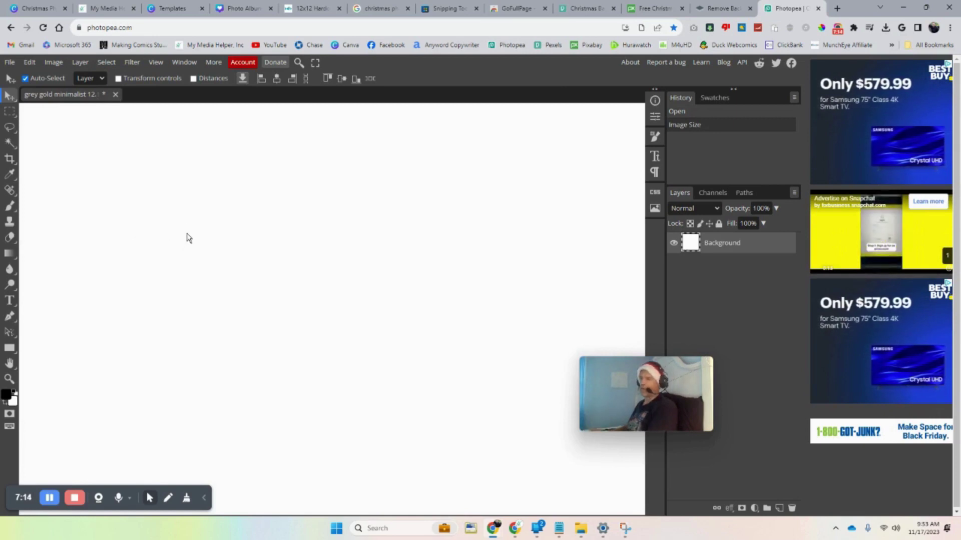
Step: Zoom out until the whole white page fits inside the workspace
key(z)
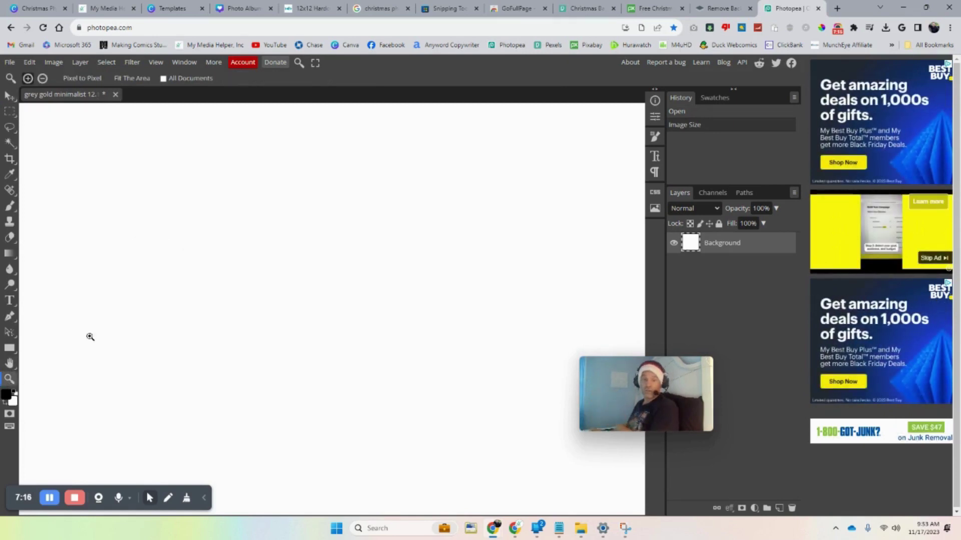
right_click(244, 234)
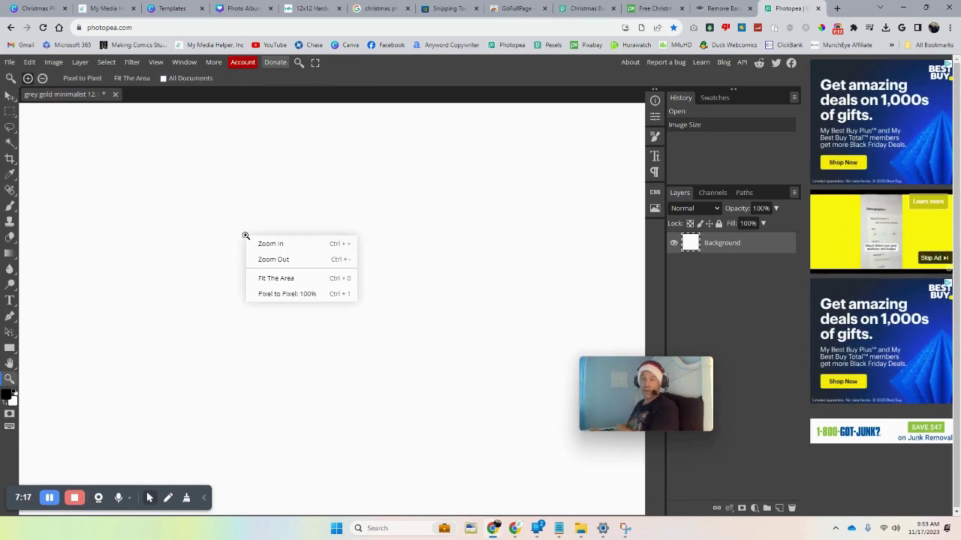
click(284, 260)
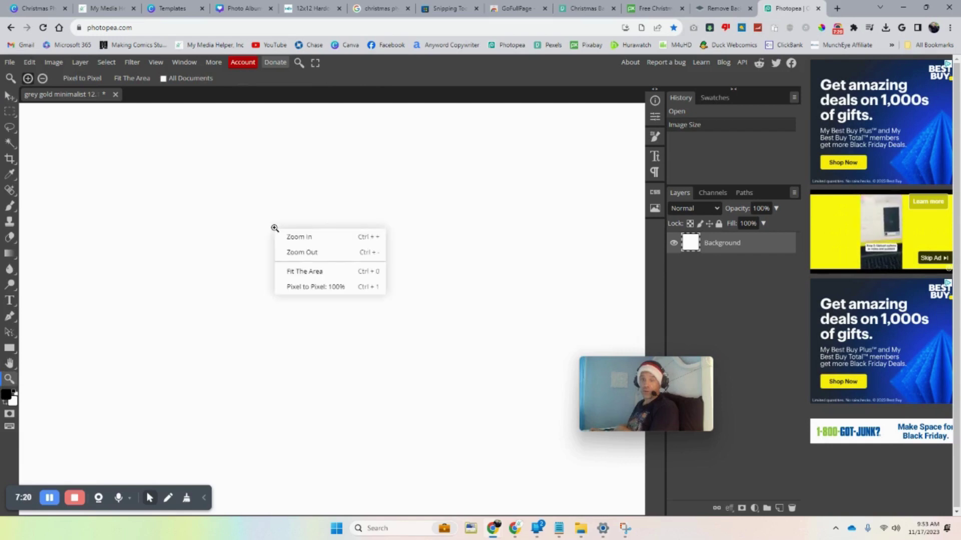
click(302, 252)
right_click(292, 237)
click(315, 266)
right_click(309, 233)
click(322, 256)
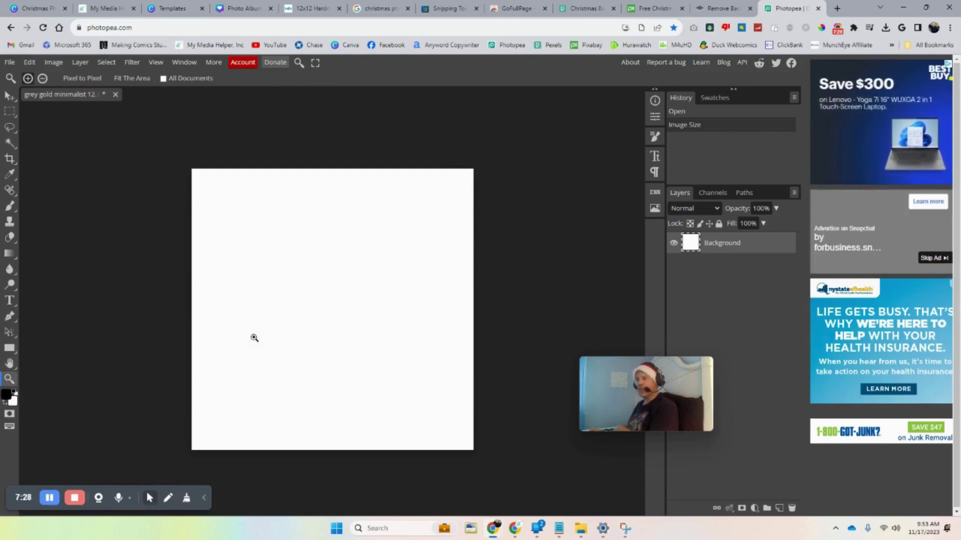
Step: Fill the whole page with the black foreground colour at 100% opacity and clear the selection
click(9, 111)
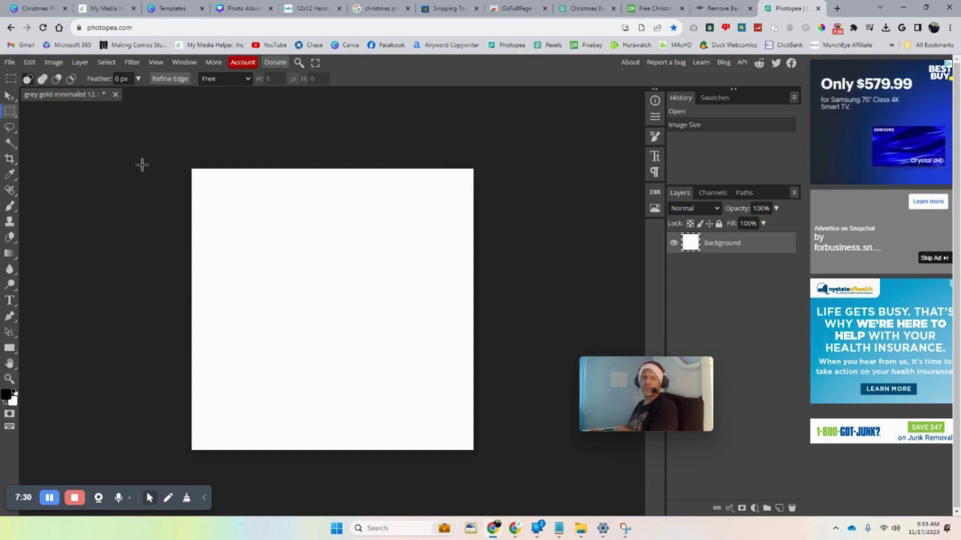
drag(165, 159, 533, 494)
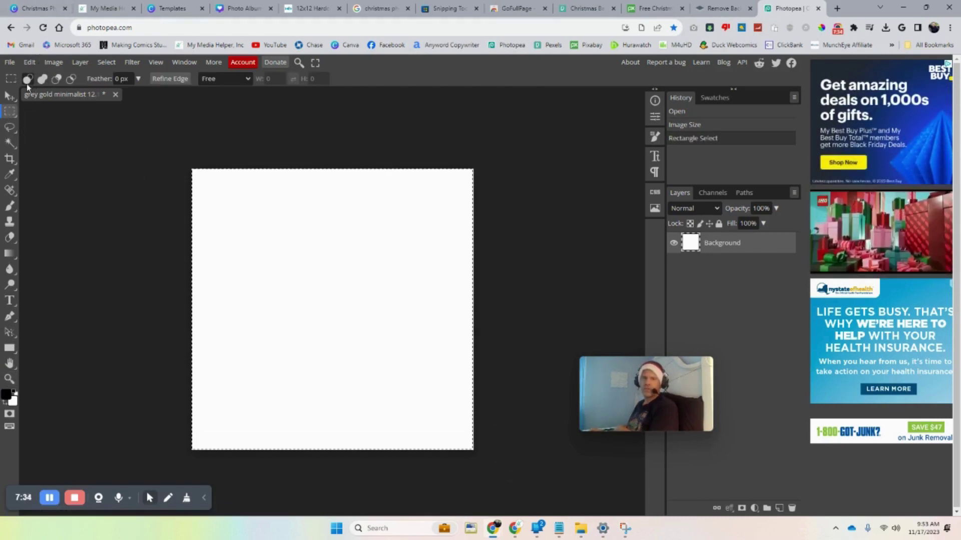
click(30, 62)
click(40, 228)
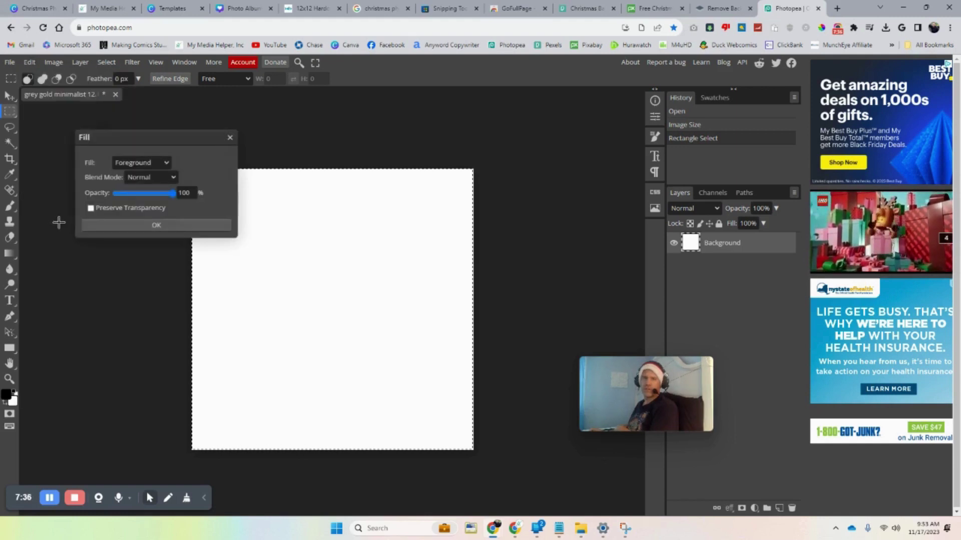
click(8, 398)
click(249, 264)
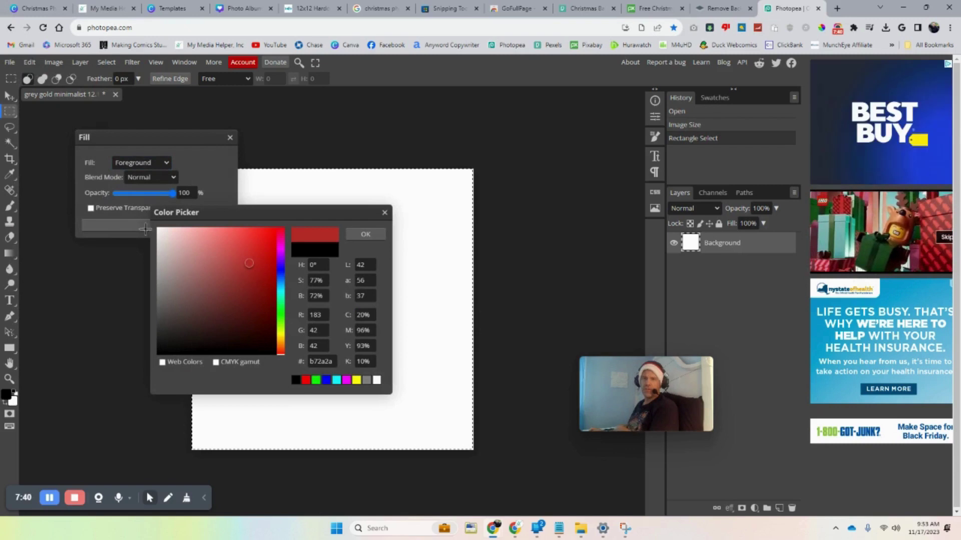
click(385, 214)
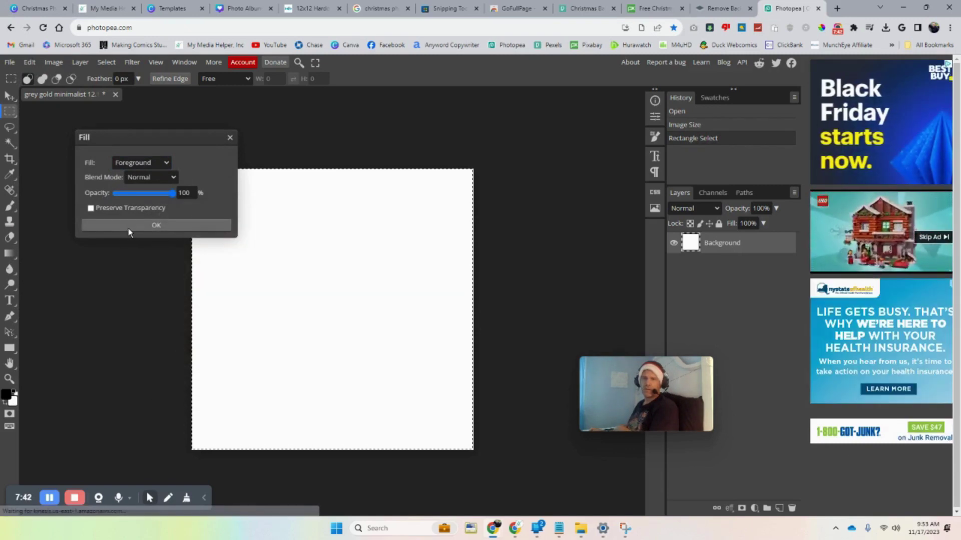
click(128, 229)
click(139, 217)
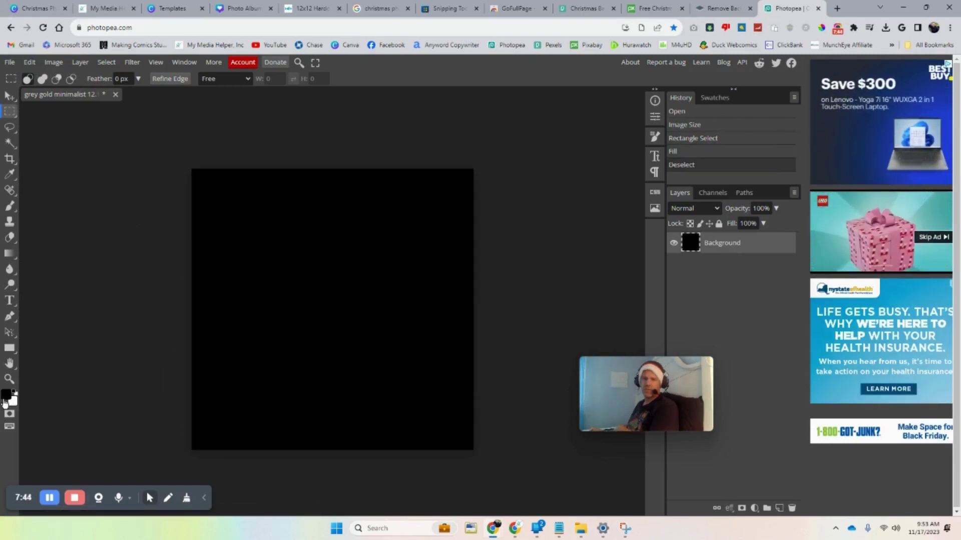
Step: Select the whole page, fill it with red foreground colour b92a2a at 100% opacity and deselect
drag(186, 151, 531, 480)
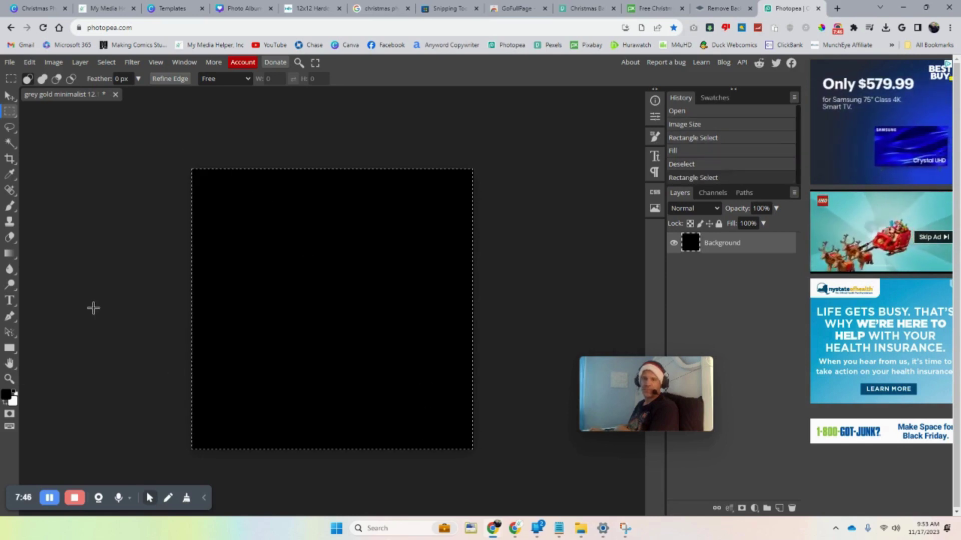
click(55, 64)
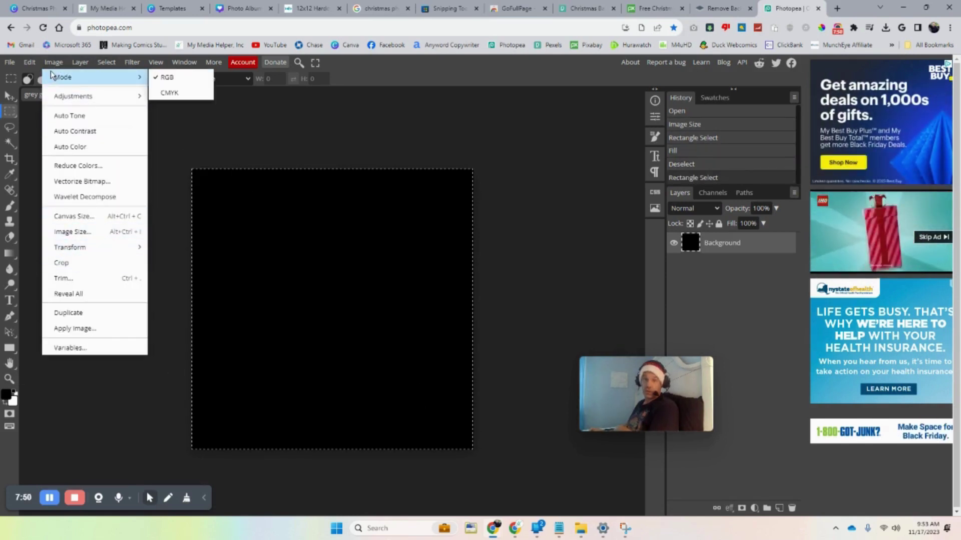
mouse_move(80, 61)
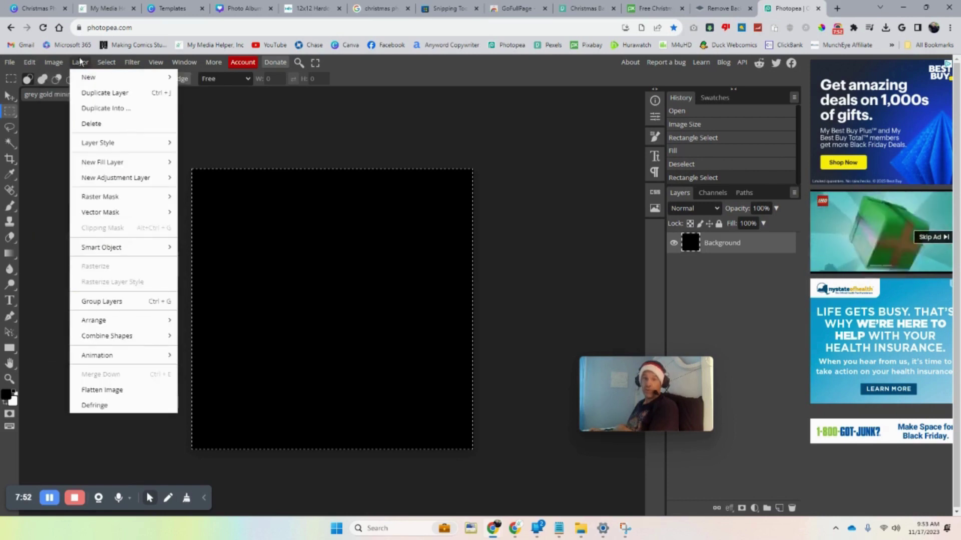
mouse_move(30, 62)
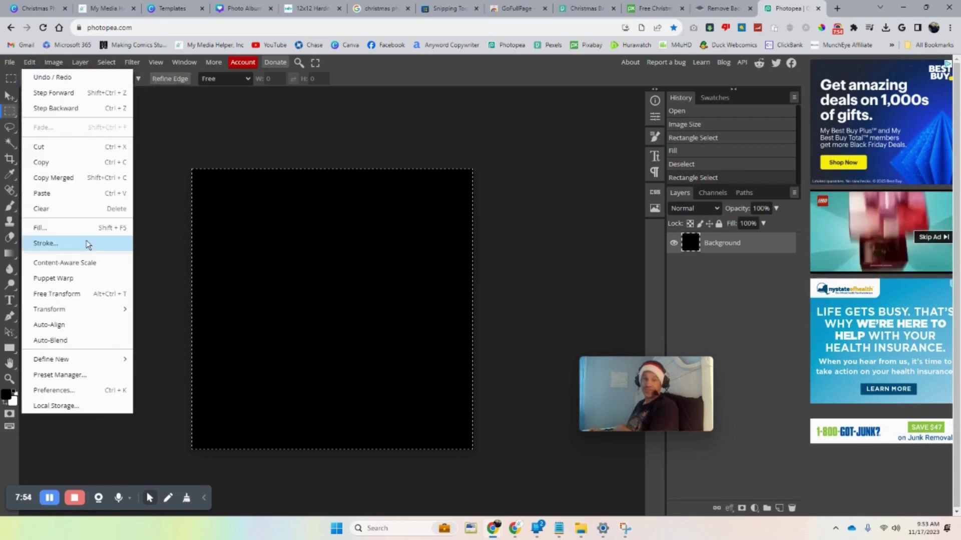
click(40, 228)
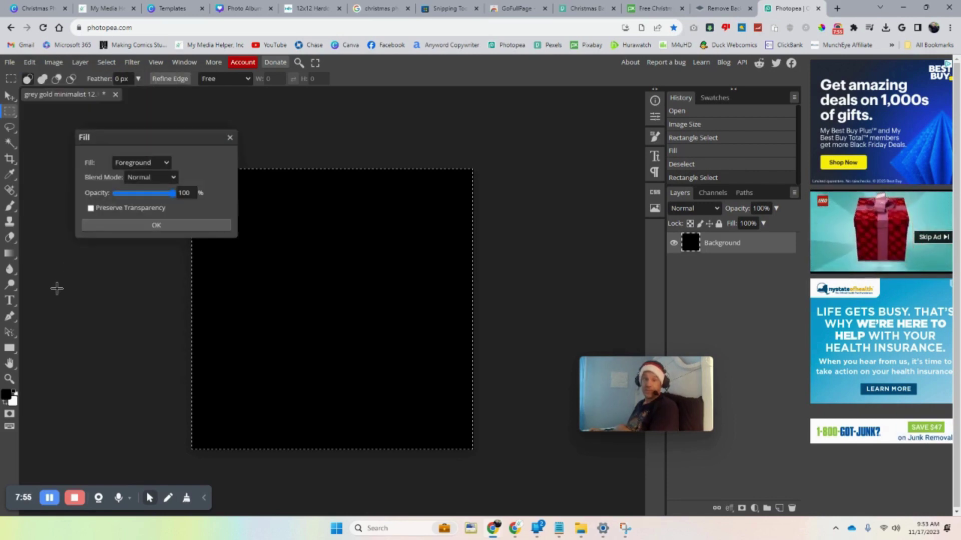
click(7, 395)
click(249, 264)
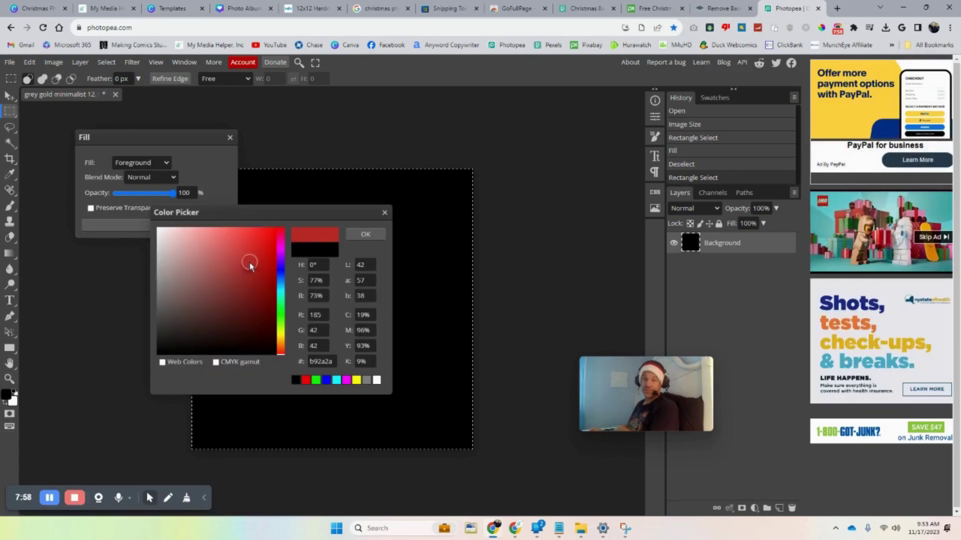
click(350, 234)
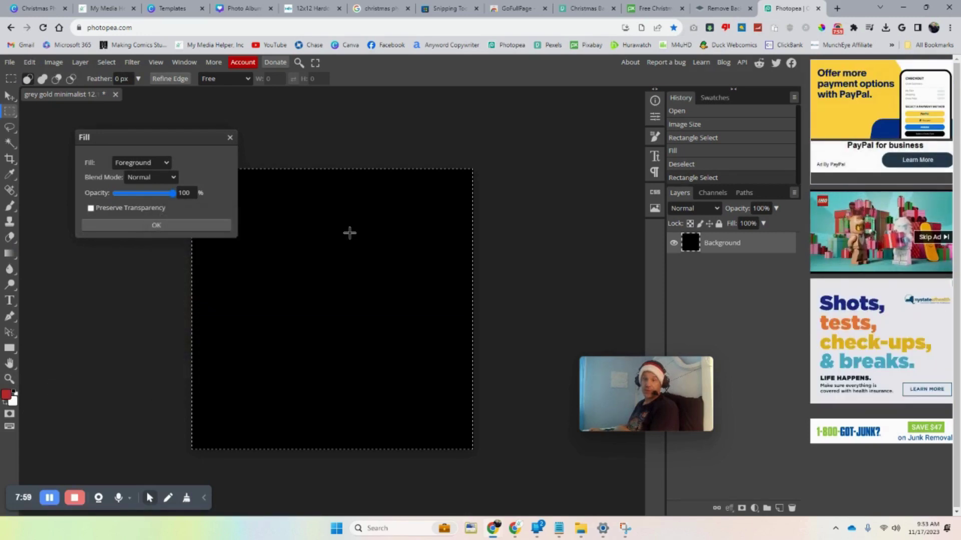
click(152, 225)
key(ctrl+d)
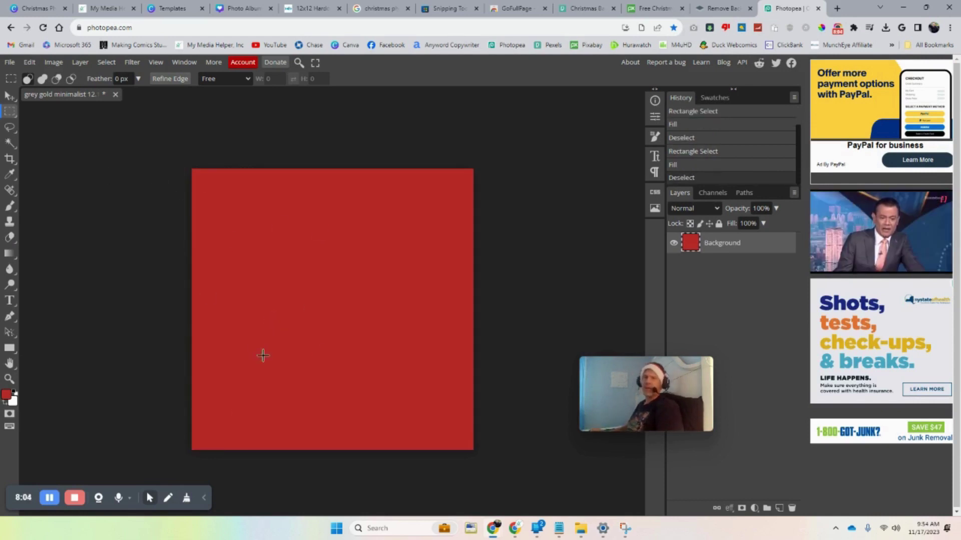
Step: Look over the blank Canva album page, the Pexels Christmas background search and the Pixabay Christmas clipart results
click(181, 8)
click(233, 6)
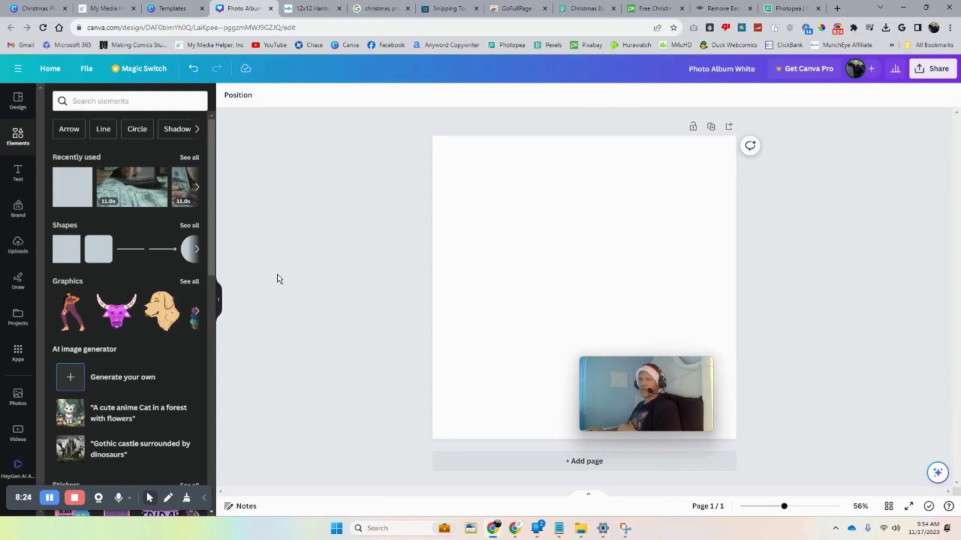
click(582, 10)
click(371, 78)
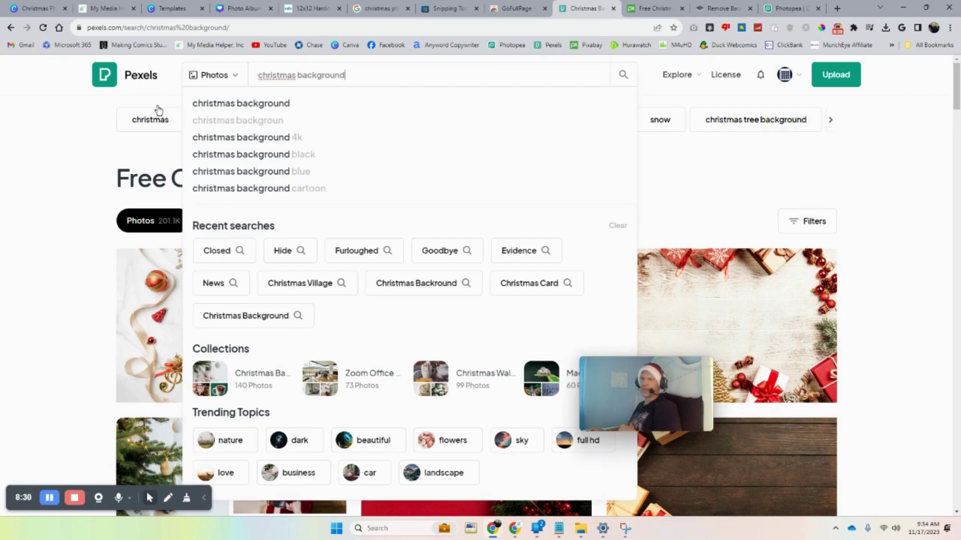
click(654, 5)
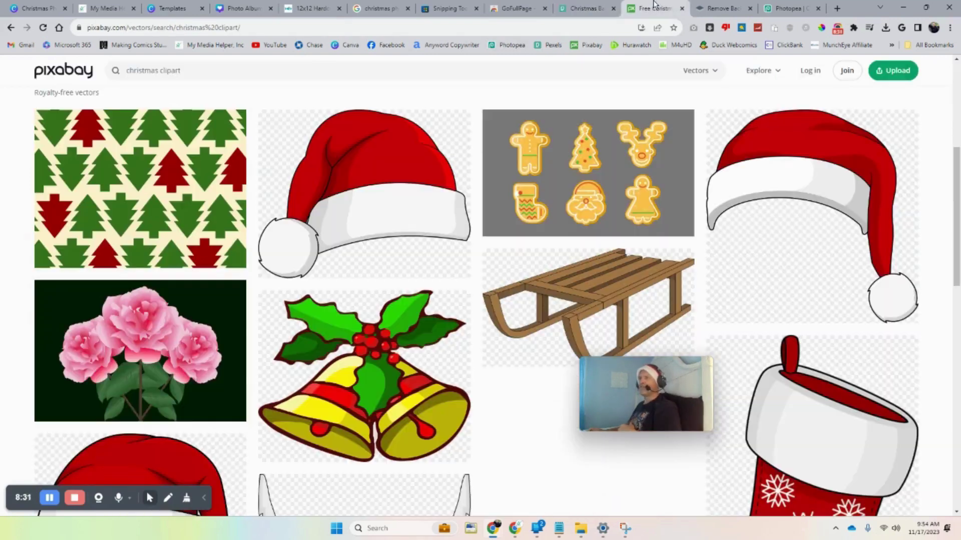
Step: Return to the Christmas background results on Pexels and open the white wooden panel photo with pine cones and snowflakes
click(590, 7)
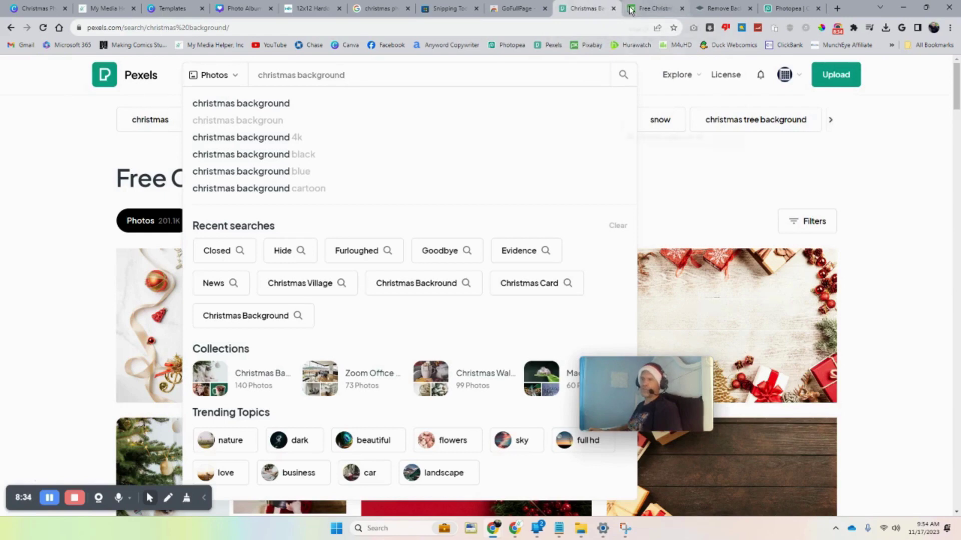
click(67, 164)
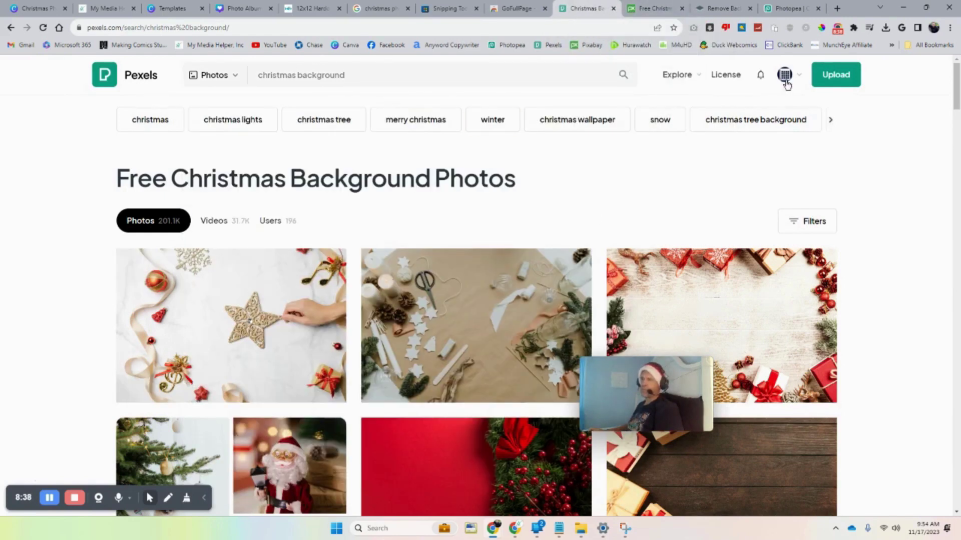
drag(957, 86, 957, 136)
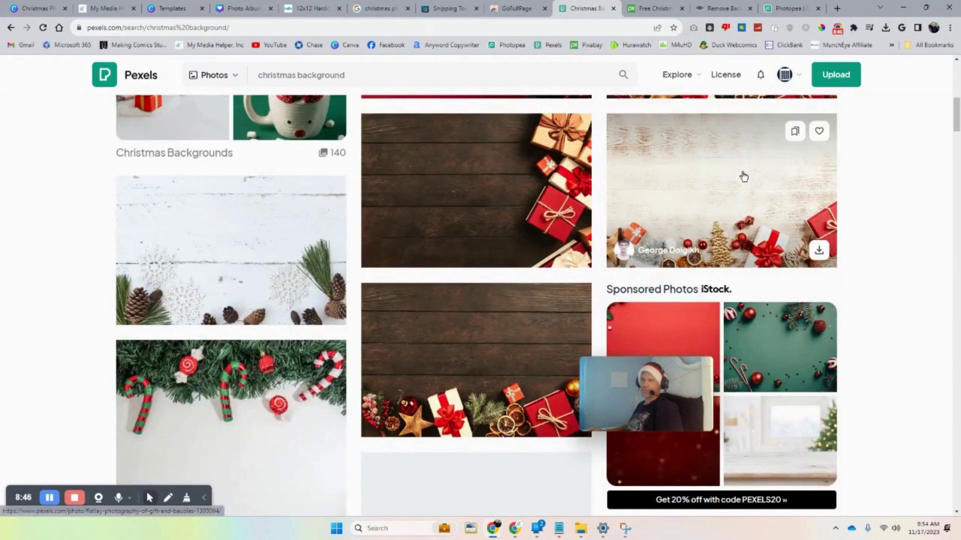
click(216, 230)
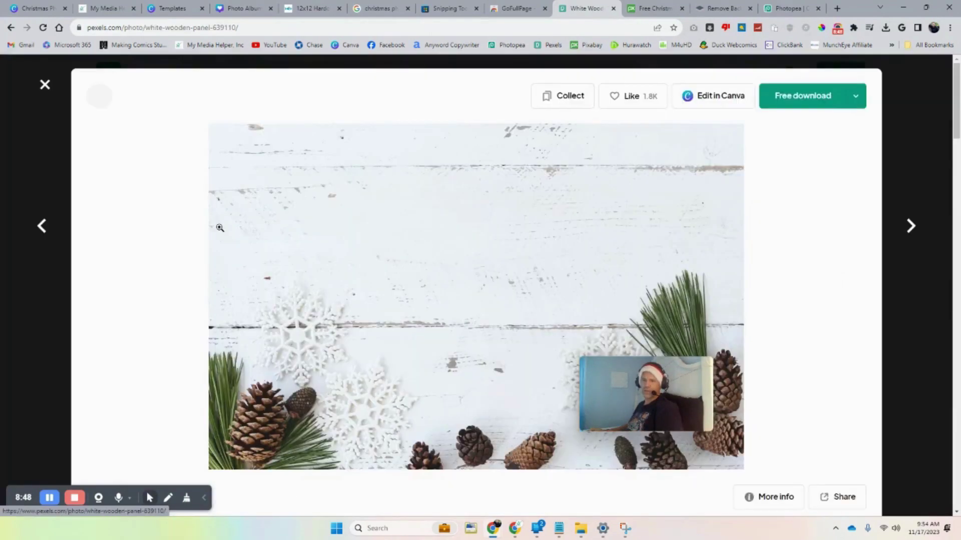
Step: Download the white wooden panel photo with pine cones and snowflakes, and return to the Christmas background results
click(821, 100)
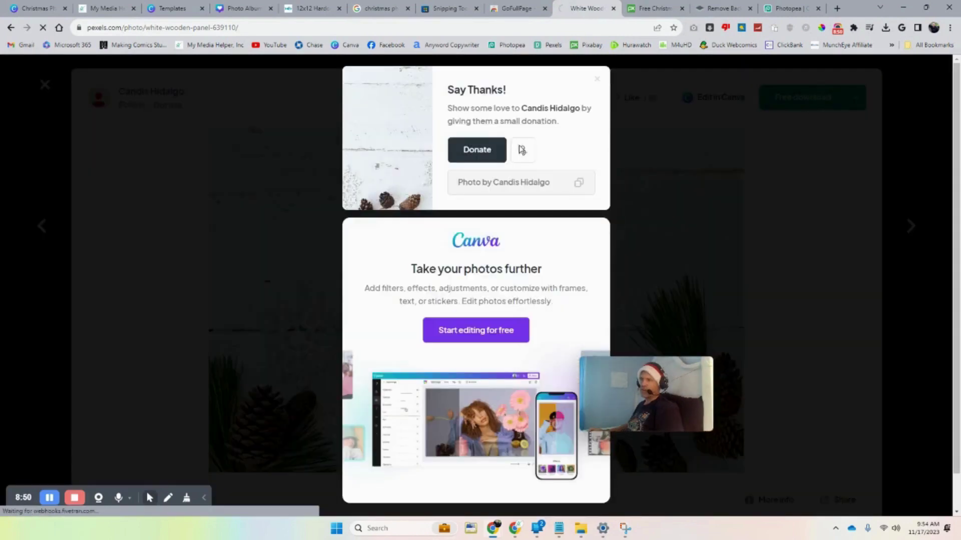
click(6, 185)
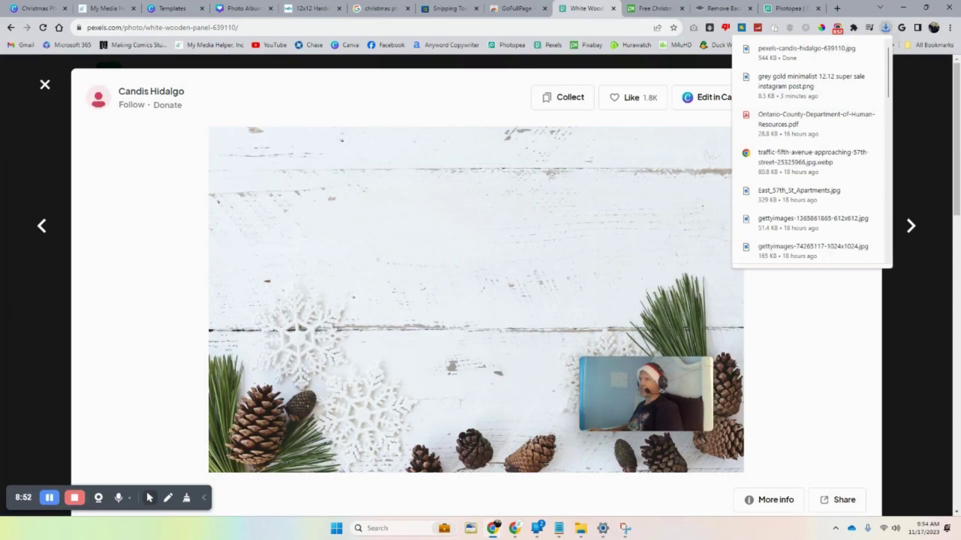
key(Escape)
key(Escape)
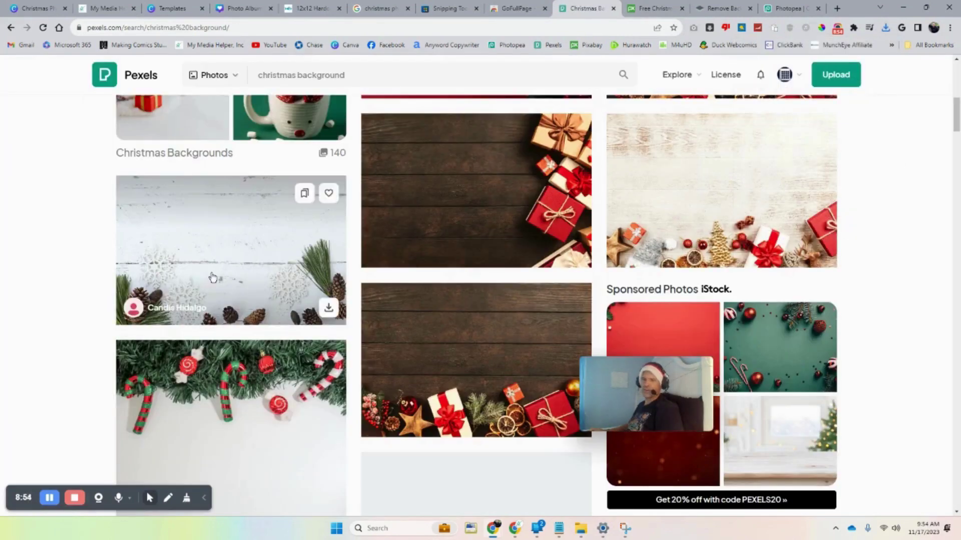
Step: Check the available download sizes of the white wooden panel photo and of the light wood photo with gifts and baubles
click(213, 278)
click(855, 100)
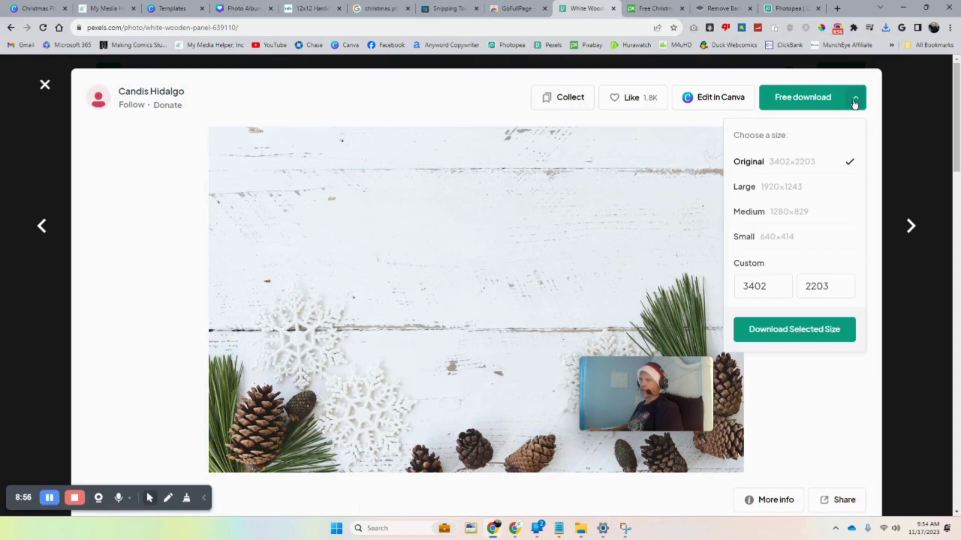
click(45, 86)
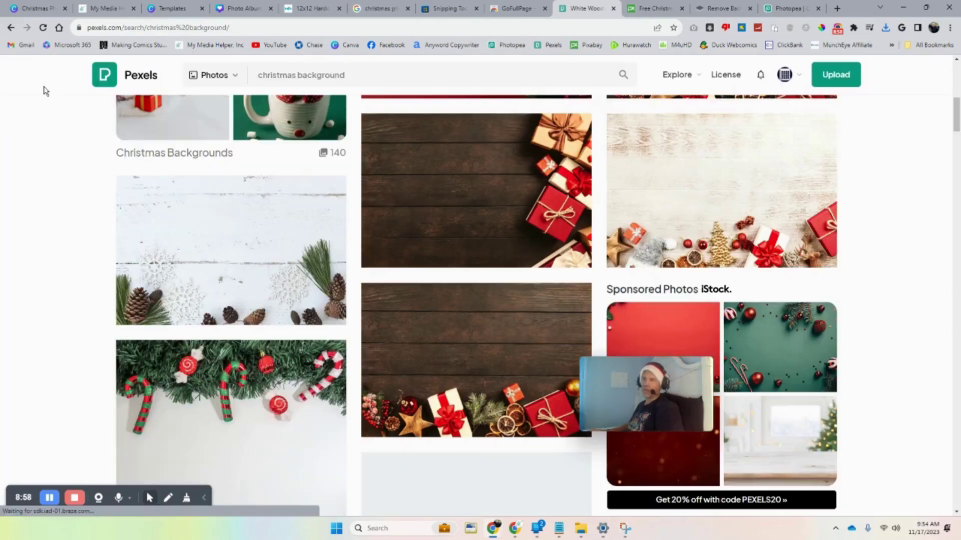
click(756, 171)
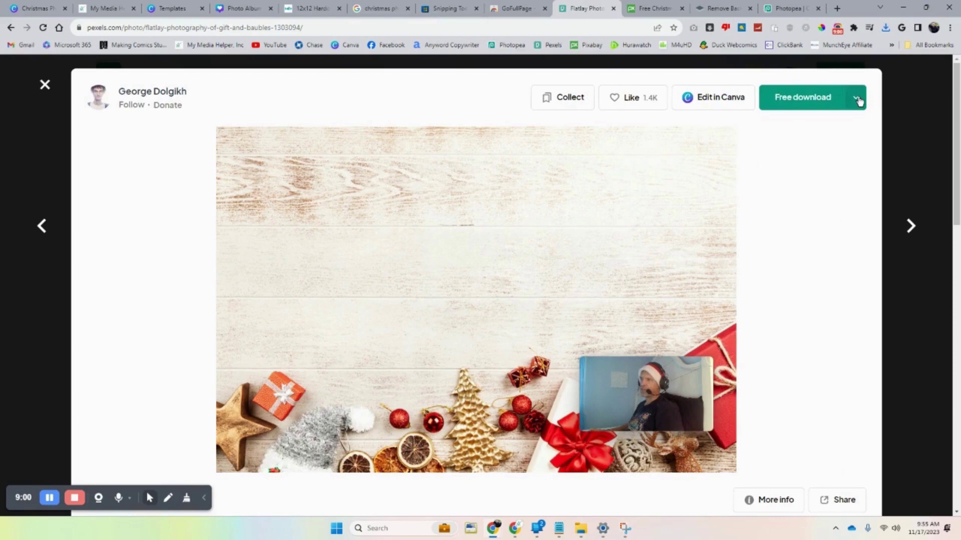
click(856, 98)
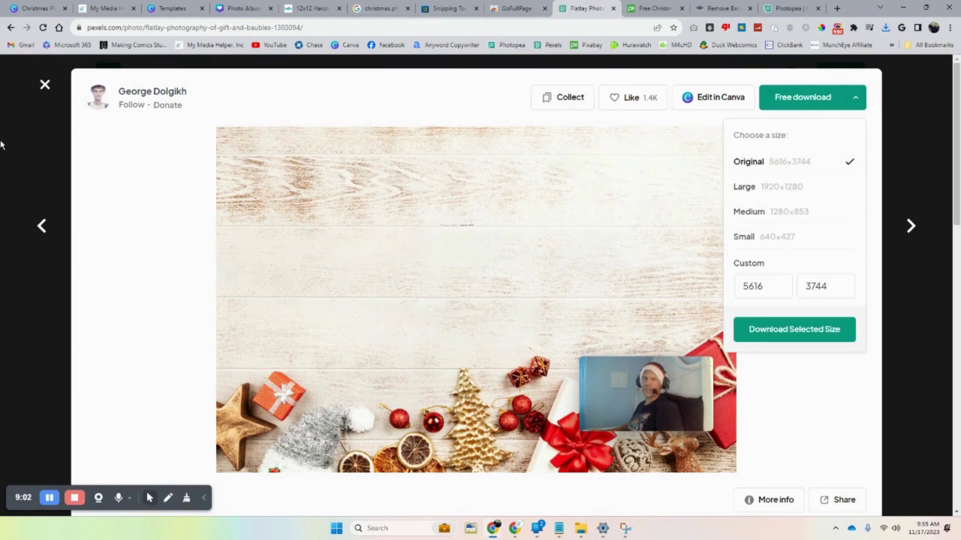
click(29, 145)
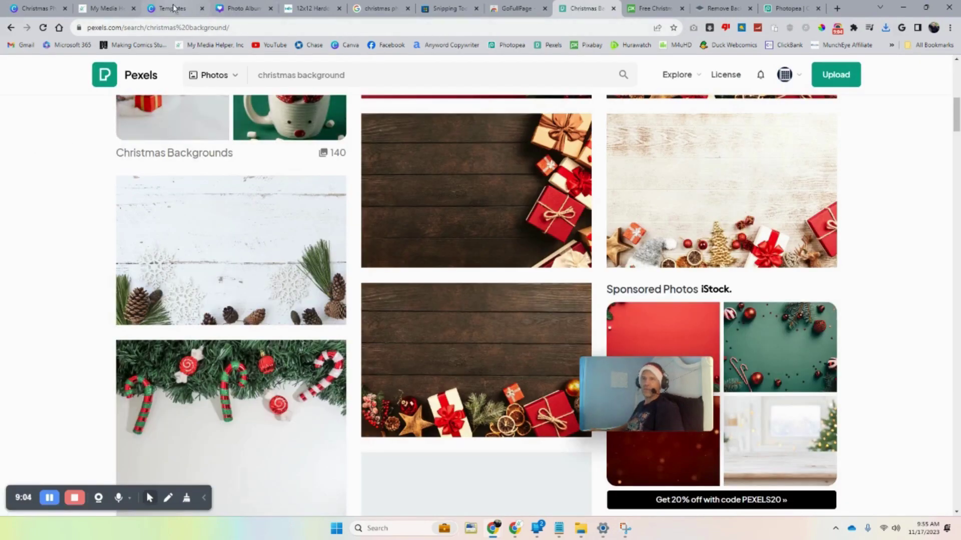
Step: Switch to the Canva photo album page and check the Downloads folder for the downloaded background image
click(173, 8)
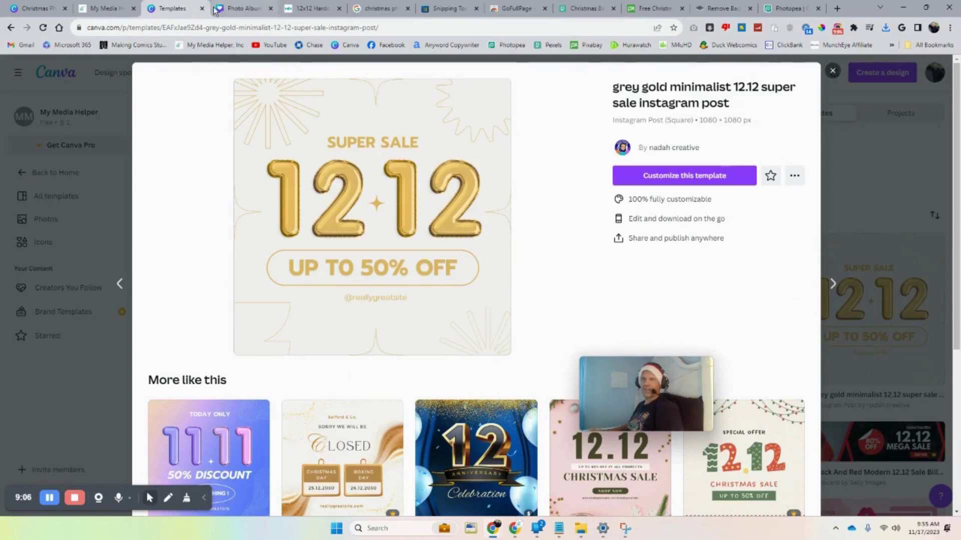
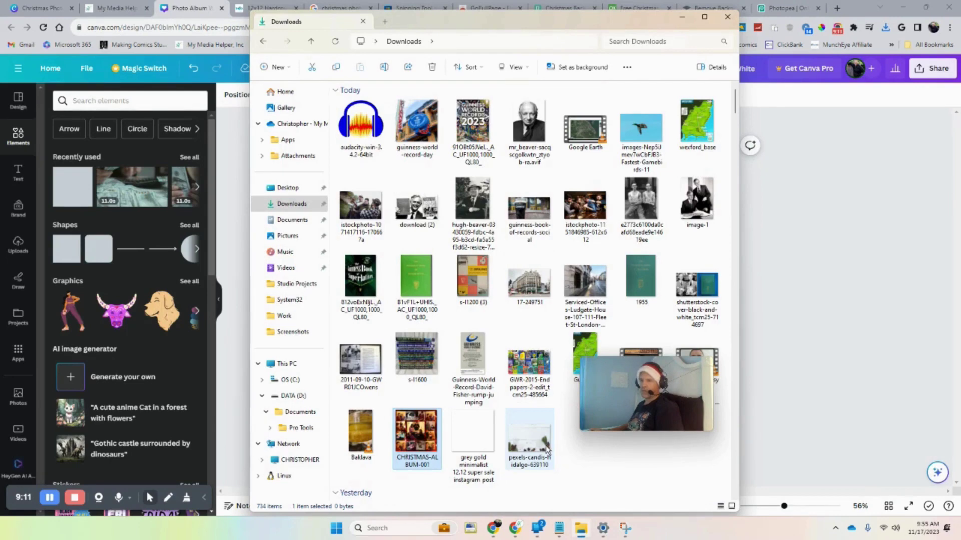
drag(667, 377, 759, 393)
click(761, 208)
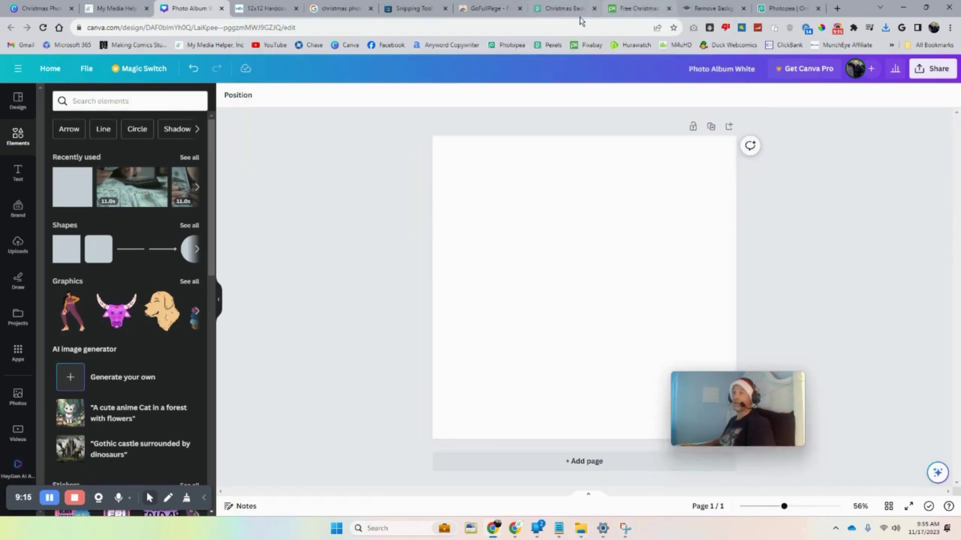
click(549, 10)
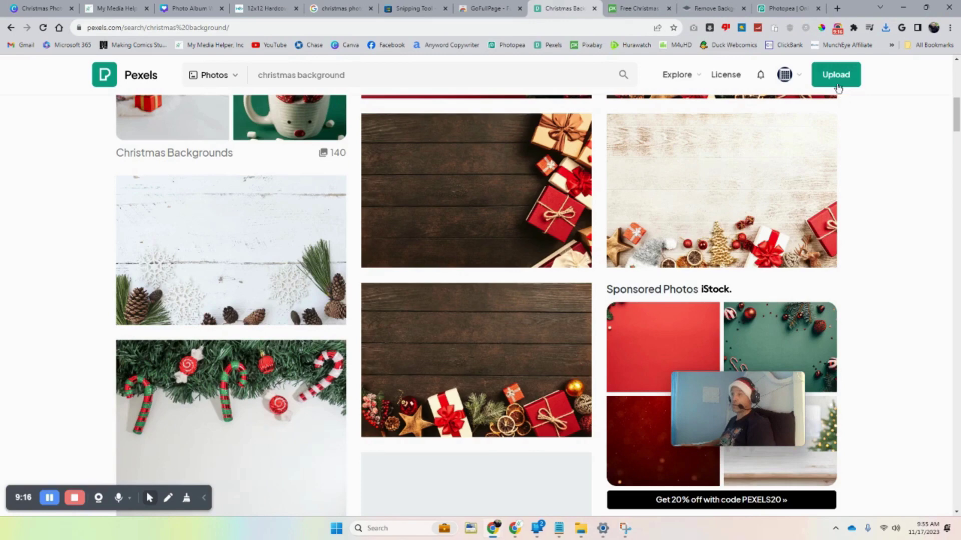
click(836, 82)
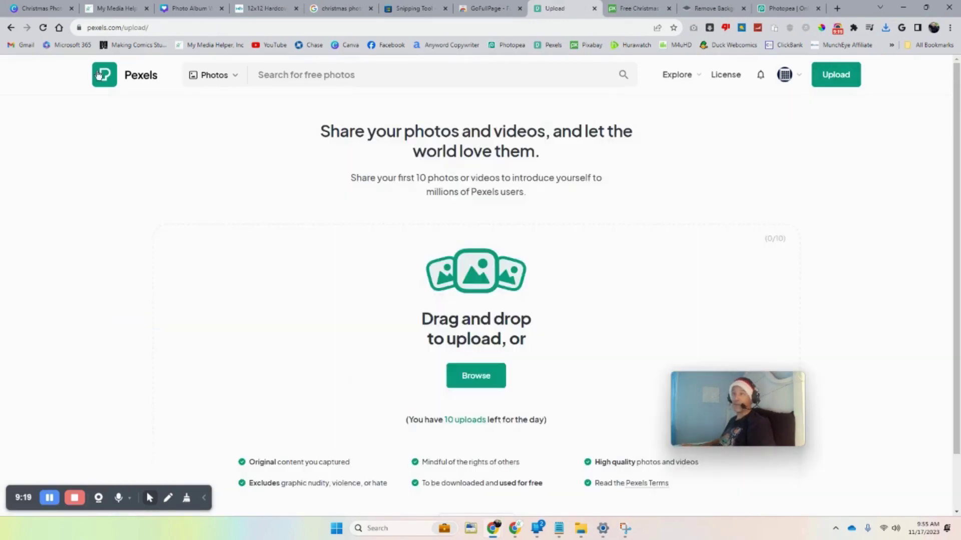
click(10, 27)
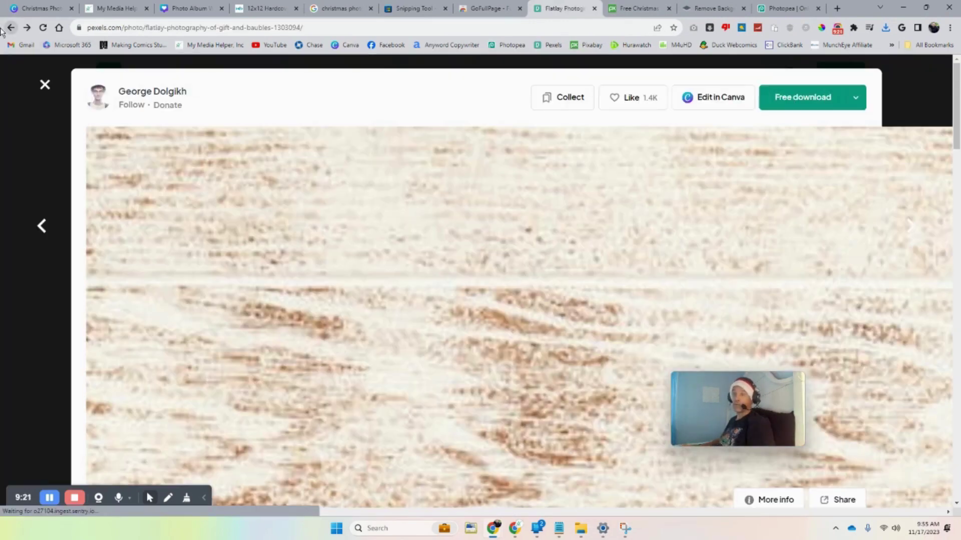
click(45, 85)
click(10, 27)
click(11, 27)
click(10, 28)
click(11, 28)
click(10, 28)
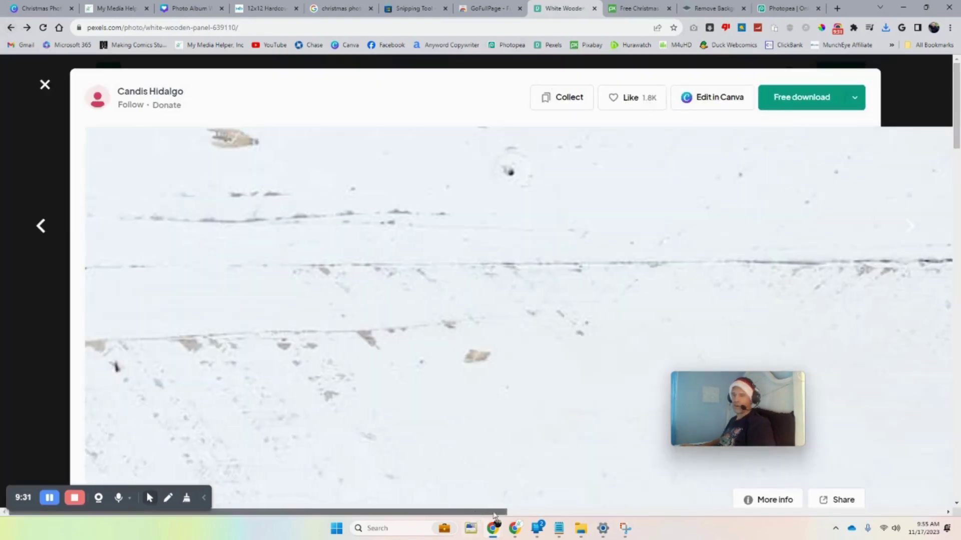
click(116, 366)
scroll(348, 340, left, 10)
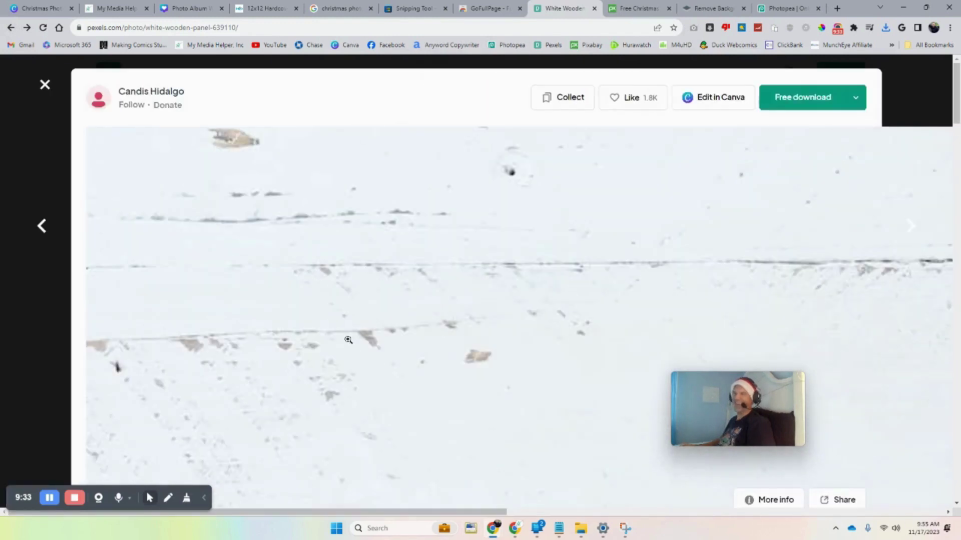
click(594, 8)
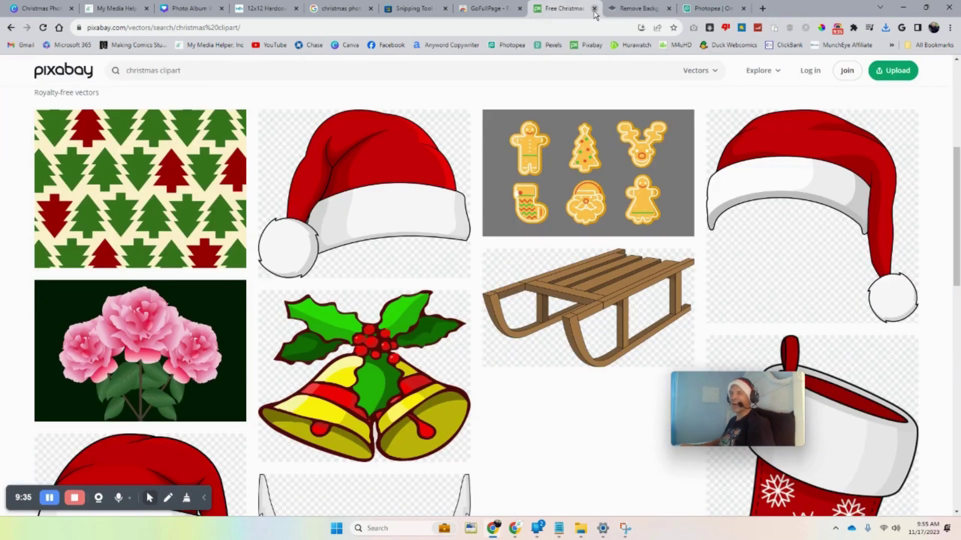
Step: Open the Pexels home page in a new tab and search its free photos for "christmas background"
click(762, 9)
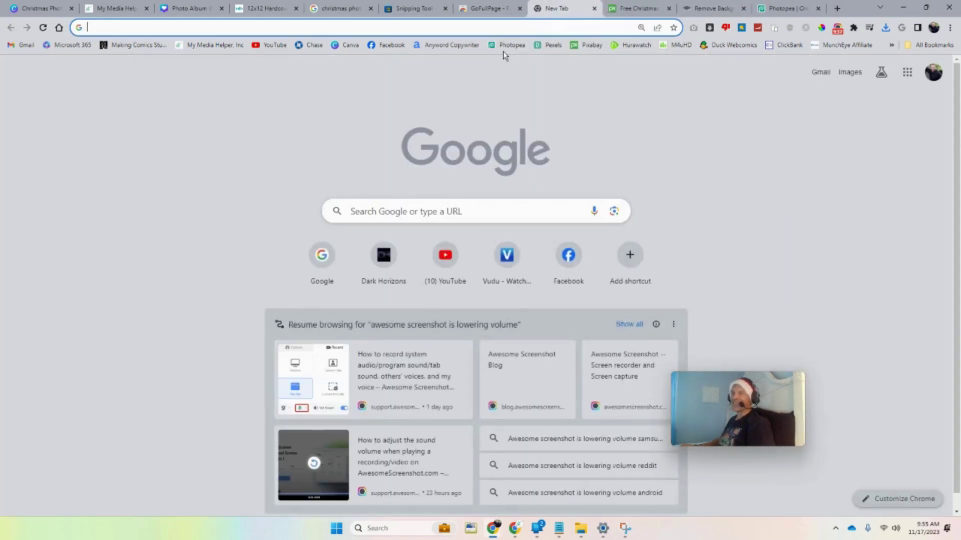
click(550, 44)
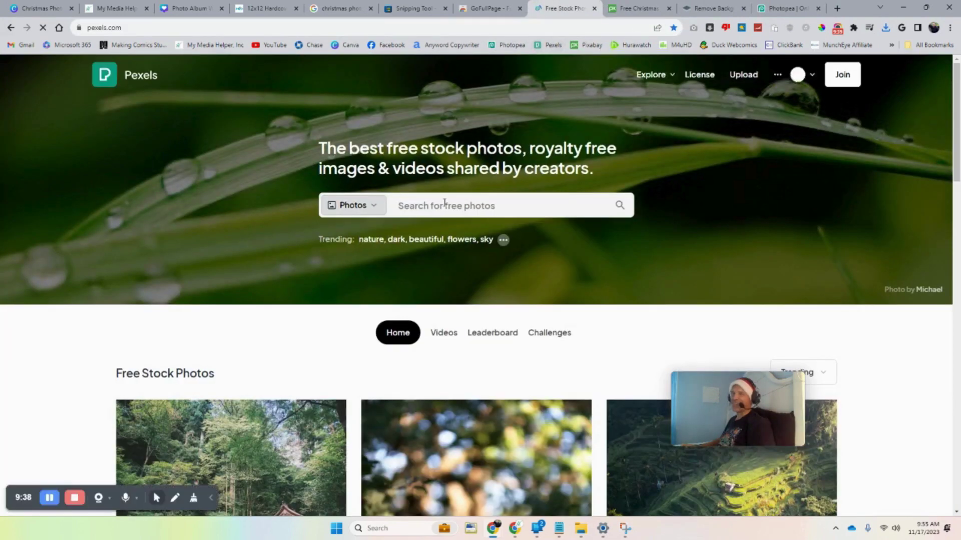
click(379, 211)
click(479, 205)
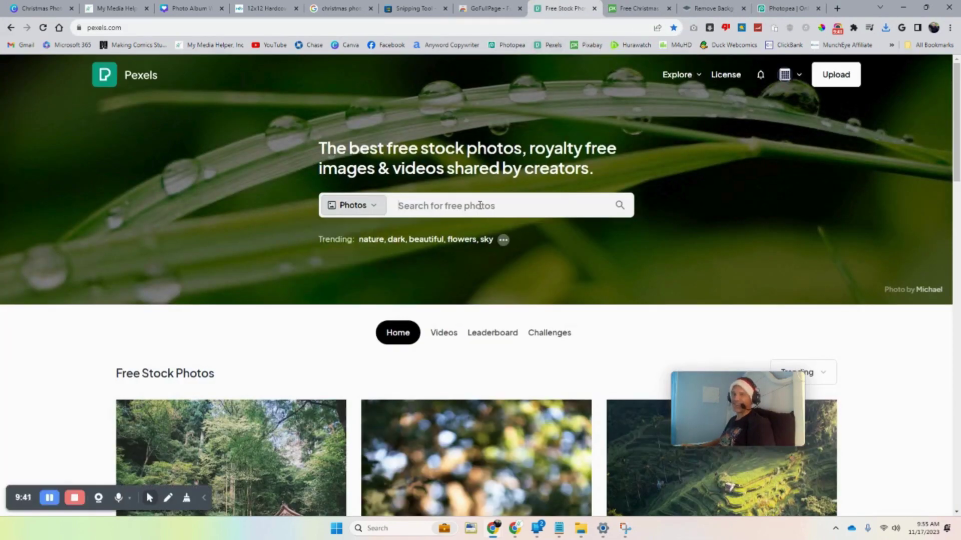
click(451, 207)
key(F1)
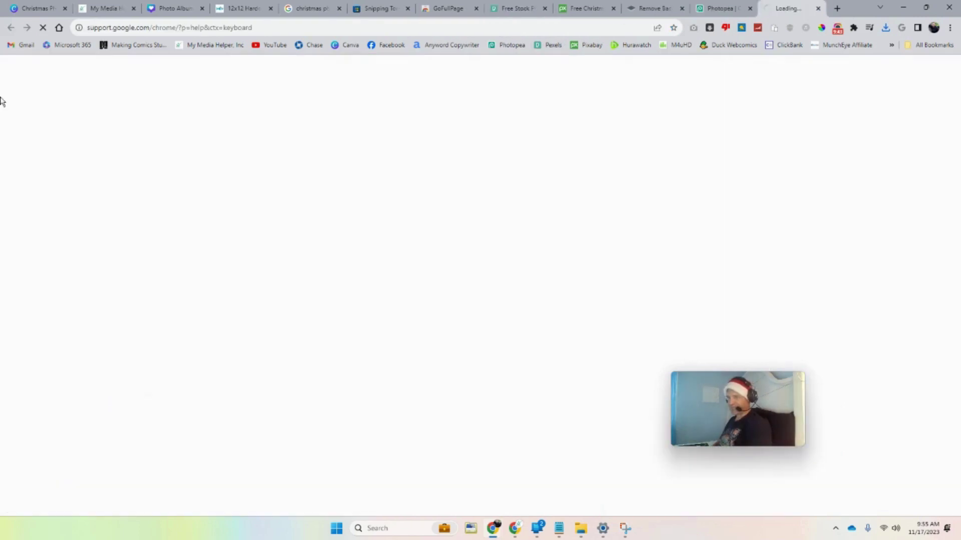
click(818, 9)
text(c)
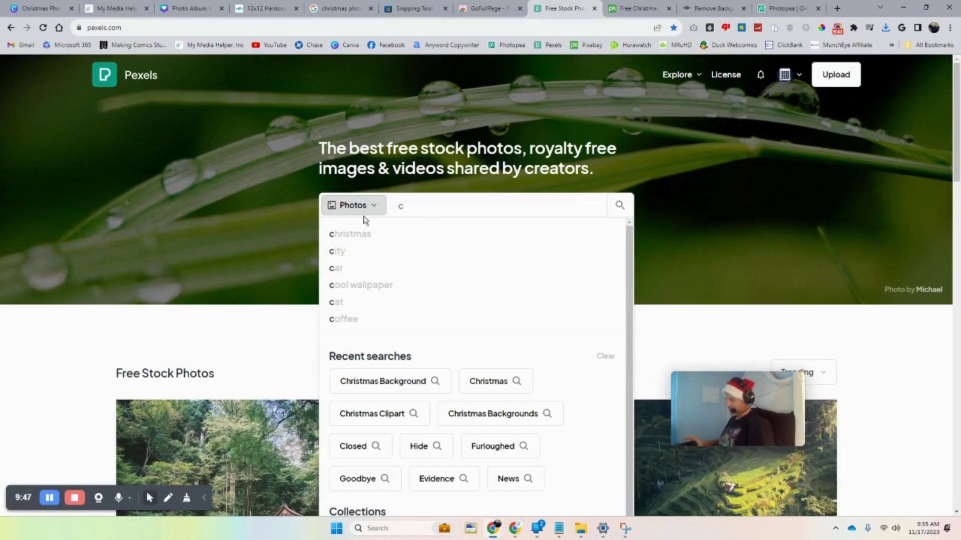
text(hristmas)
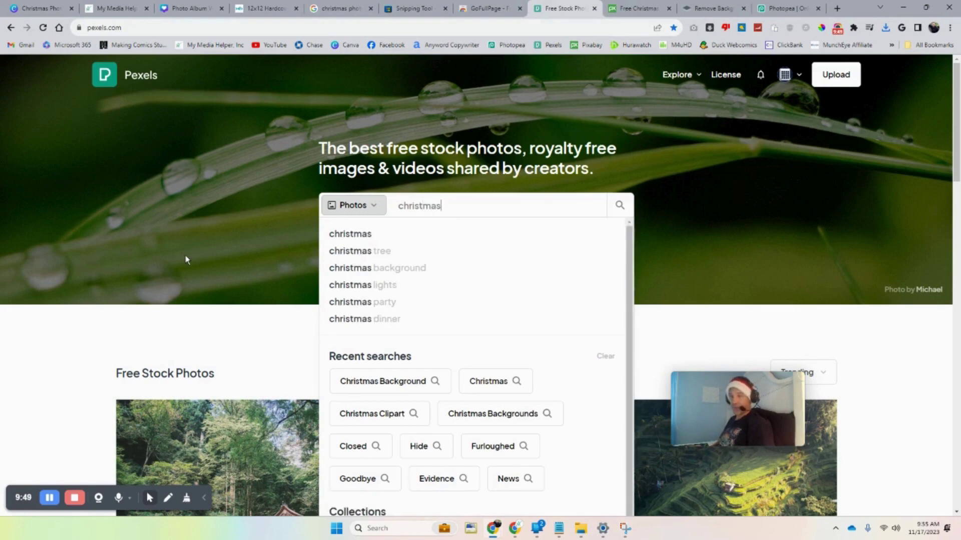
text( background)
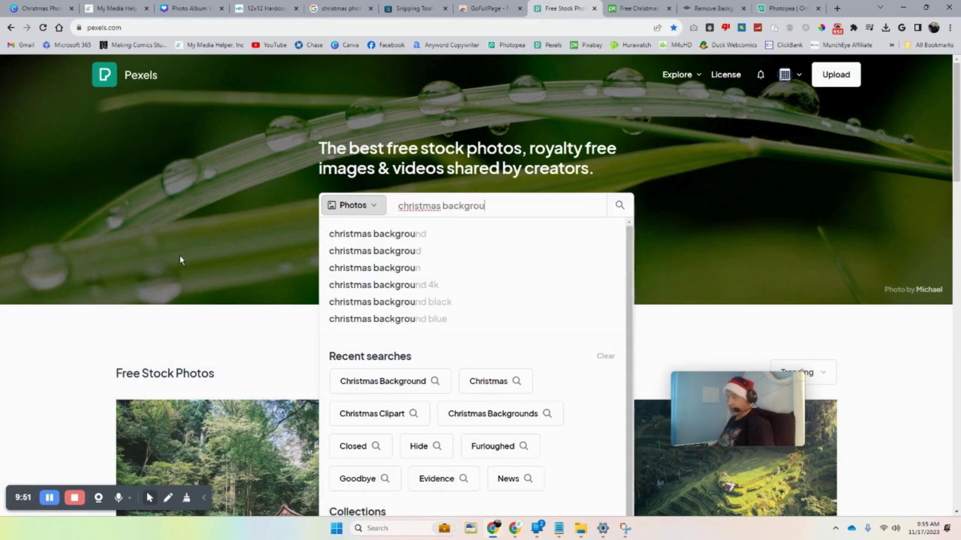
key(Return)
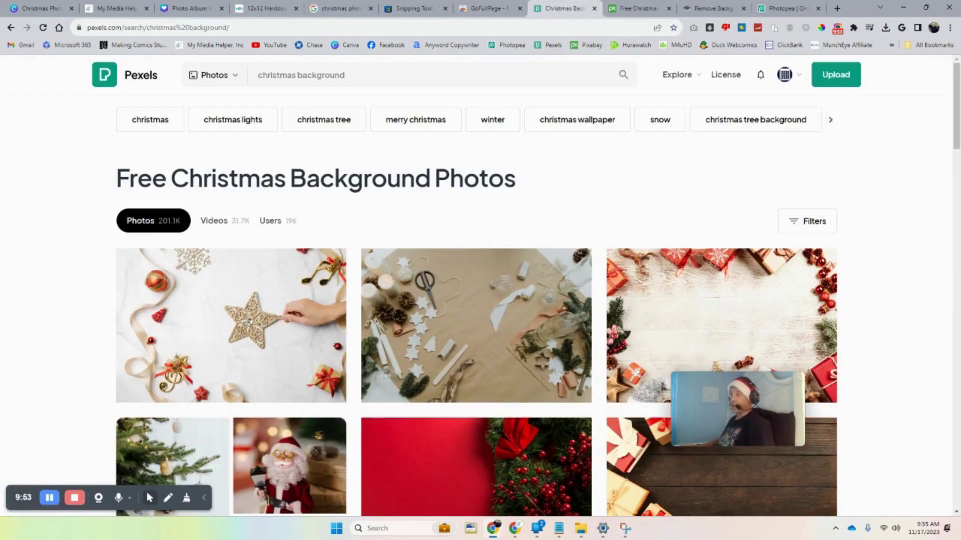
Step: Open the light wood flatlay photo with gifts, baubles and a gold tree from the results and download it
drag(953, 107, 953, 223)
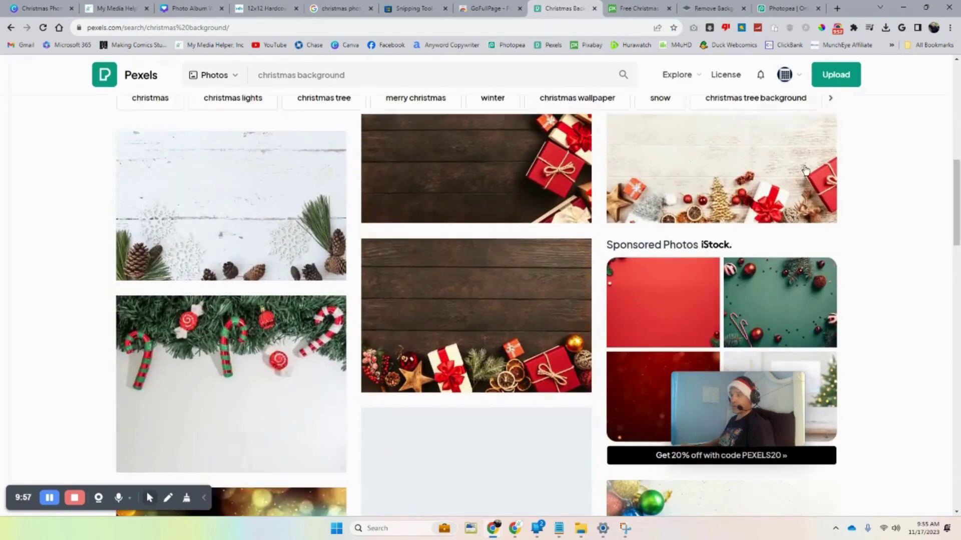
click(750, 159)
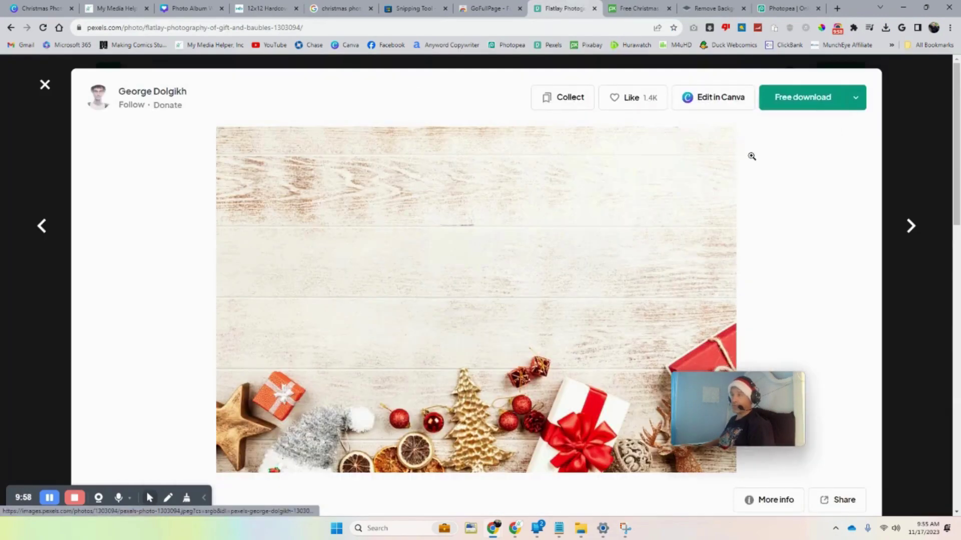
click(822, 102)
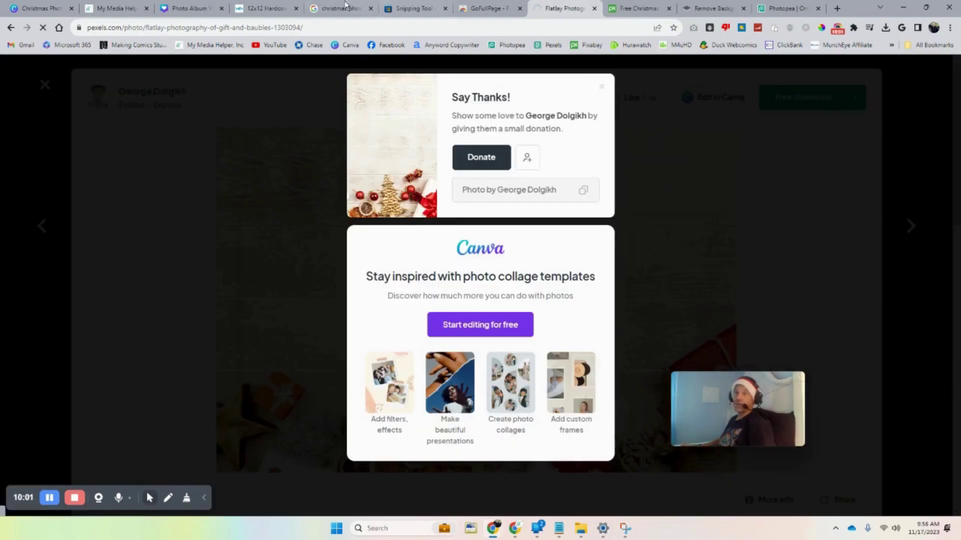
Step: Switch to the Canva photo album and upload the downloaded gifts-and-baubles background image from the computer
click(189, 8)
click(581, 529)
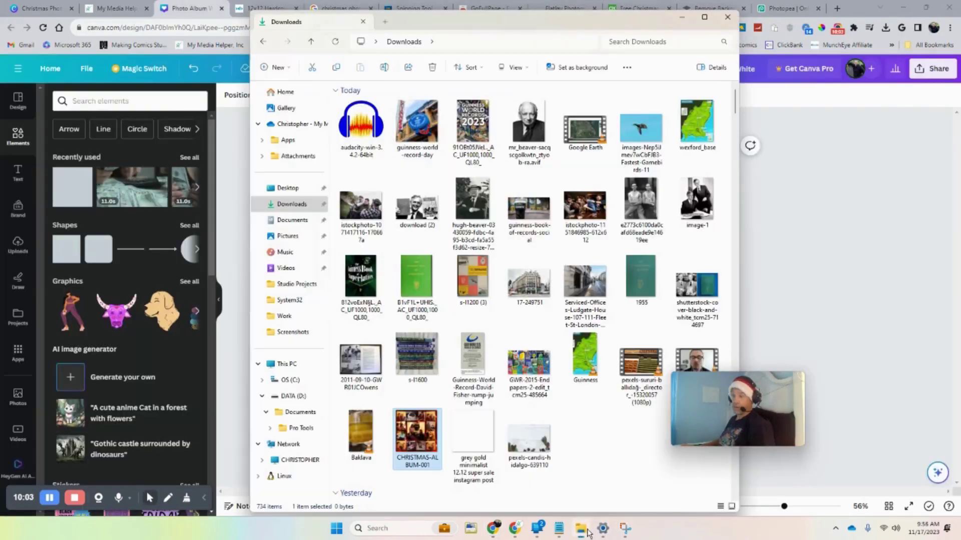
click(538, 440)
drag(537, 440, 125, 324)
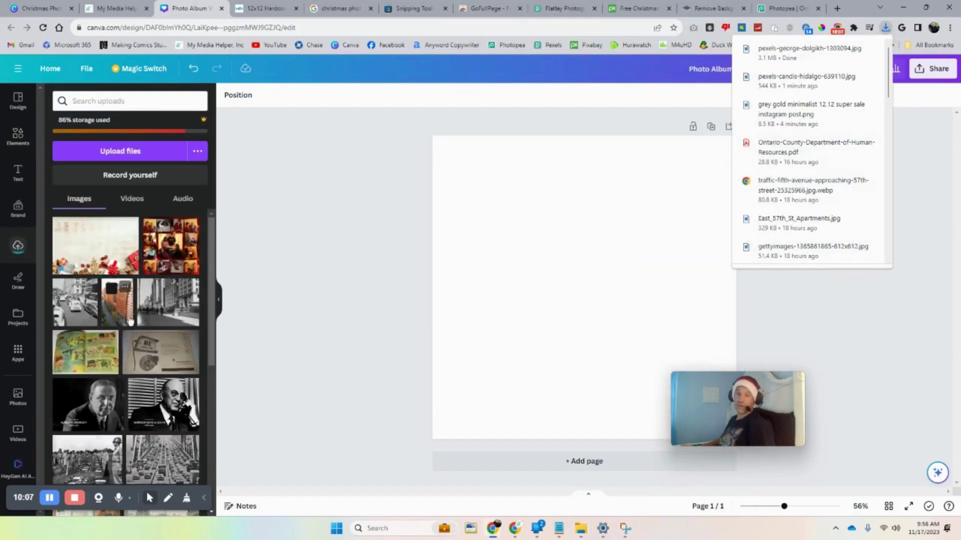
Step: Fill the square album page with the uploaded background and shift its crop to show the photo's right end with the gifts
drag(70, 241, 440, 253)
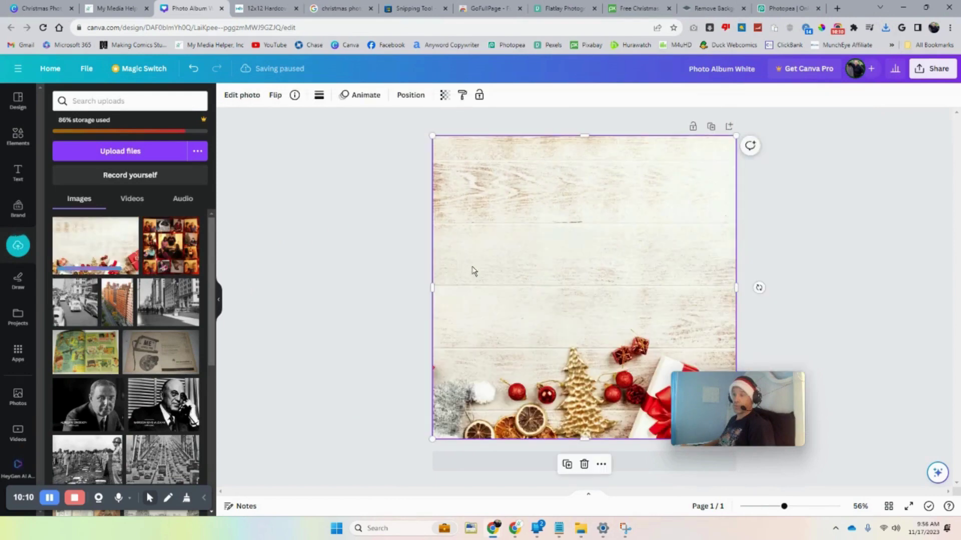
double_click(595, 316)
drag(591, 306, 630, 304)
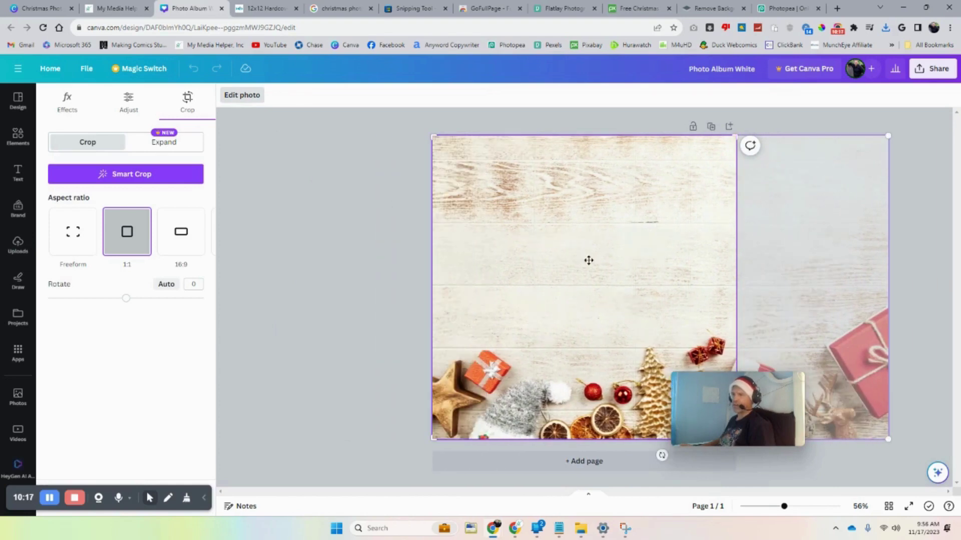
drag(580, 259, 323, 268)
click(835, 250)
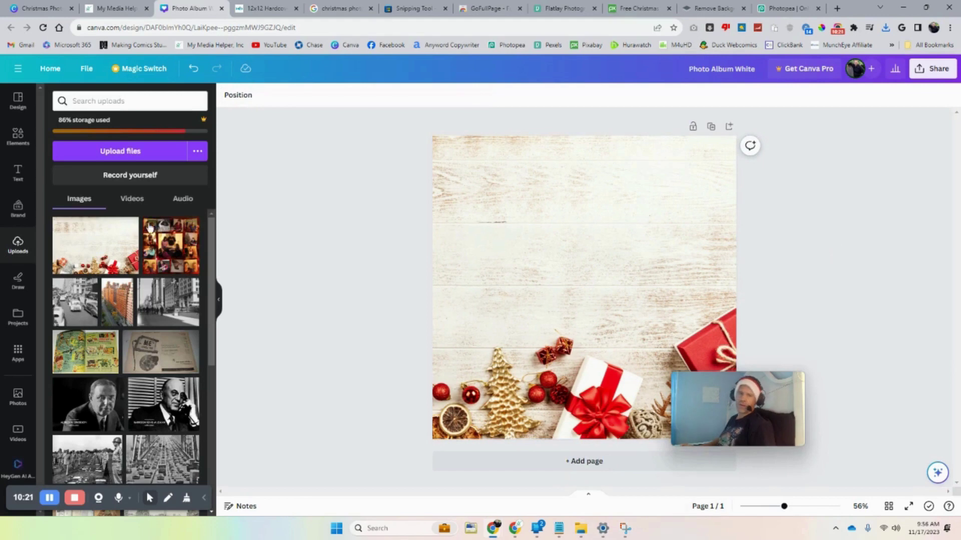
Step: Add a heading to the album page reading "Christmas Photo Album"
click(18, 176)
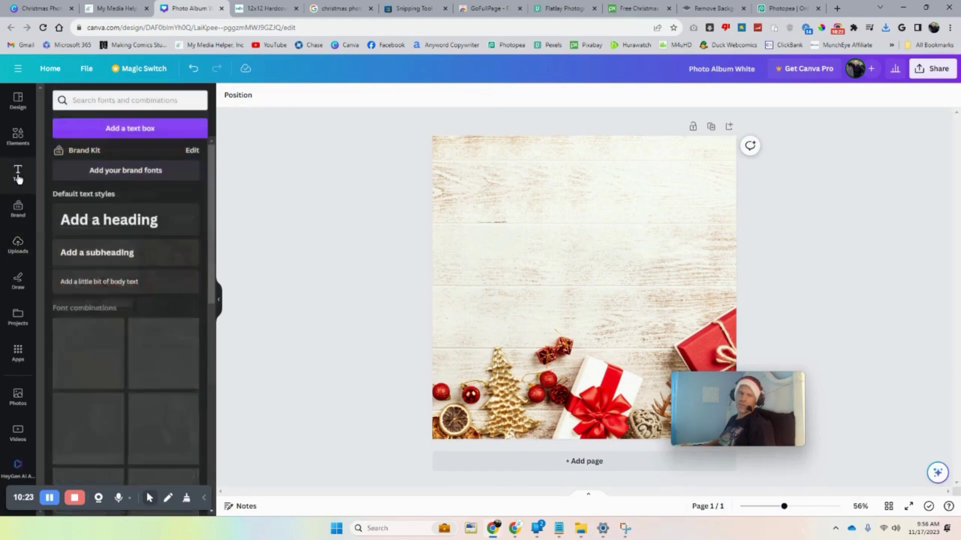
click(104, 222)
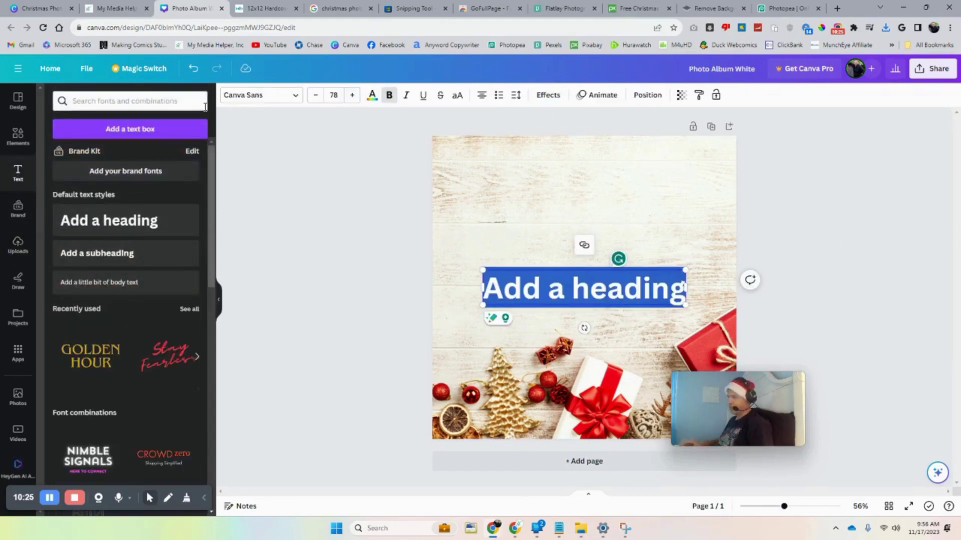
text(Christma)
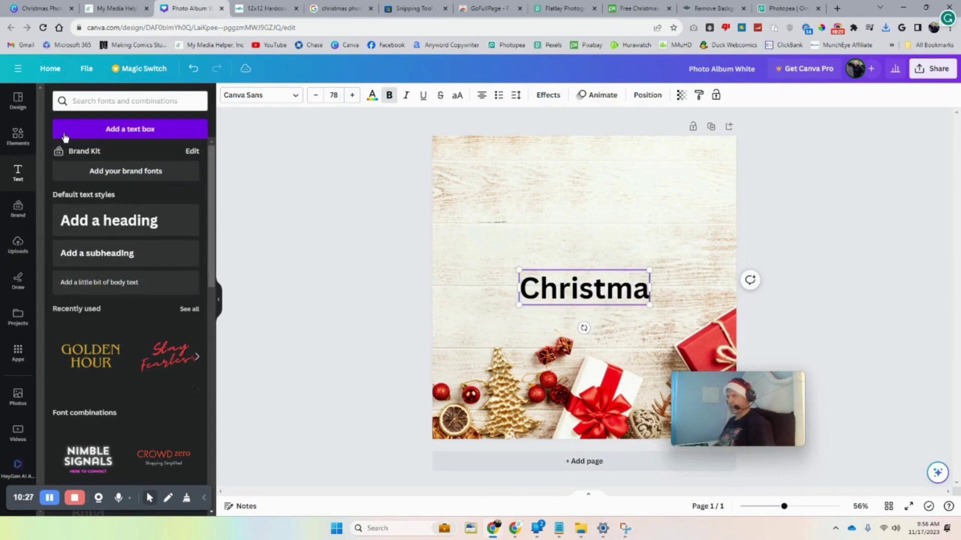
text(s Photo Al)
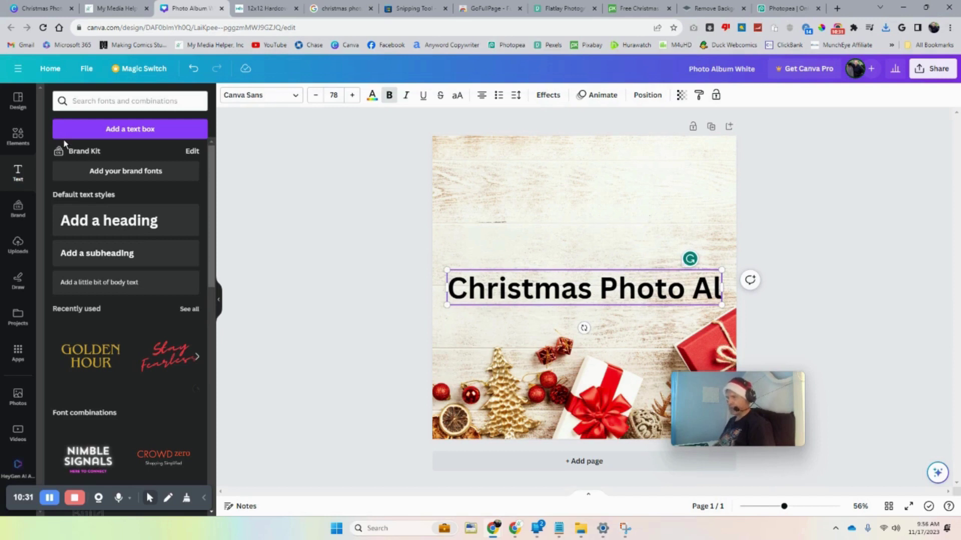
text(bum)
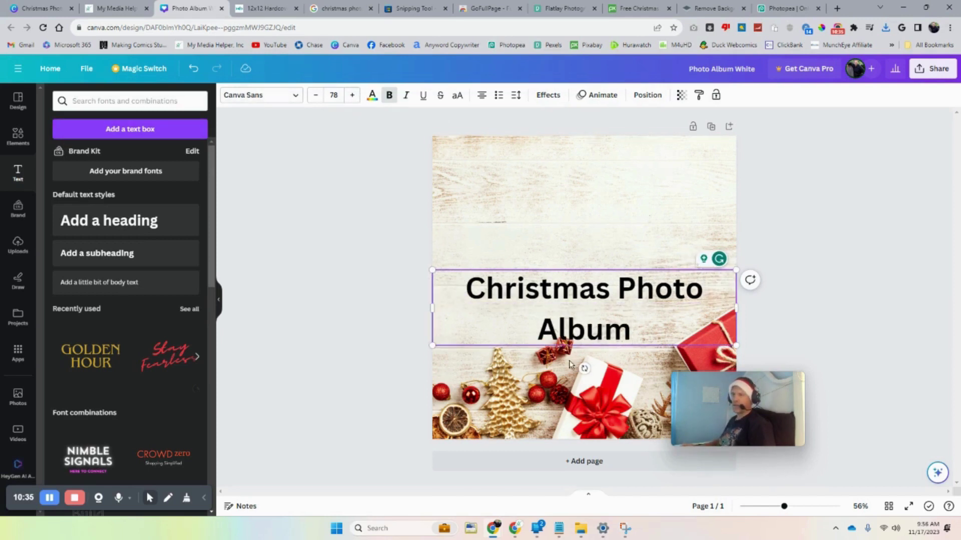
Step: Select the whole heading text and increase its font size to 90
drag(639, 337, 453, 282)
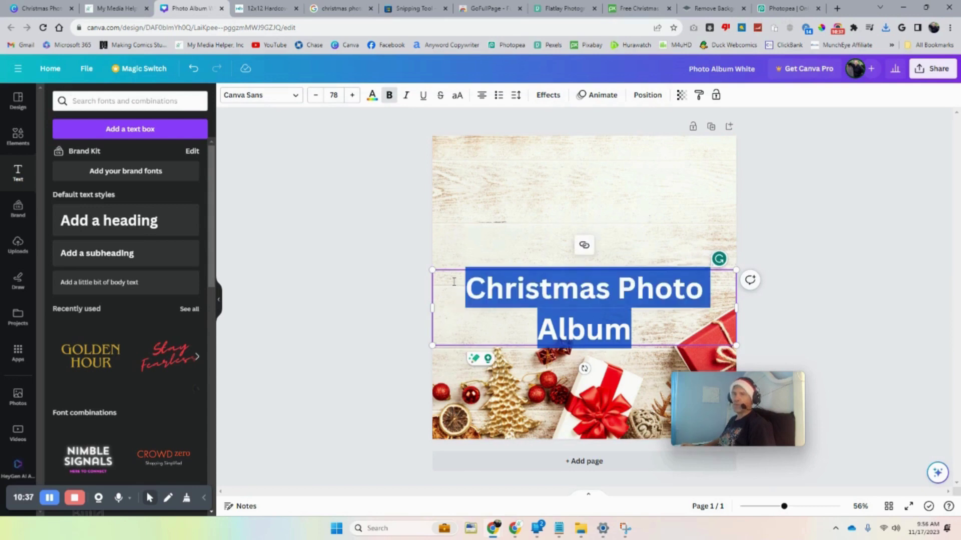
click(353, 96)
click(353, 95)
click(353, 95)
click(353, 96)
click(354, 95)
click(353, 95)
click(353, 95)
click(353, 96)
click(353, 95)
click(353, 95)
click(354, 95)
click(354, 95)
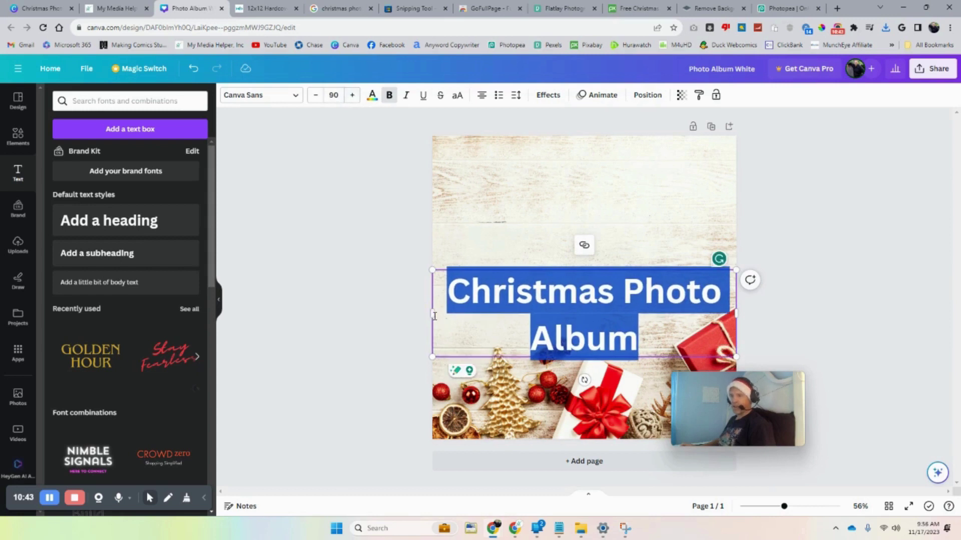
Step: Narrow the heading's text box from both sides and move it to the empty wood area in the page's upper part
drag(435, 314, 463, 314)
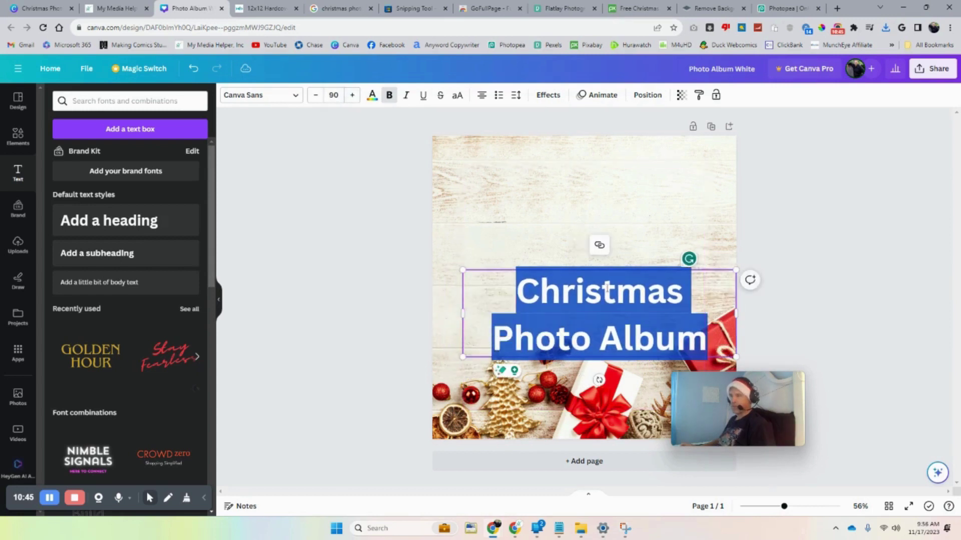
drag(736, 314, 706, 325)
click(806, 313)
drag(624, 343, 624, 241)
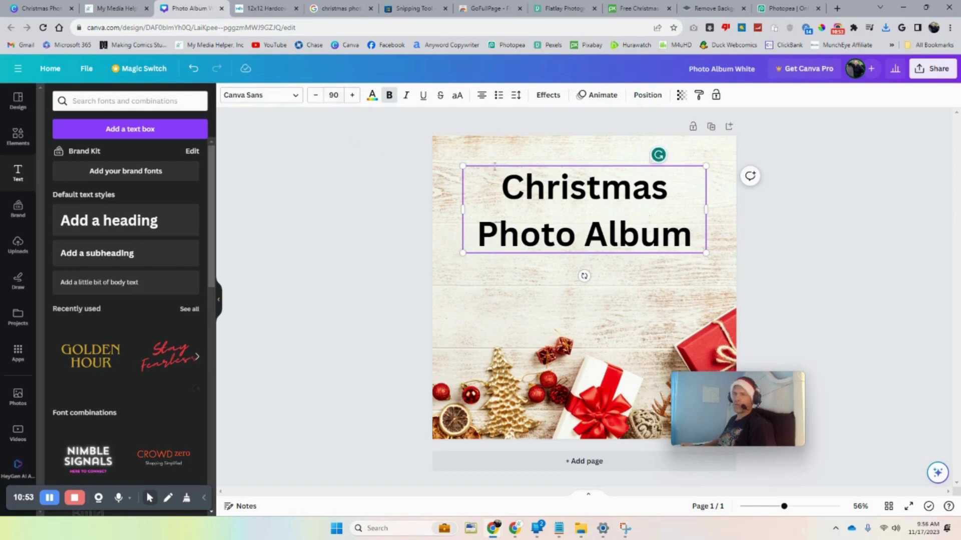
Step: Change the font of the whole heading to Archivo Black
click(300, 97)
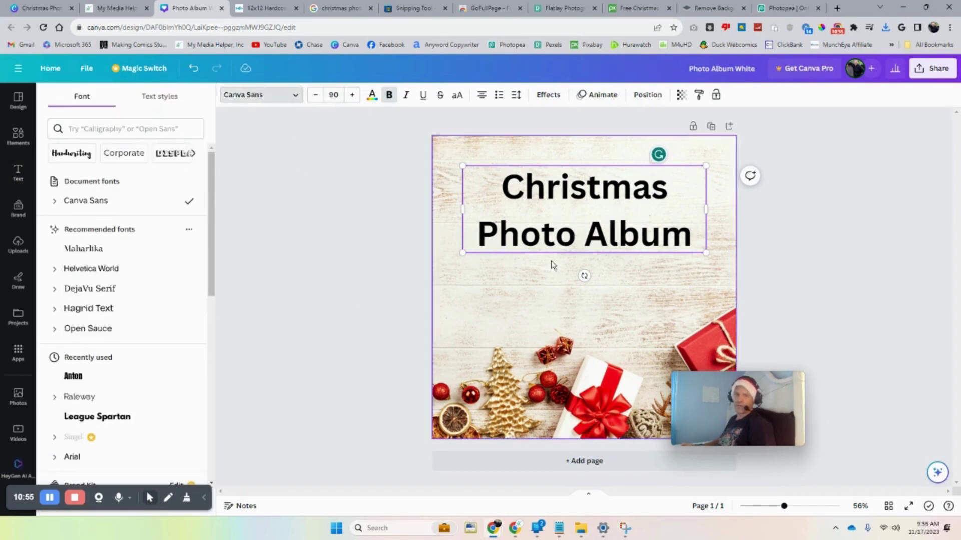
drag(694, 238, 462, 167)
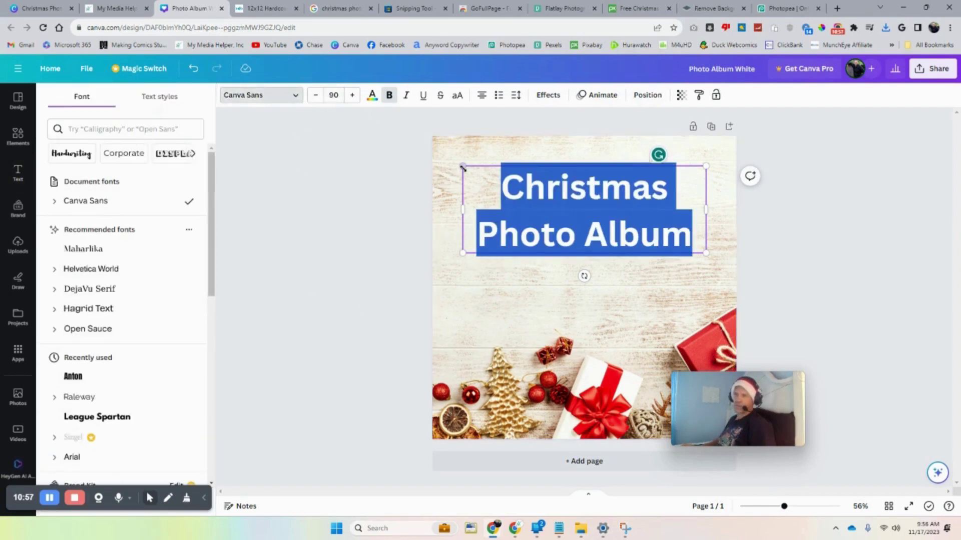
drag(208, 246, 202, 326)
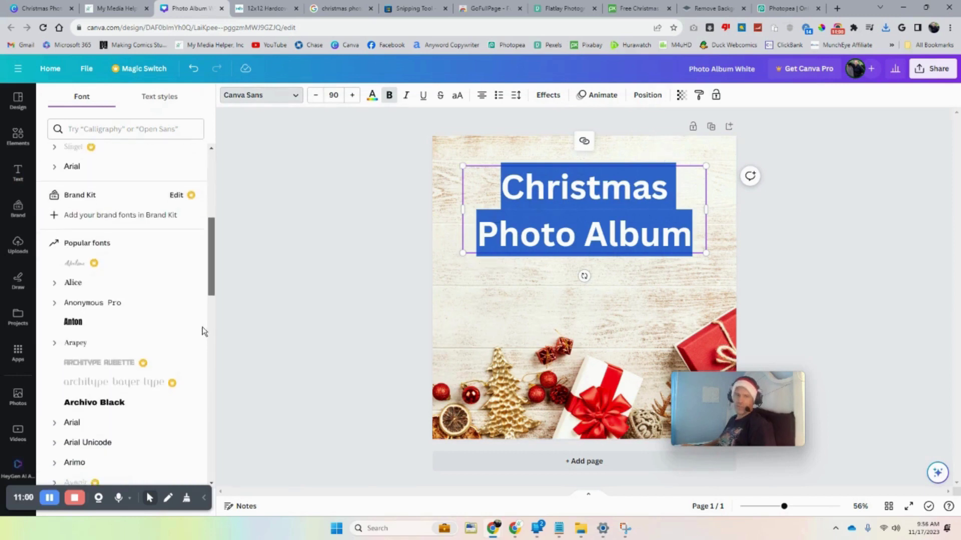
click(102, 399)
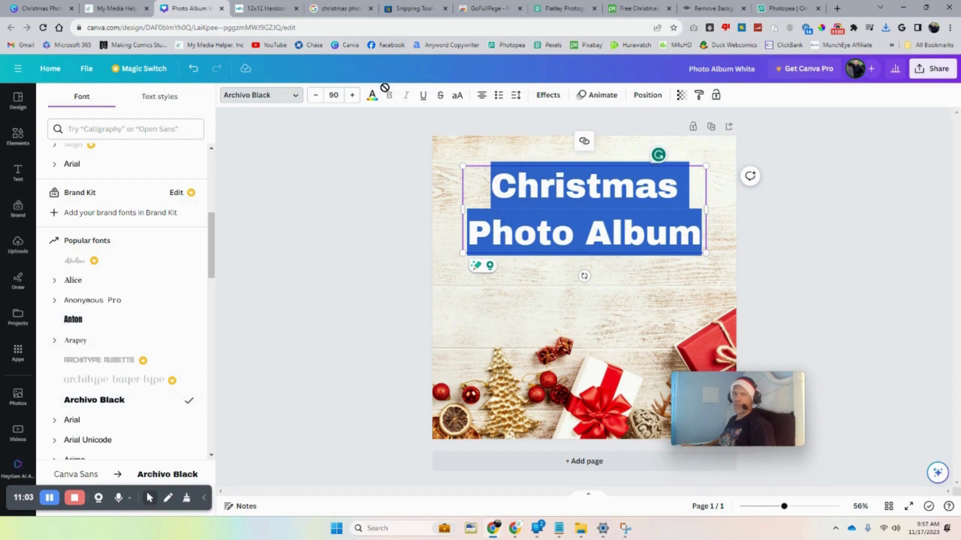
Step: Recolour the heading text white
click(372, 95)
click(301, 329)
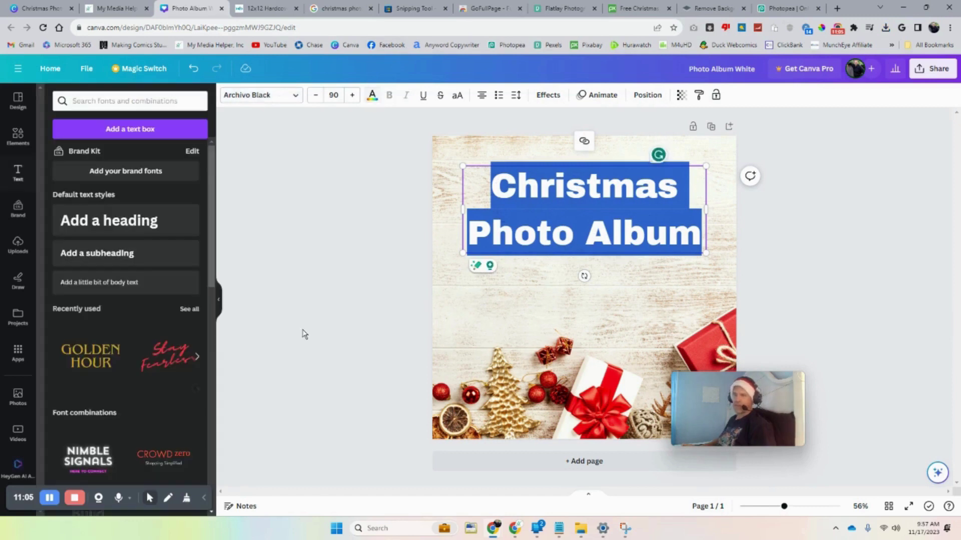
click(564, 265)
click(572, 216)
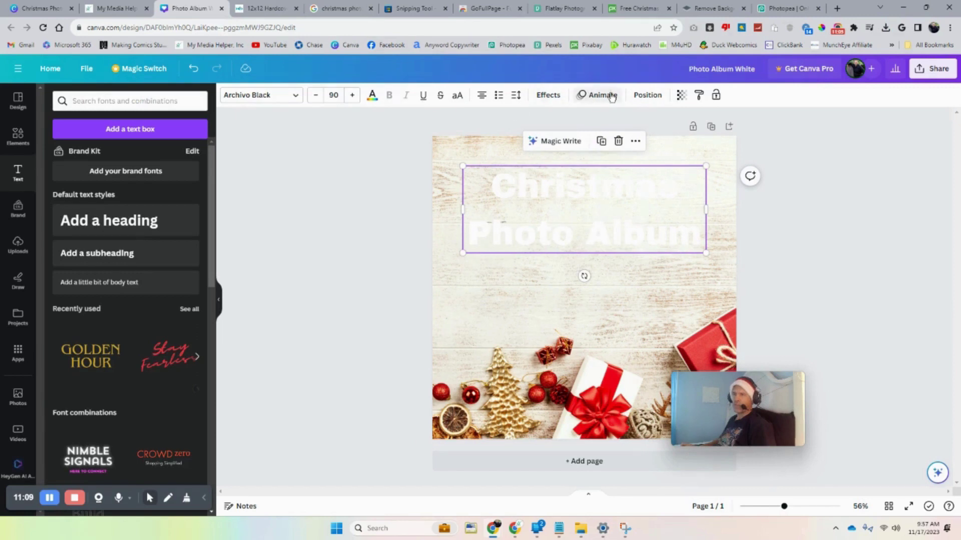
Step: Apply the Shadow text effect to the heading with black as the shadow colour
click(545, 97)
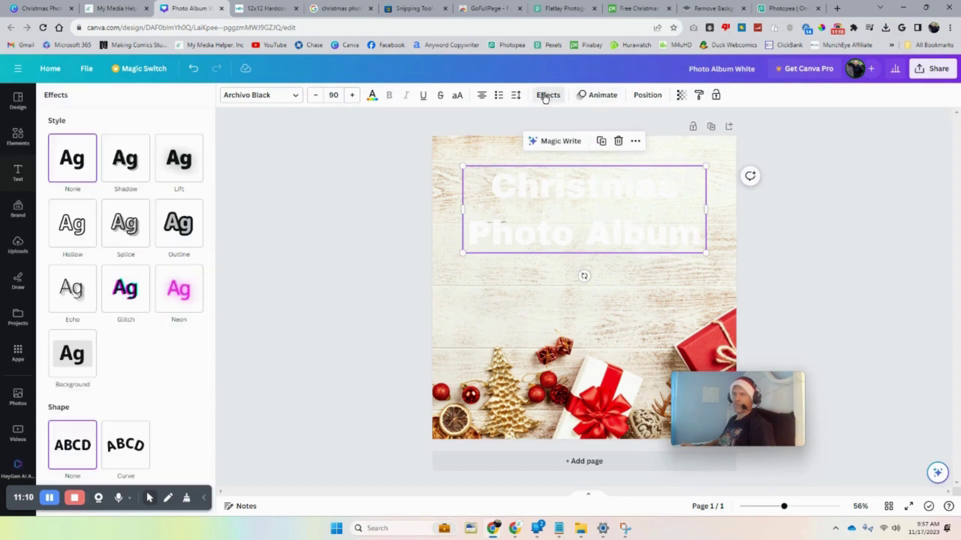
click(129, 159)
click(188, 323)
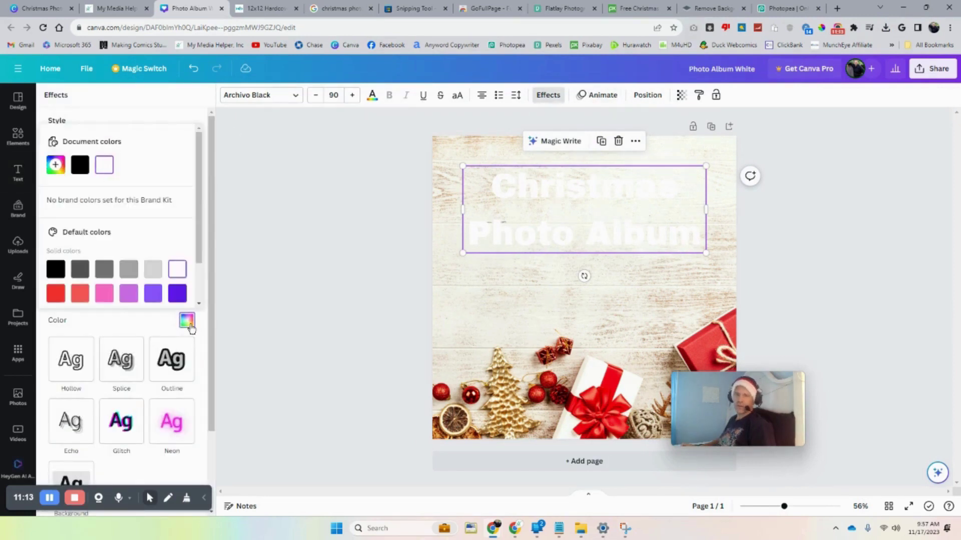
click(54, 272)
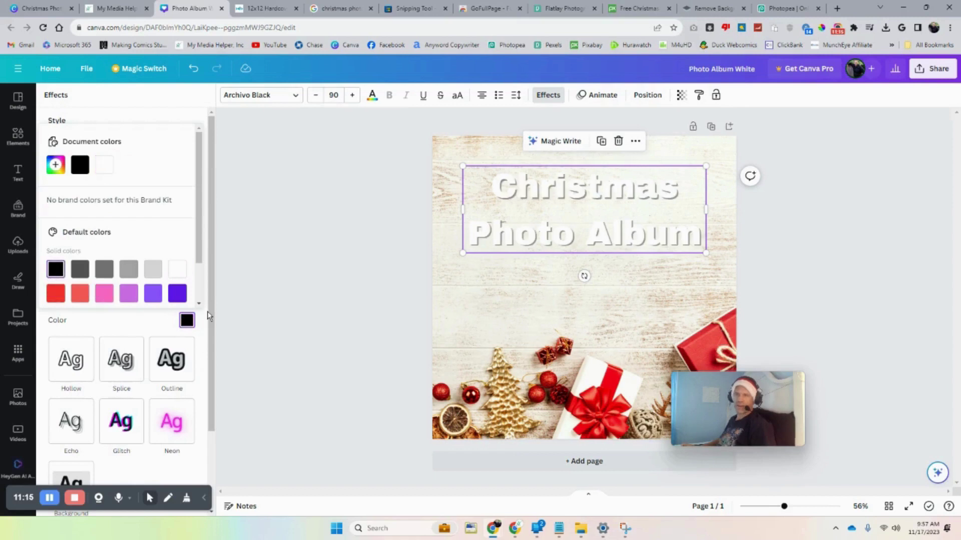
key(Escape)
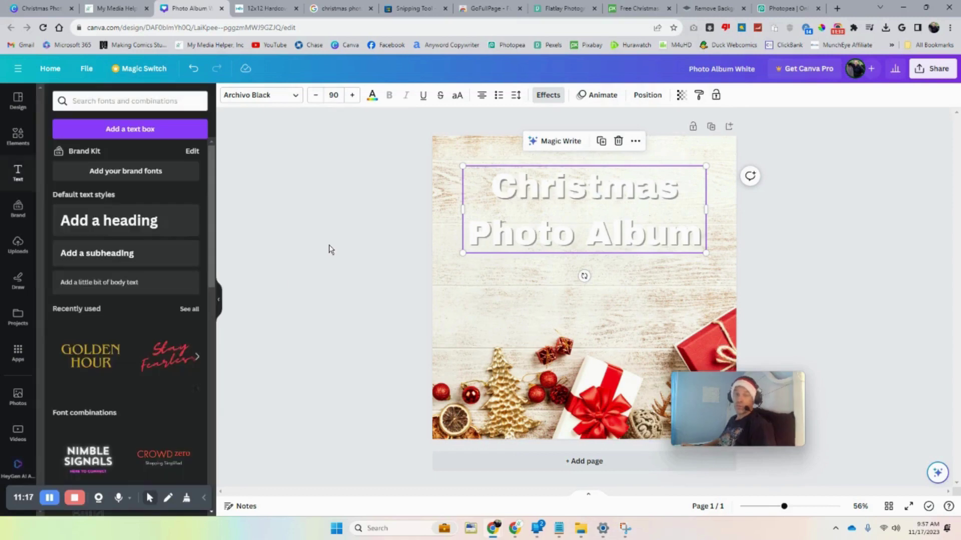
Step: Set the heading shadow's transparency to 75 and its offset to 75
click(549, 95)
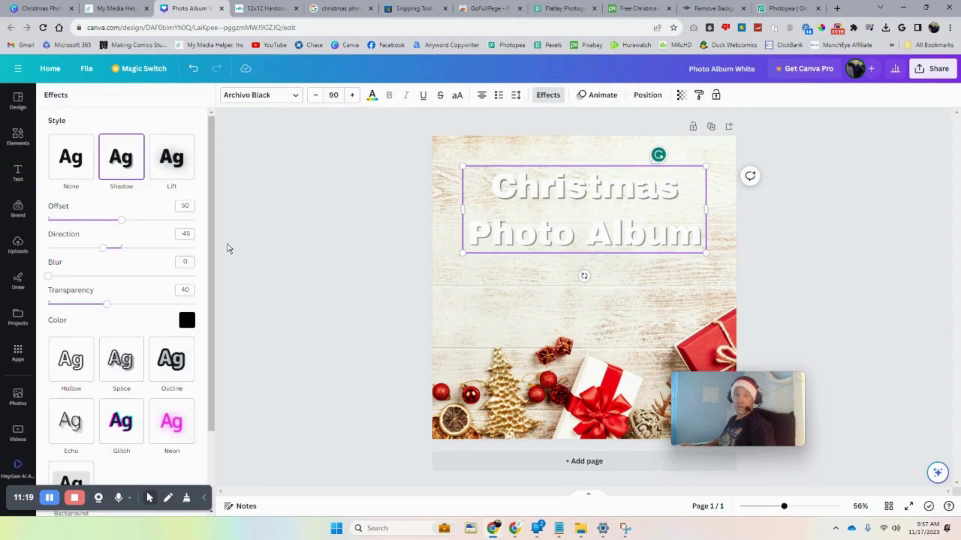
double_click(192, 291)
key(BackSpace)
click(189, 207)
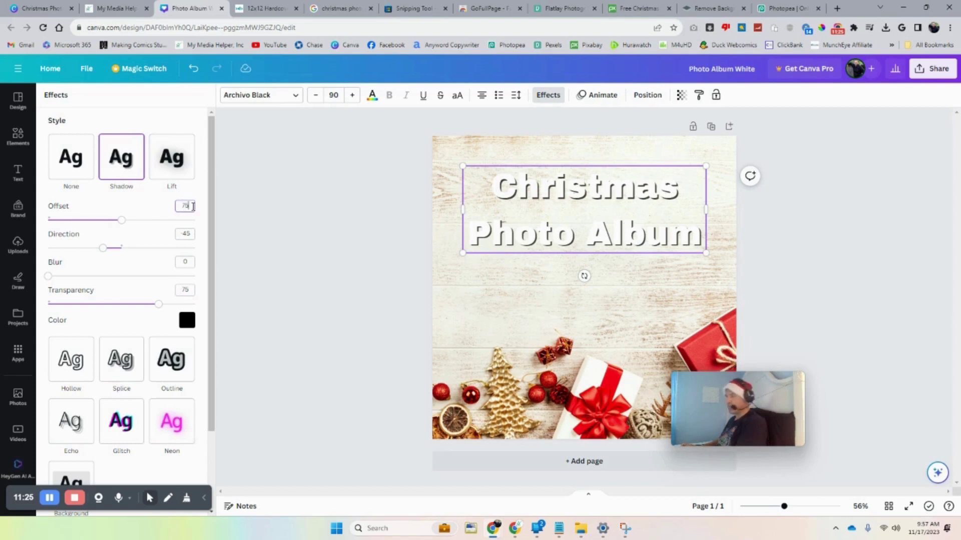
text(75)
key(Return)
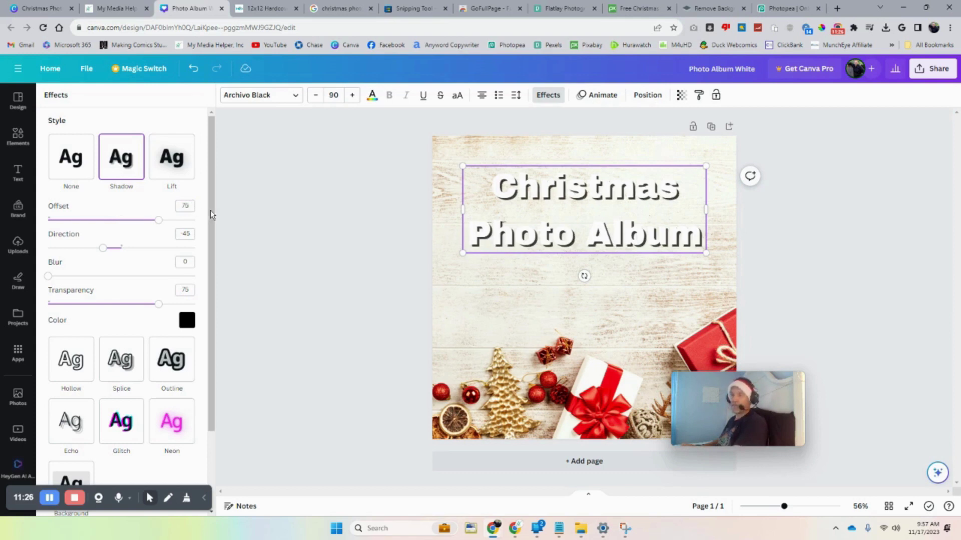
Step: Try to recolour the heading text with the custom red #E14949
click(502, 220)
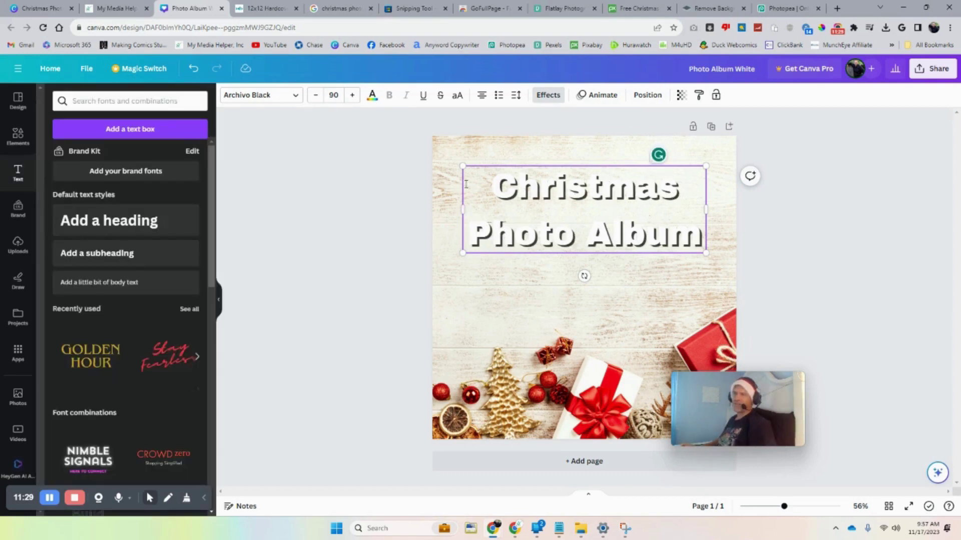
click(372, 97)
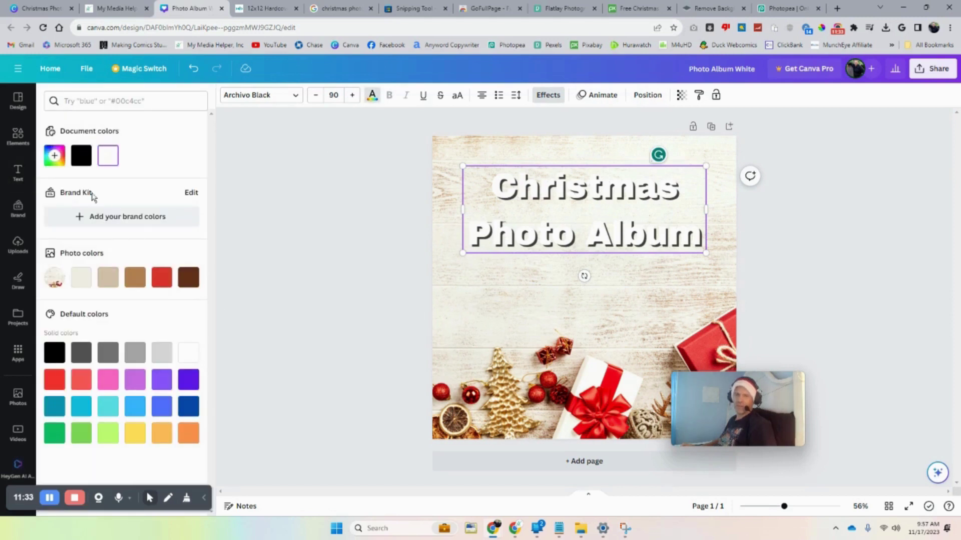
click(53, 158)
click(146, 184)
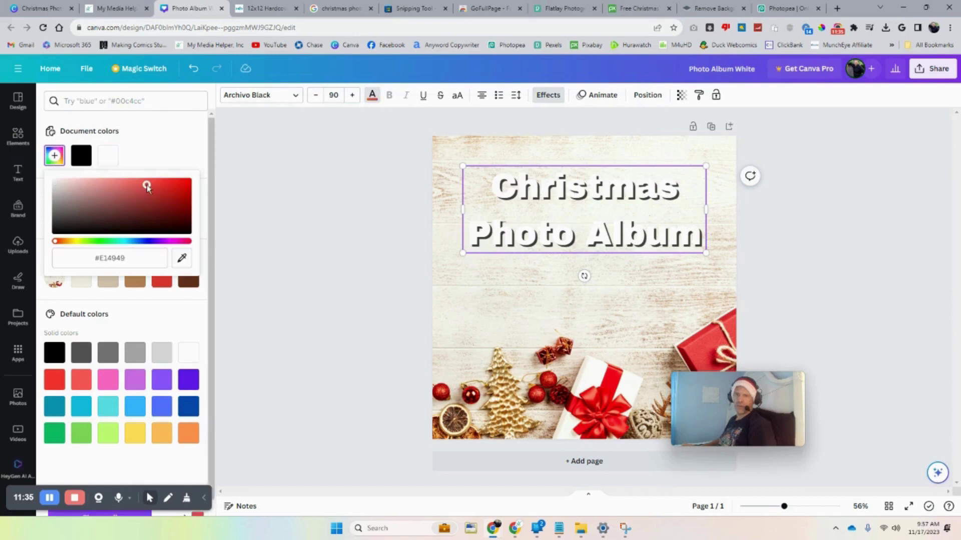
click(600, 280)
Step: Select the whole heading text and recolour it with a custom dark red
click(491, 193)
double_click(491, 192)
key(ctrl+a)
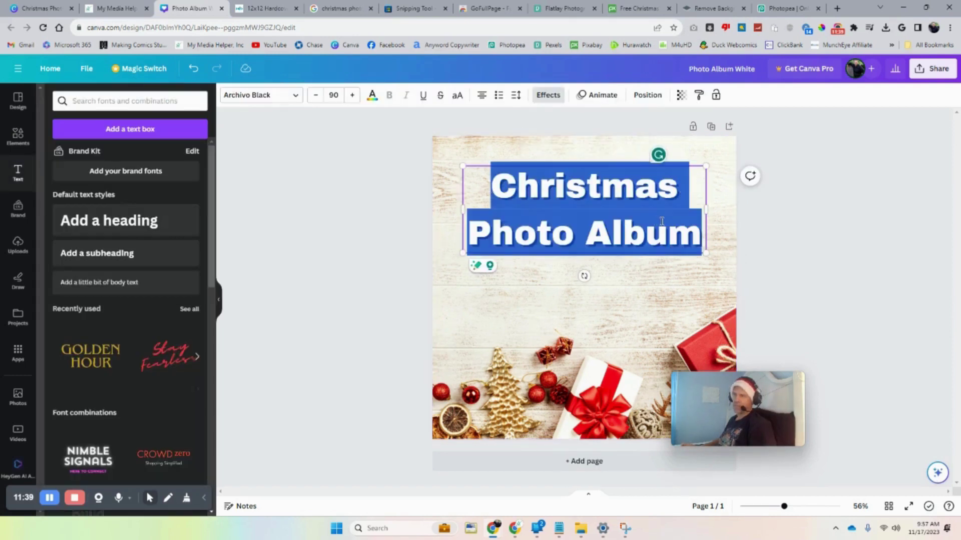
click(371, 96)
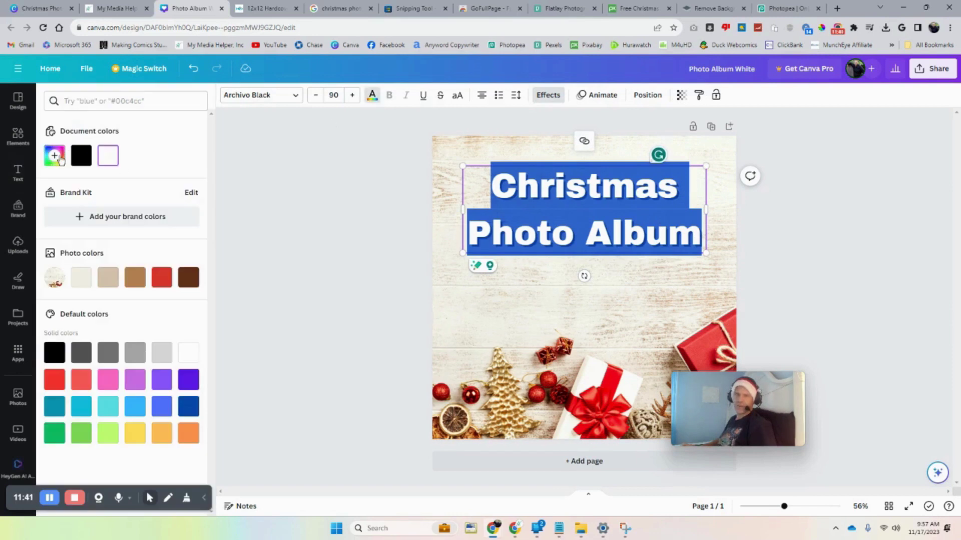
click(54, 156)
click(155, 193)
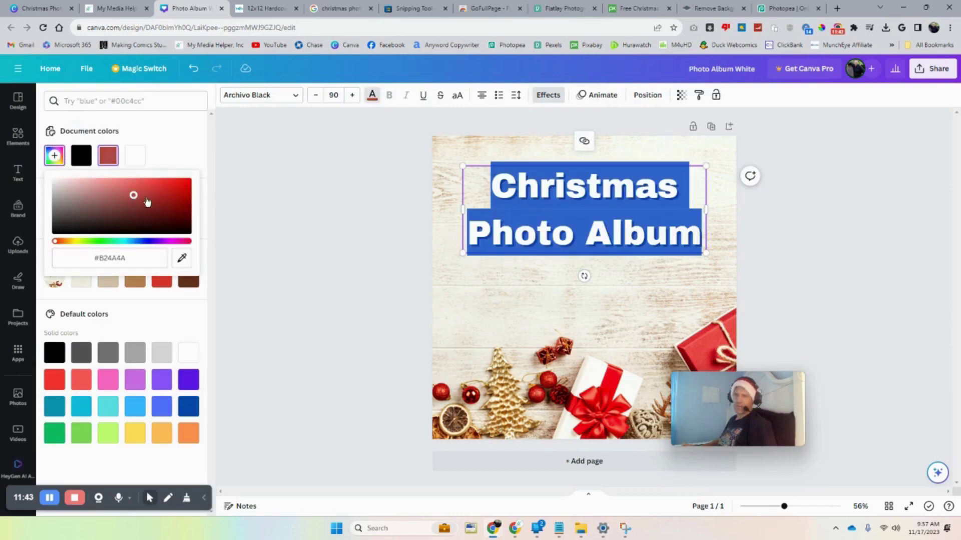
click(442, 301)
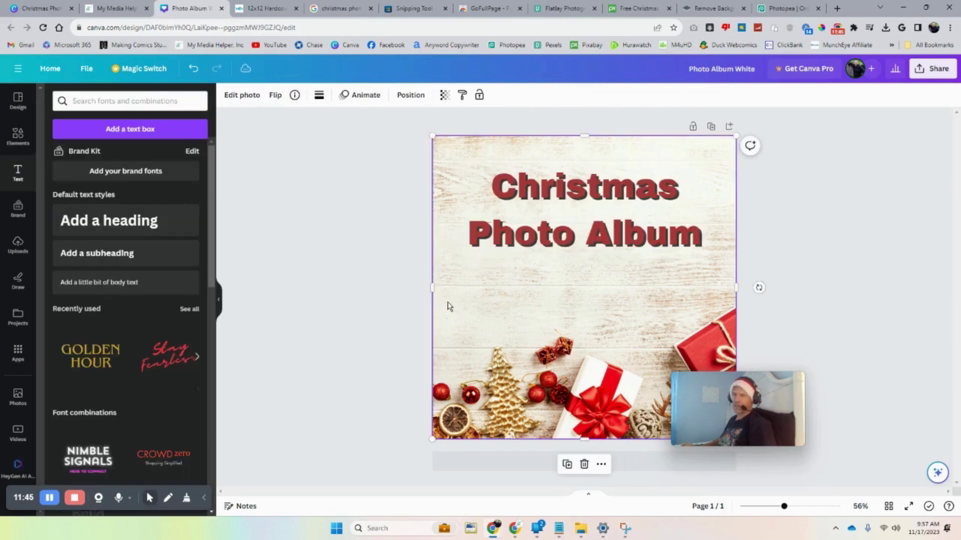
Step: Recolour the whole heading text with the custom soft red #CD7D7D and deselect it
click(547, 212)
click(372, 95)
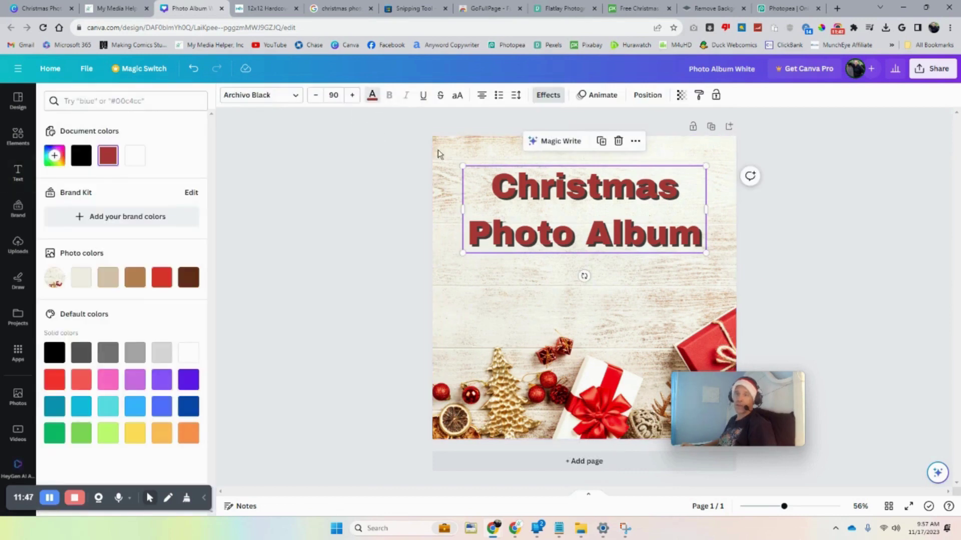
drag(482, 184, 703, 233)
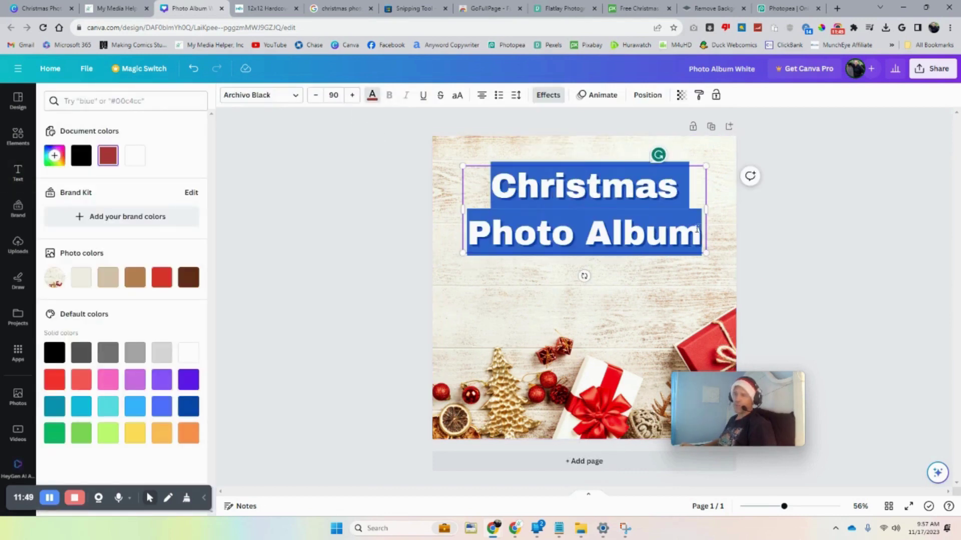
click(54, 379)
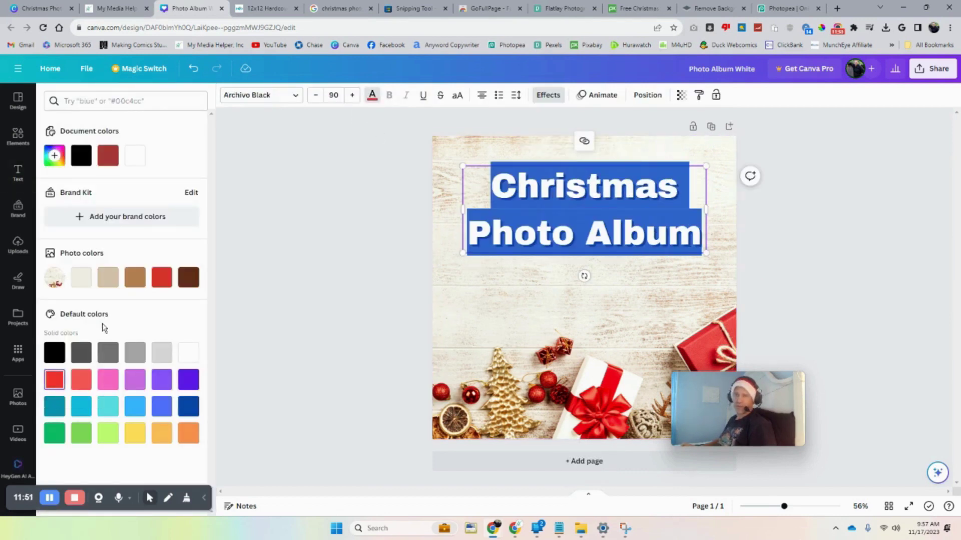
click(55, 156)
drag(88, 207, 108, 201)
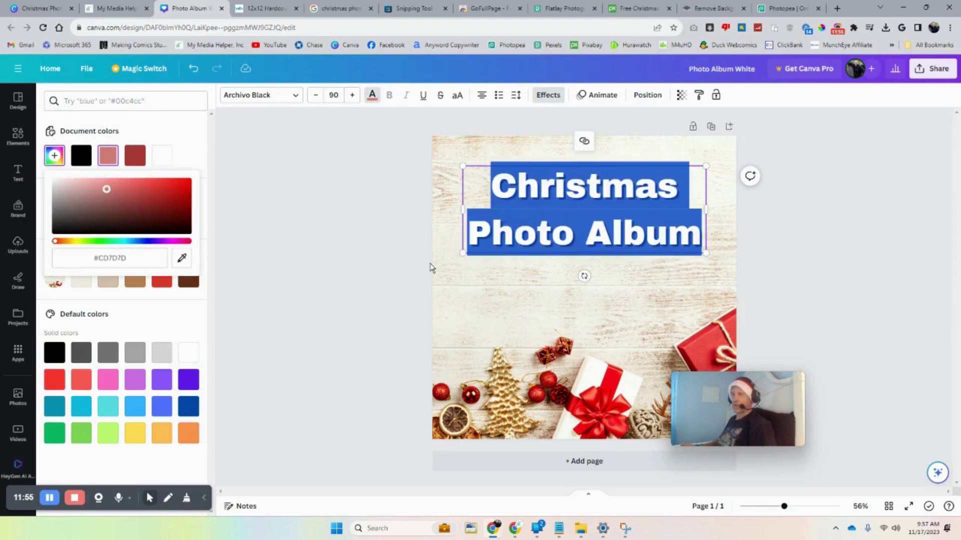
key(Escape)
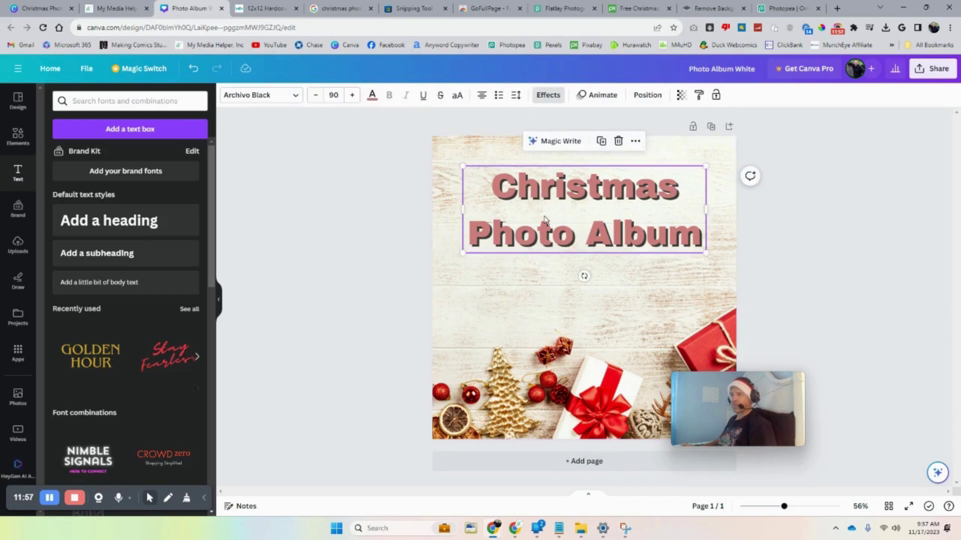
click(380, 223)
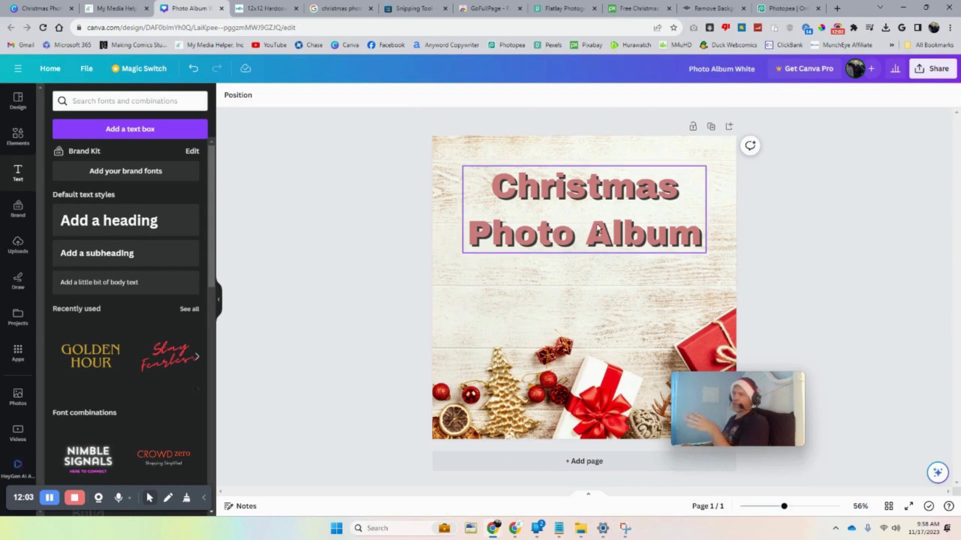
Step: Switch to Facebook in a new browser tab and open the photos of your own profile
click(836, 8)
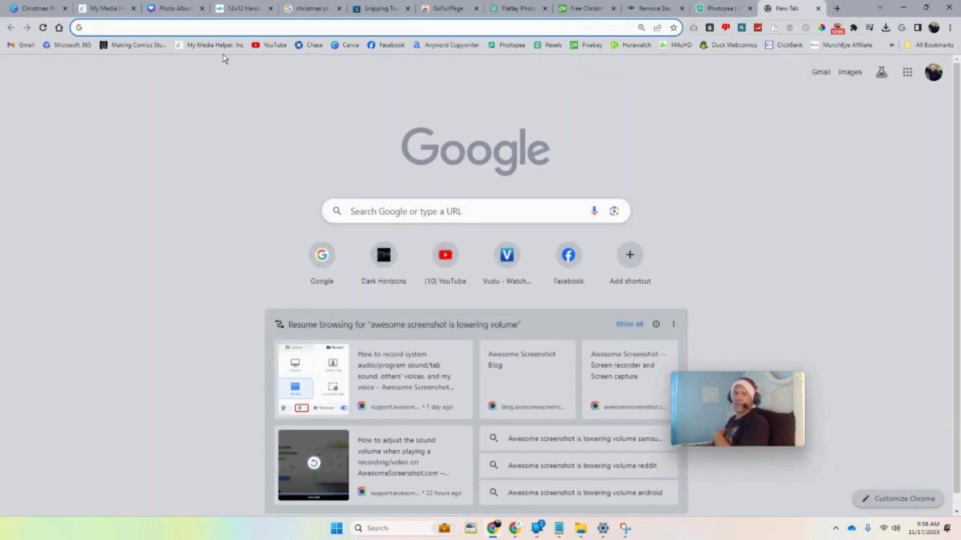
click(370, 46)
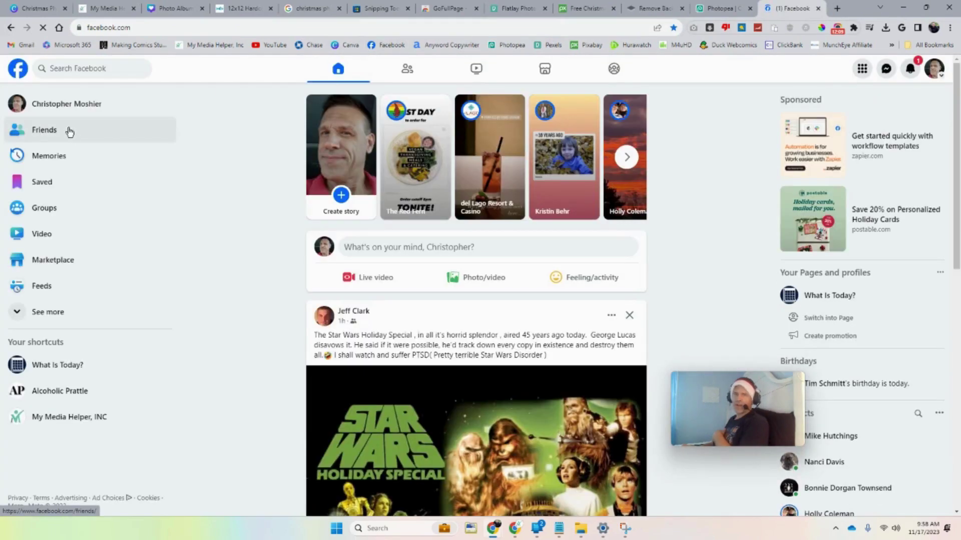
click(62, 106)
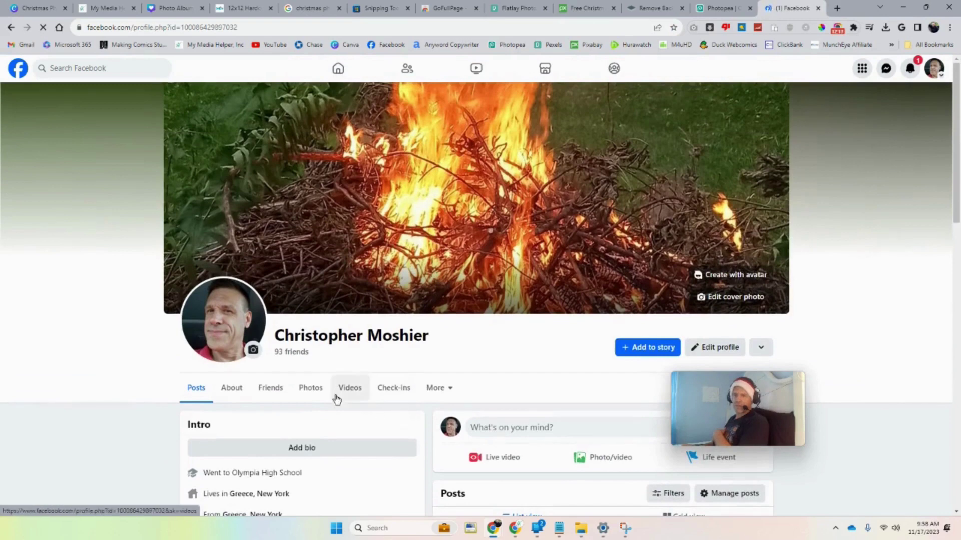
click(310, 393)
scroll(955, 168, down, 4)
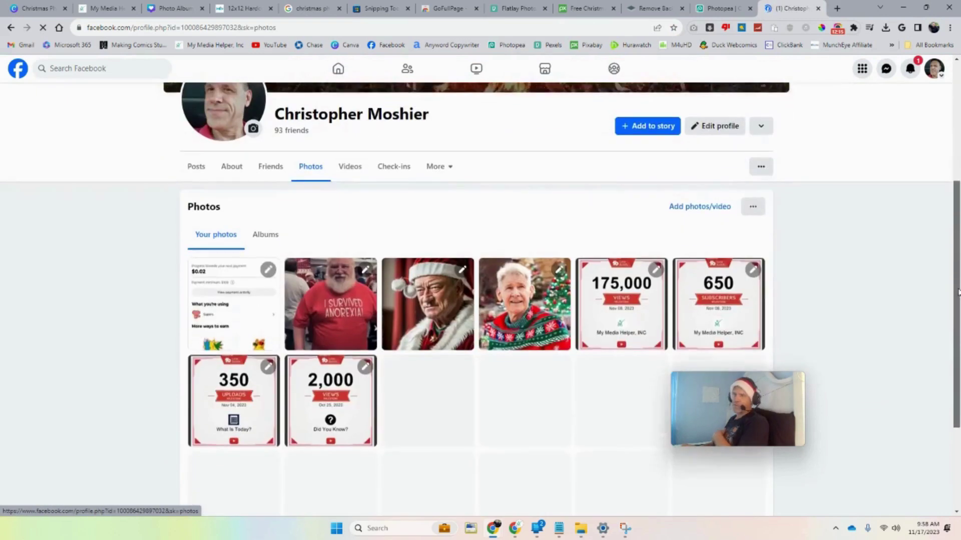
Step: Save the photo of the bearded man in the red "I Survived Anorexia!" shirt to the Downloads folder
click(334, 312)
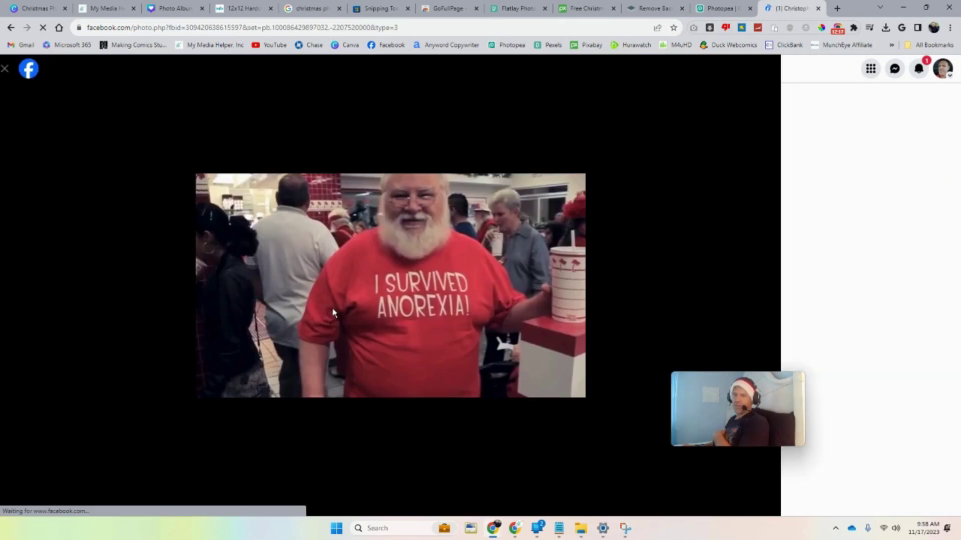
right_click(416, 268)
click(464, 289)
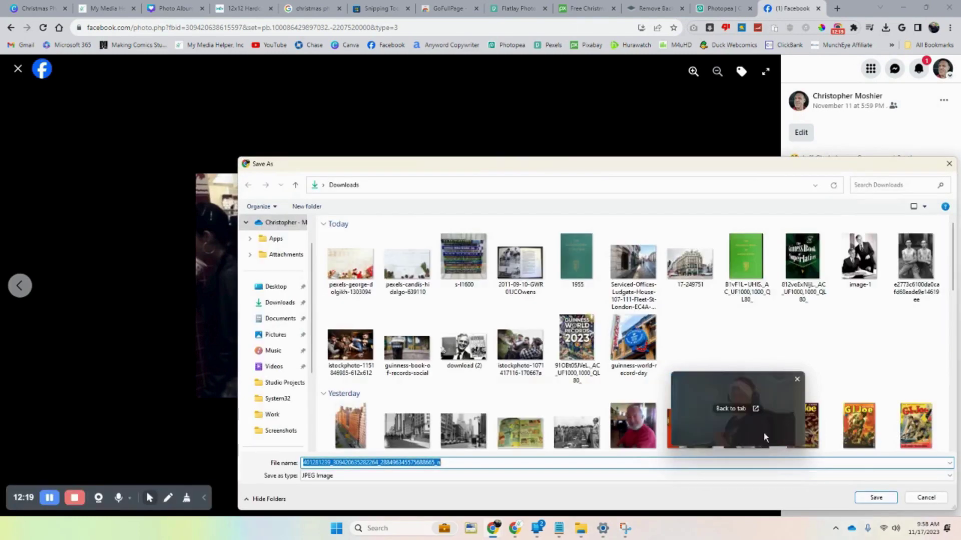
click(876, 497)
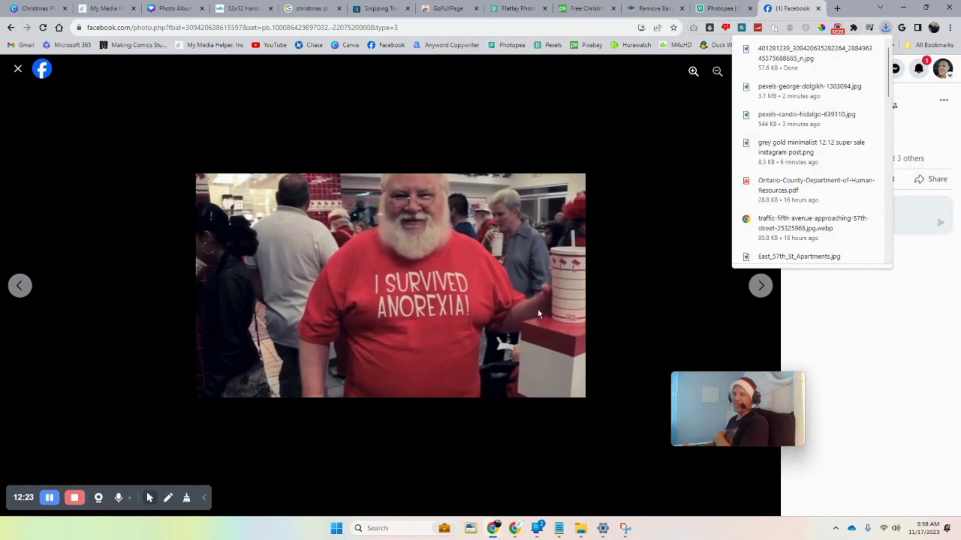
Step: Switch back to the Canva album design and upload the saved red-shirt photo from Downloads
click(192, 11)
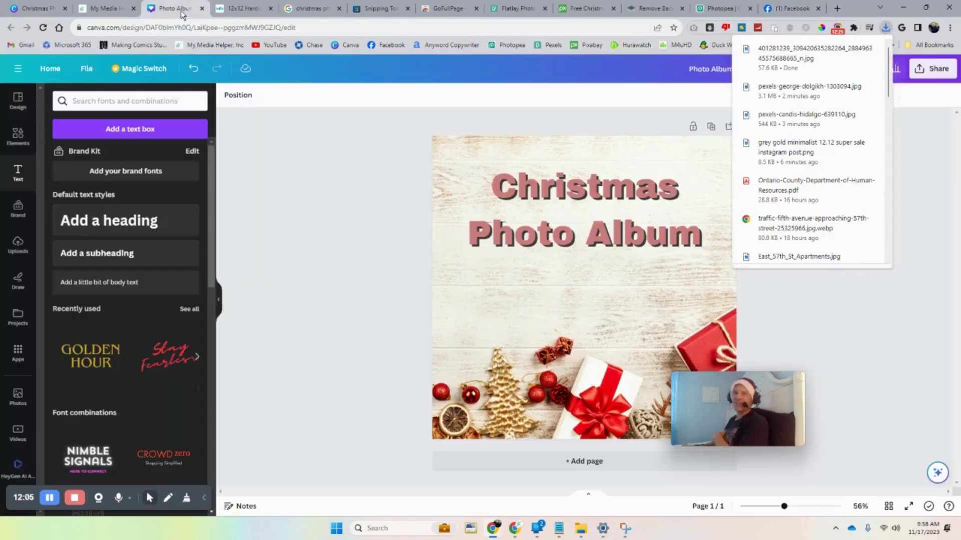
click(581, 529)
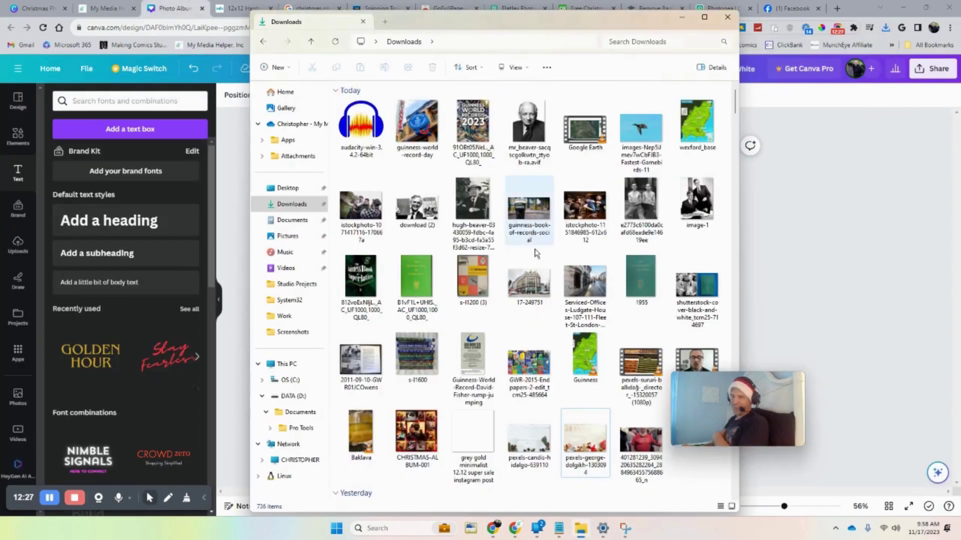
drag(646, 463, 138, 345)
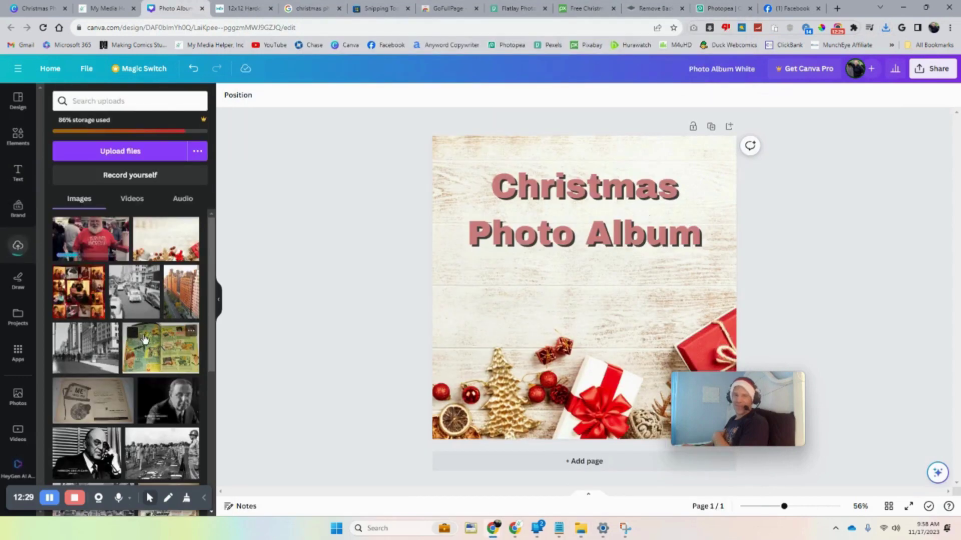
Step: Place the red-shirt photo on the cover, crop its sides and shrink it to sit below the left half of the title
drag(440, 275, 501, 280)
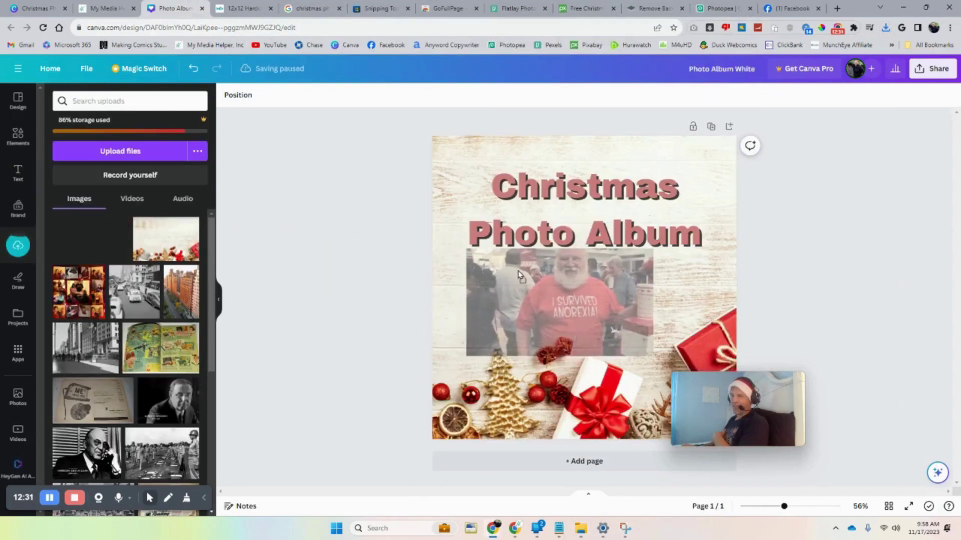
mouse_move(653, 302)
mouse_down()
mouse_move(639, 302)
mouse_move(656, 302)
mouse_up()
drag(466, 302, 479, 285)
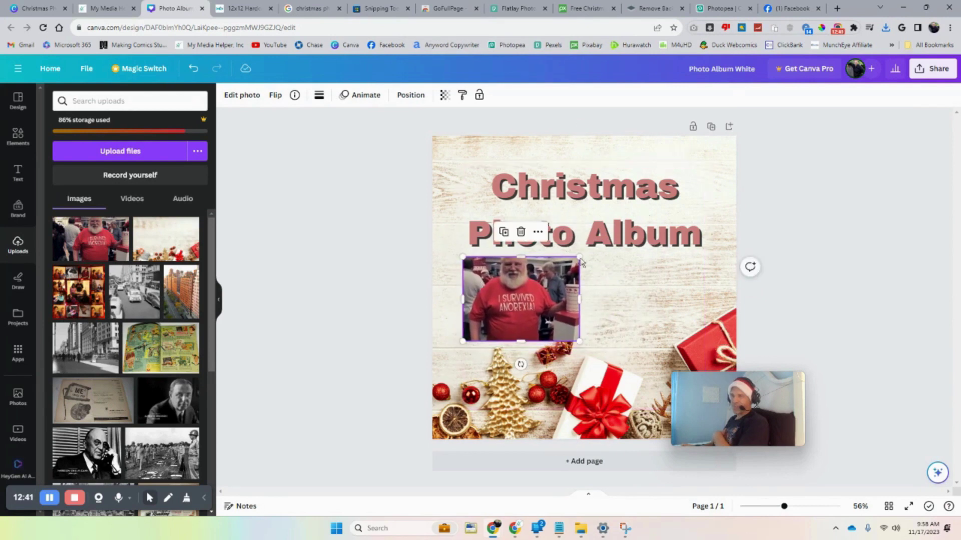
drag(579, 257, 558, 272)
drag(503, 307, 503, 301)
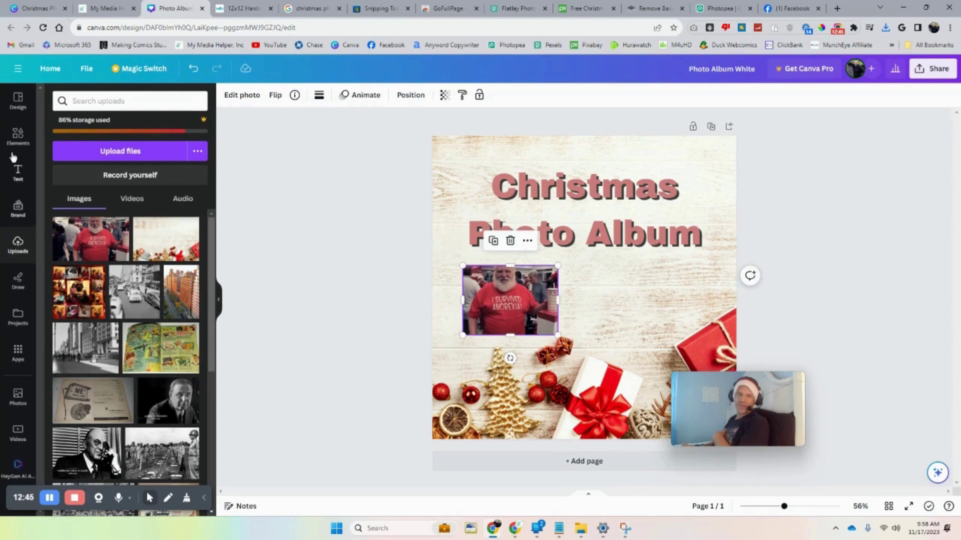
Step: Search the design elements for "borders"
click(10, 137)
click(115, 102)
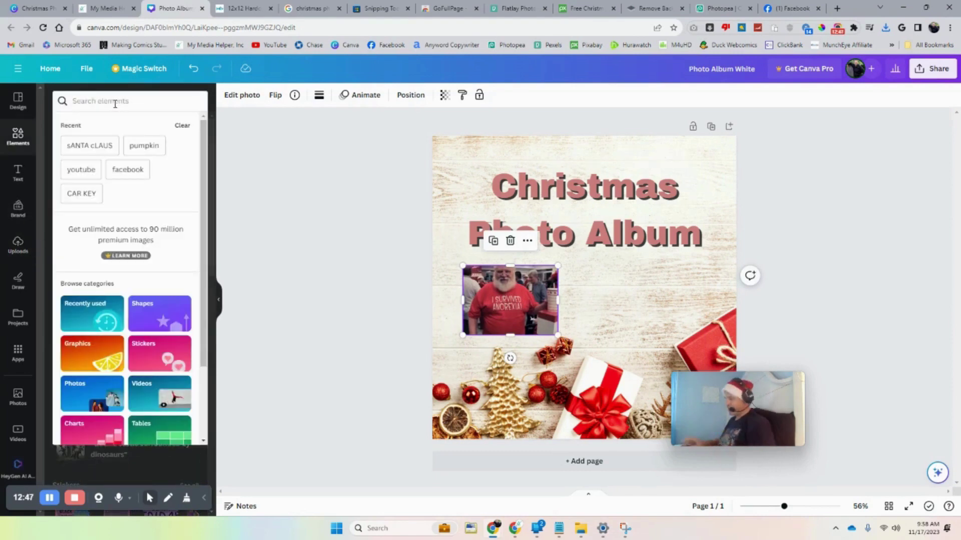
text(borders)
key(Return)
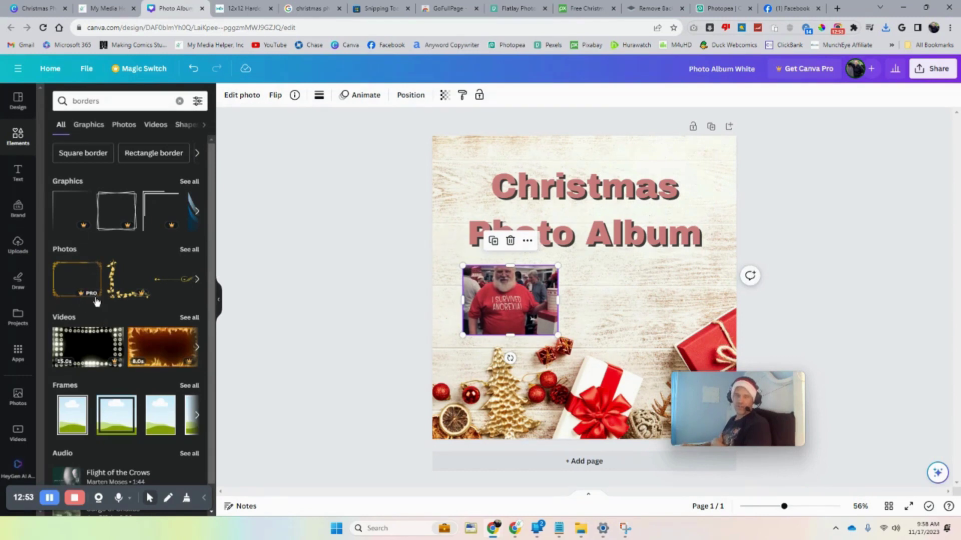
Step: Add the gold leaf corner border and shrink it to frame the photo's left and lower edges
drag(295, 313, 498, 267)
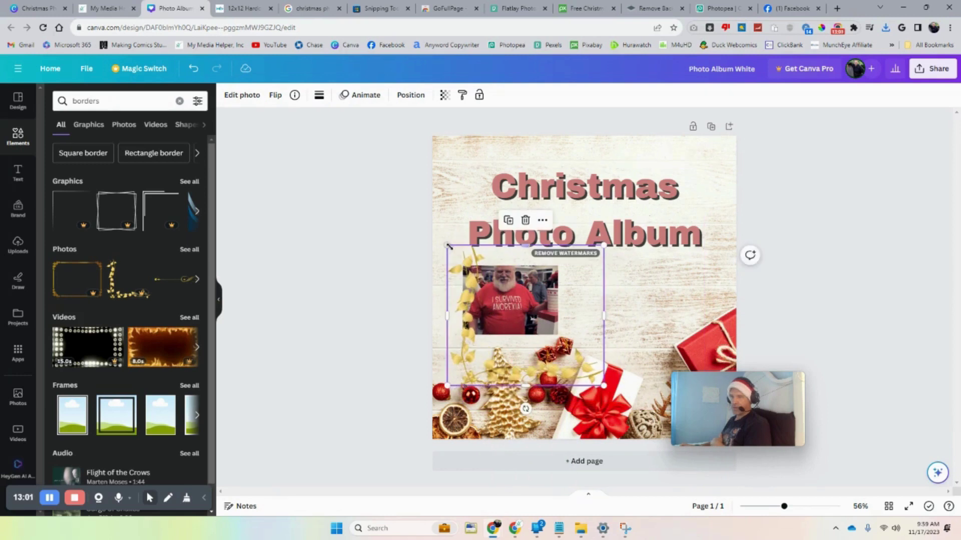
drag(446, 246, 447, 266)
click(577, 306)
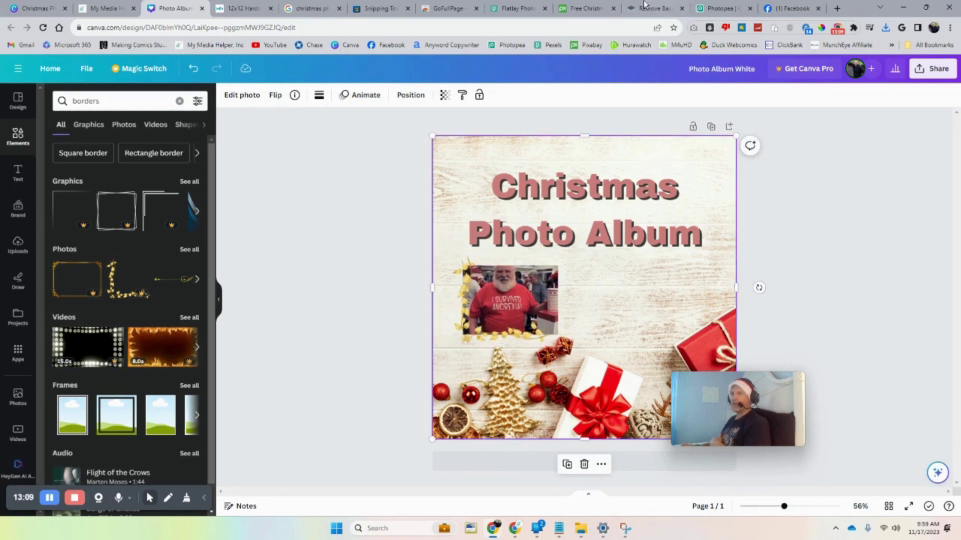
Step: From the Google image results for "christmas photo edges", save the Pinterest pine frame with hanging red ornaments to Downloads
click(311, 9)
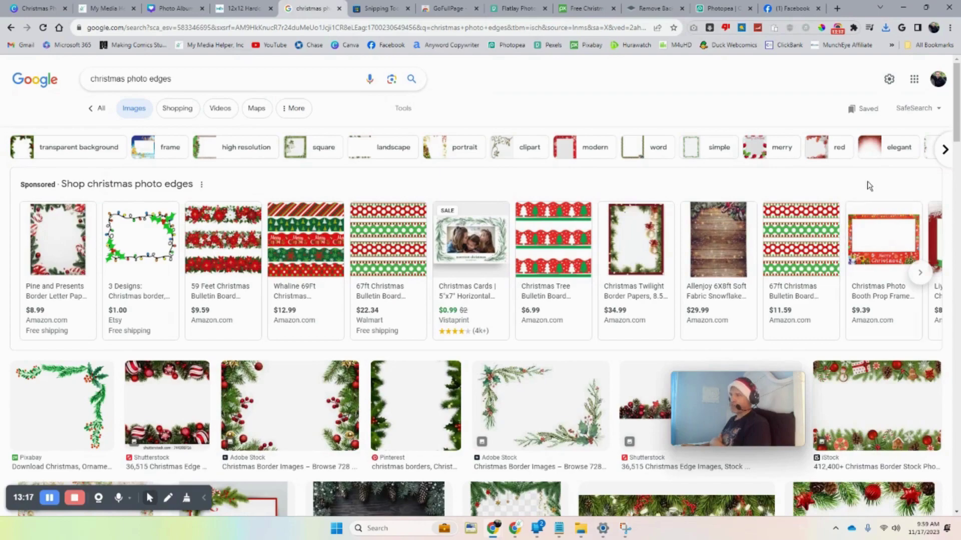
drag(955, 107, 943, 182)
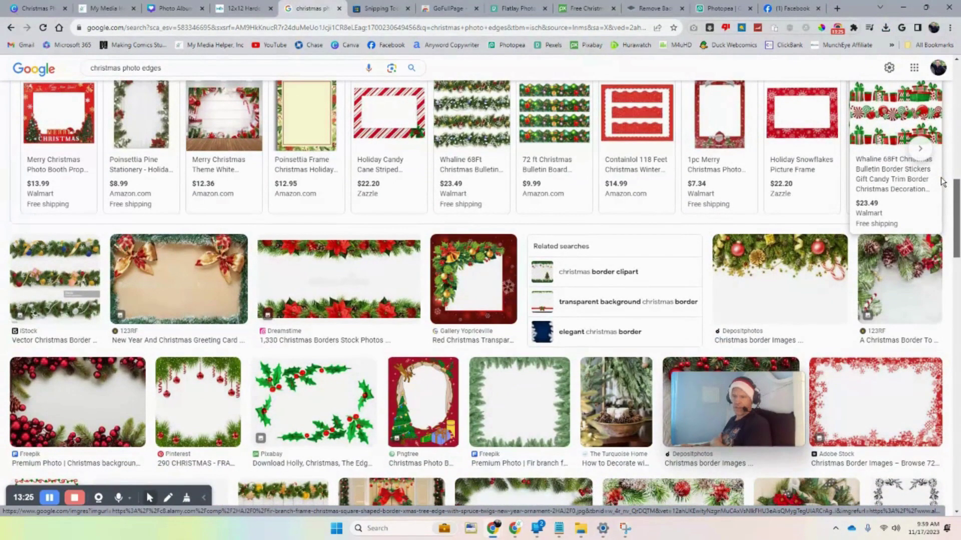
drag(943, 182, 943, 190)
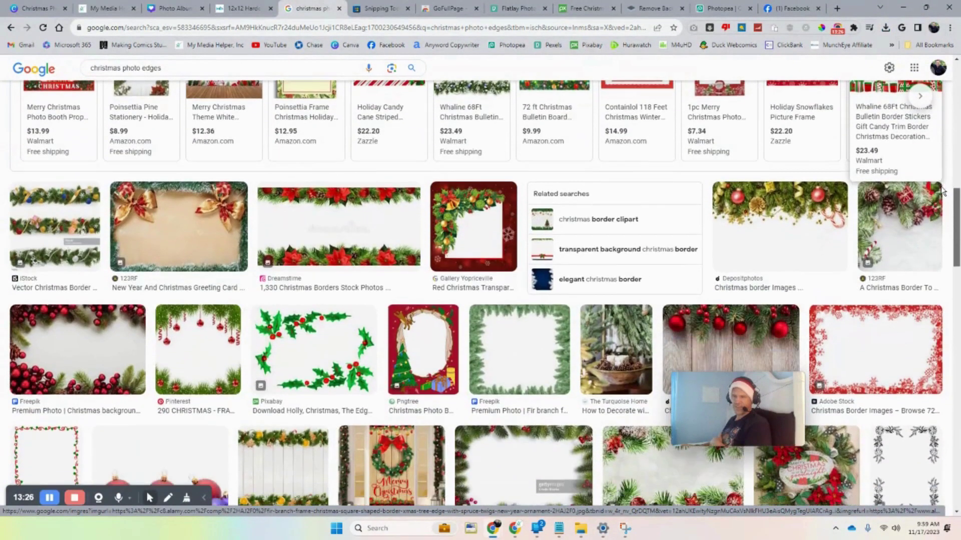
click(198, 350)
right_click(719, 197)
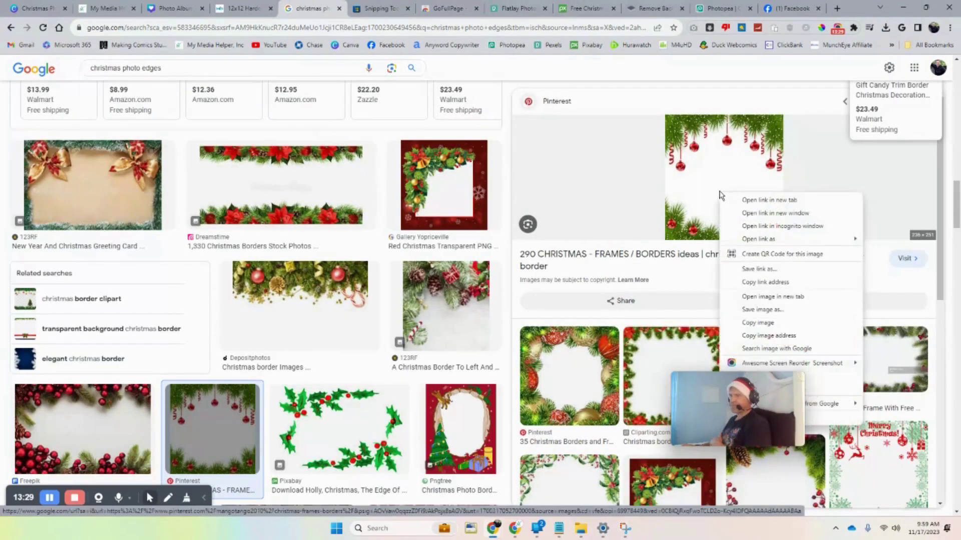
click(779, 310)
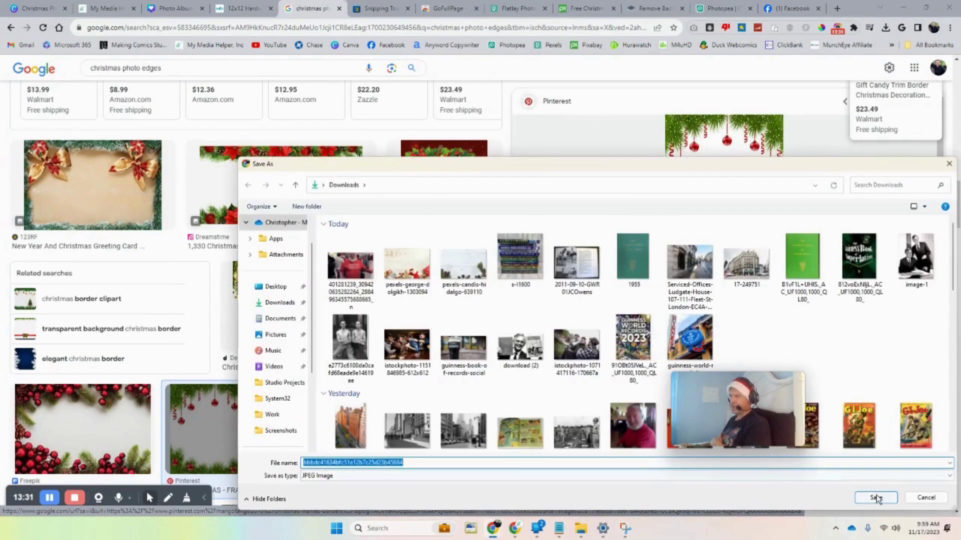
click(876, 498)
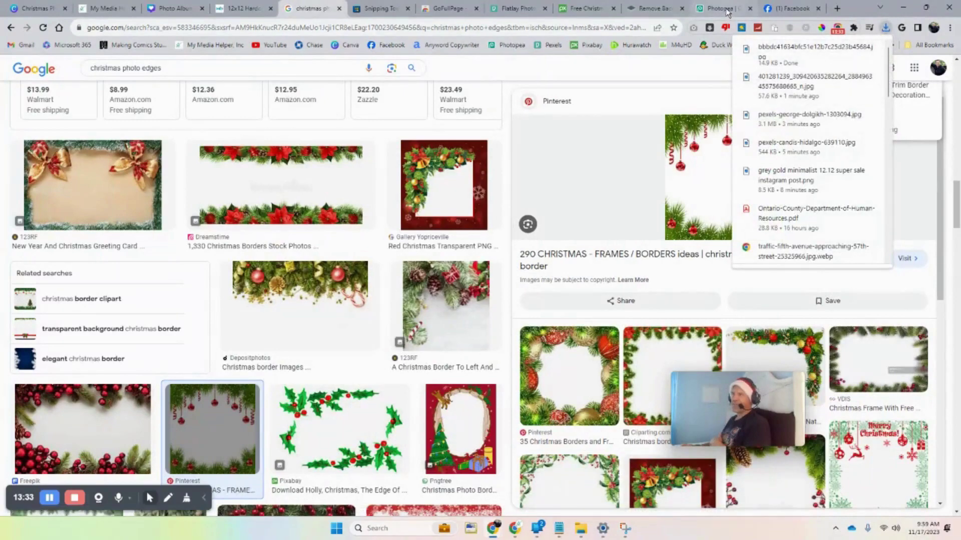
Step: Switch to Photopea and open the saved pine and ornament frame image from Downloads
click(727, 10)
click(10, 62)
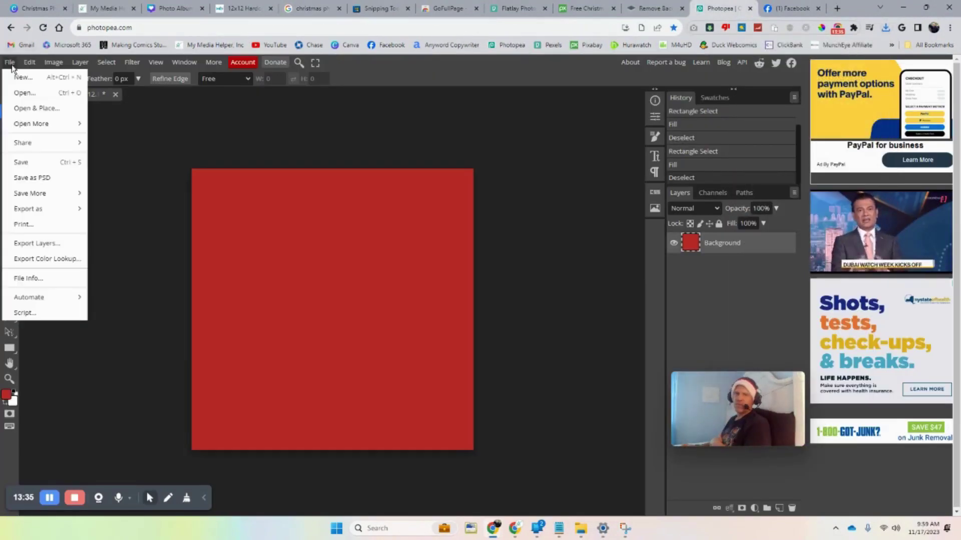
click(21, 94)
click(365, 271)
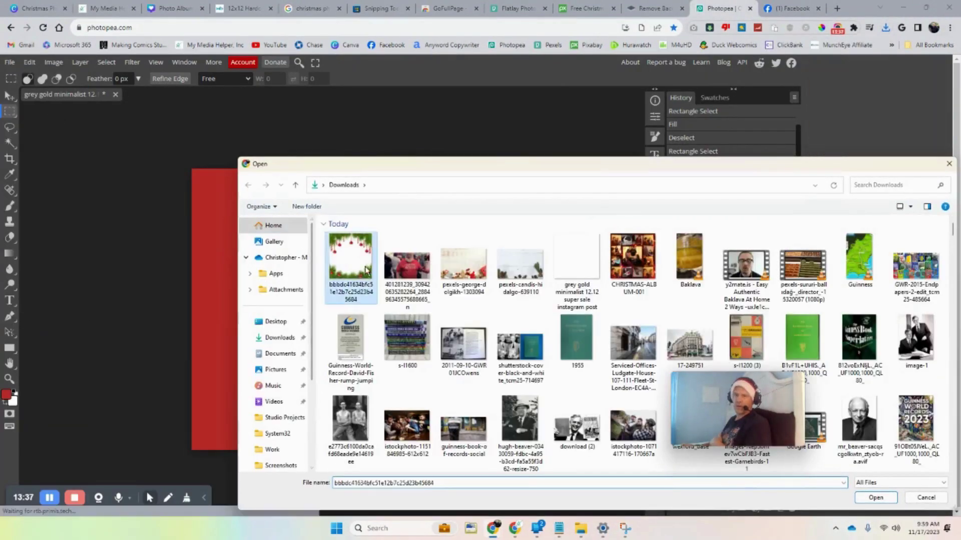
double_click(365, 270)
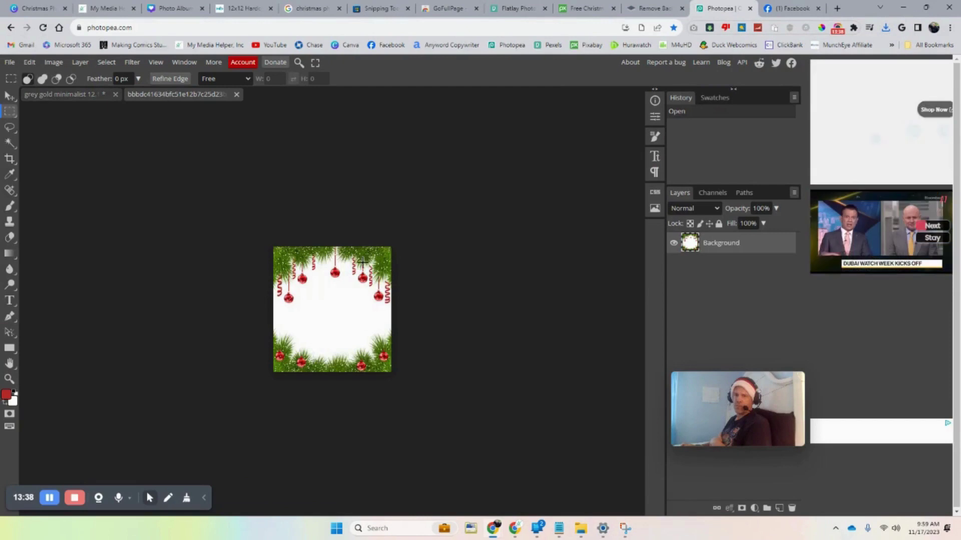
Step: Set the frame image's resolution to 300 DPI with resampling on
click(53, 63)
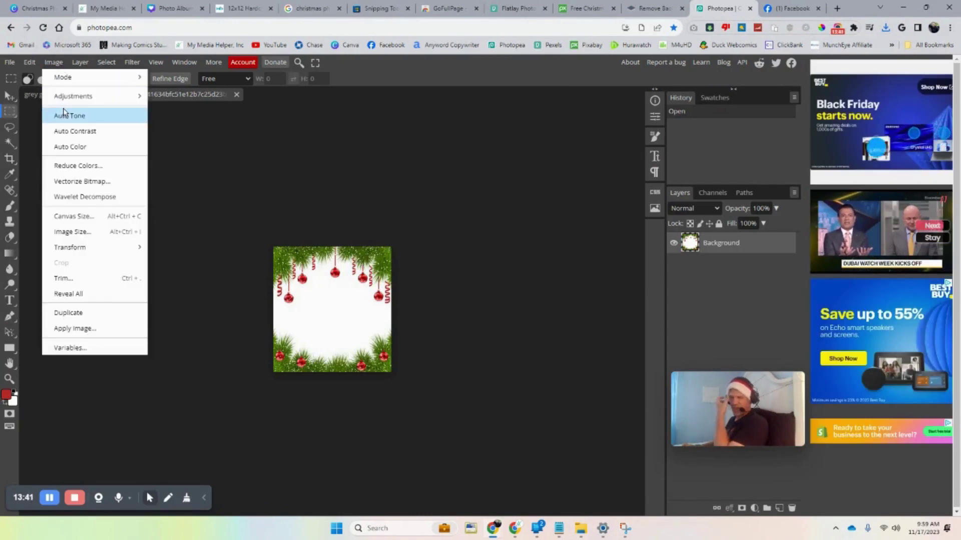
click(107, 233)
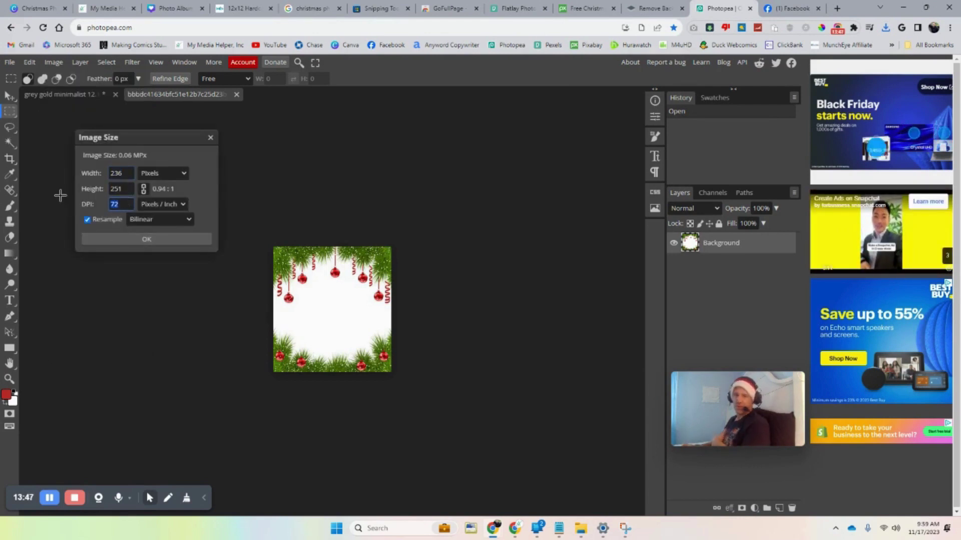
text(300)
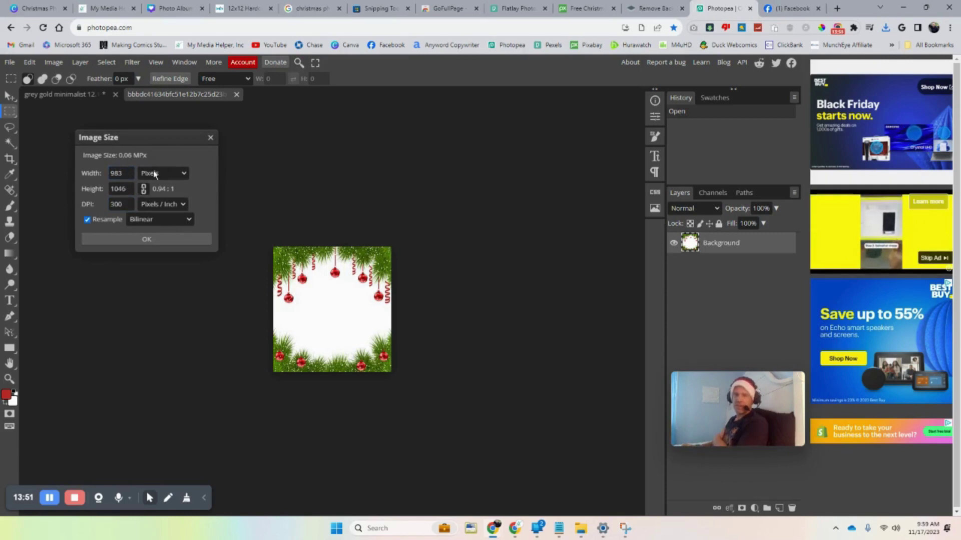
click(152, 236)
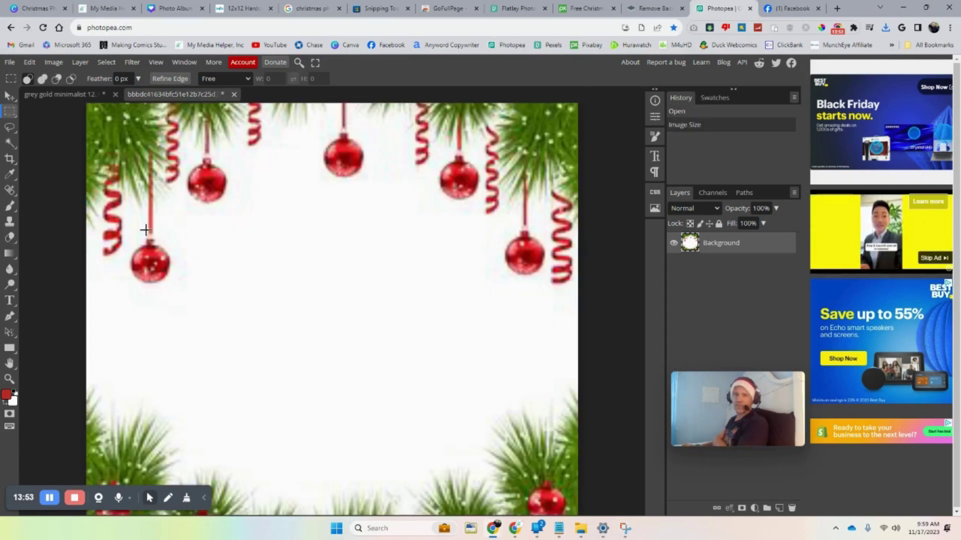
Step: Start a new Photopea project and set its size to 1083 pixels wide by 946 pixels high
click(8, 62)
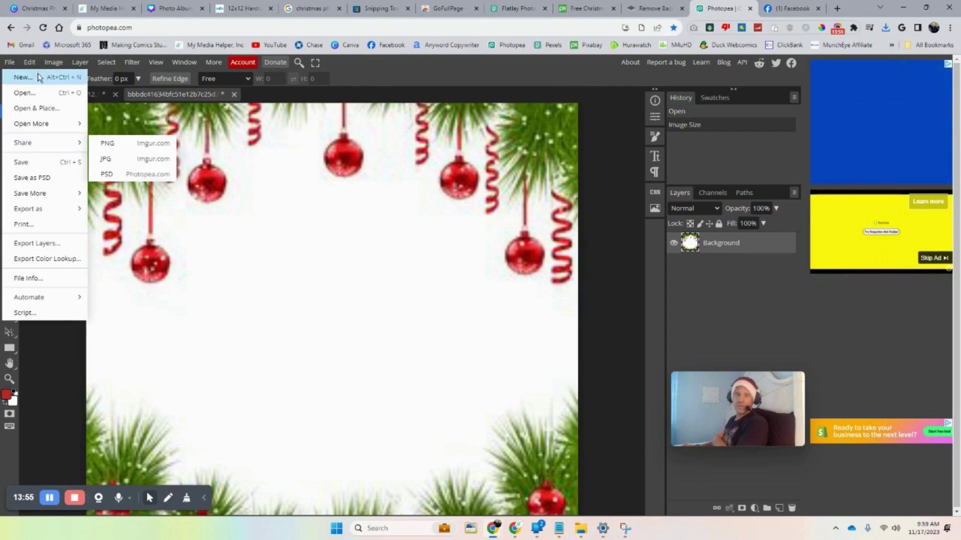
click(30, 77)
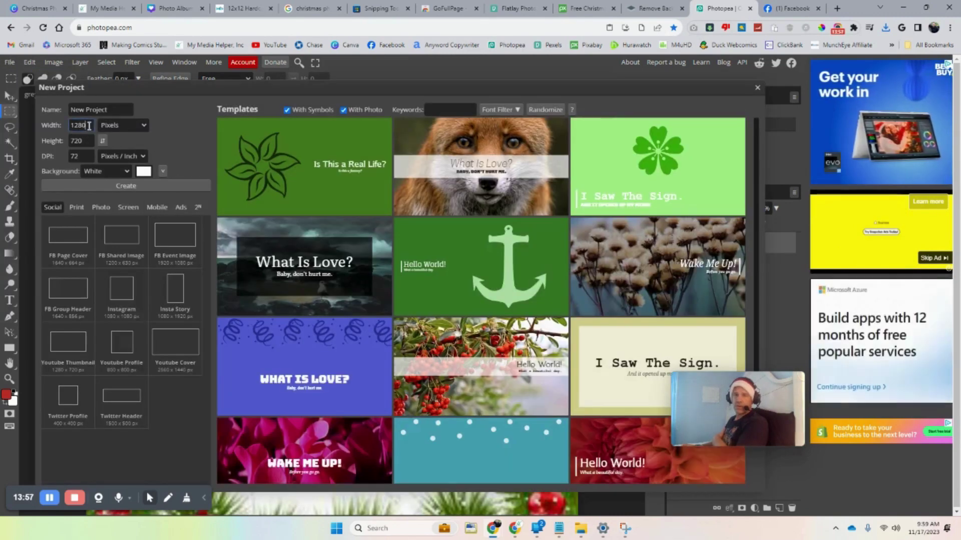
text(1083)
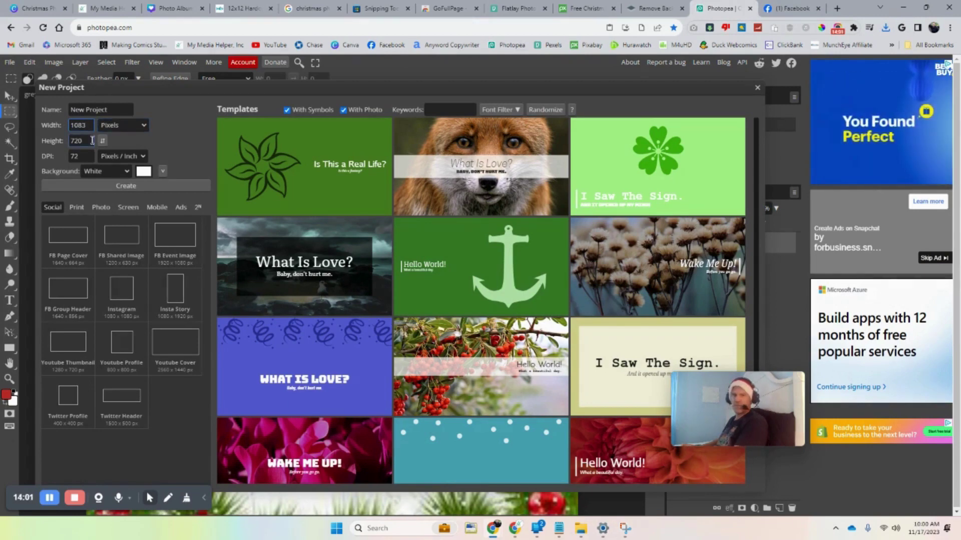
click(92, 140)
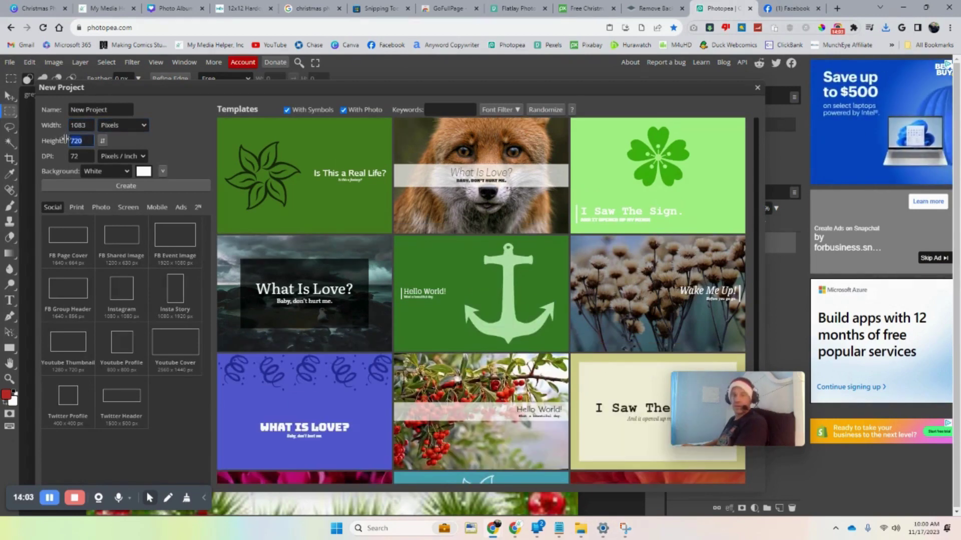
key(BackSpace)
key(BackSpace)
key(BackSpace)
text(9)
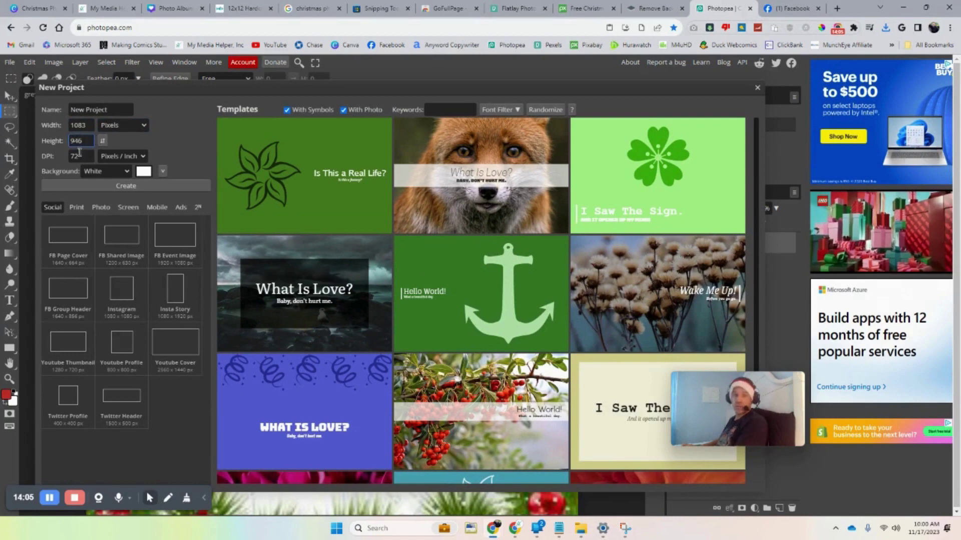
text(46)
Step: Set the new project to 300 DPI with a transparent background and create it
key(Tab)
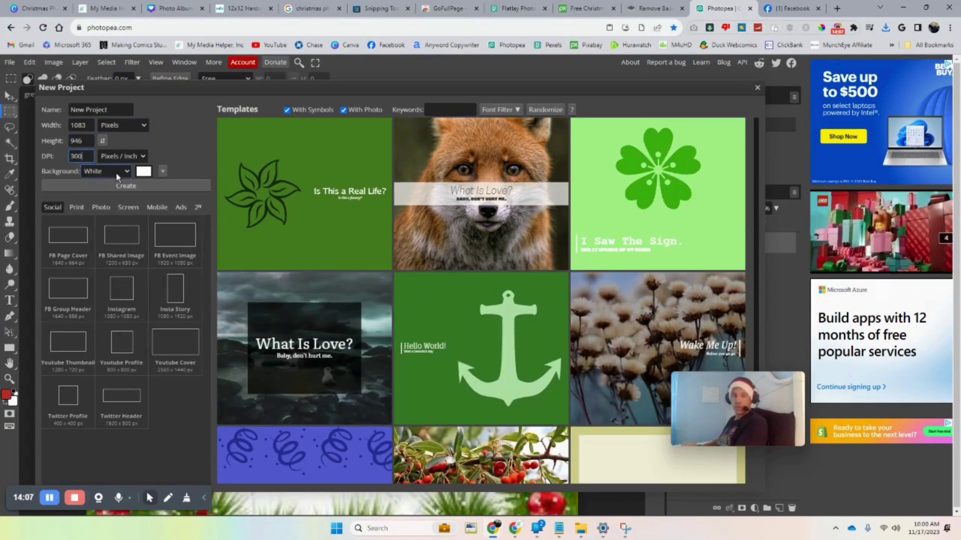
click(126, 173)
click(102, 202)
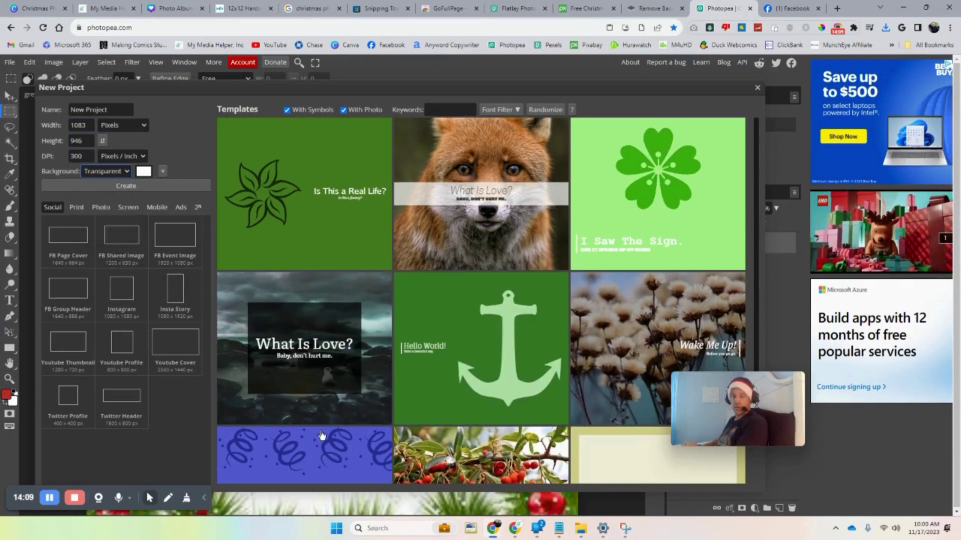
drag(478, 86, 492, 61)
click(140, 161)
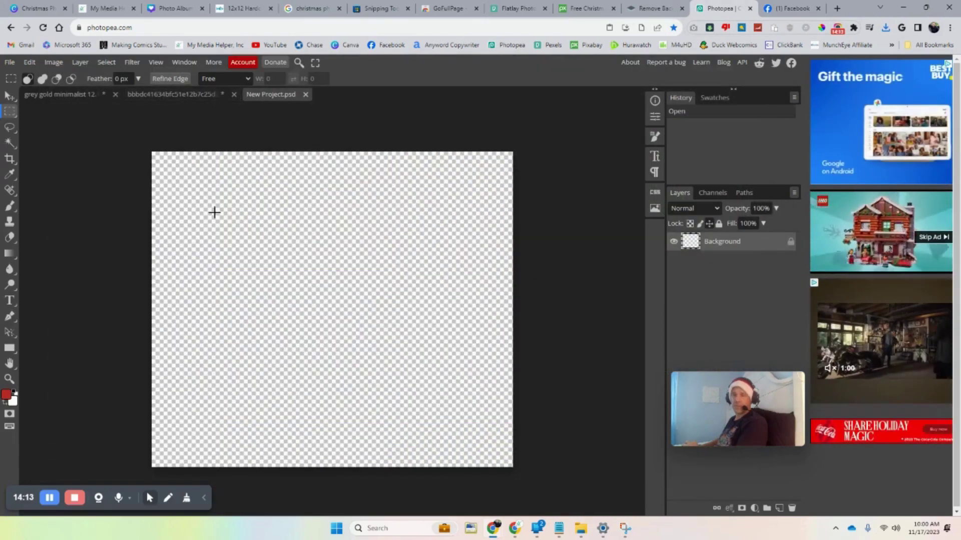
Step: Select the entire pine and ornament frame image in its own document and copy it
click(179, 97)
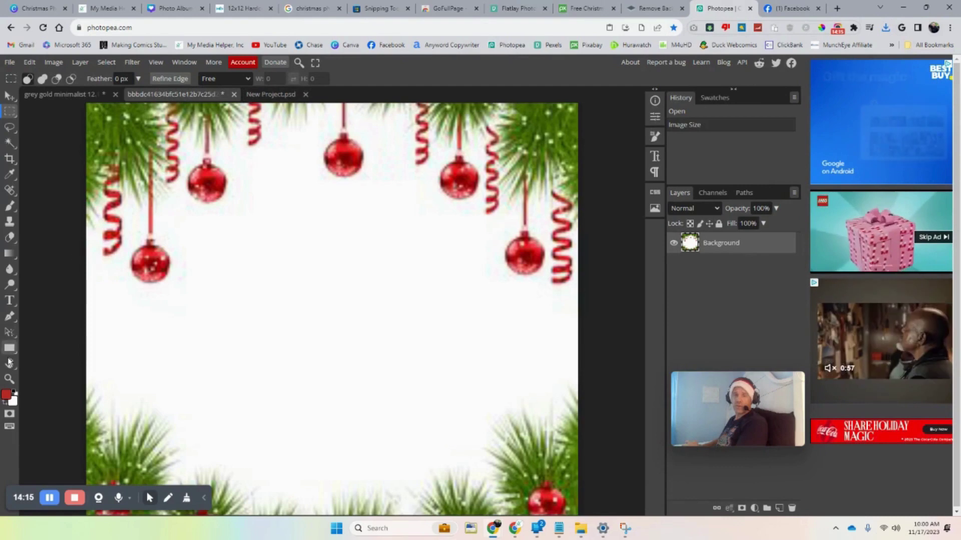
key(z)
right_click(249, 265)
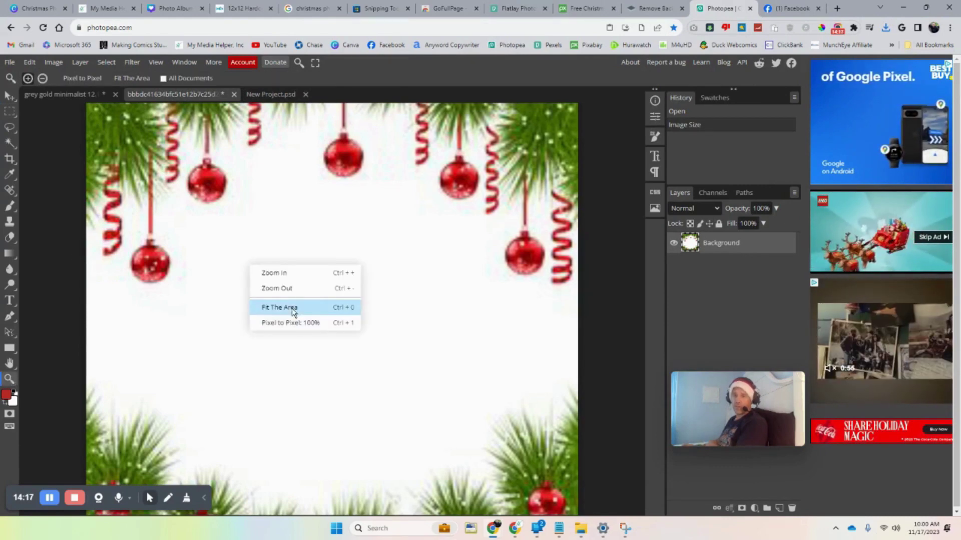
click(290, 286)
right_click(283, 276)
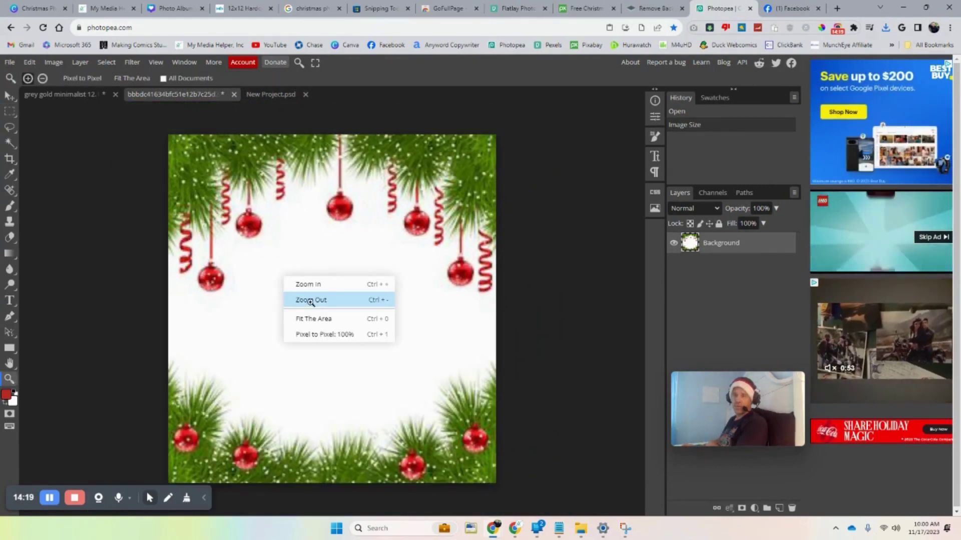
click(311, 302)
click(10, 112)
drag(169, 159, 463, 448)
click(30, 62)
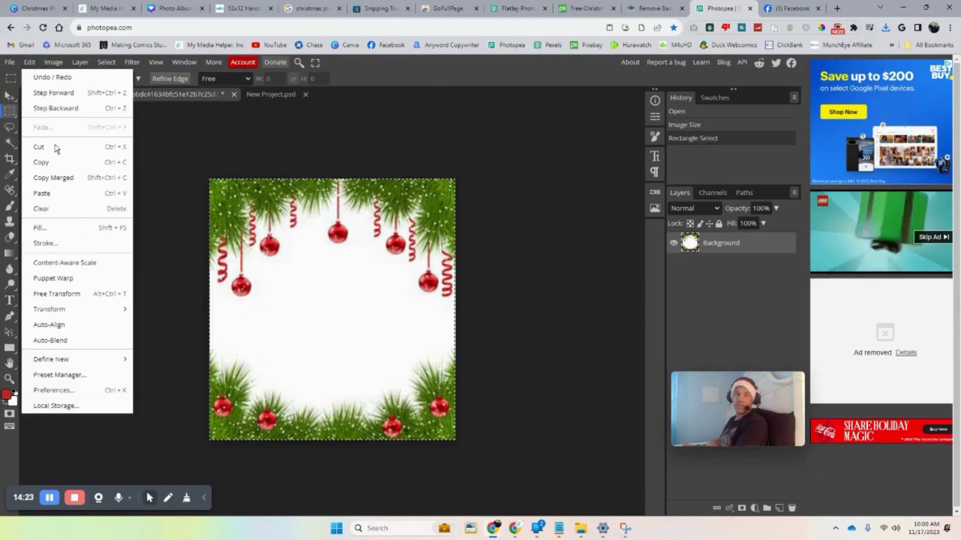
click(55, 161)
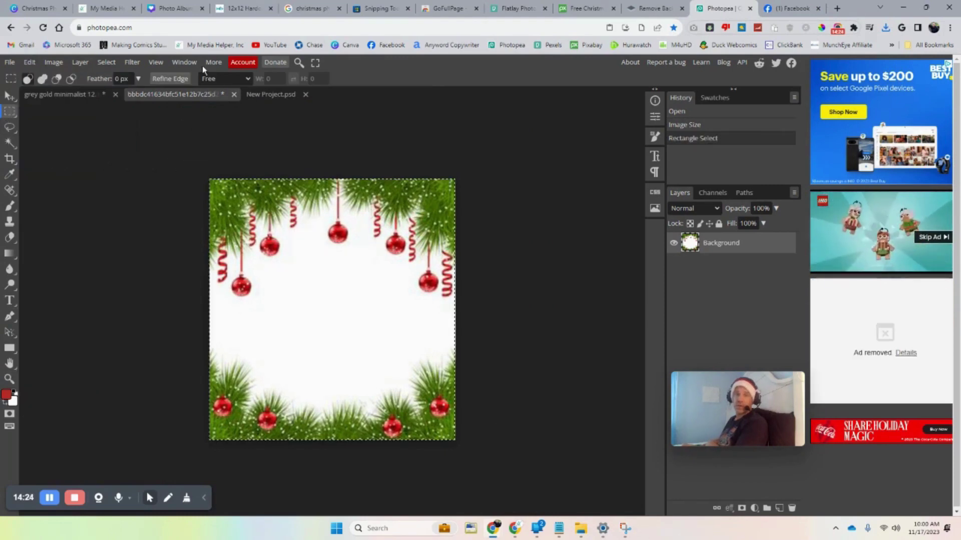
Step: Paste the copied frame into the transparent New Project document
click(265, 98)
click(29, 63)
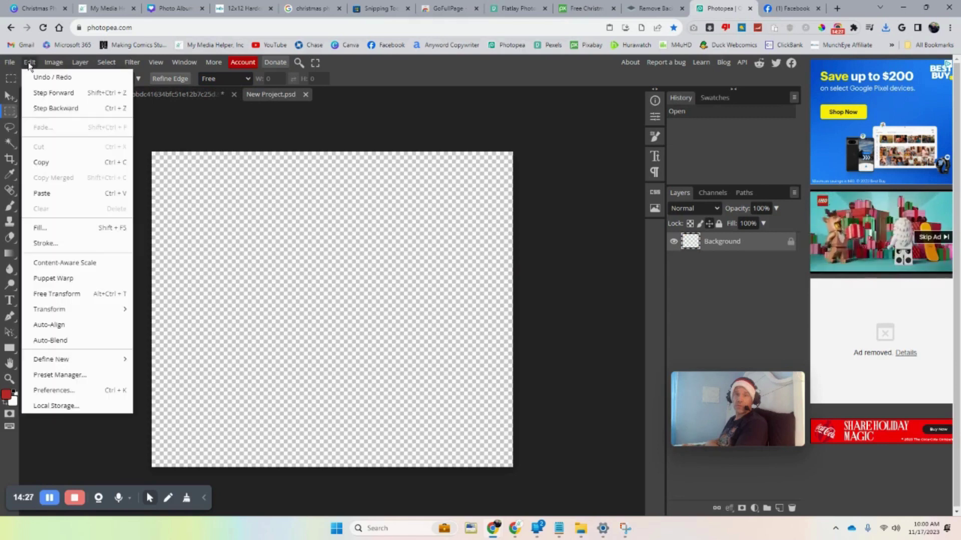
click(42, 194)
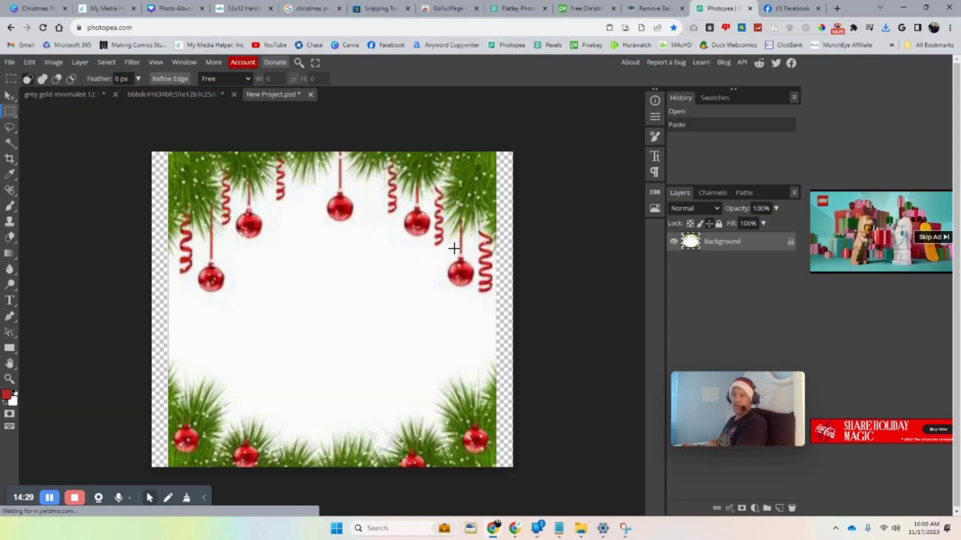
Step: Delete the white area inside the pine frame using the Magic Wand, and clear the selection
click(9, 144)
click(310, 331)
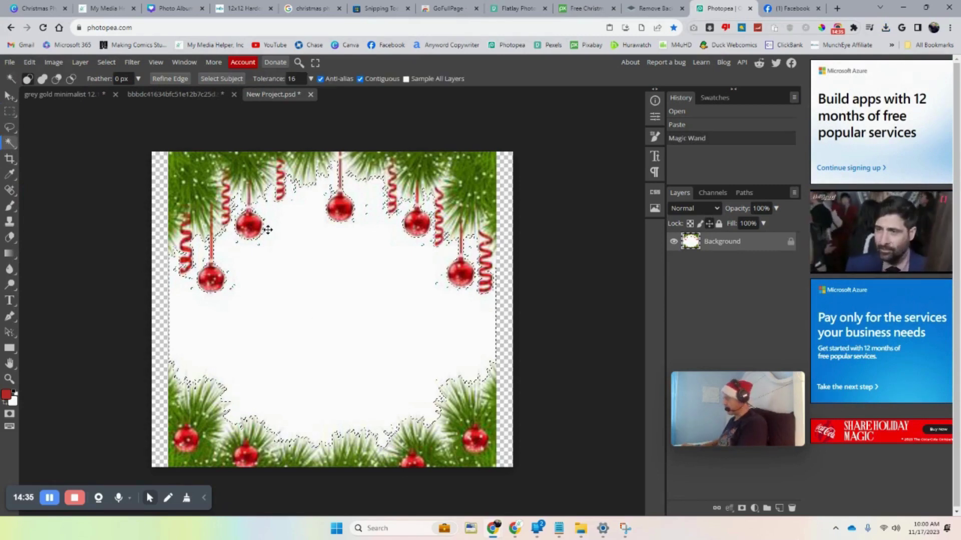
key(Delete)
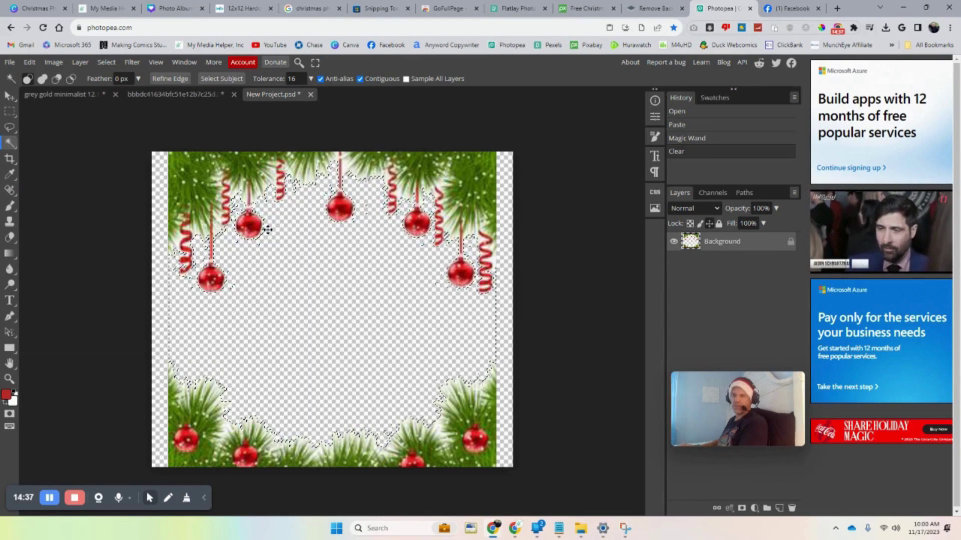
click(560, 232)
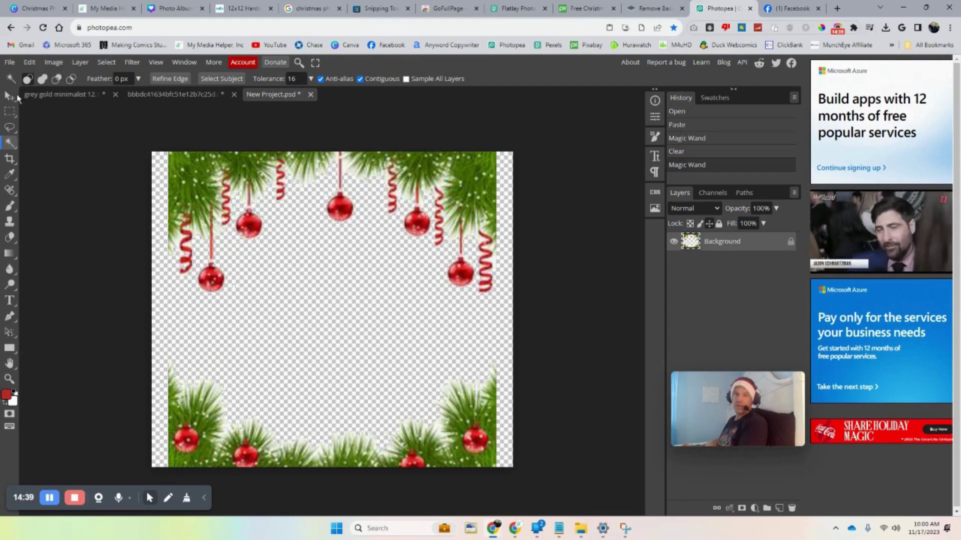
Step: Crop the canvas to a rectangular selection around the frame, removing the empty strips on both sides
click(10, 111)
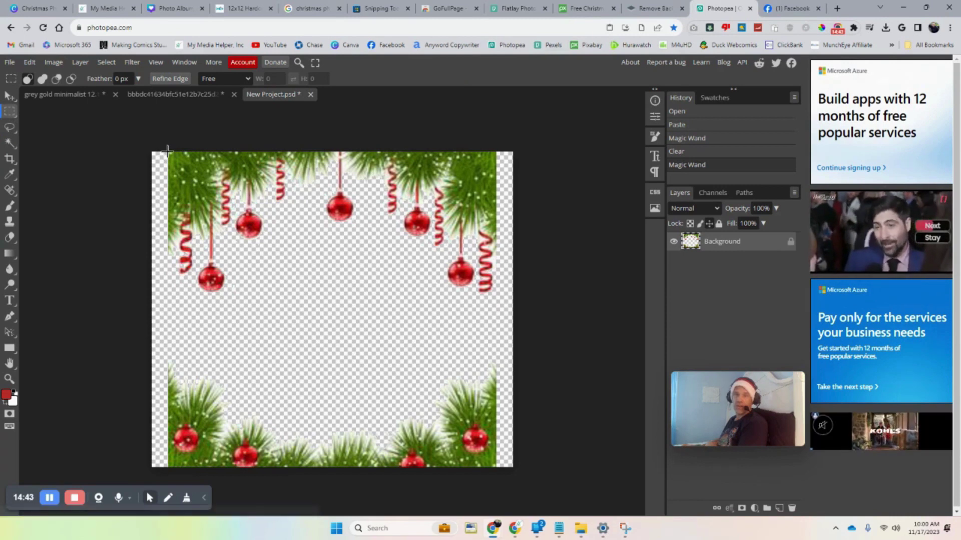
drag(167, 150, 497, 469)
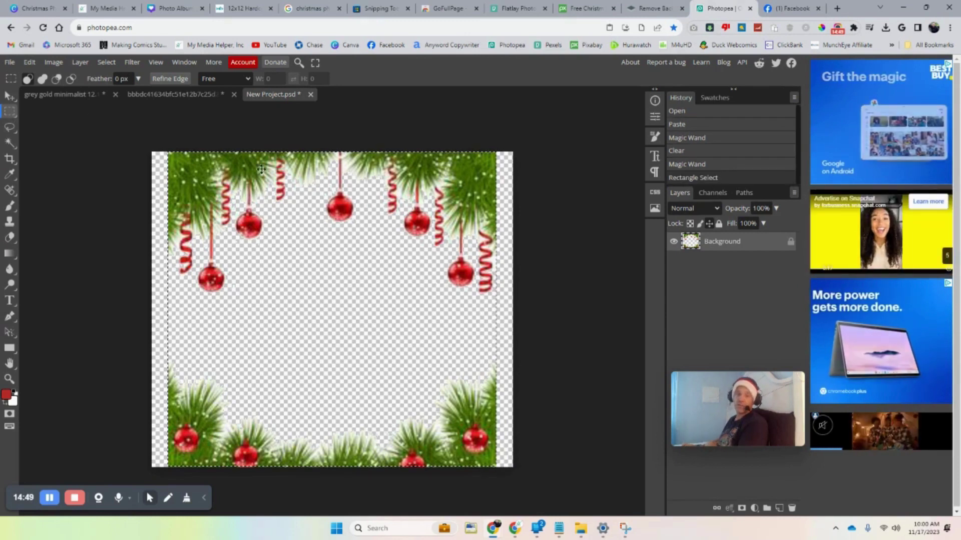
click(54, 62)
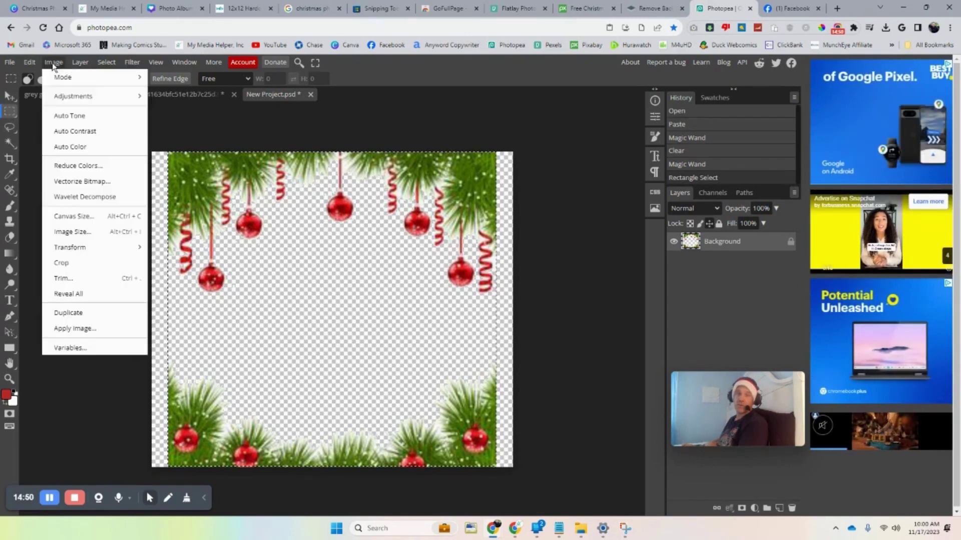
click(70, 264)
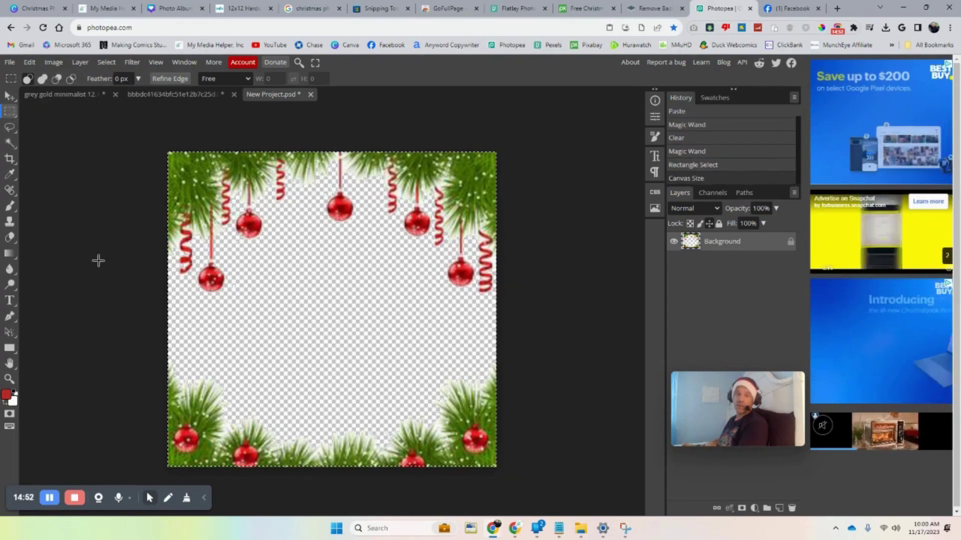
Step: Export the cropped transparent frame as a PNG named holly-frame at 986 × 946 px
click(9, 63)
mouse_move(69, 209)
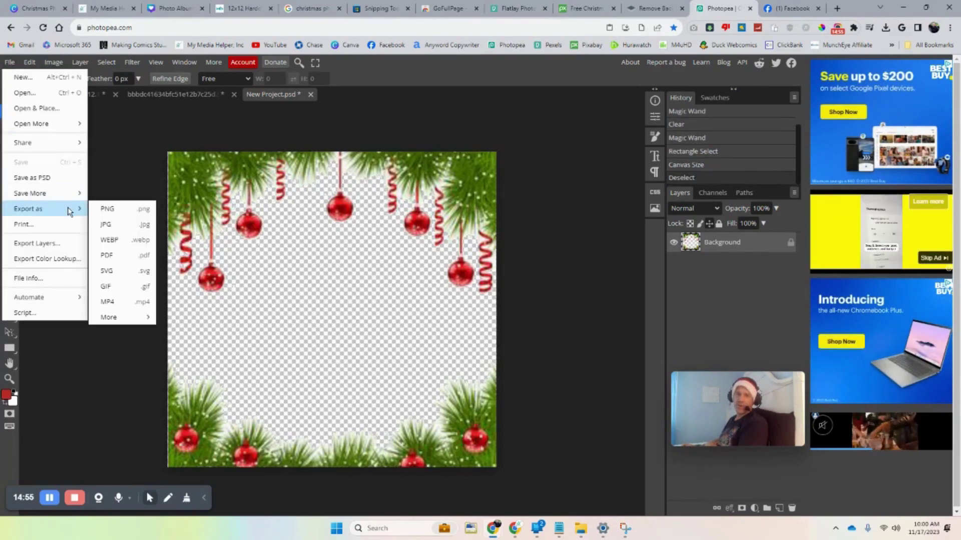
click(112, 210)
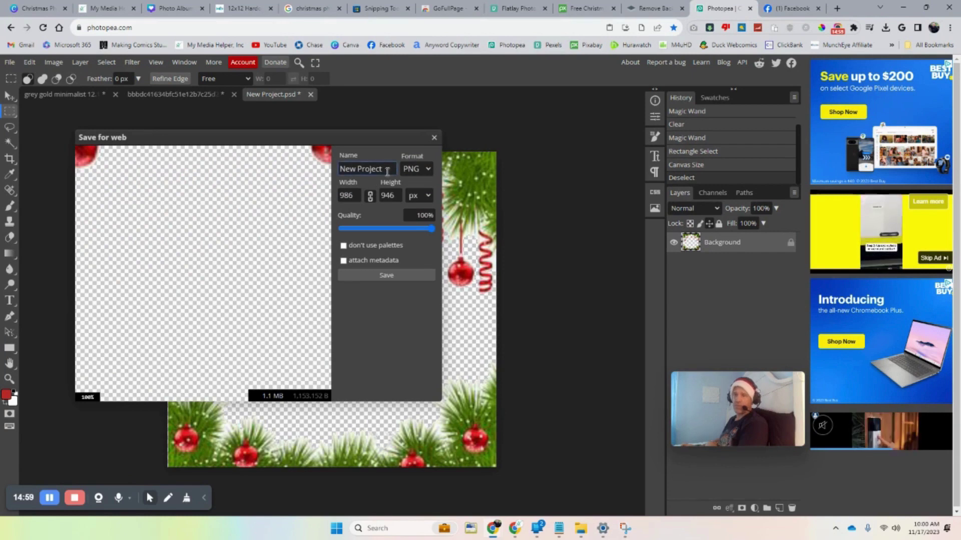
text(holly-frame)
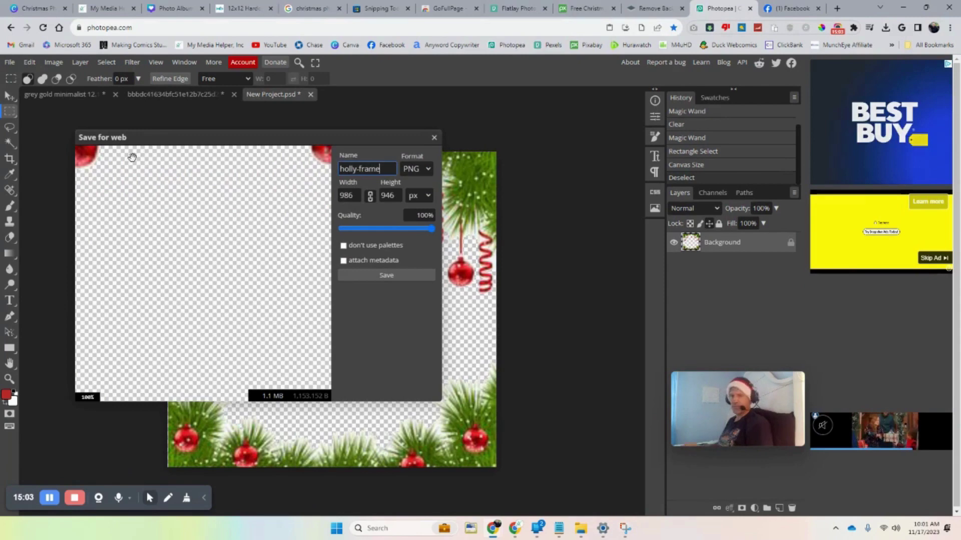
click(386, 275)
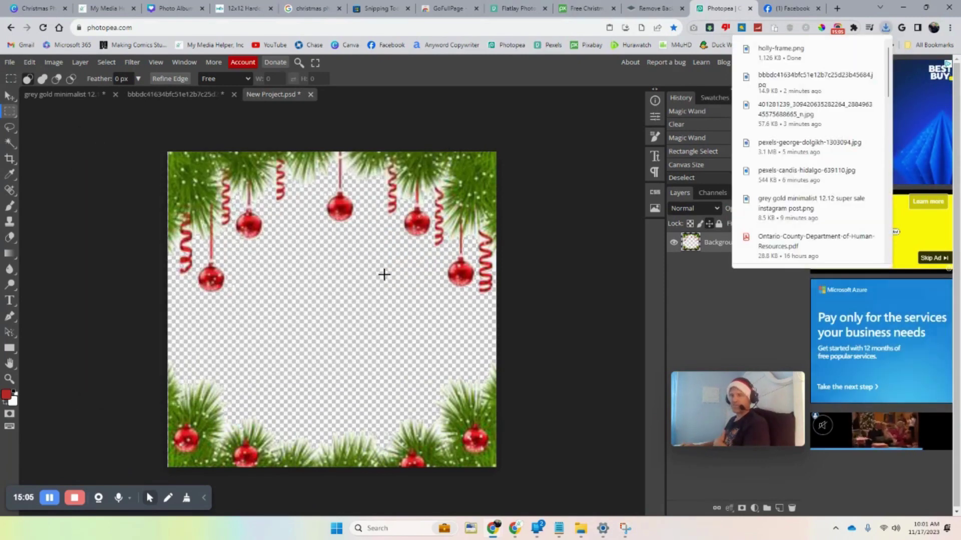
Step: Switch to the Canva photo album design and upload holly-frame.png from the Downloads folder
click(176, 7)
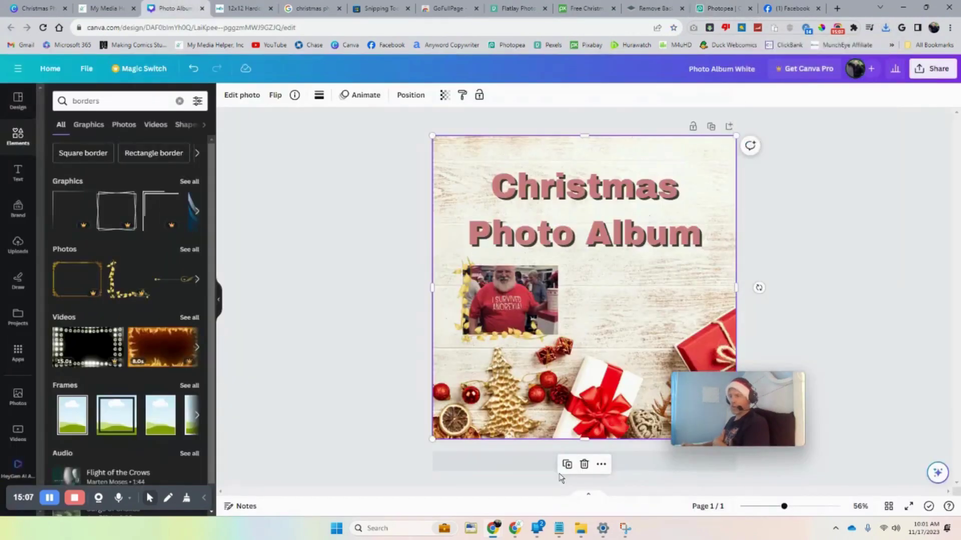
click(579, 529)
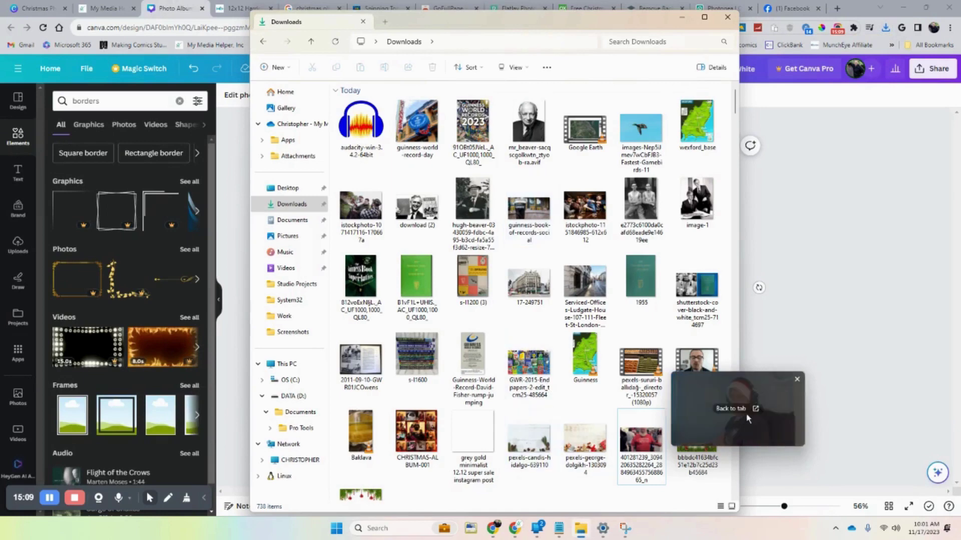
drag(736, 390, 845, 263)
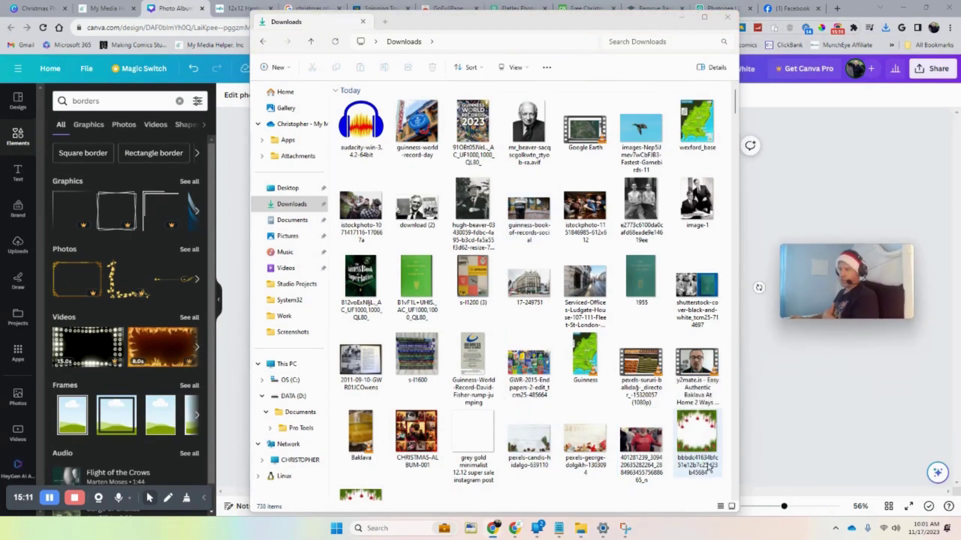
drag(539, 470, 120, 291)
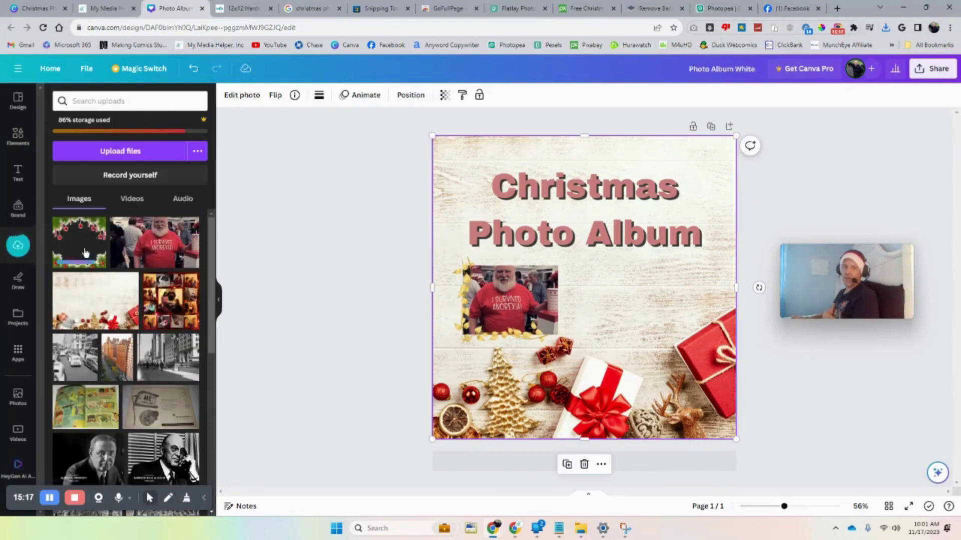
Step: Place the holly frame on the cover beside the existing photo and shrink it to a similar size
drag(79, 247, 669, 344)
drag(731, 381, 655, 294)
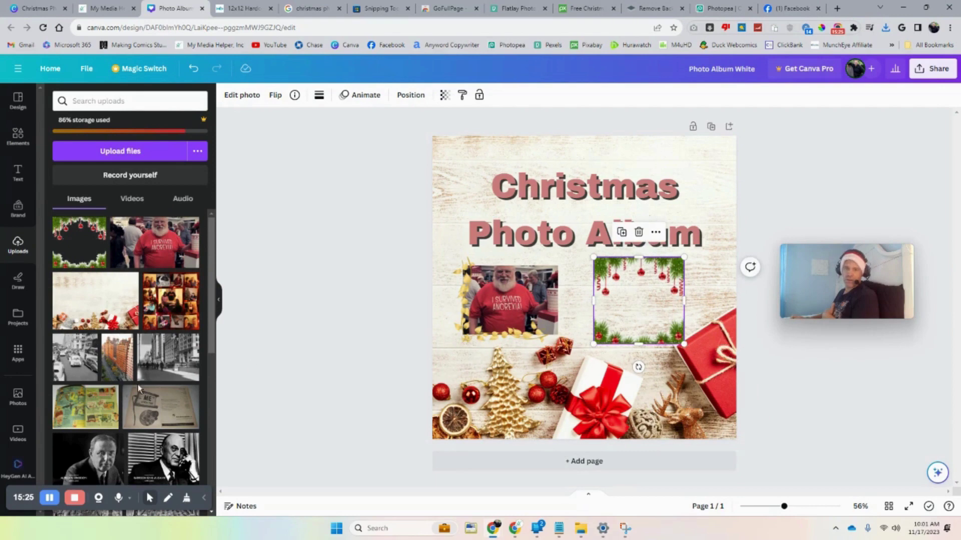
Step: Drop the uploaded photo of the man in the red sweater onto the holly frame and set it as the page background
scroll(203, 379, down, 5)
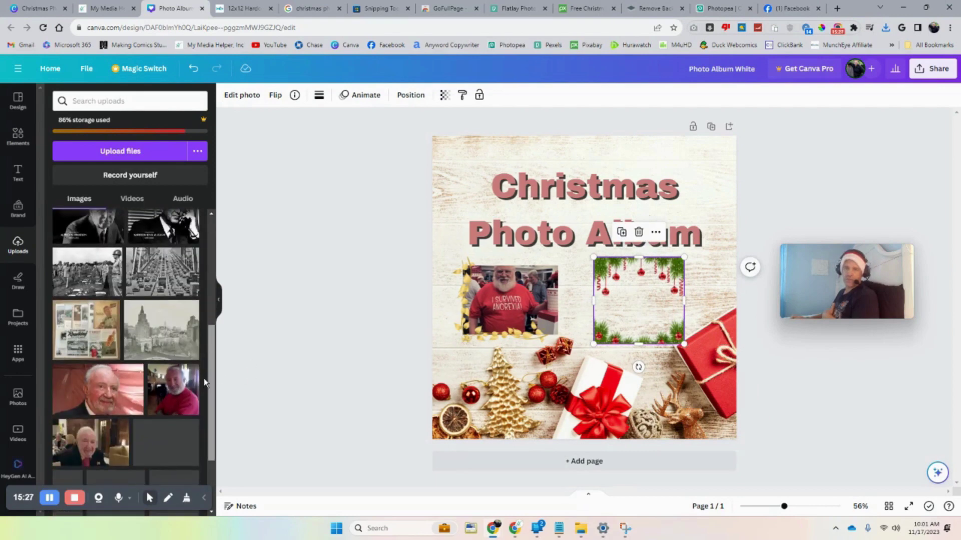
drag(168, 398, 603, 291)
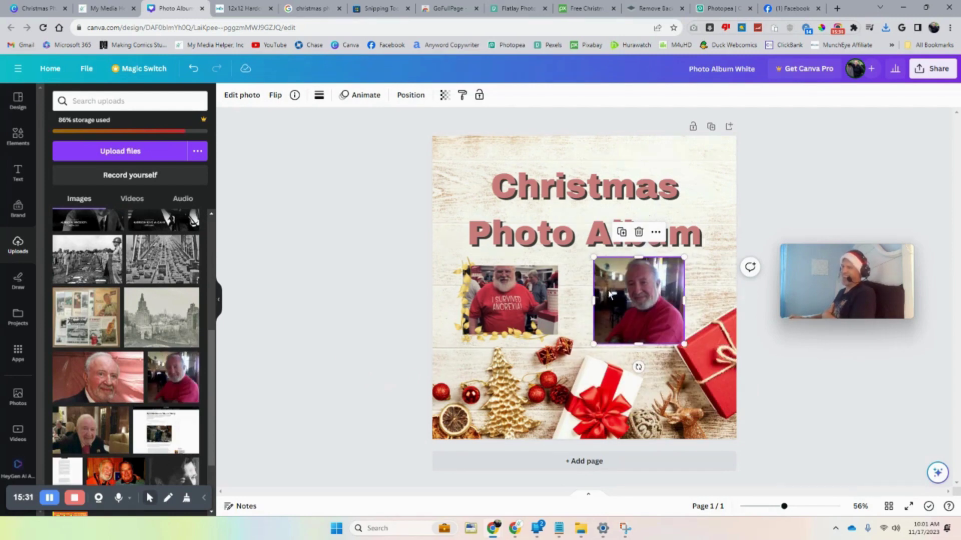
right_click(621, 295)
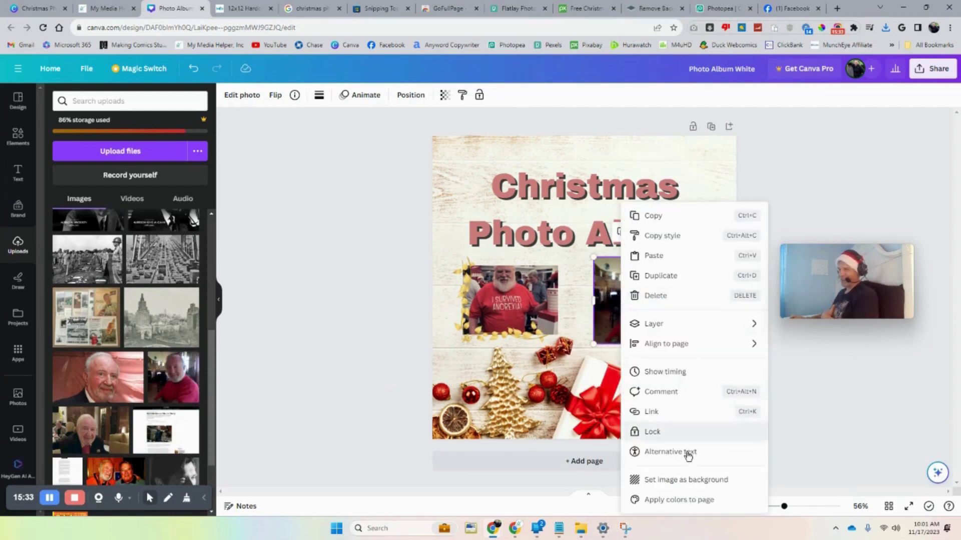
click(705, 480)
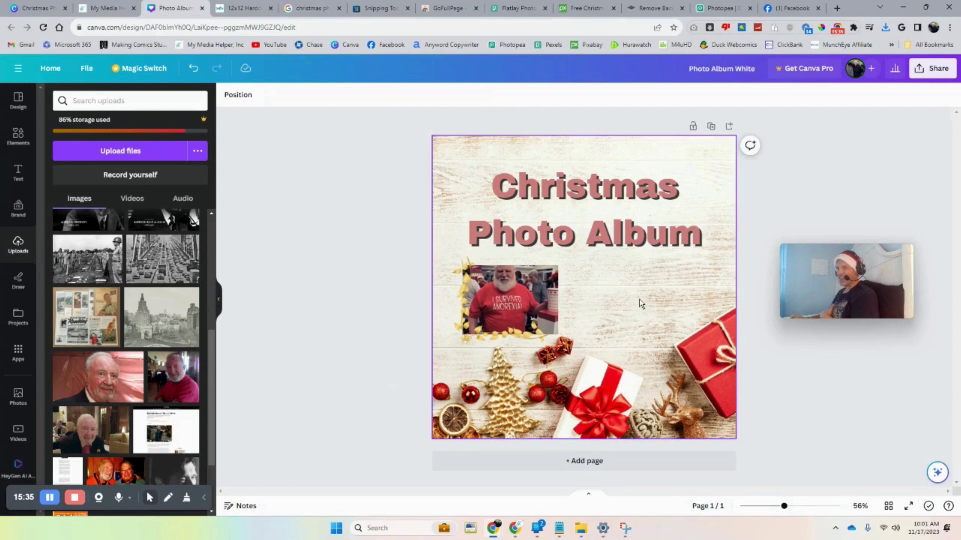
Step: Undo setting the red-sweater photo as the page background and try sending it to the back layer
click(188, 74)
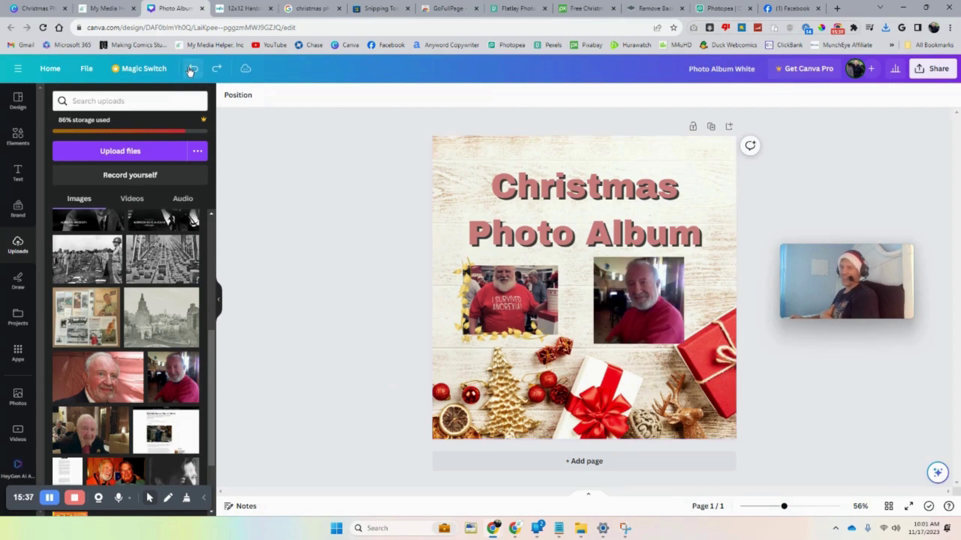
right_click(629, 320)
mouse_move(642, 323)
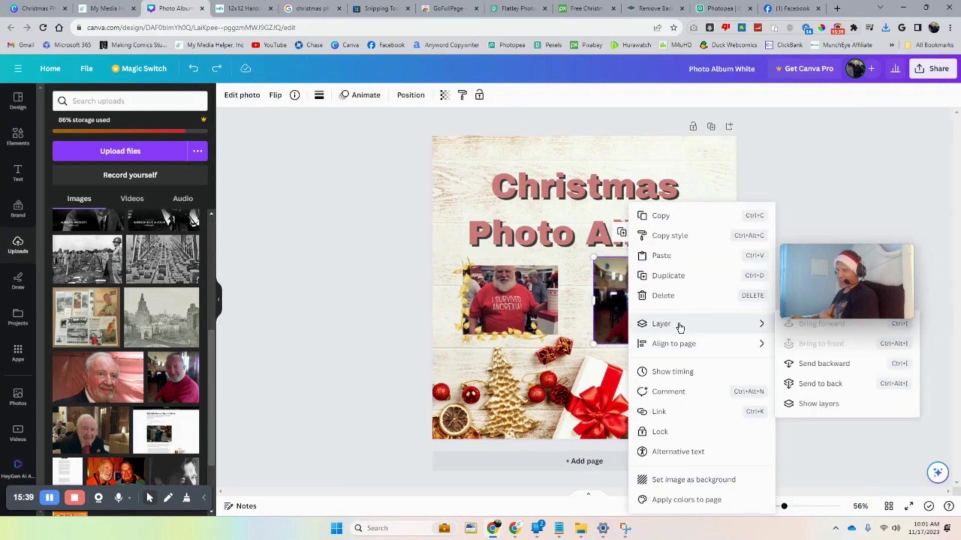
click(854, 384)
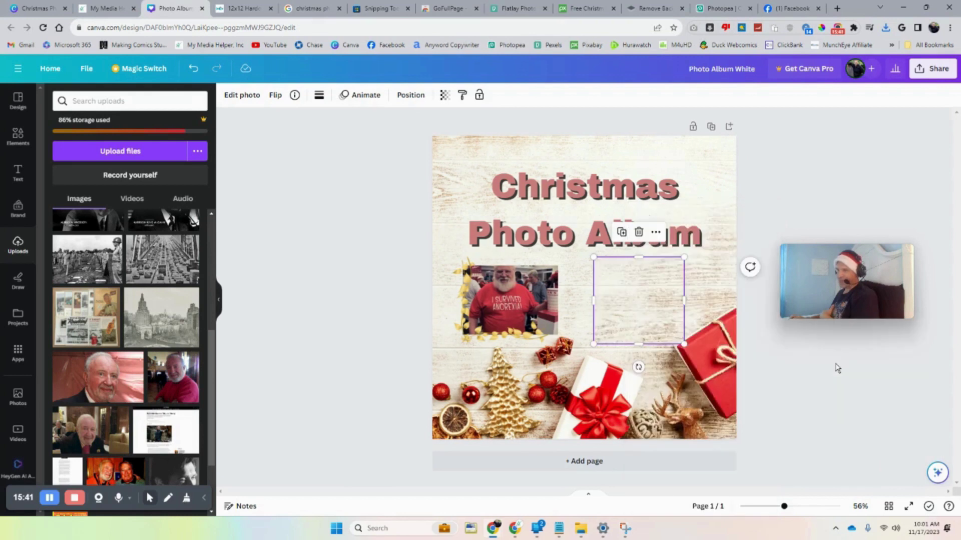
click(607, 306)
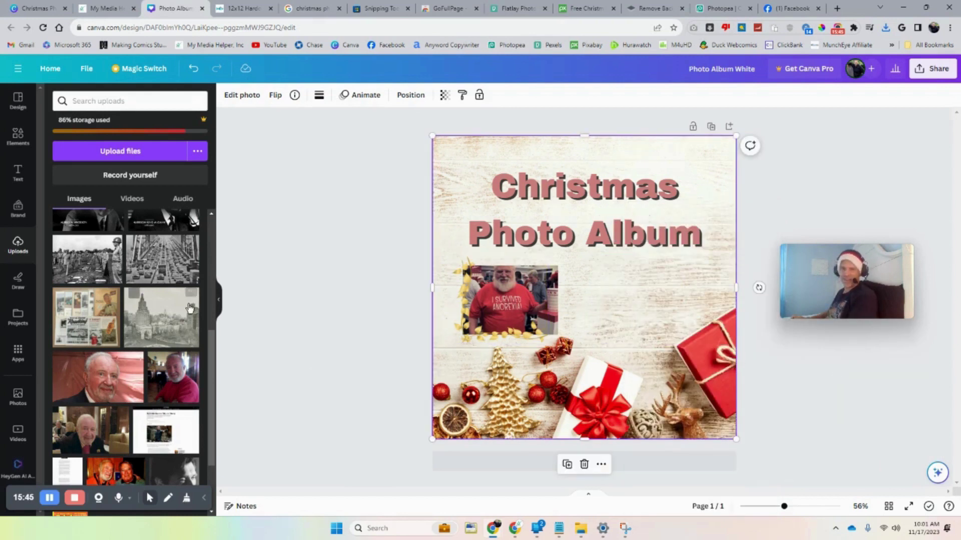
Step: Place the red-sweater photo beside the existing cover photo, overlay the uploaded holly frame on it, and shrink the frame to roughly the photo's size
drag(207, 371, 602, 279)
drag(584, 243, 621, 280)
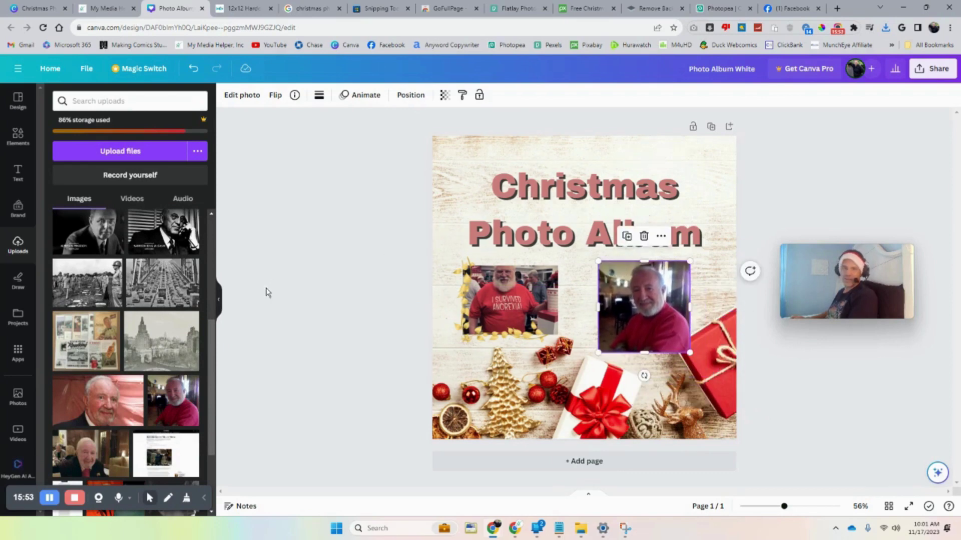
scroll(208, 341, up, 5)
drag(80, 243, 619, 278)
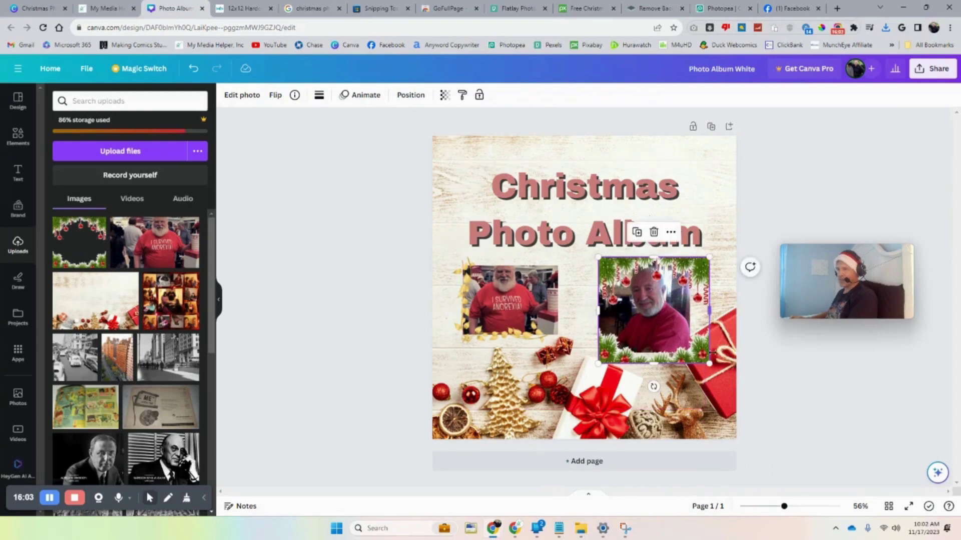
drag(708, 363, 698, 353)
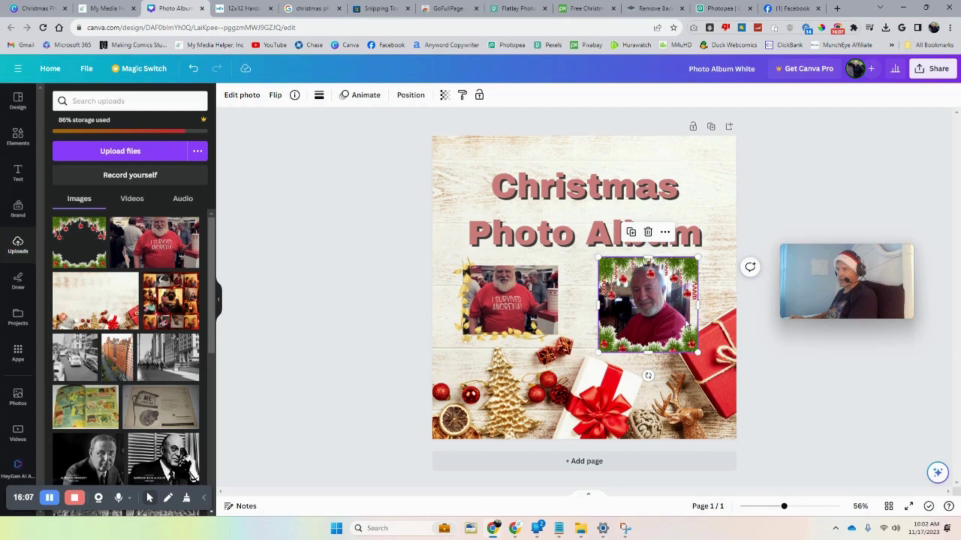
Step: Move the holly frame off the red-sweater photo and enlarge the photo to match the frame's width
drag(679, 313, 673, 314)
click(673, 314)
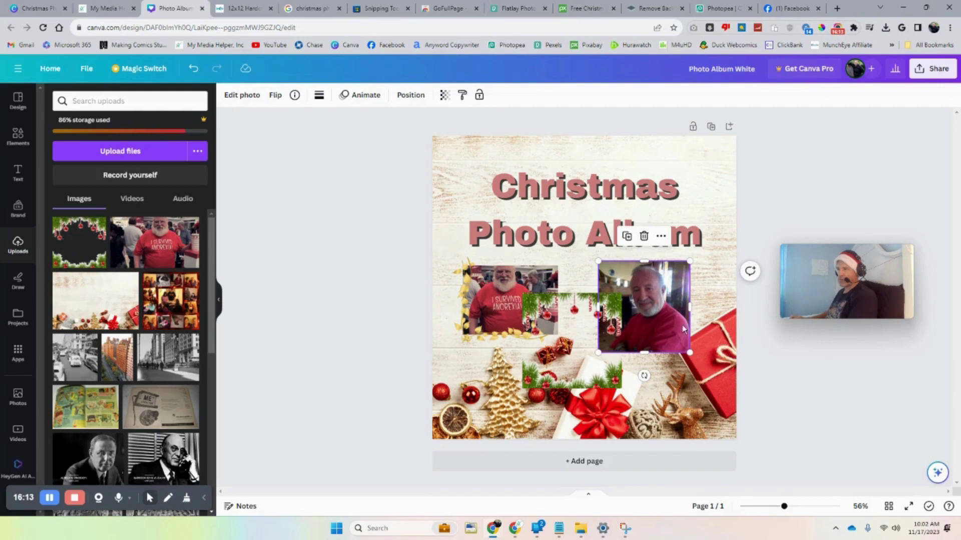
drag(688, 352, 700, 363)
drag(582, 338, 657, 305)
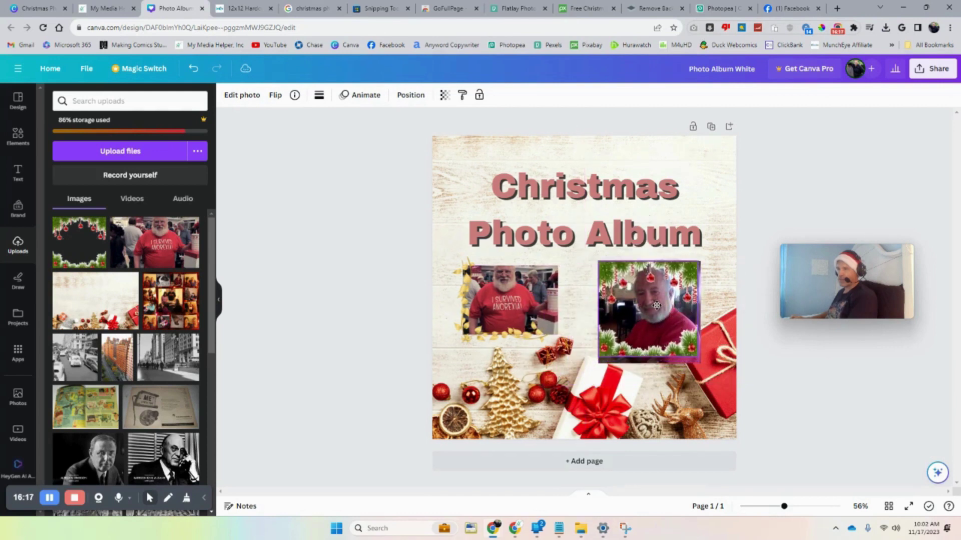
key(ctrl+z)
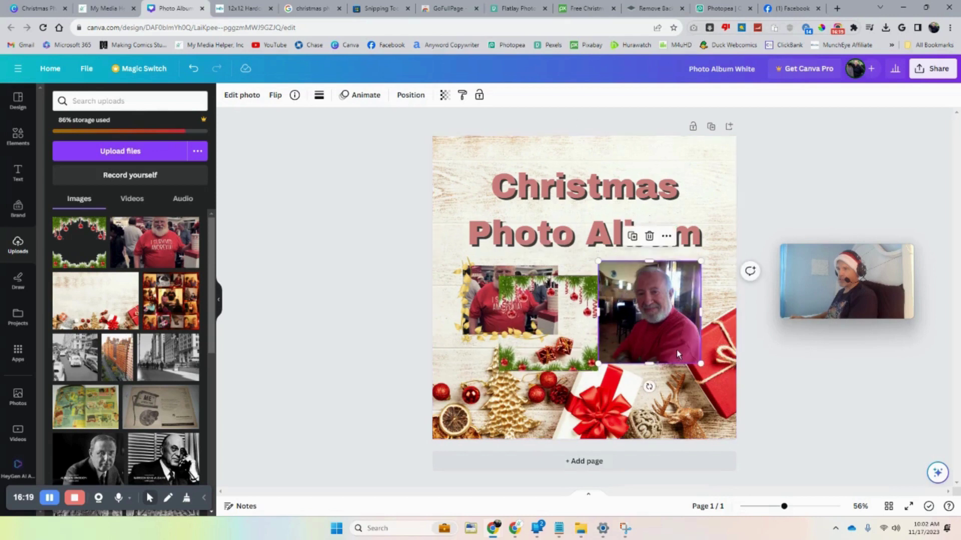
Step: Crop the bottom of the red-sweater photo to the holly frame's height and position the frame exactly over the photo
drag(647, 364, 646, 355)
drag(539, 352, 634, 339)
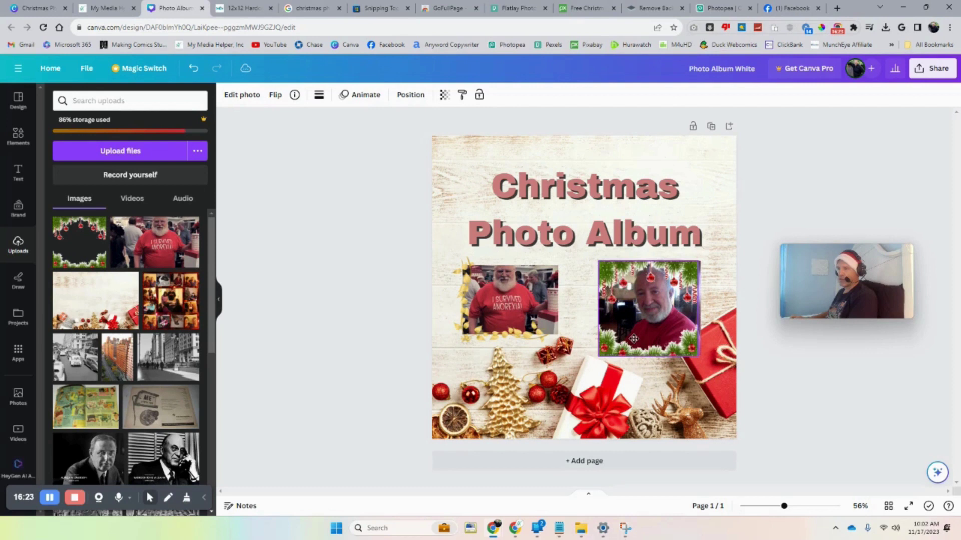
key(ctrl+z)
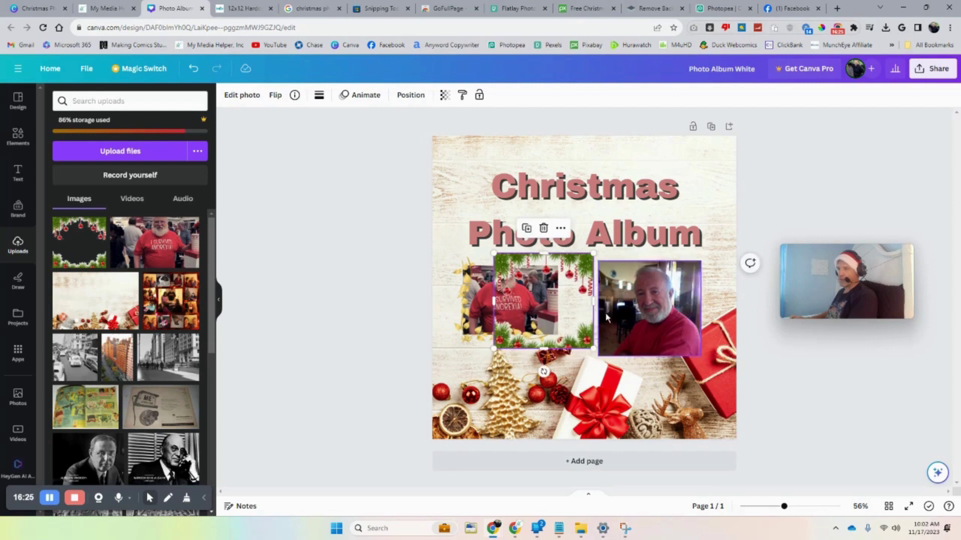
click(607, 317)
drag(599, 310, 658, 323)
click(707, 293)
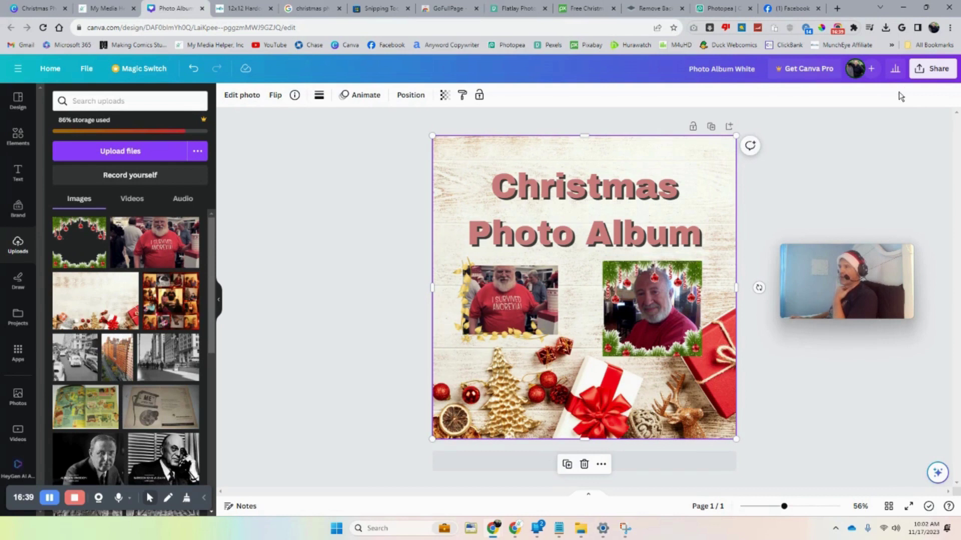
Step: Try to download the album cover as a PNG
click(928, 71)
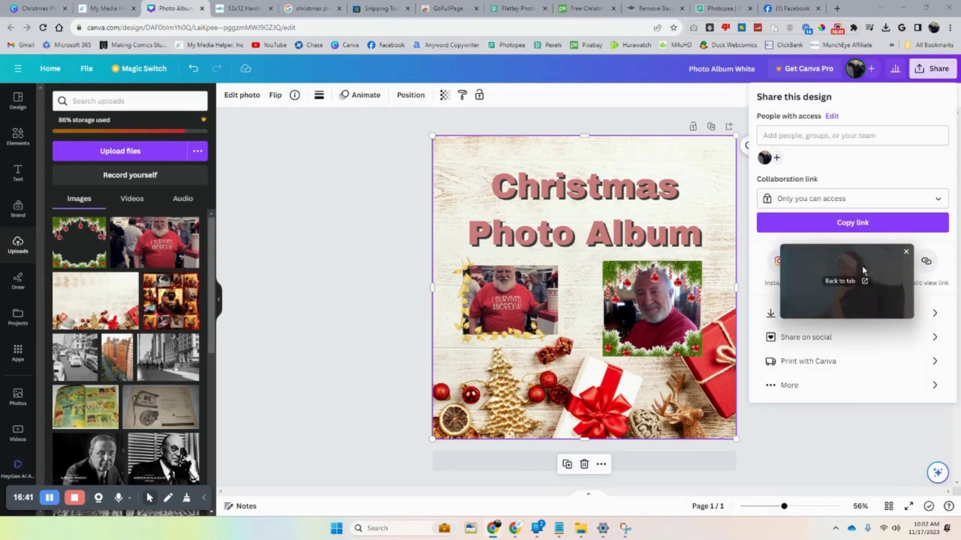
drag(859, 270, 416, 284)
click(851, 319)
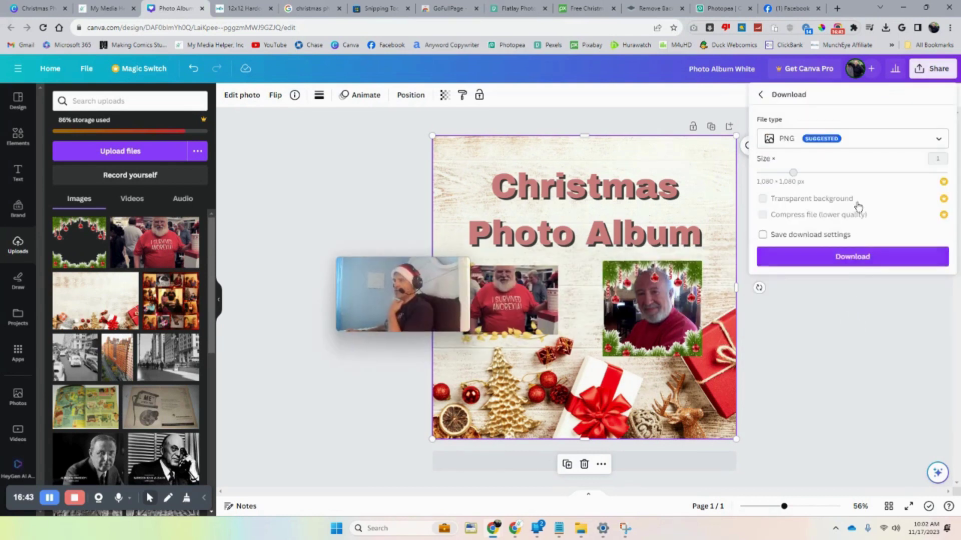
click(879, 253)
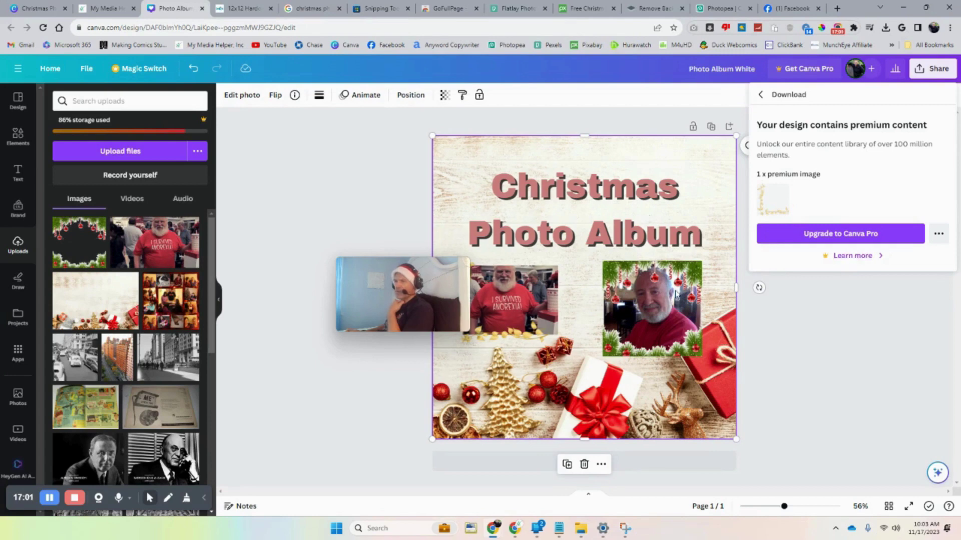
Step: Delete the premium gold leaf border around the red T-shirt photo and download the cover as a PNG
click(522, 332)
drag(520, 327, 523, 328)
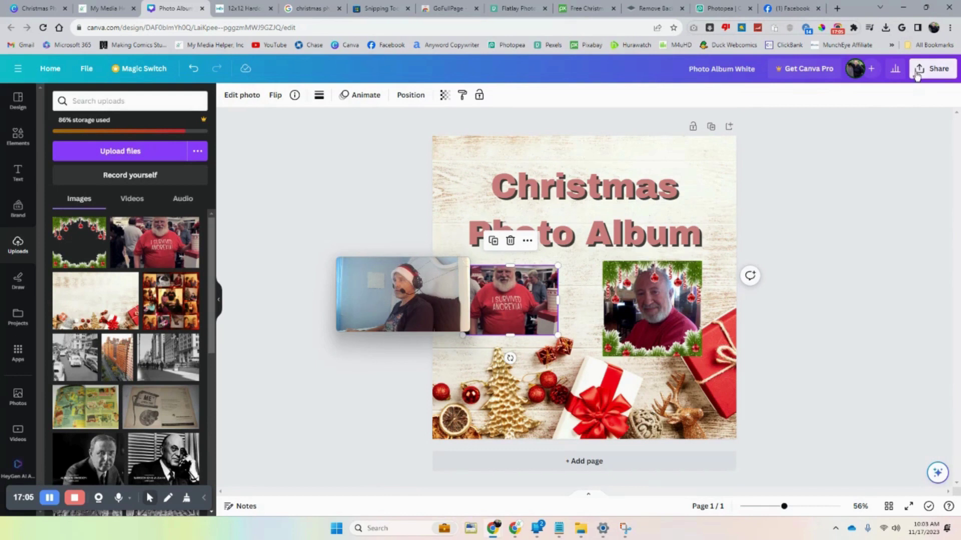
click(917, 74)
click(783, 313)
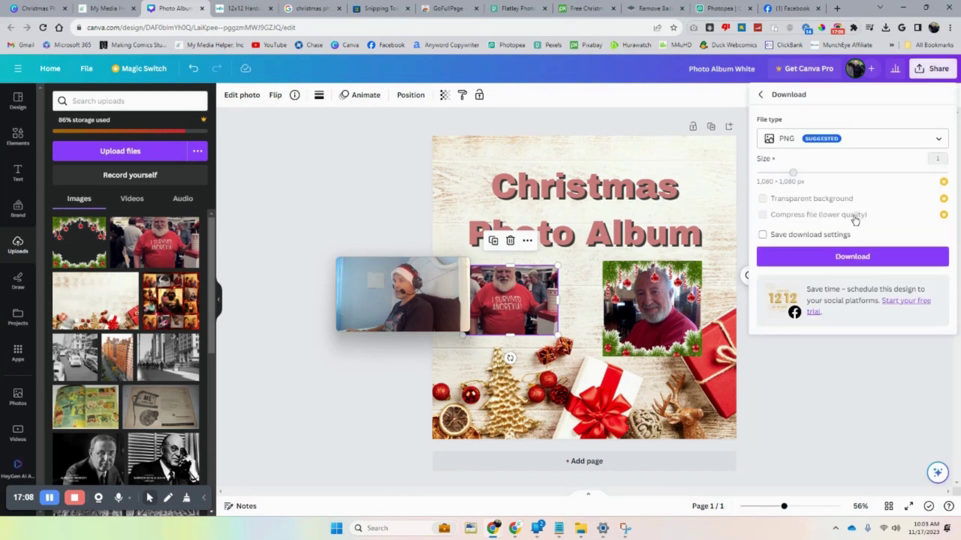
click(858, 257)
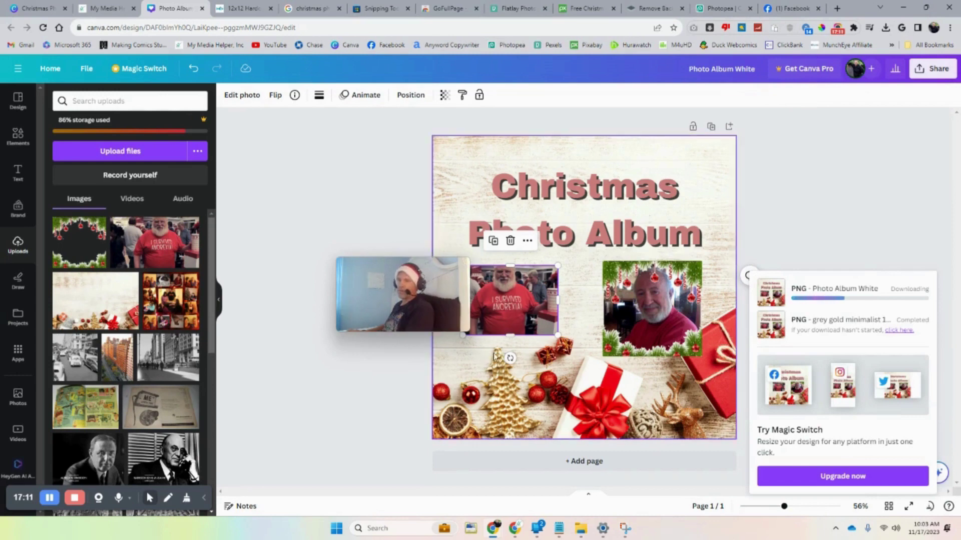
drag(417, 282, 308, 257)
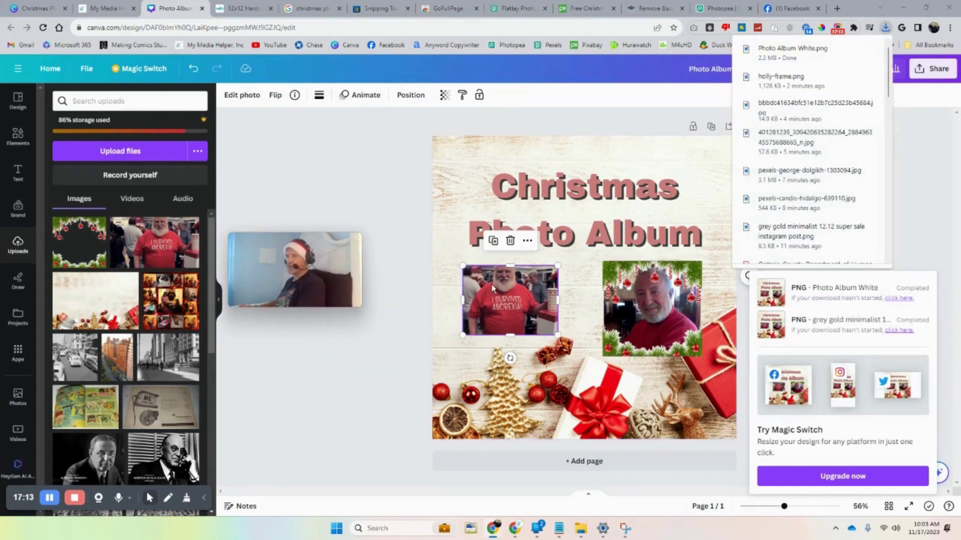
drag(322, 293, 500, 214)
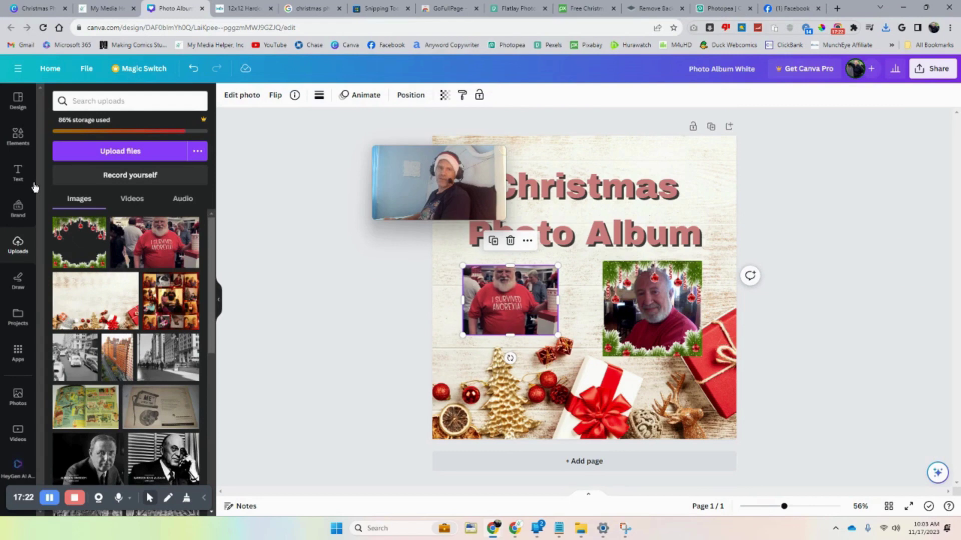
click(18, 147)
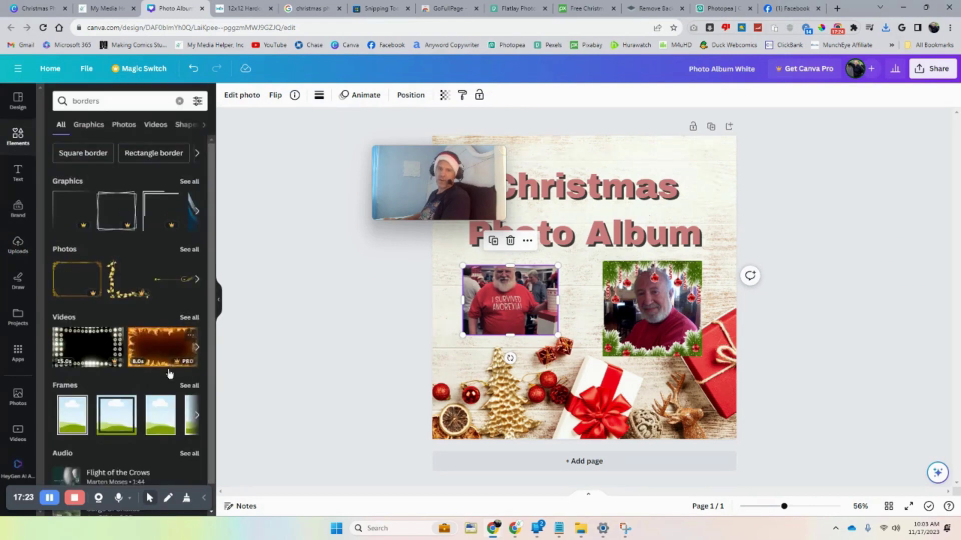
scroll(208, 362, down, 1)
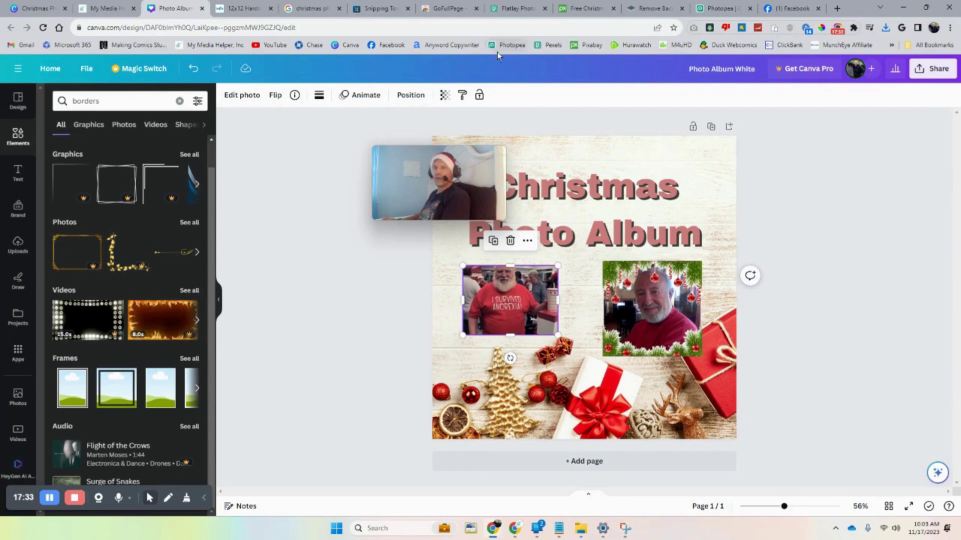
Step: Switch to Snapfish, start a Design Your Own 12x12 hardcover photo book, and dismiss the prompt to add photos
click(234, 9)
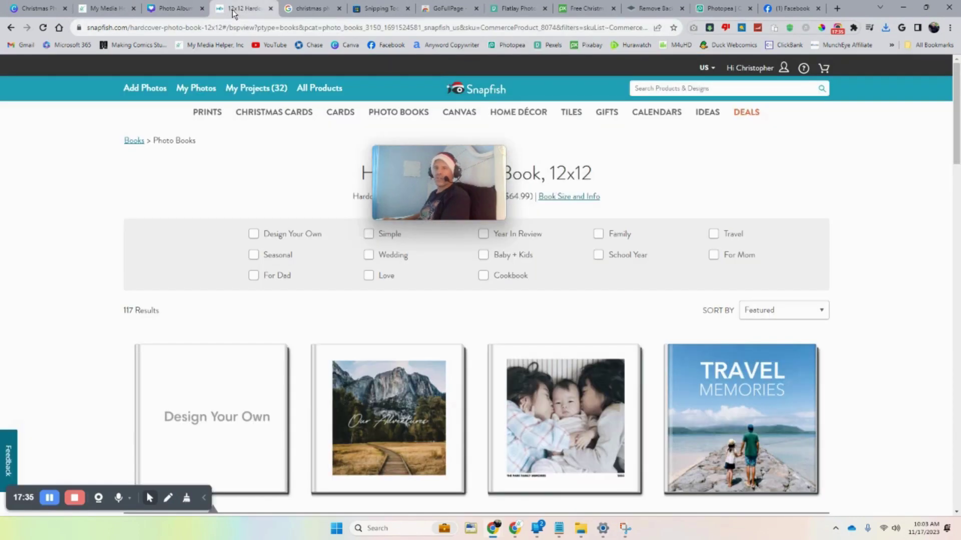
click(208, 411)
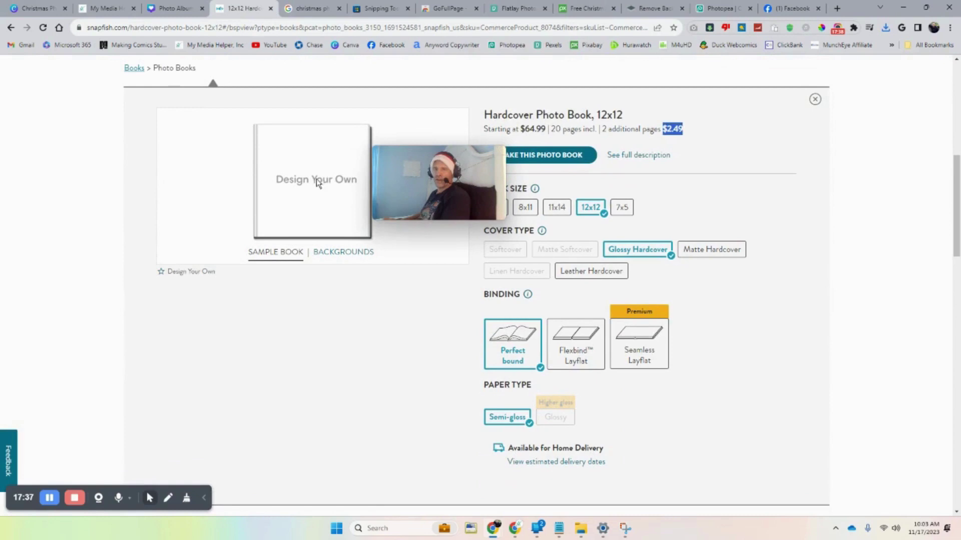
mouse_move(417, 174)
drag(464, 175, 786, 389)
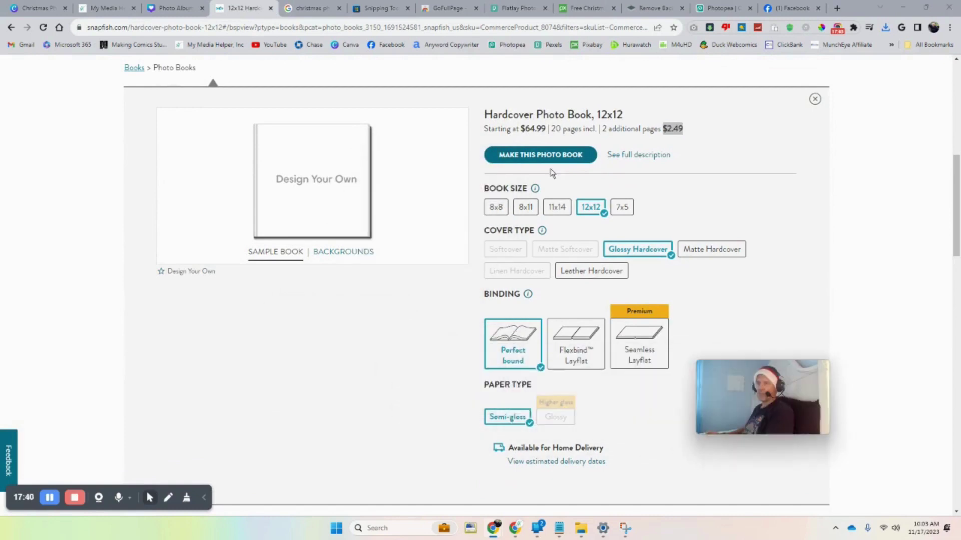
click(544, 157)
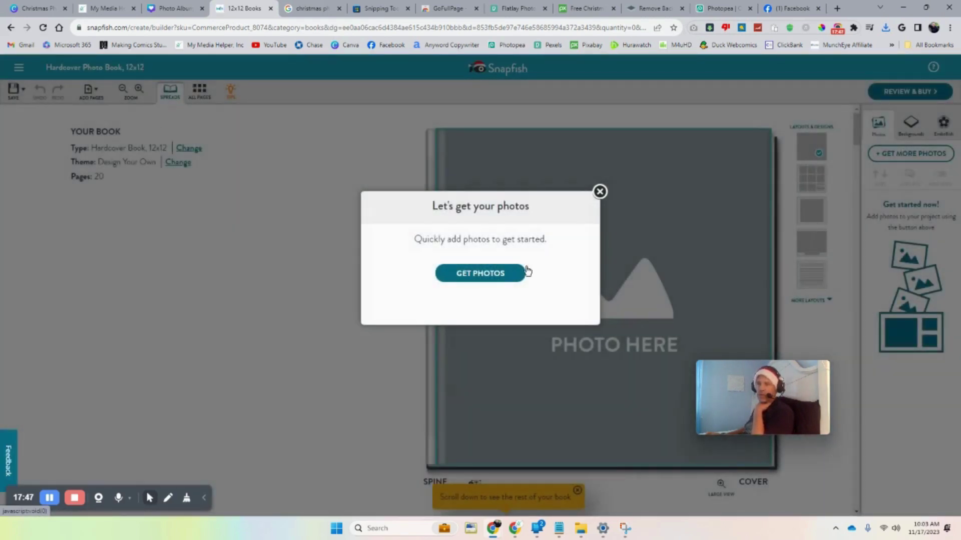
click(599, 192)
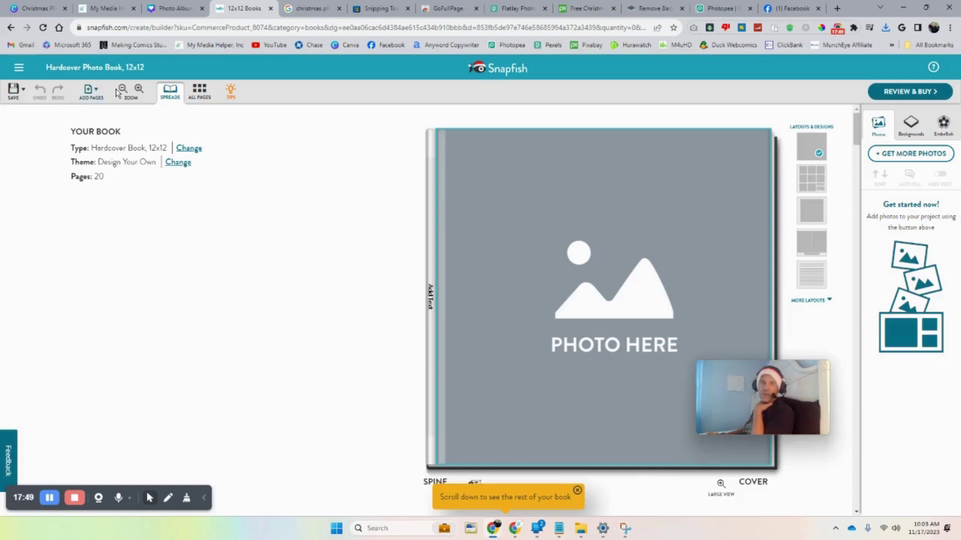
Step: Rename the photo book project as Photo Book 2023
click(60, 64)
text(Photo)
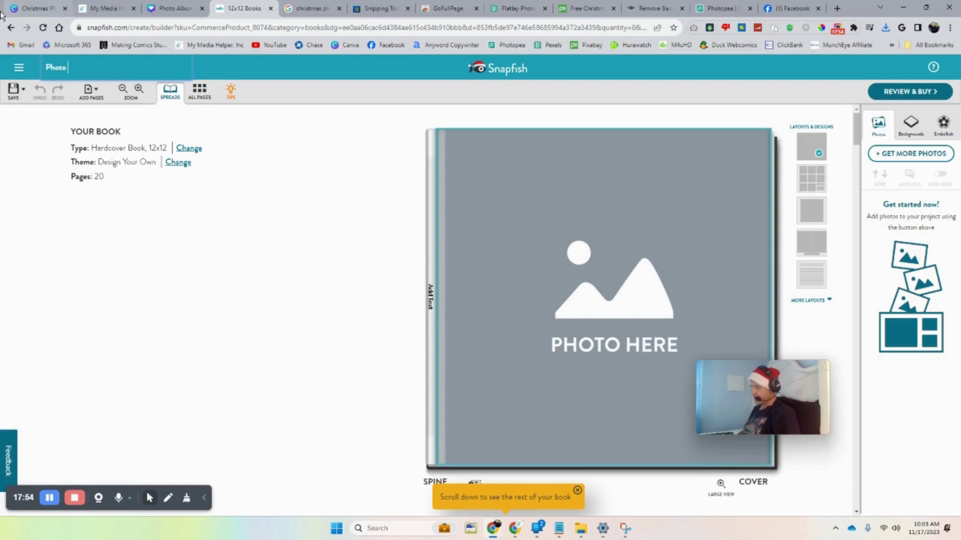
text( Book 20)
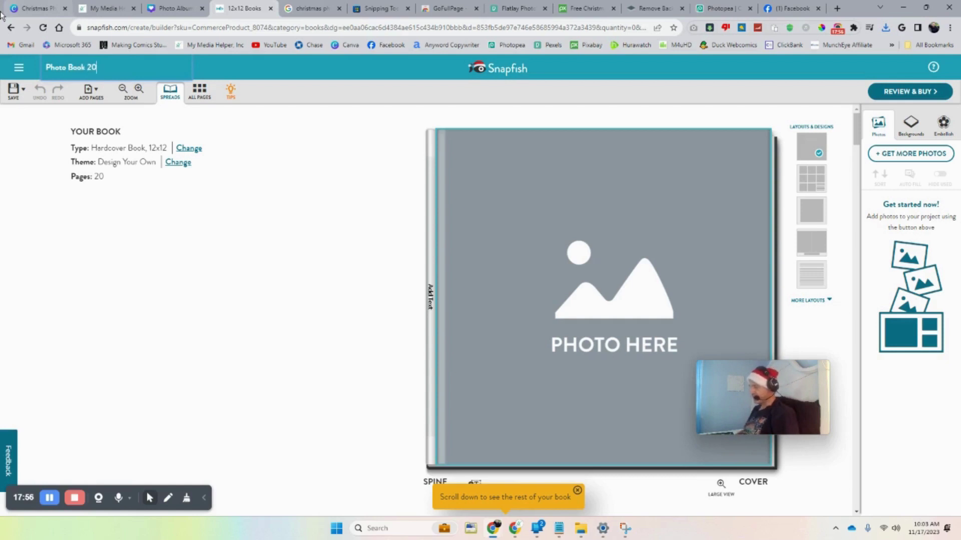
text(23)
key(Return)
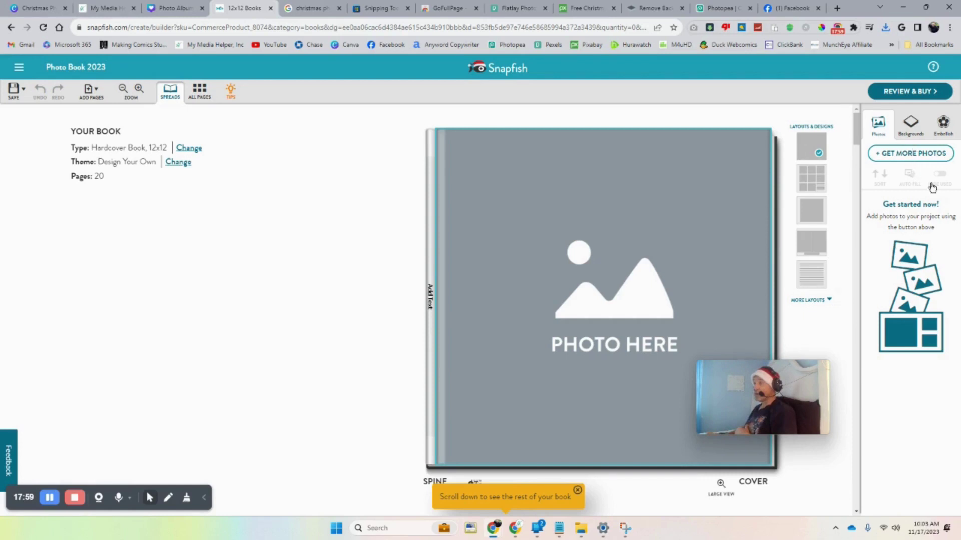
Step: Show the available photo sources, try different cover layouts, and apply the 3×3 grid with eight photo slots and a text box
click(925, 159)
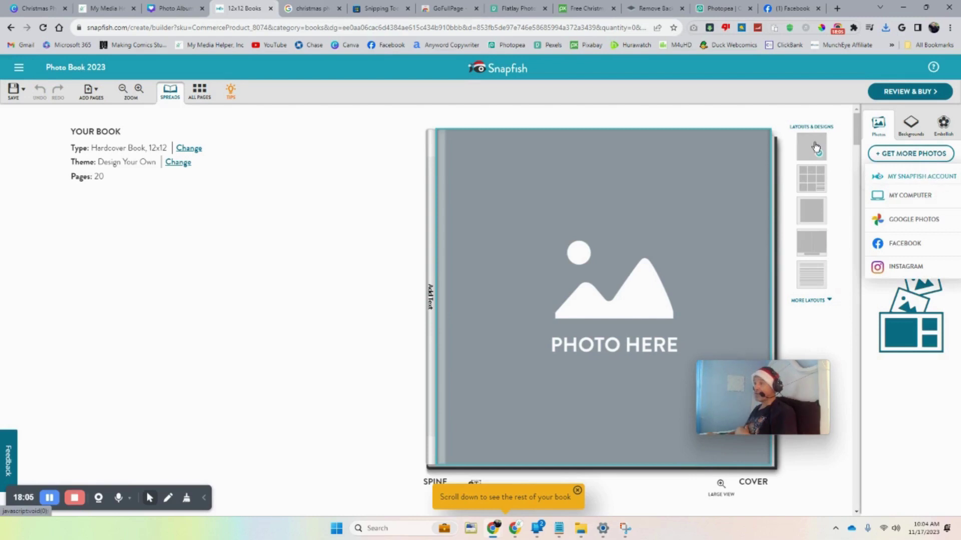
click(812, 183)
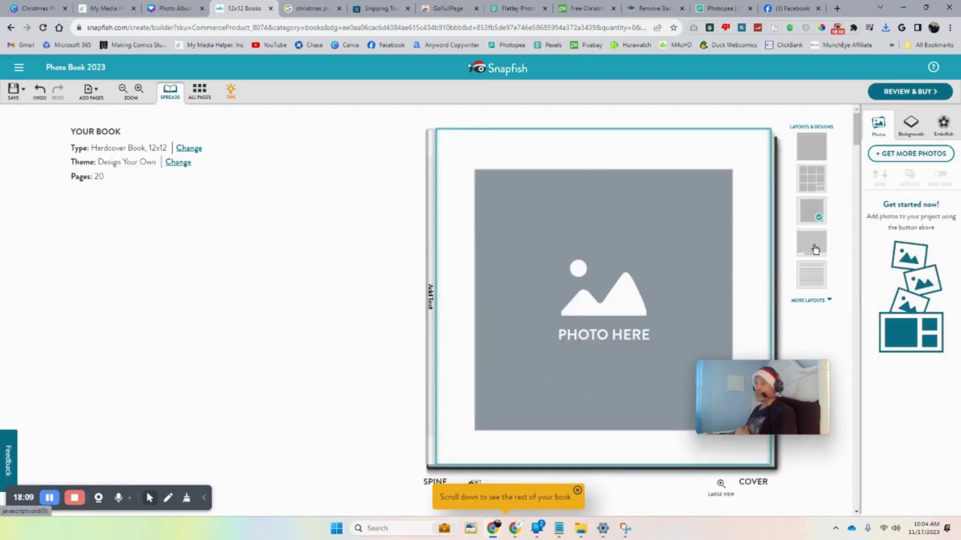
click(813, 281)
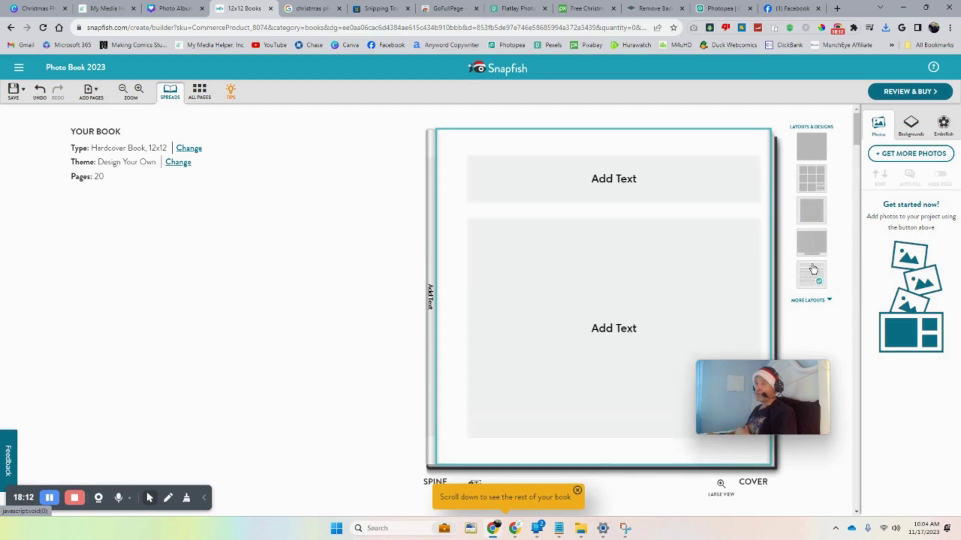
click(812, 179)
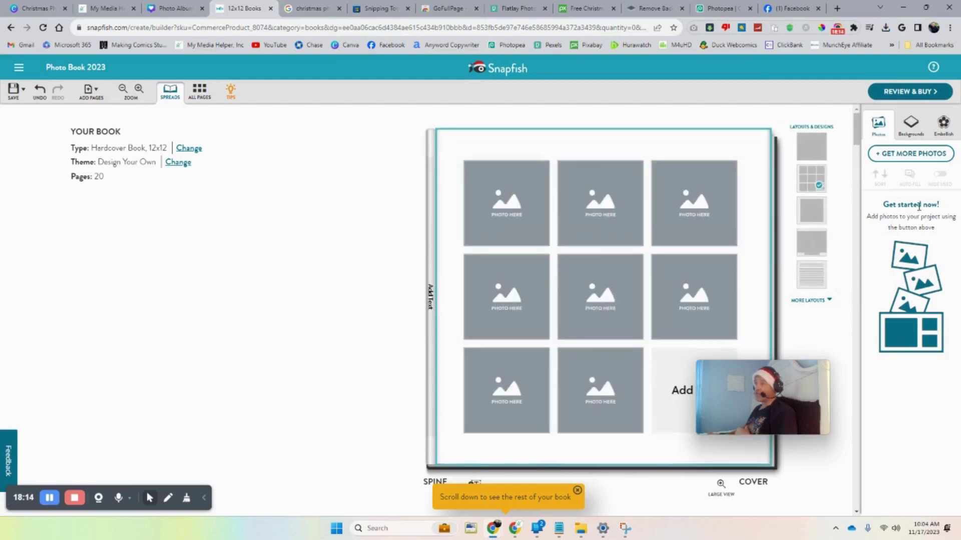
Step: Apply the red swirl background from the Winter Season seasonal backgrounds to the book cover
click(913, 130)
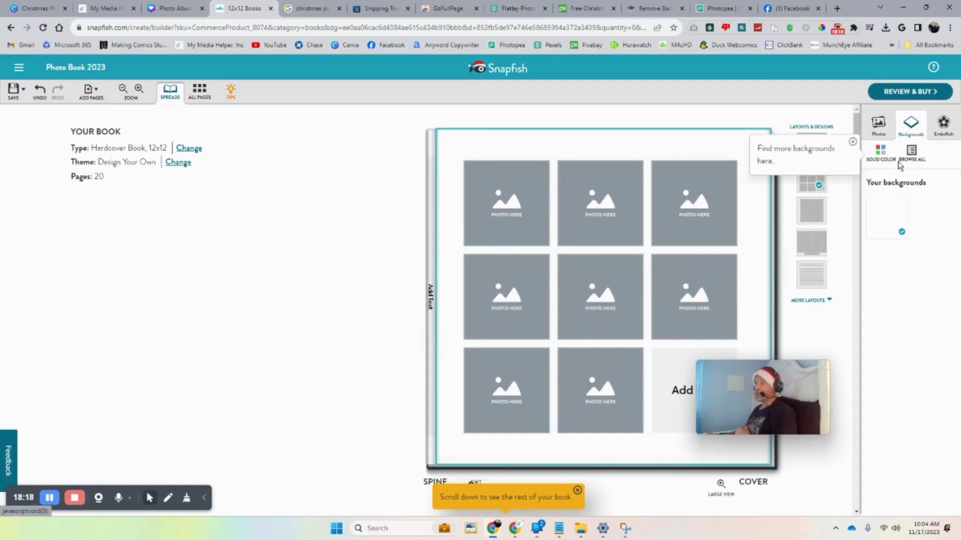
click(914, 153)
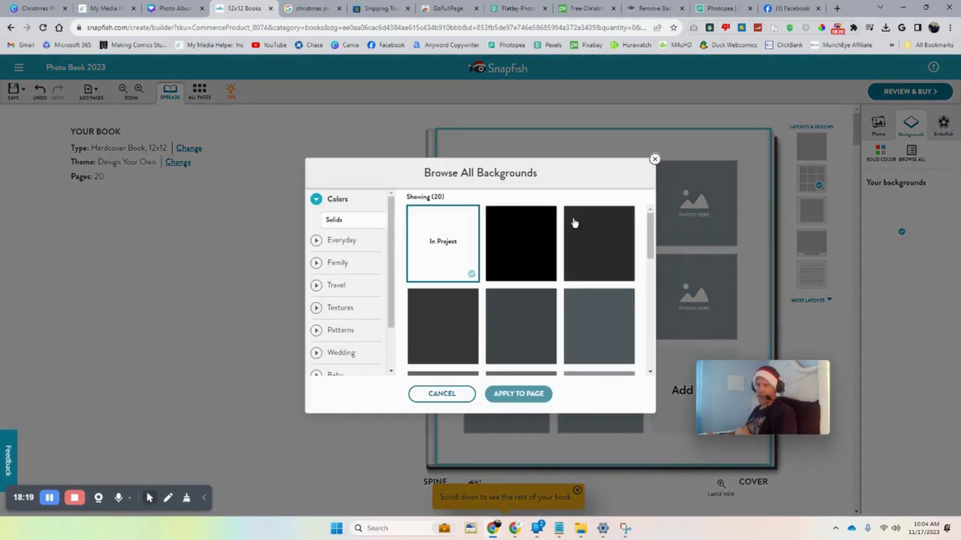
scroll(385, 300, down, 2)
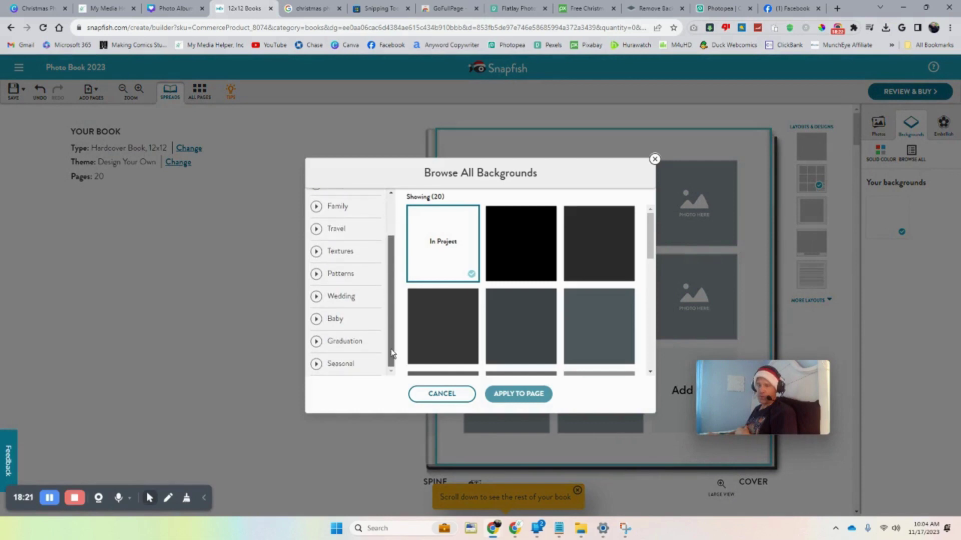
click(341, 364)
scroll(391, 314, down, 2)
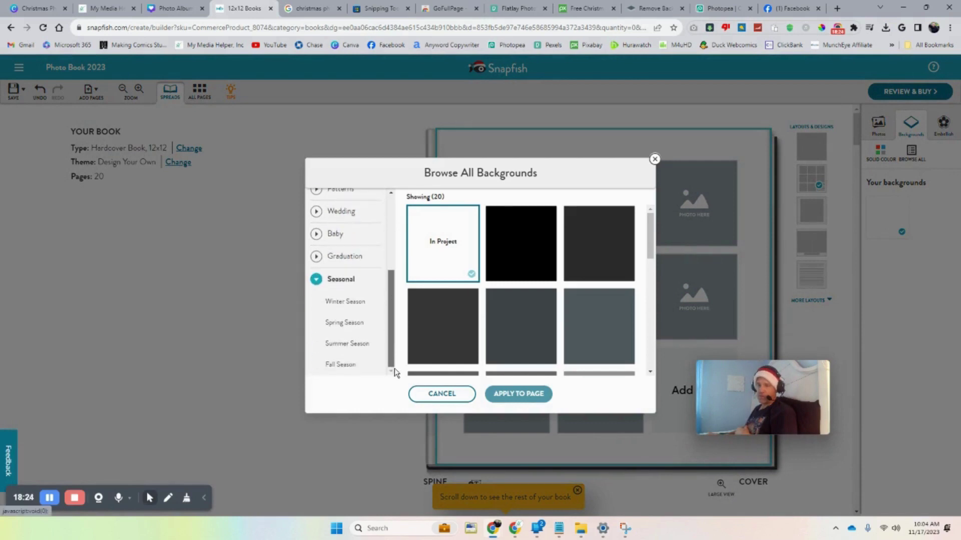
click(358, 303)
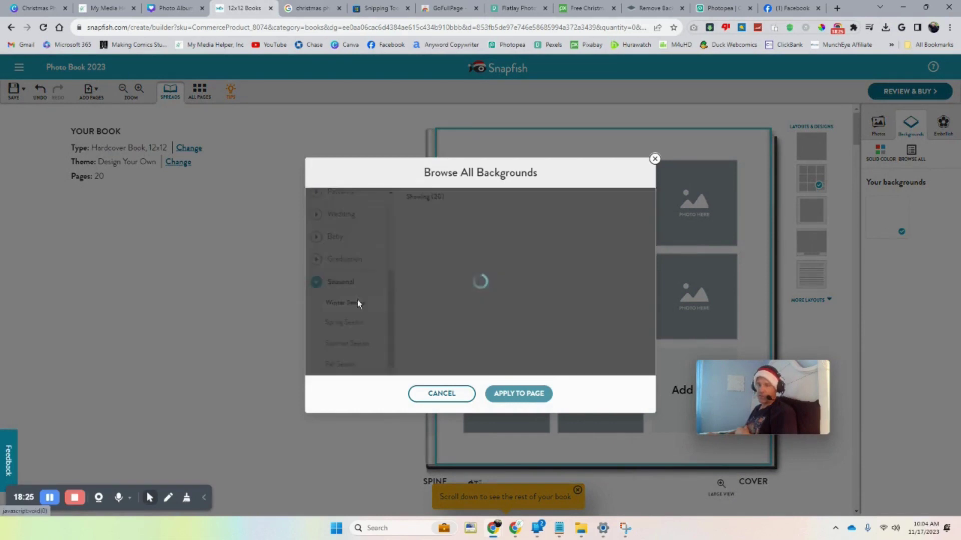
click(445, 245)
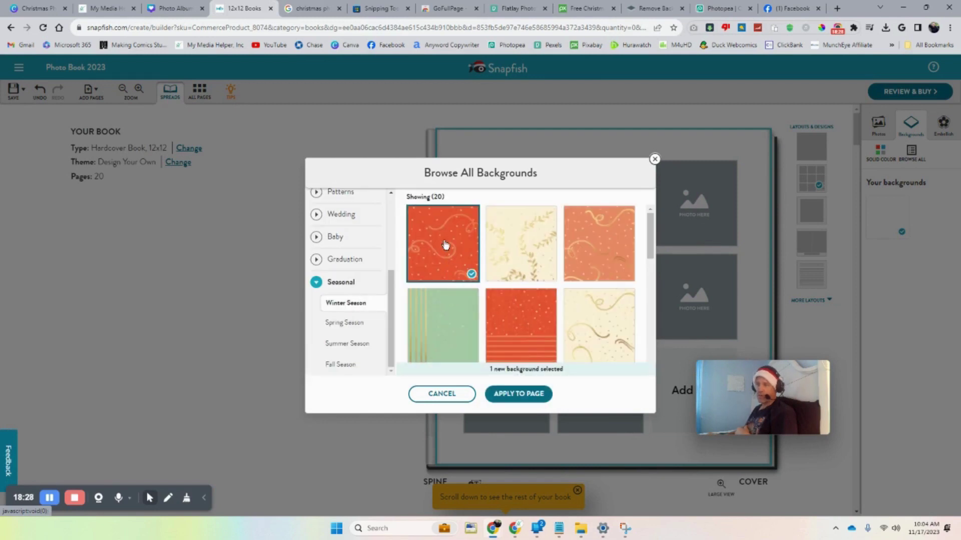
click(520, 395)
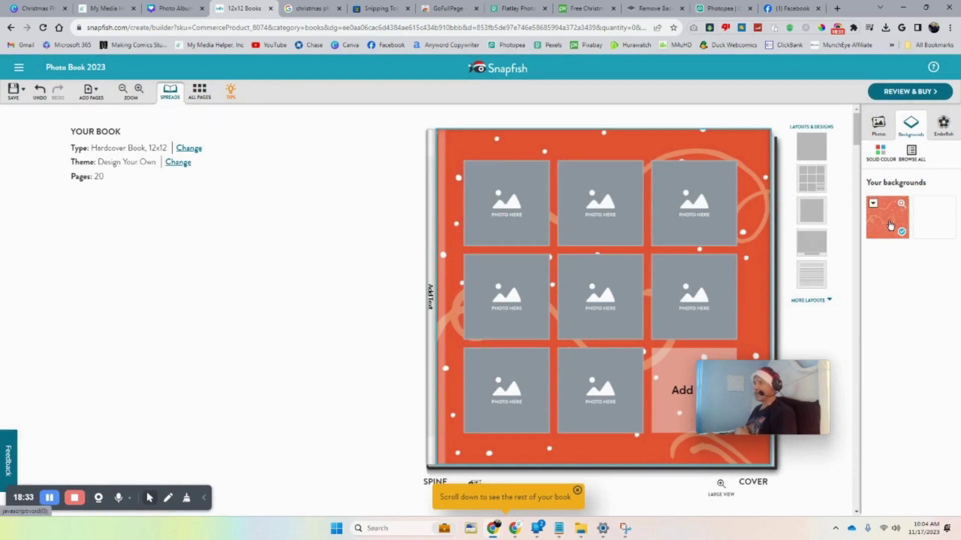
Step: Upload the Photo Album White image from the computer's Downloads folder to the project as a new album
click(878, 124)
click(911, 159)
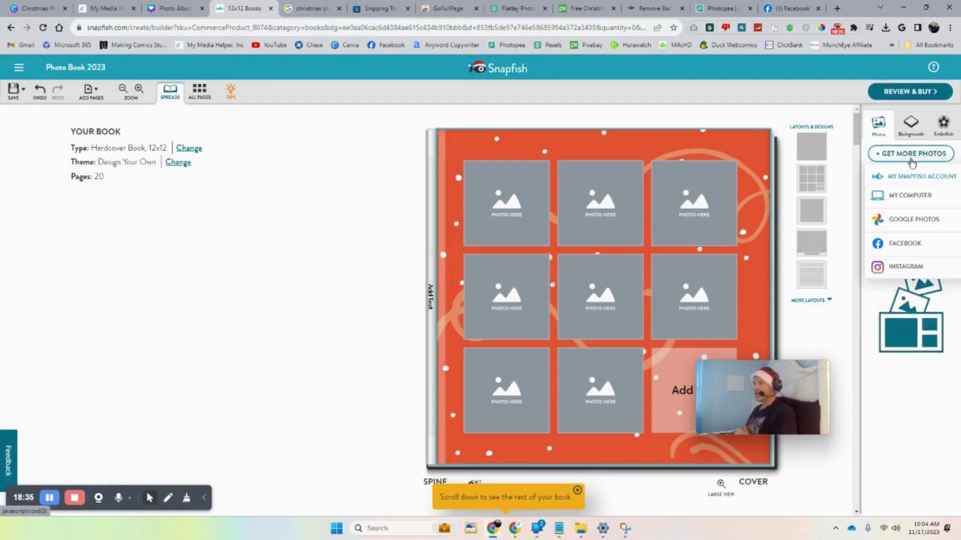
click(923, 198)
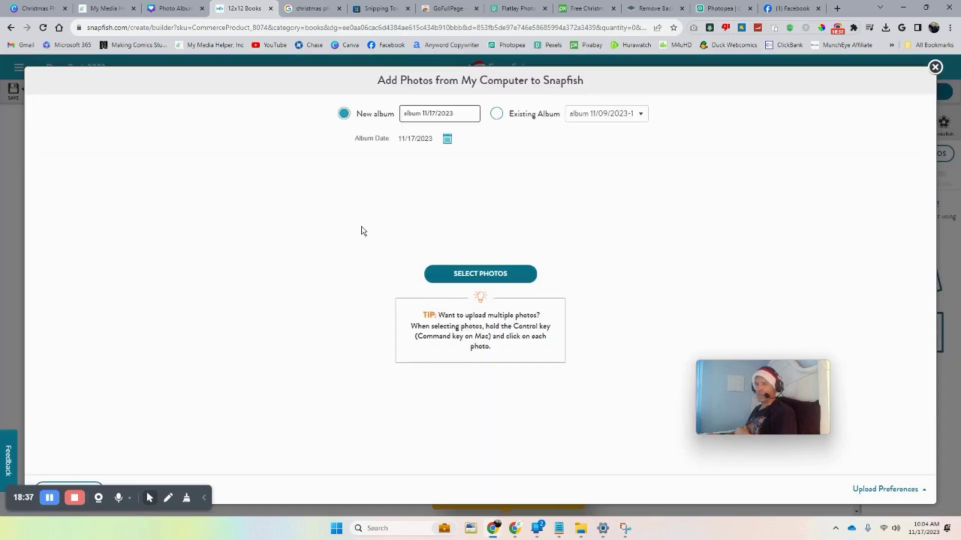
click(495, 279)
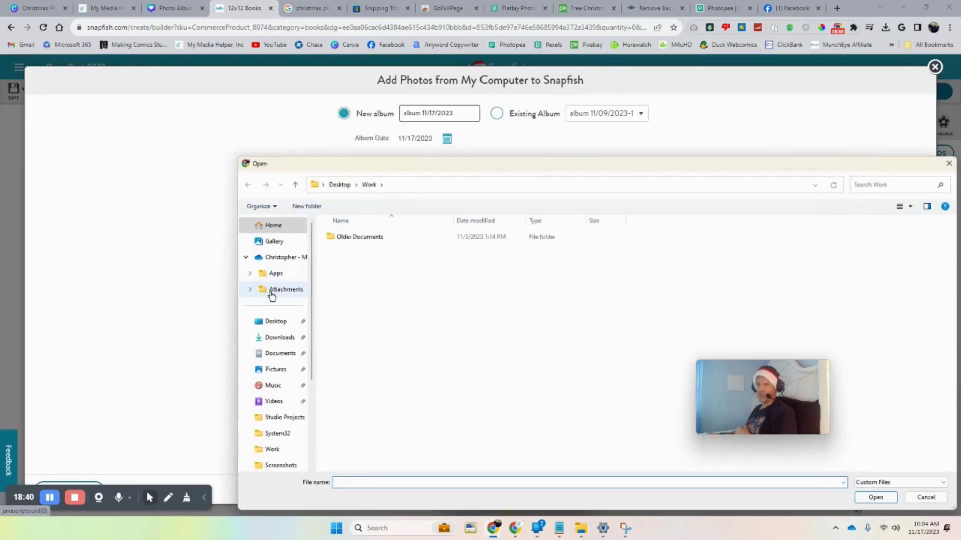
click(280, 340)
double_click(376, 252)
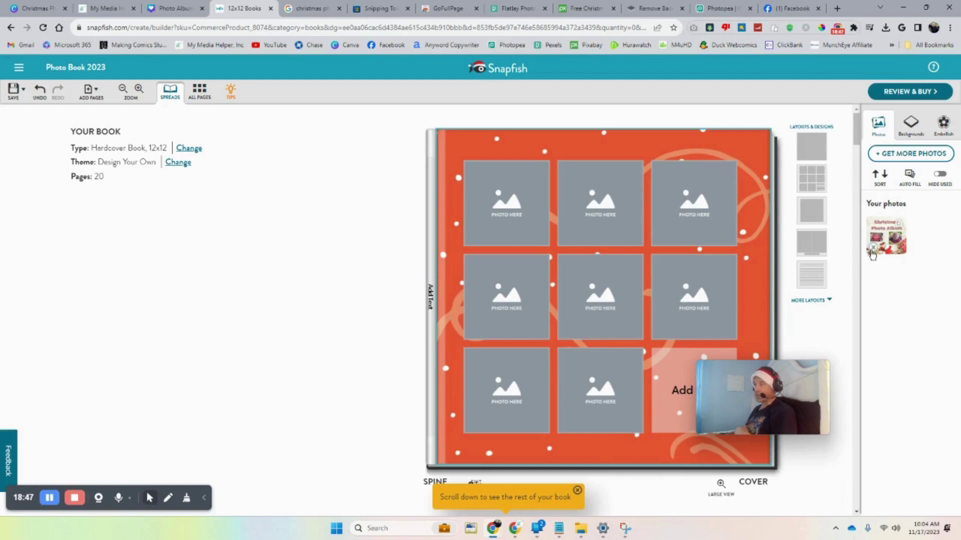
Step: Apply the full-page single-photo layout to the cover and place the uploaded Christmas Photo Album image in it
drag(878, 235, 866, 245)
click(811, 147)
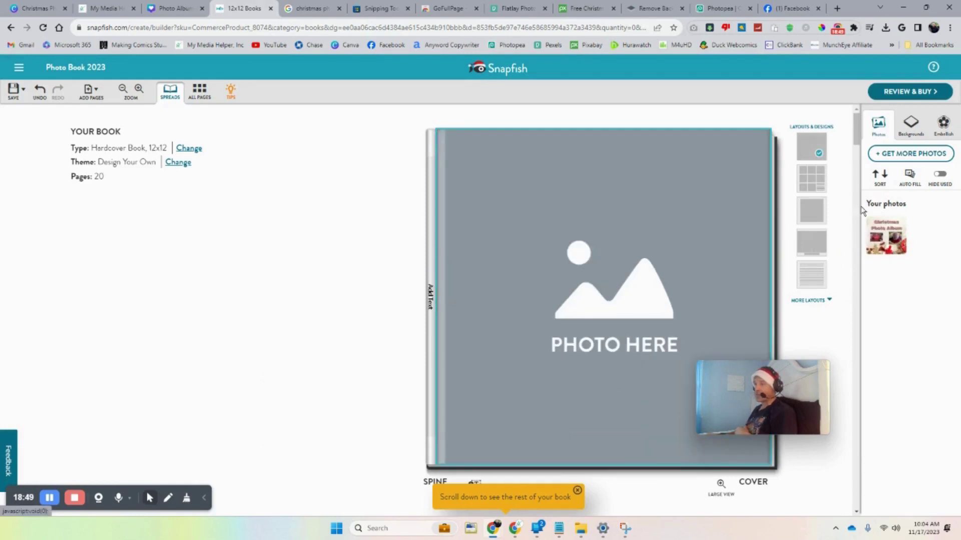
drag(886, 235, 650, 235)
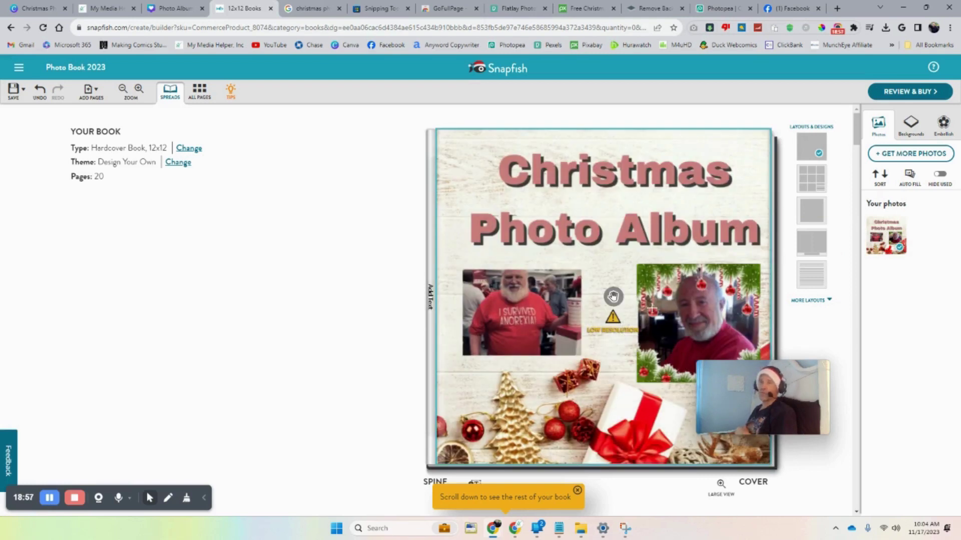
Step: Switch to Photopea and open the Photo Album White PNG from the Downloads folder
click(171, 7)
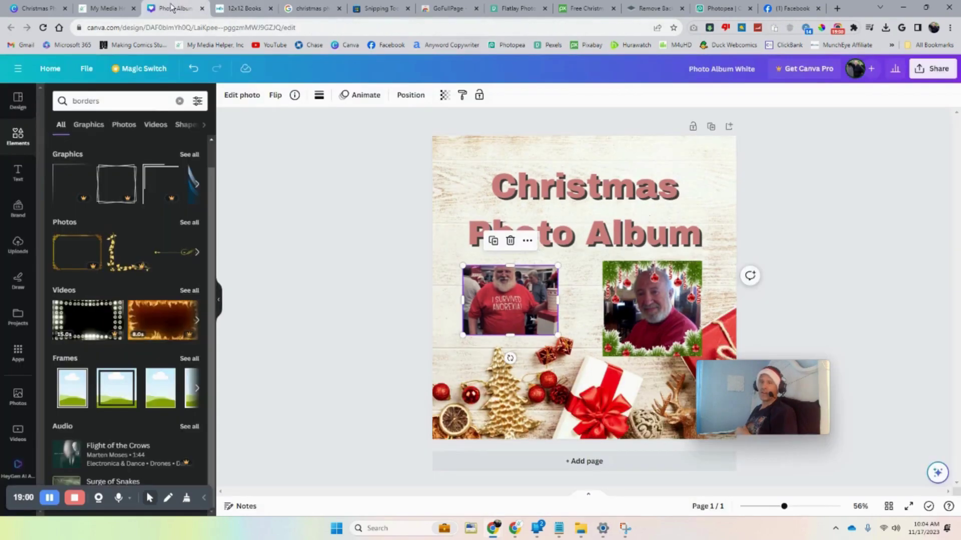
click(719, 8)
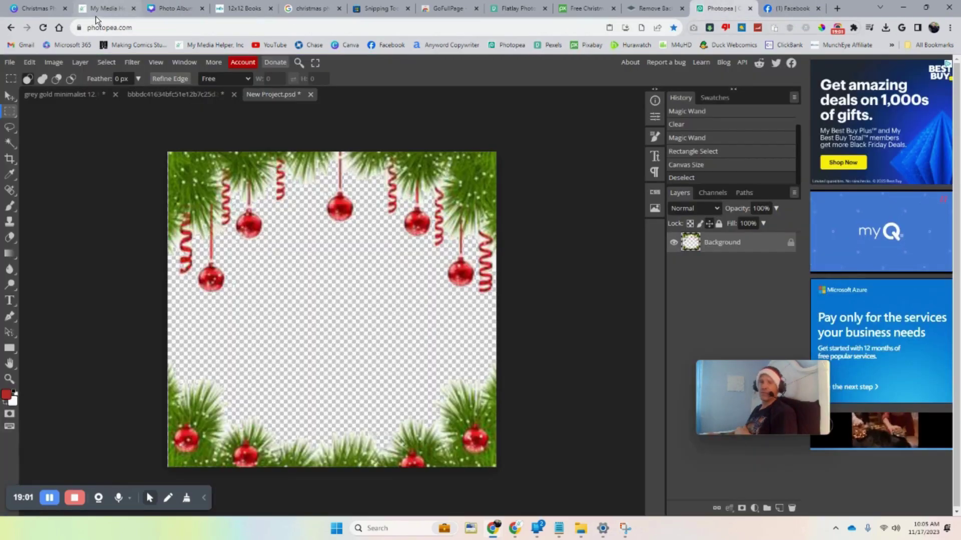
click(9, 62)
click(37, 94)
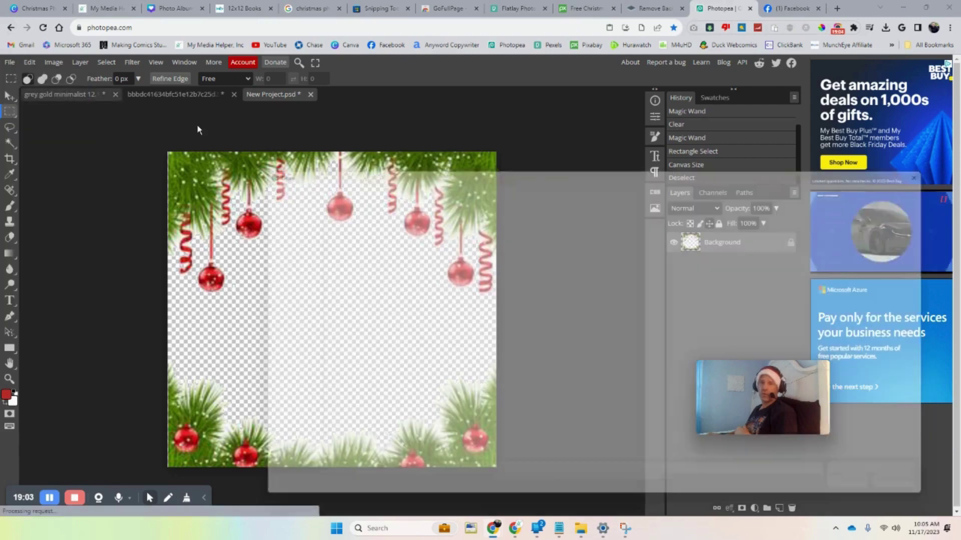
double_click(351, 256)
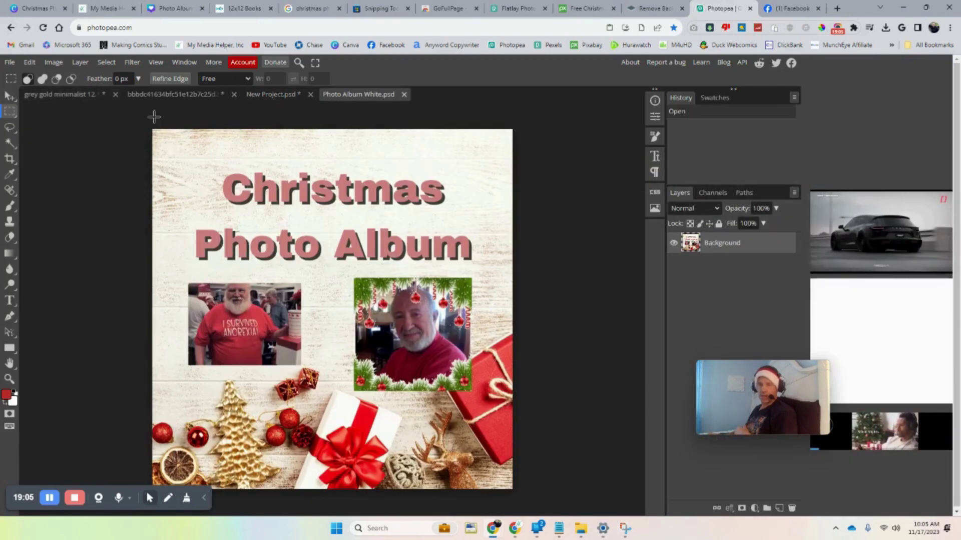
Step: Change the image size of the album cover to 300 DPI with bilinear resampling
click(53, 63)
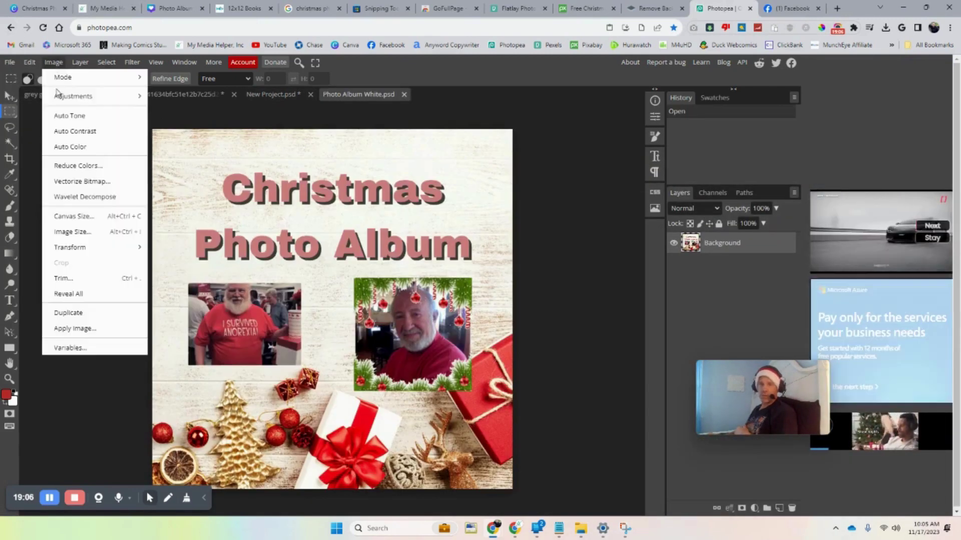
click(95, 229)
double_click(121, 204)
text(300)
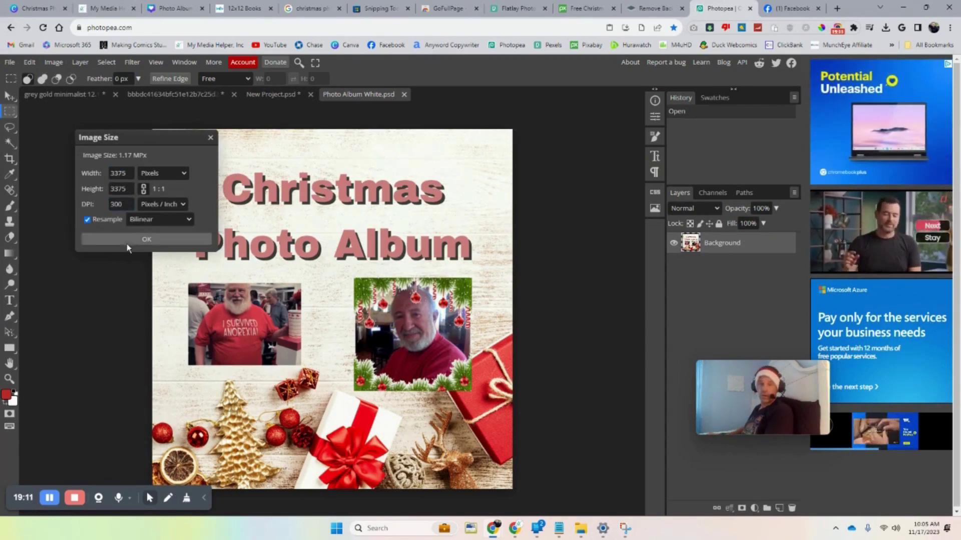
click(146, 239)
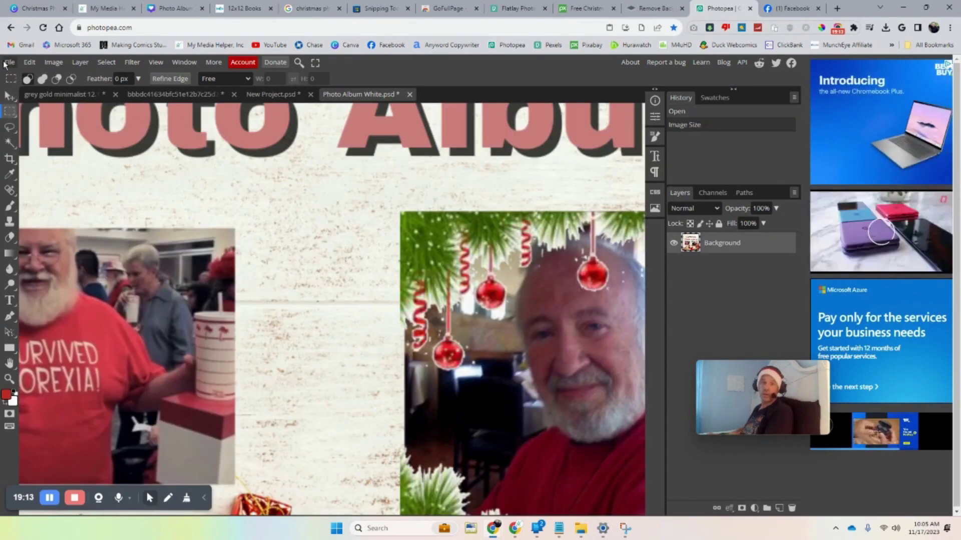
Step: Export the enlarged cover as a PNG named Christmas-Album at 100% quality
click(10, 62)
mouse_move(65, 209)
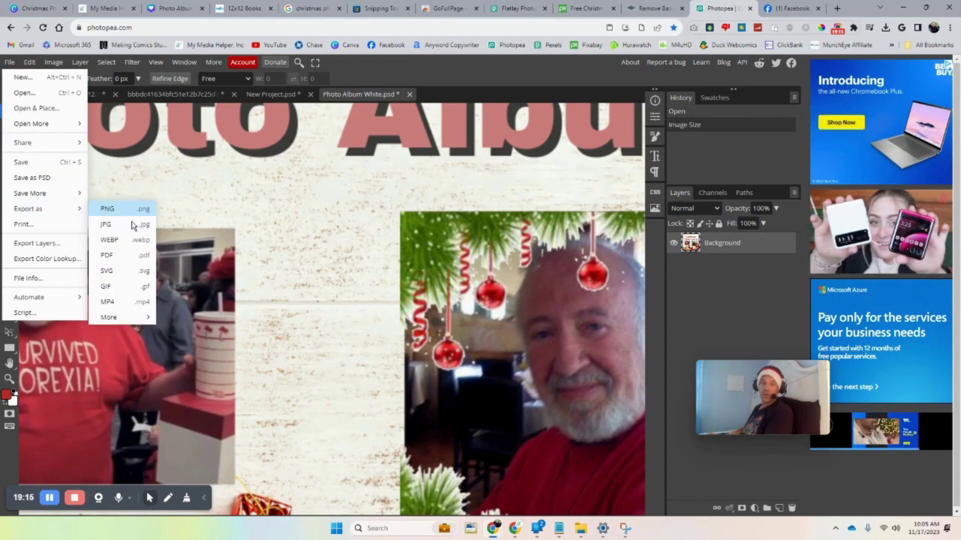
click(128, 210)
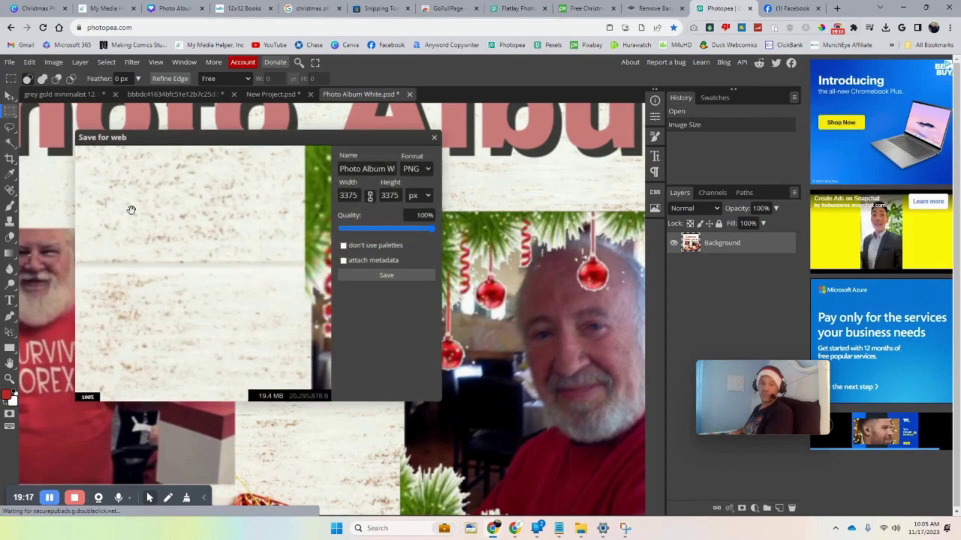
key(ctrl+a)
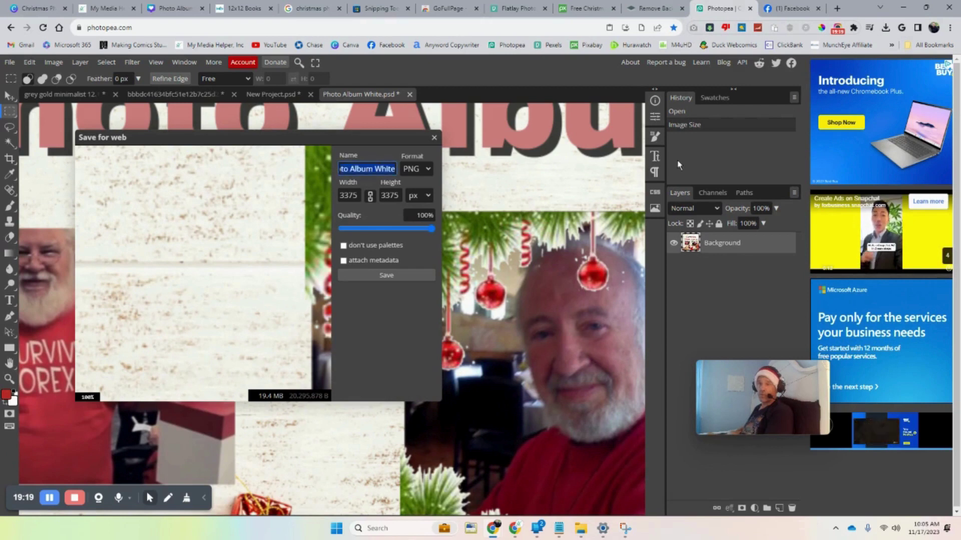
key(BackSpace)
text(C)
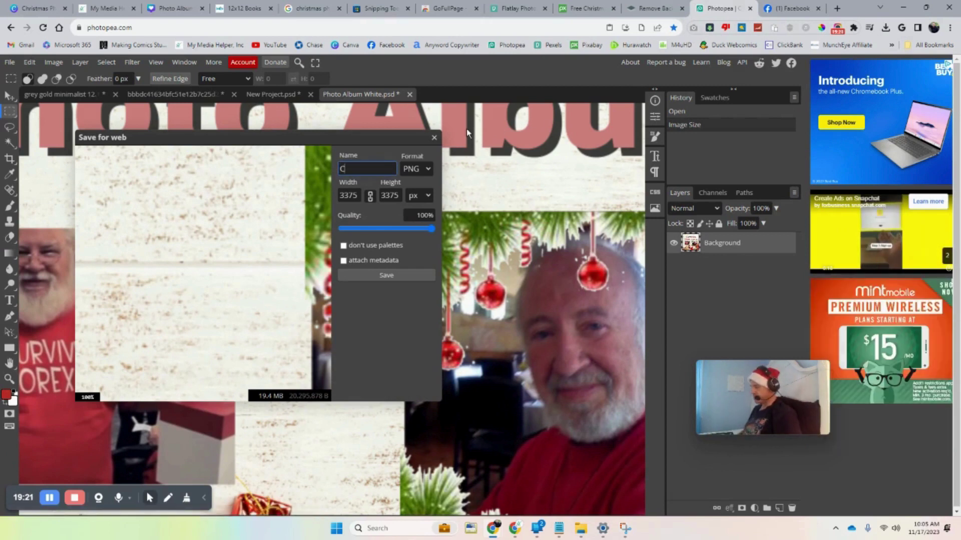
text(hristmas-Album)
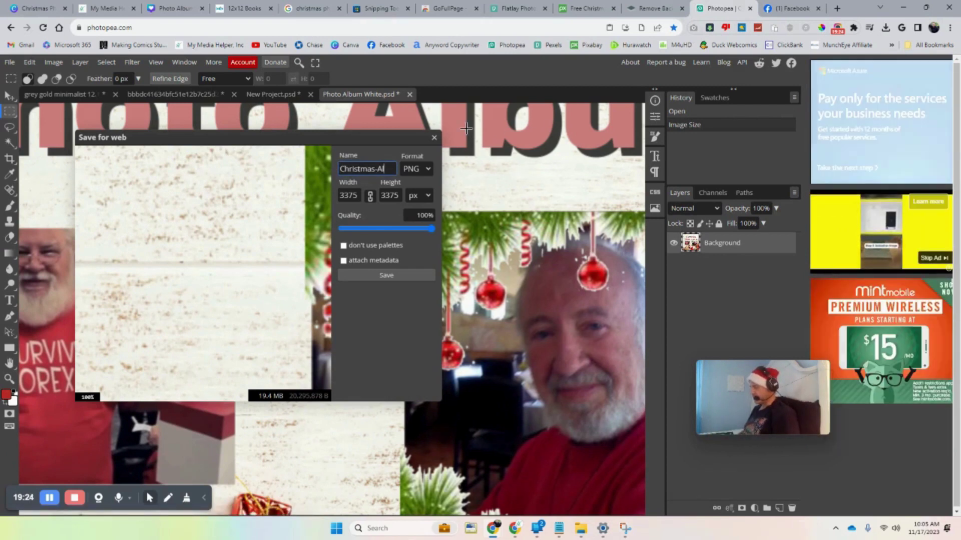
click(381, 276)
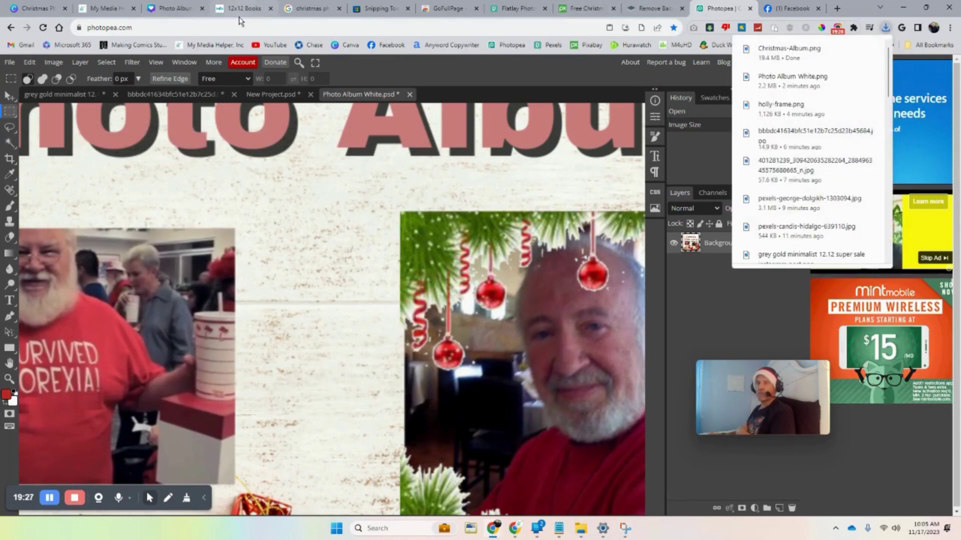
Step: Switch back to Snapfish, upload the Christmas-Album image from Downloads, and replace the low-resolution cover photo with it
click(172, 9)
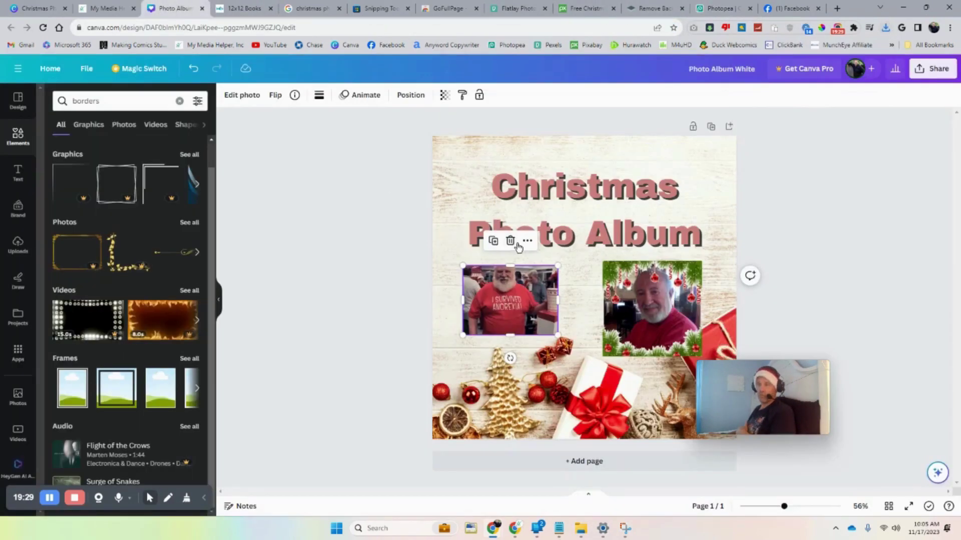
click(244, 8)
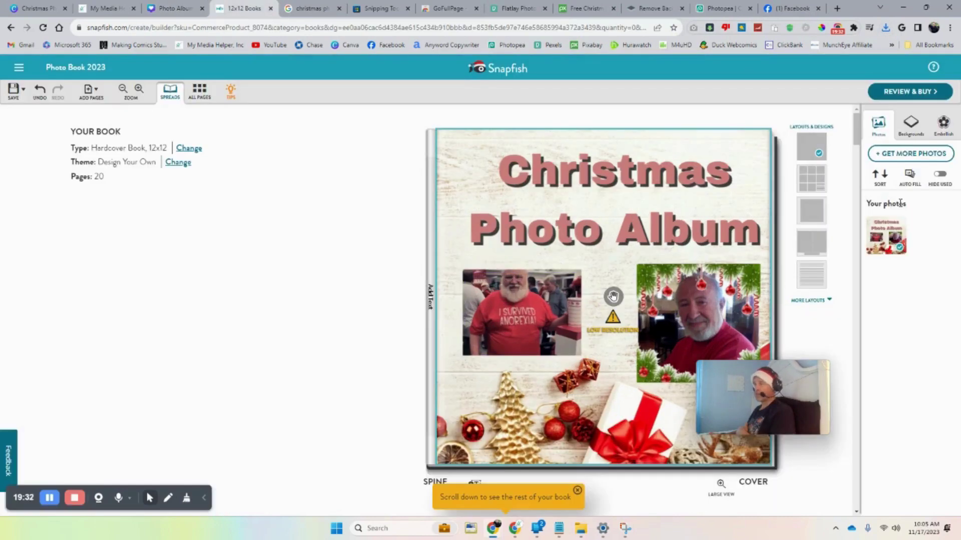
click(910, 154)
click(896, 196)
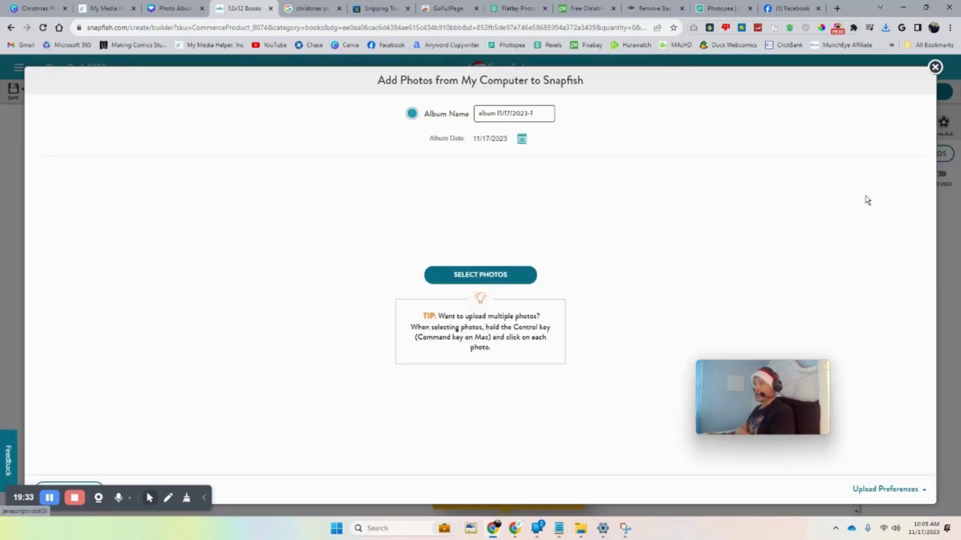
click(448, 278)
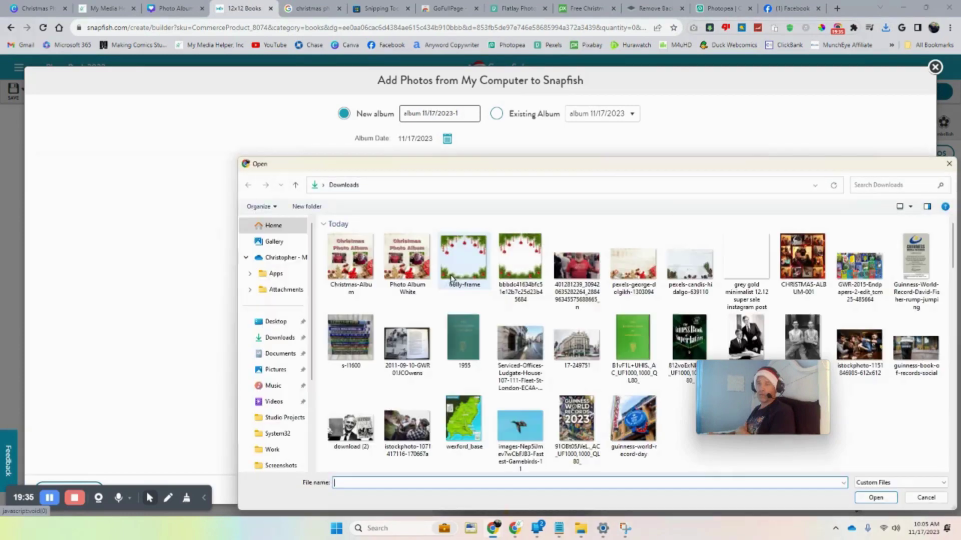
double_click(351, 259)
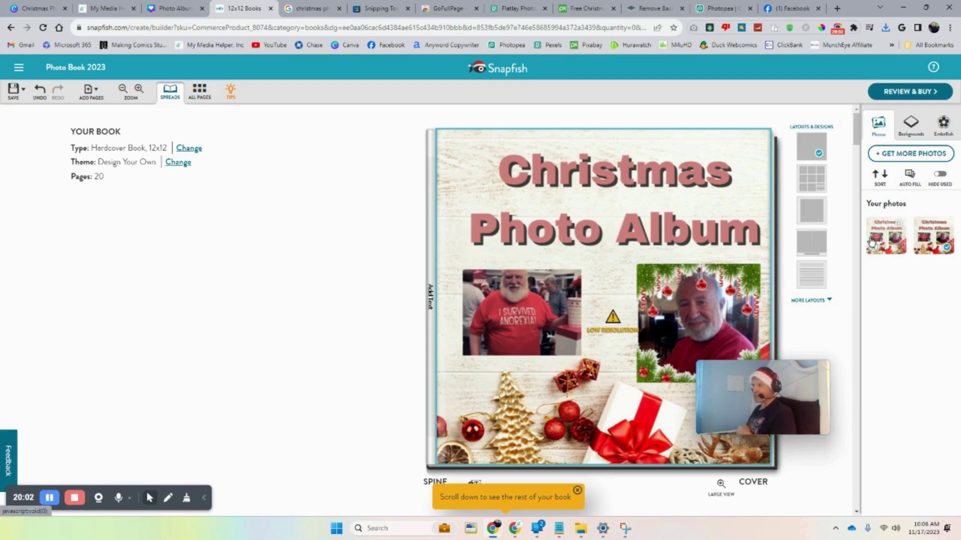
drag(884, 236, 653, 228)
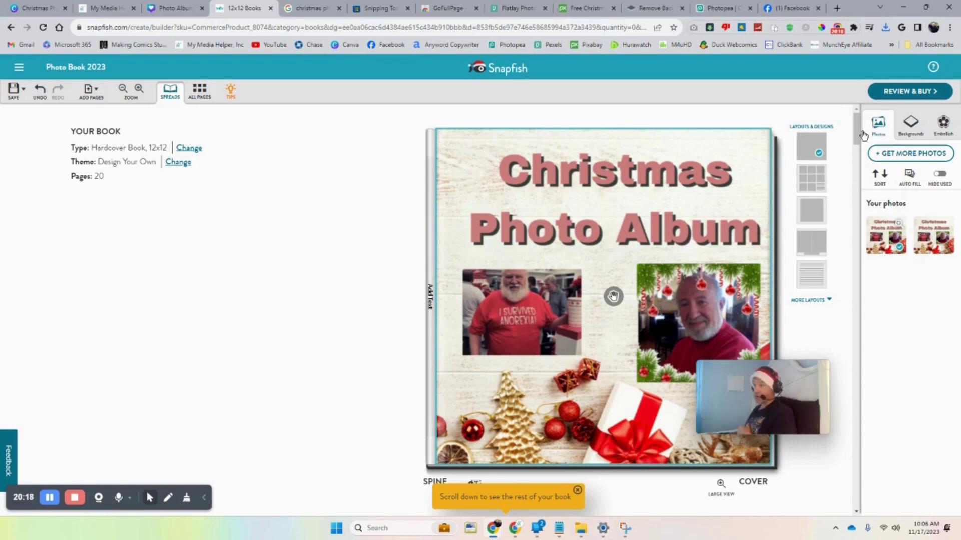
Step: Go to the first inside spread and apply the 2×2 four-photo layout to page 1
scroll(855, 133, down, 2)
drag(854, 133, 861, 160)
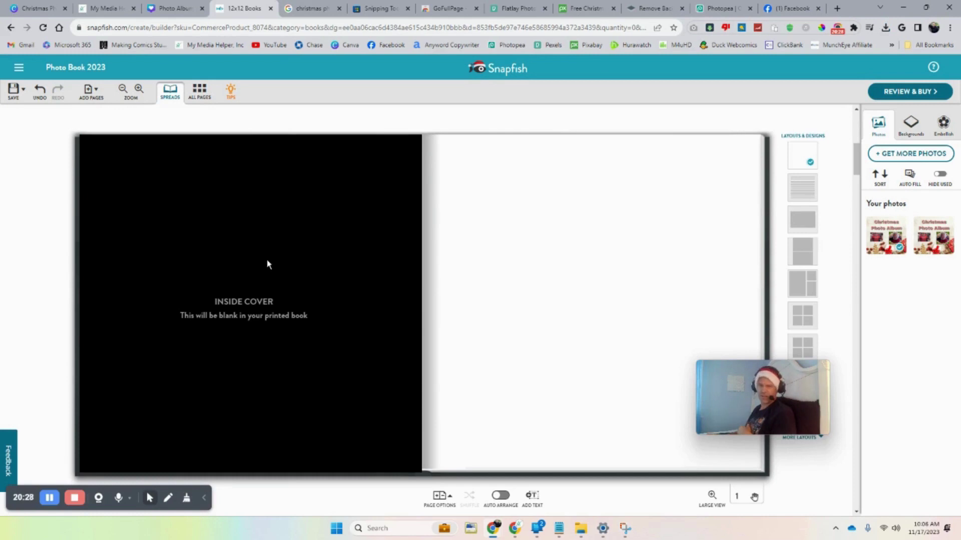
drag(790, 173, 295, 239)
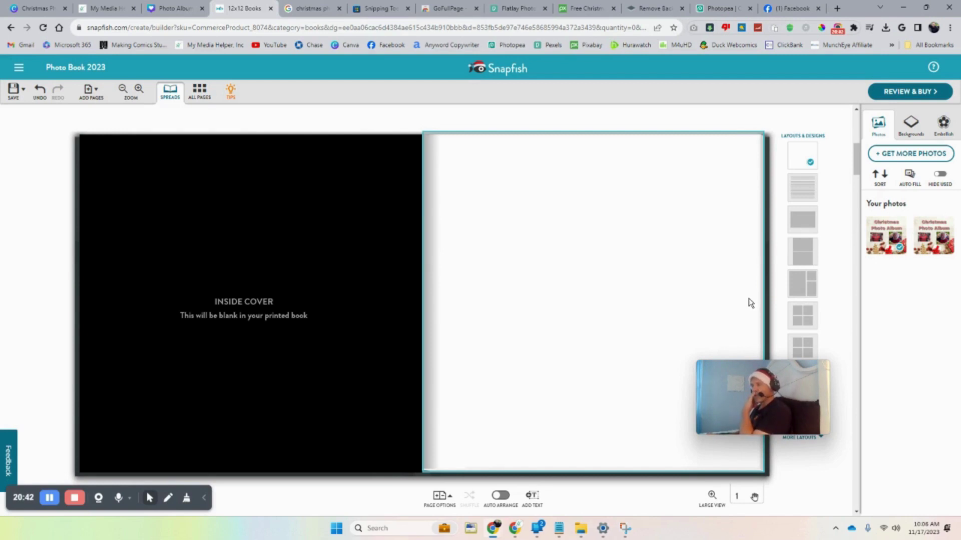
click(804, 326)
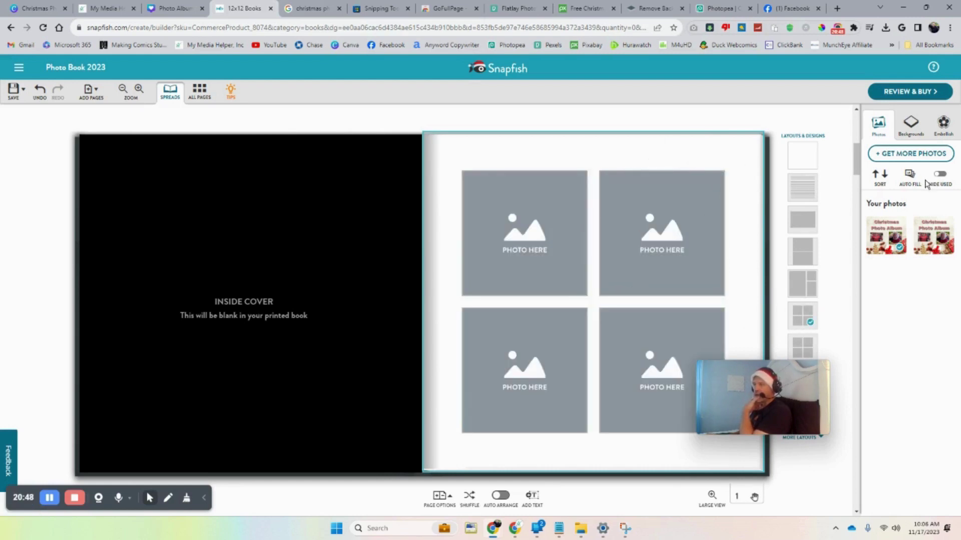
Step: Switch to Pexels, download the candy-cane and pine garland photo from the christmas background results, and switch to Photopea
click(595, 7)
click(510, 8)
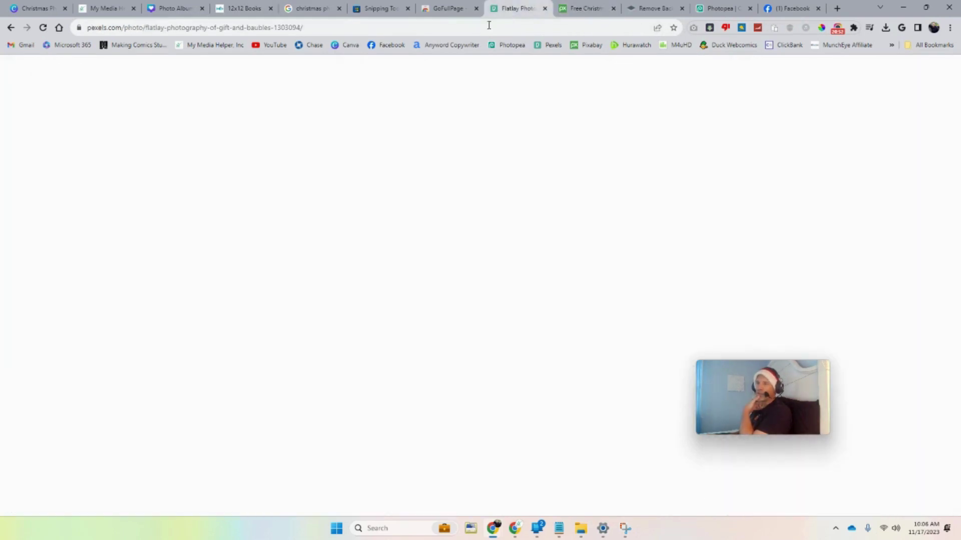
click(45, 87)
click(45, 86)
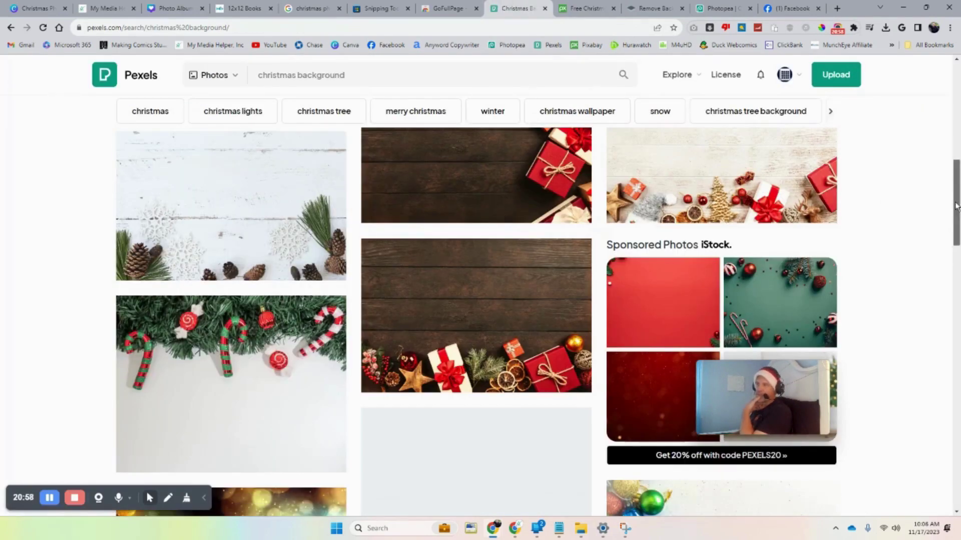
drag(954, 207, 958, 256)
scroll(957, 255, up, 5)
click(294, 329)
click(783, 97)
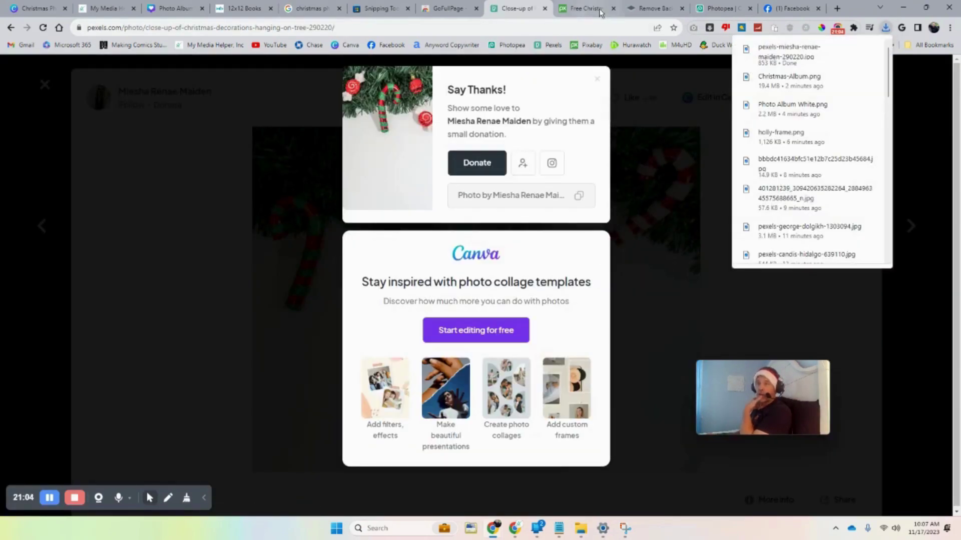
click(719, 8)
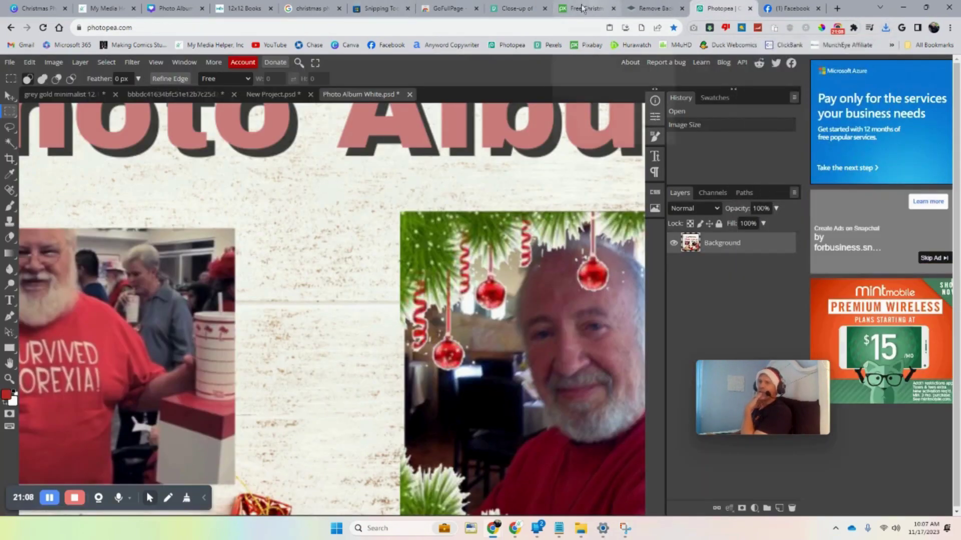
Step: Switch to the Snapfish photo book and upload pexels-miesha-renae-maiden-290220 from the computer's Downloads folder
click(235, 9)
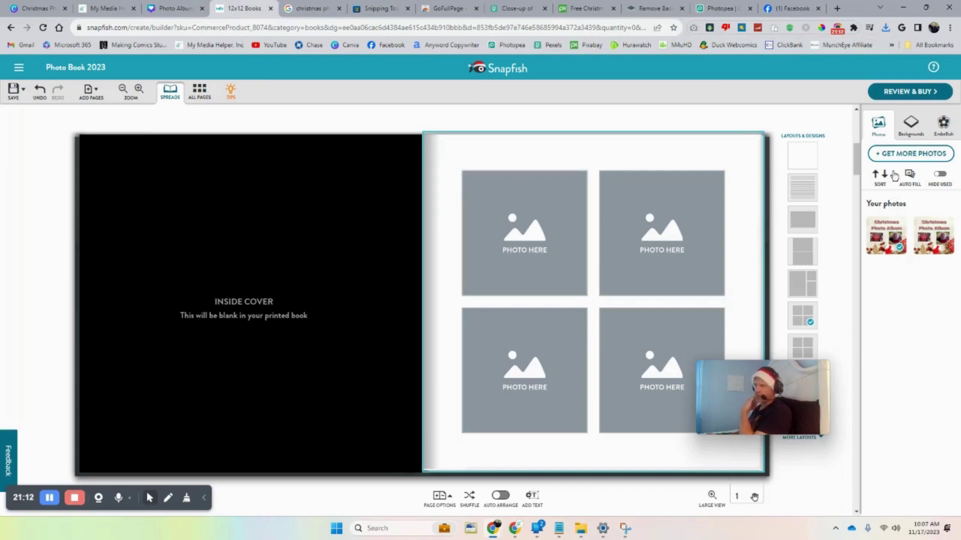
click(908, 154)
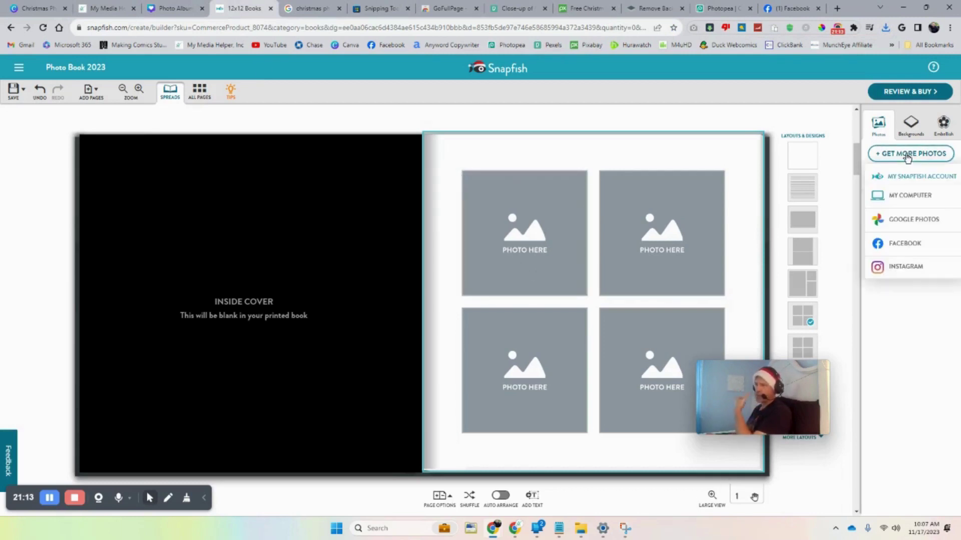
click(911, 197)
click(477, 275)
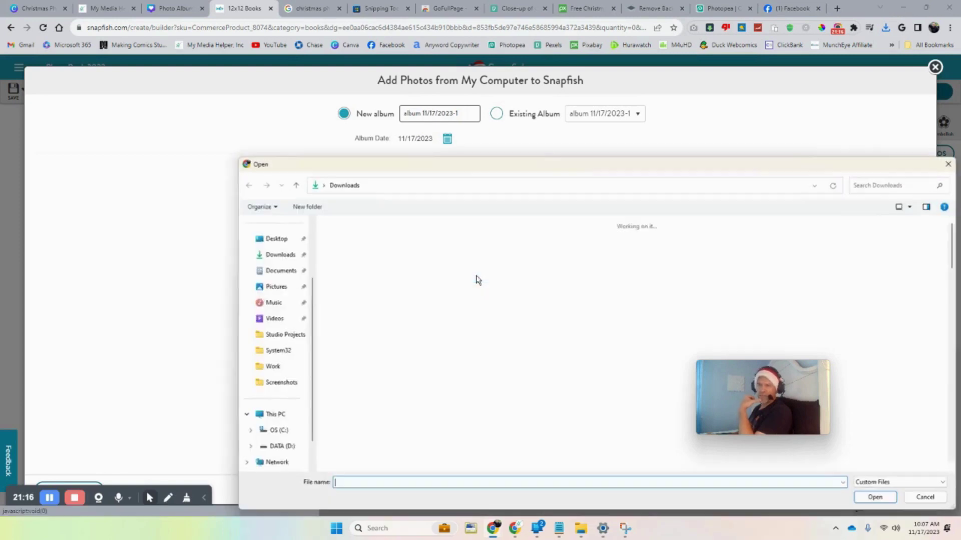
double_click(364, 275)
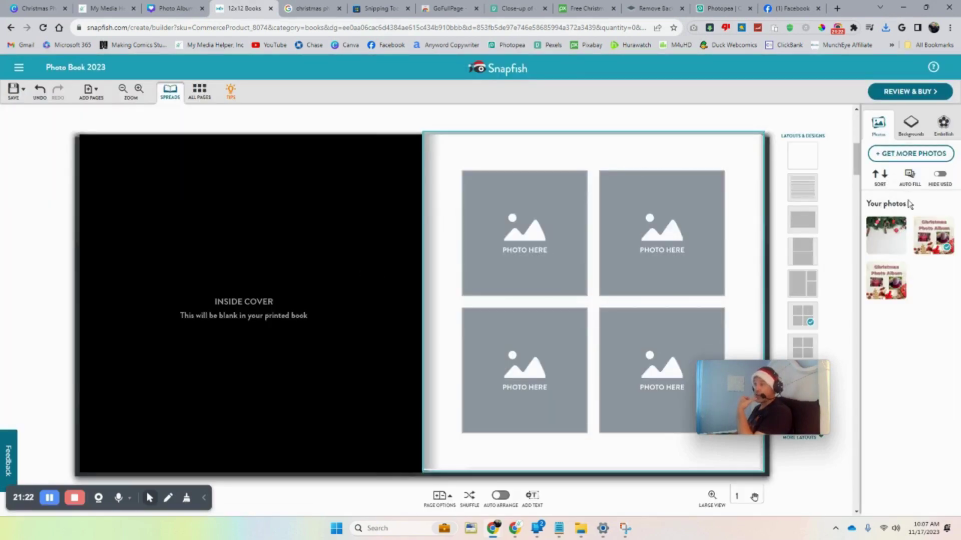
Step: Add the Christmas garland photo to page 1 and expand it to fill the whole page behind the placeholders
drag(883, 231, 680, 155)
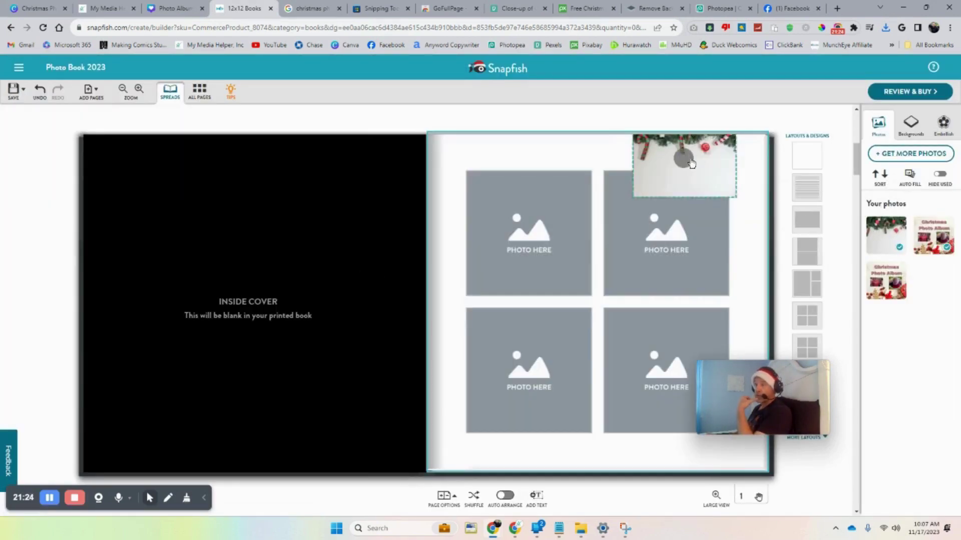
right_click(705, 169)
click(684, 178)
drag(683, 165, 536, 239)
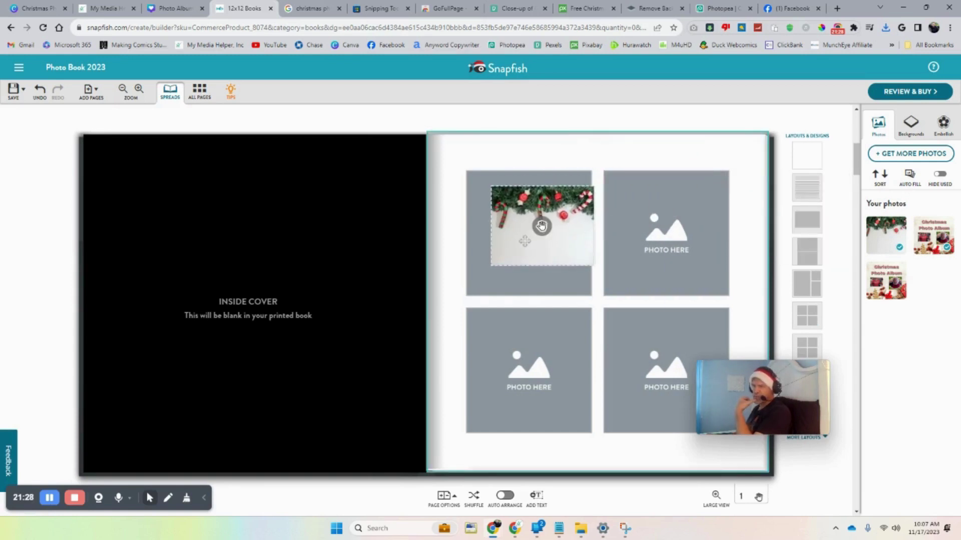
click(542, 226)
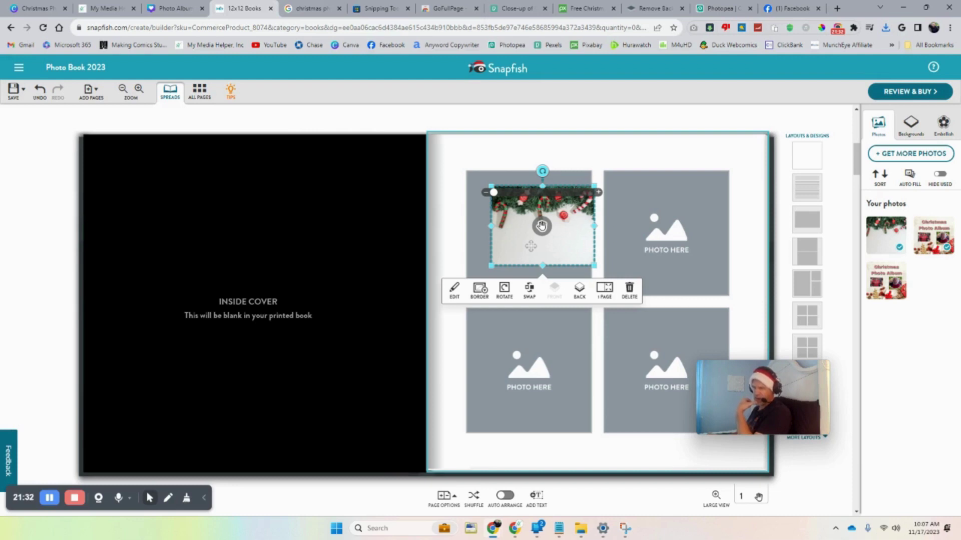
click(605, 289)
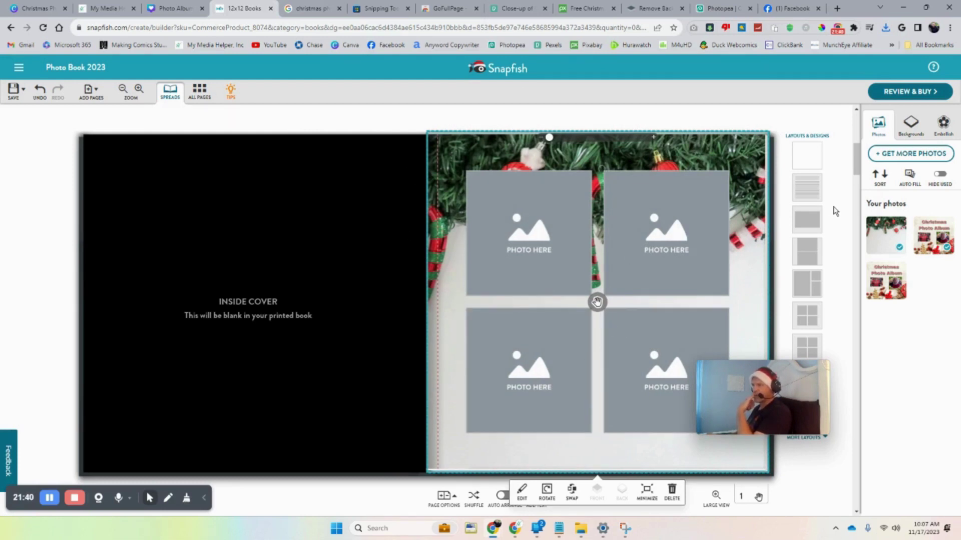
Step: Upload download (2) from the computer and place it in the upper-left photo placeholder on page 1
click(899, 159)
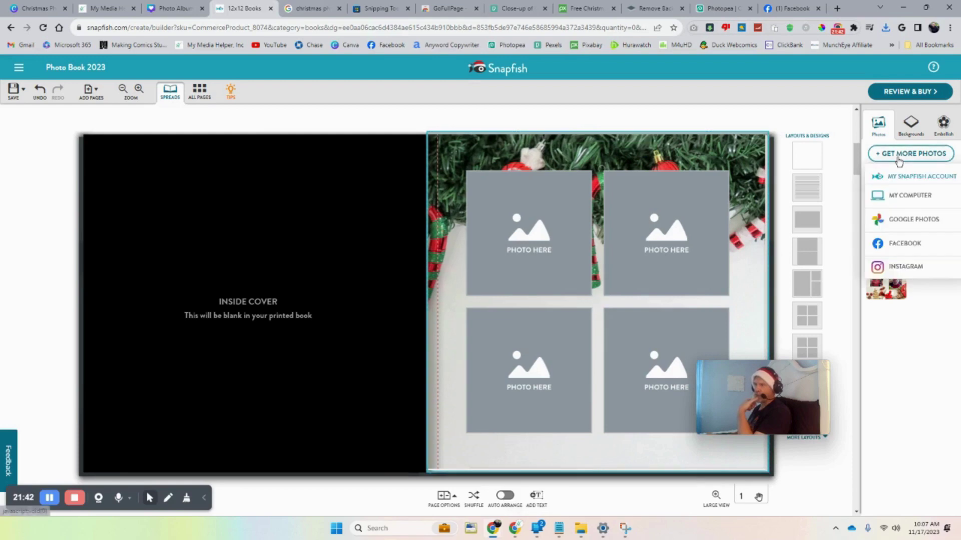
click(912, 198)
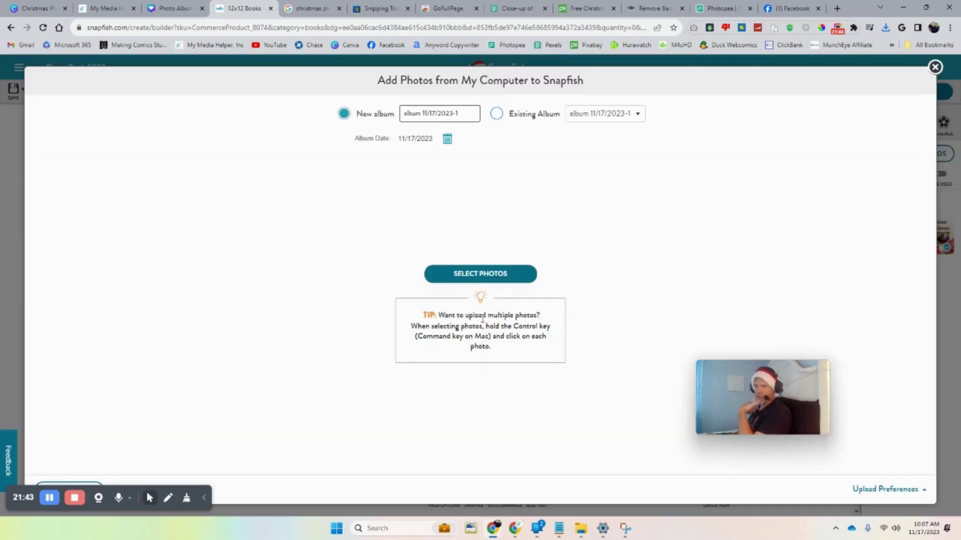
click(504, 276)
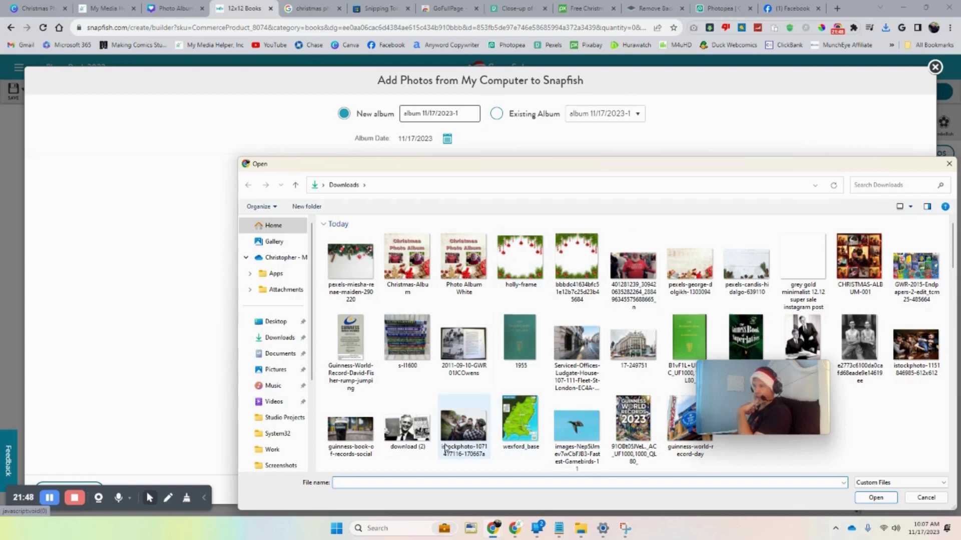
double_click(403, 427)
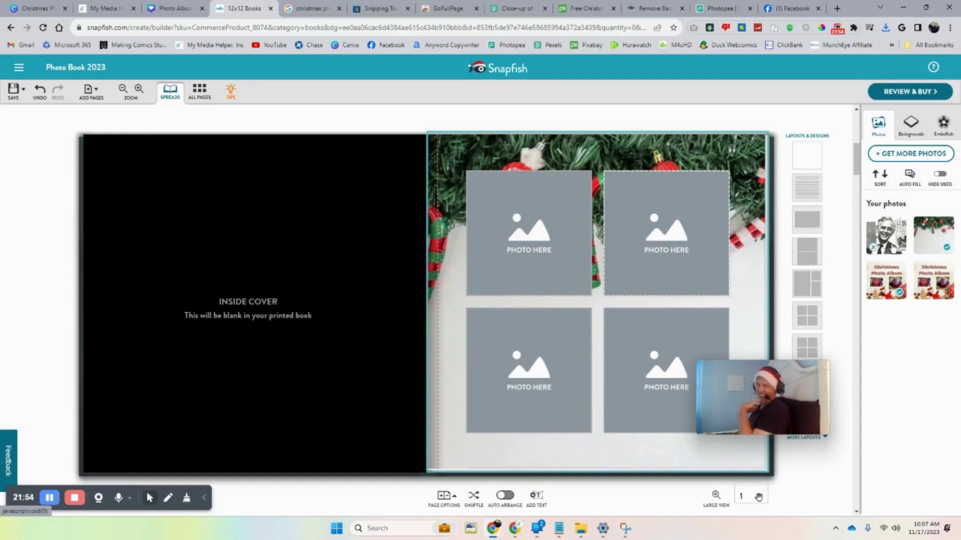
drag(893, 246, 535, 242)
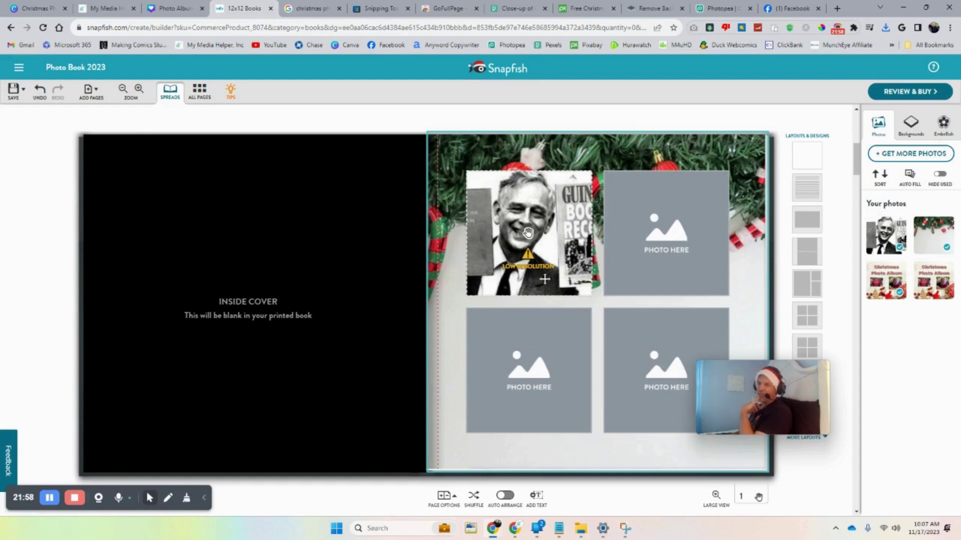
Step: Switch to Photopea
click(721, 8)
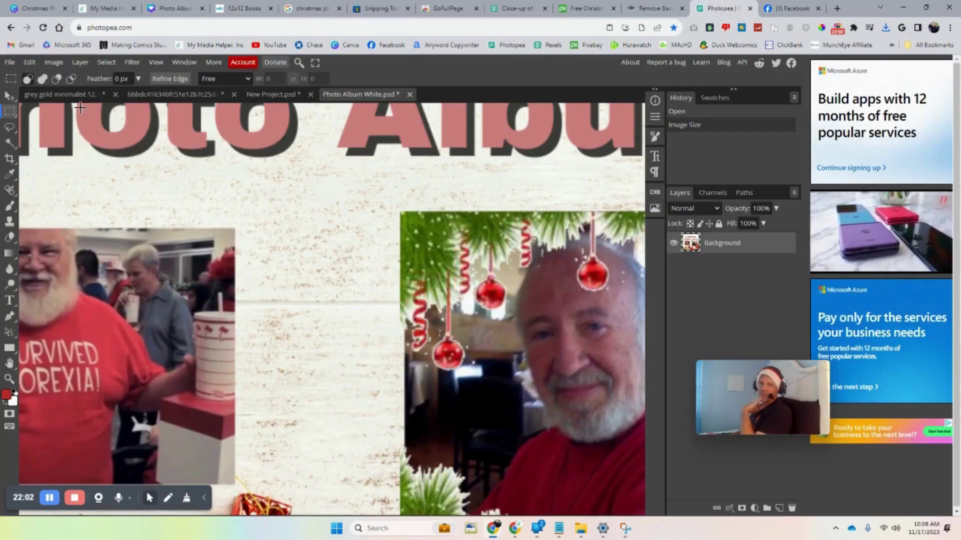
click(19, 64)
click(24, 85)
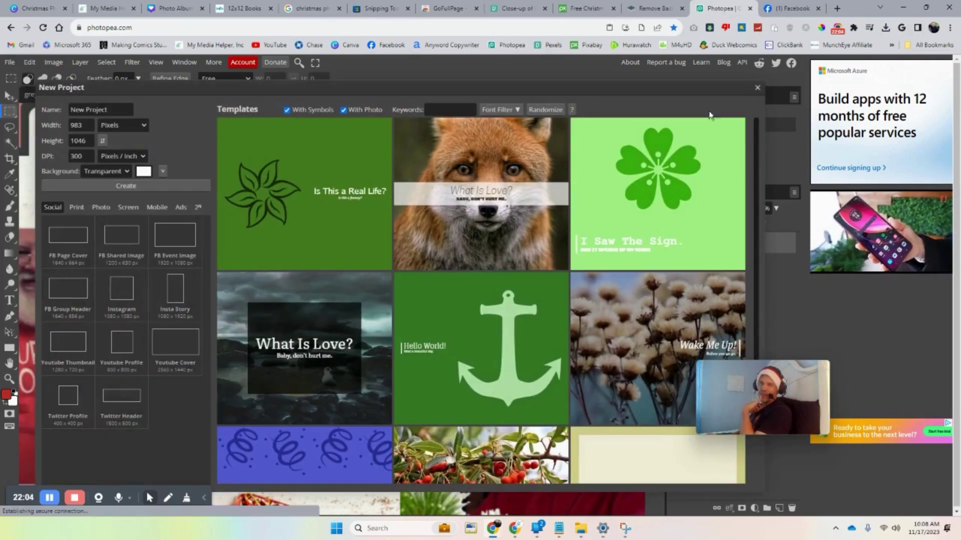
key(Escape)
Step: Open the image-1 file, the black-and-white photo of two men in suits
click(9, 64)
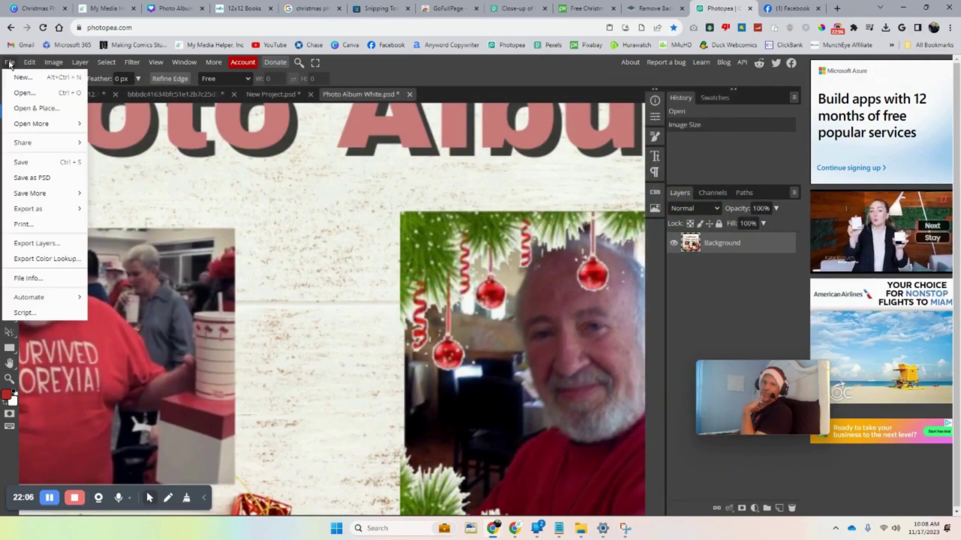
click(30, 92)
double_click(521, 420)
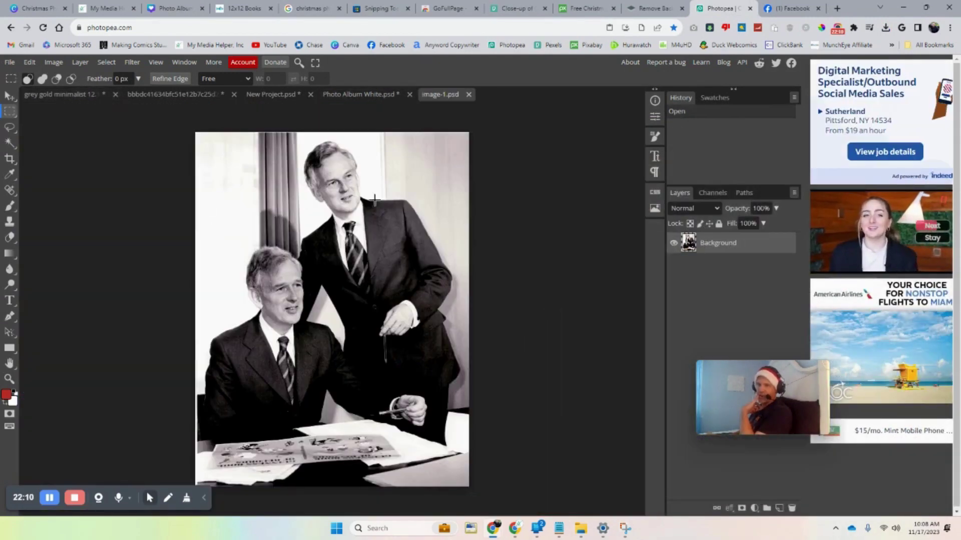
Step: Set the resolution of the two-men photo to 300 DPI in Image Size
click(53, 62)
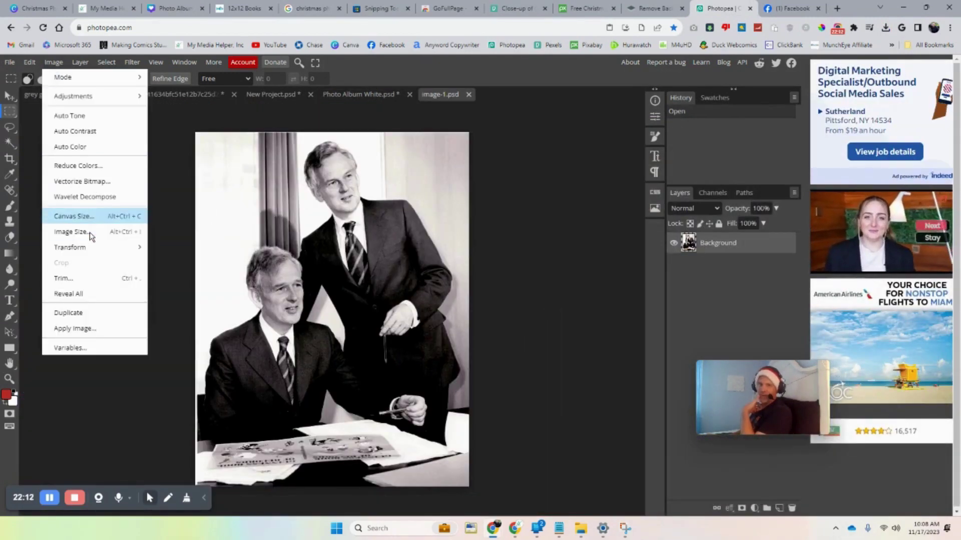
click(72, 232)
double_click(128, 203)
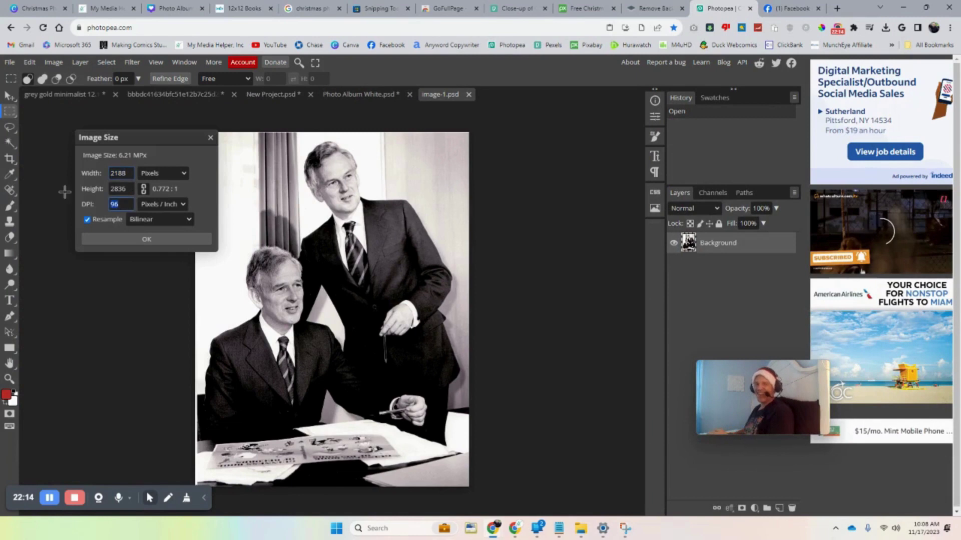
text(300)
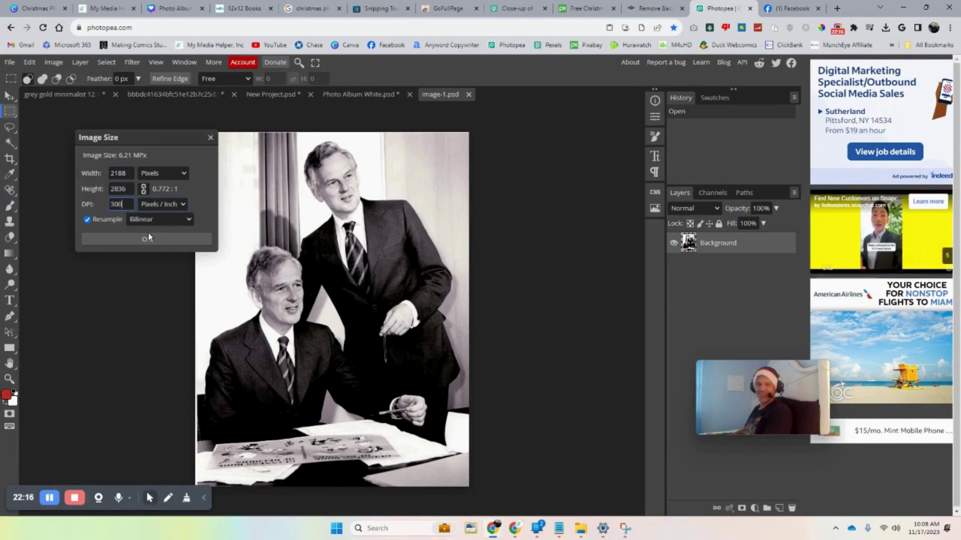
click(127, 170)
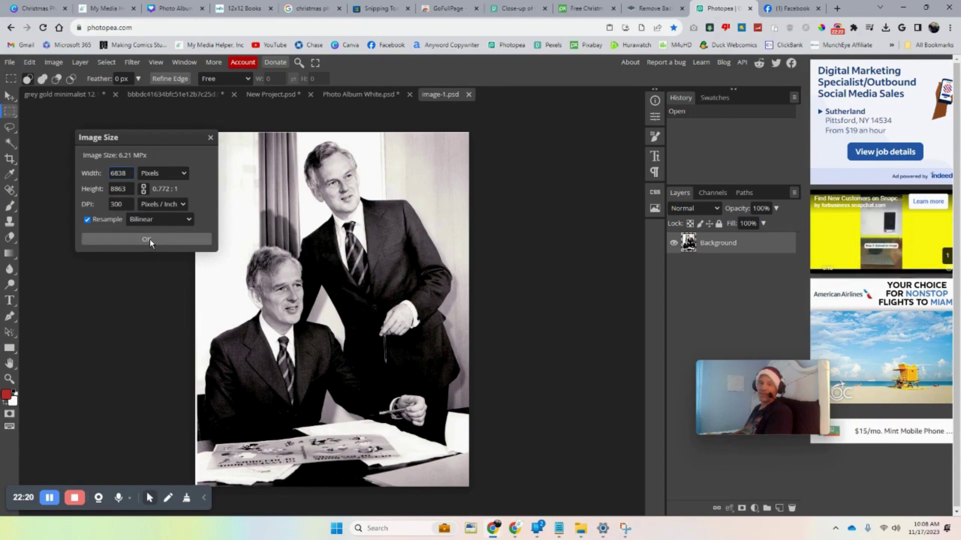
click(149, 239)
Step: Export the resized photo as a PNG named uncle-brock
click(9, 62)
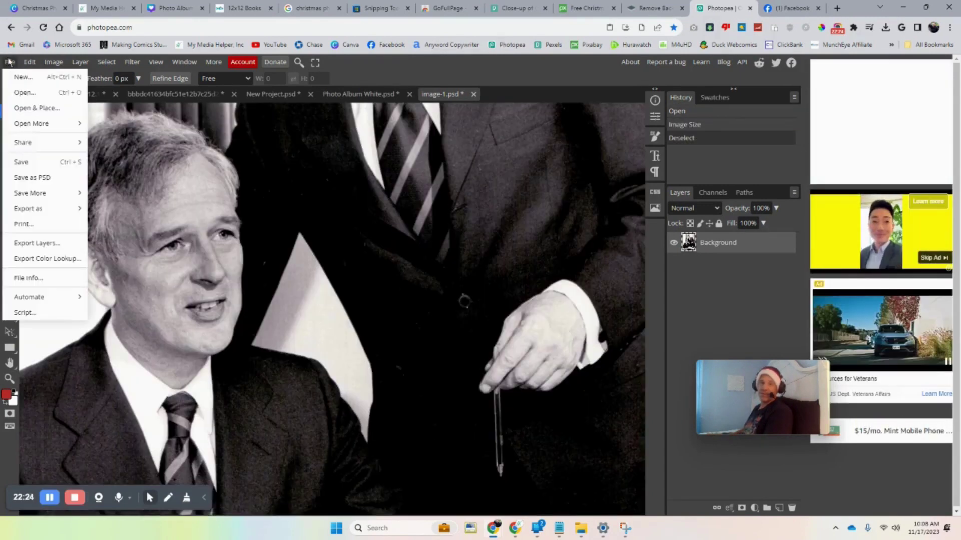
mouse_move(71, 212)
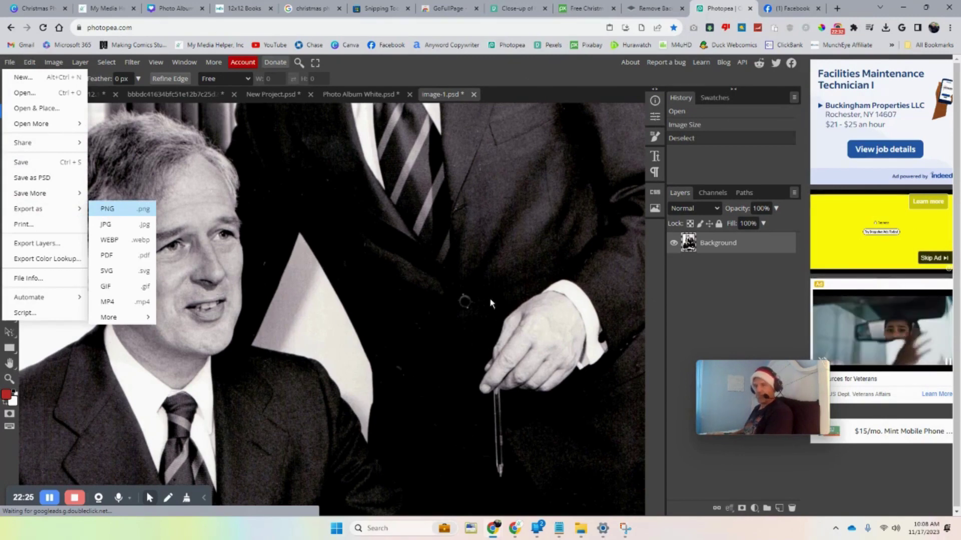
click(108, 208)
triple_click(366, 169)
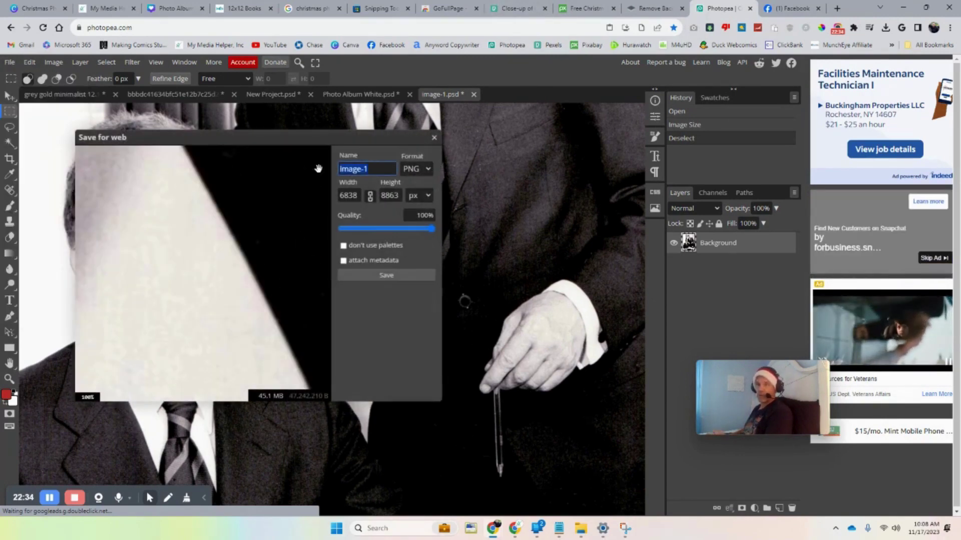
text(uncle-brock)
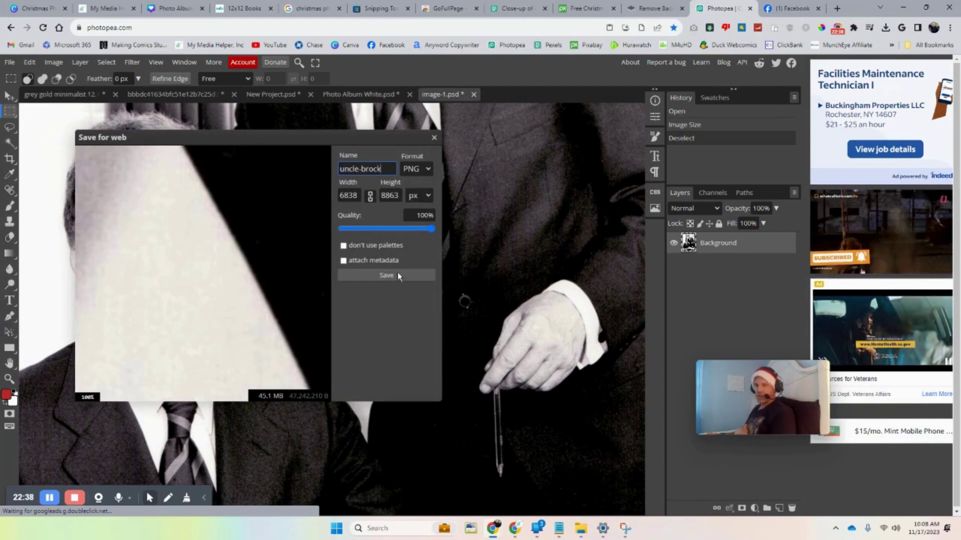
click(398, 275)
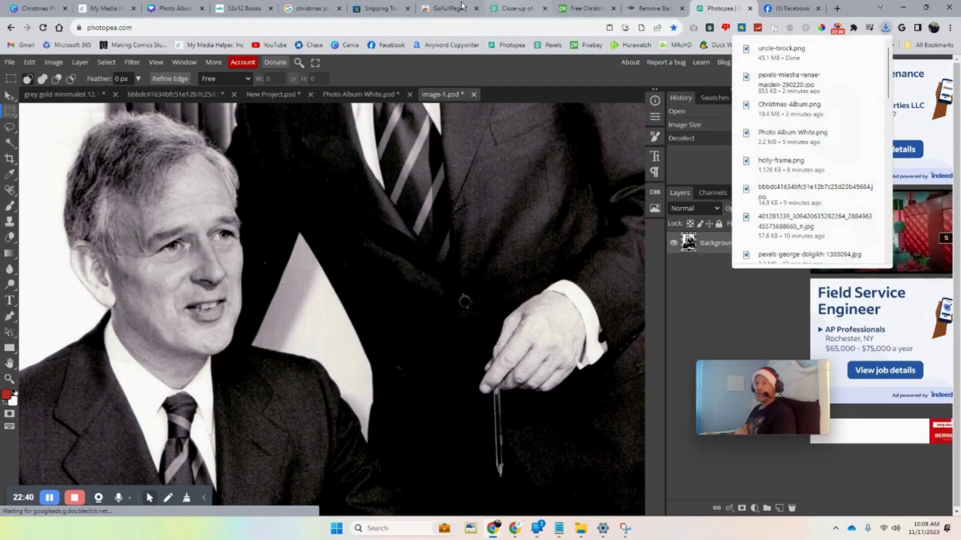
Step: Switch back to the Snapfish photo book and upload uncle-brock.png from the computer
click(244, 8)
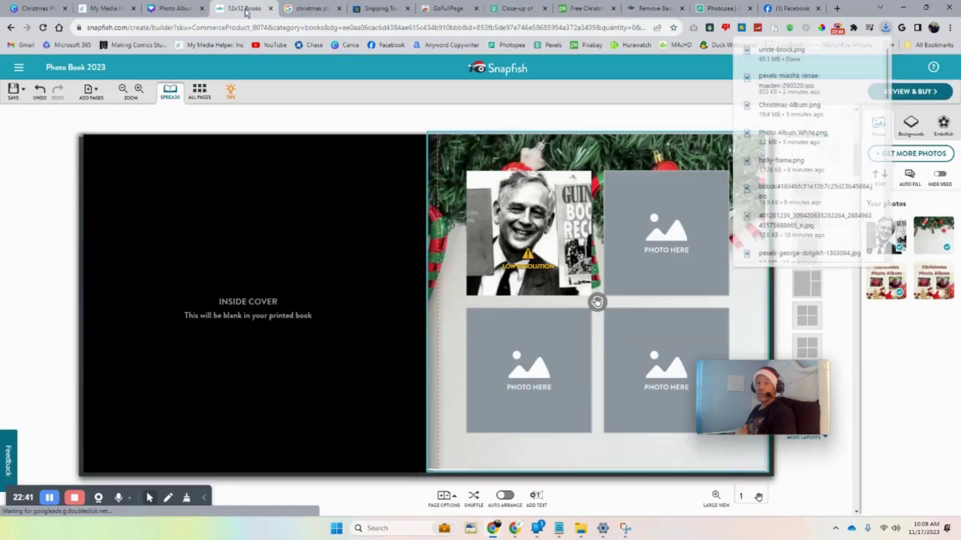
click(655, 235)
click(895, 159)
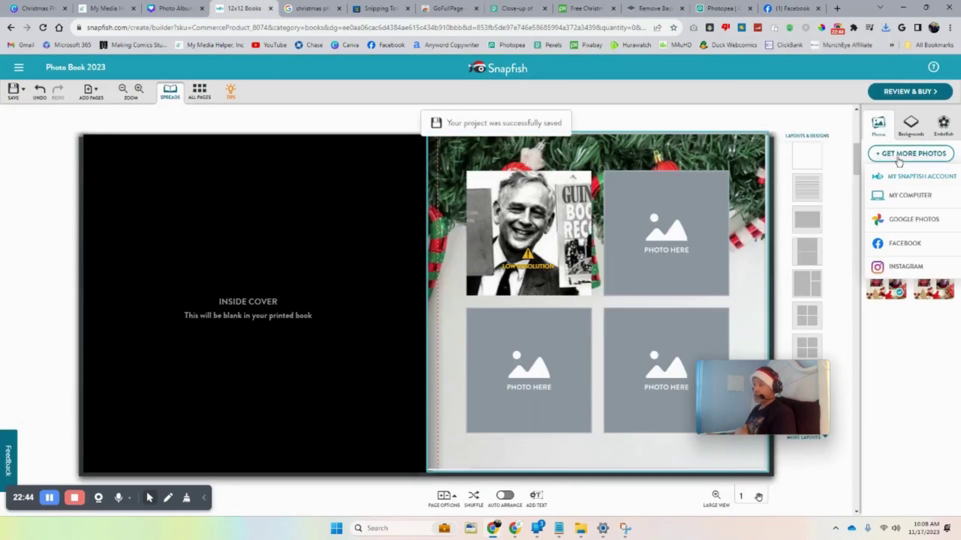
click(902, 197)
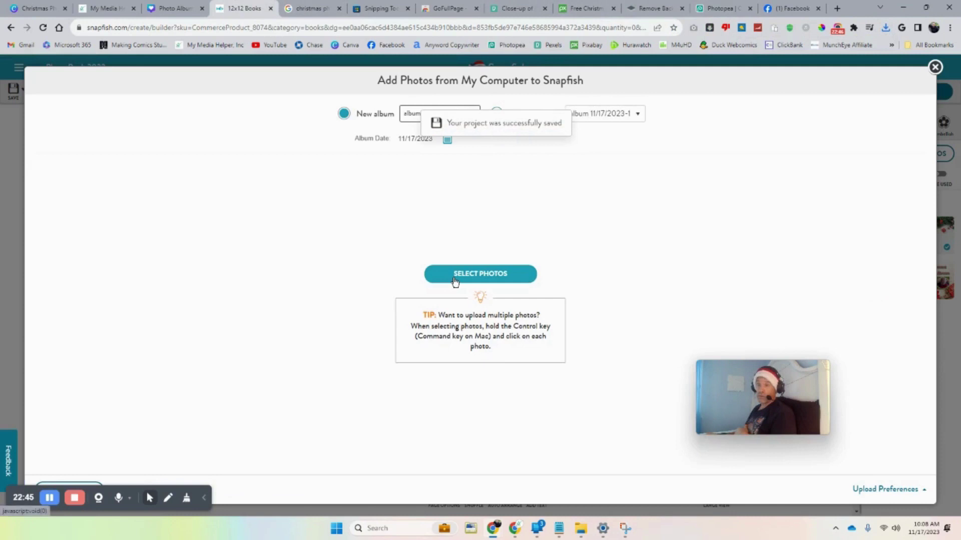
click(453, 281)
double_click(348, 269)
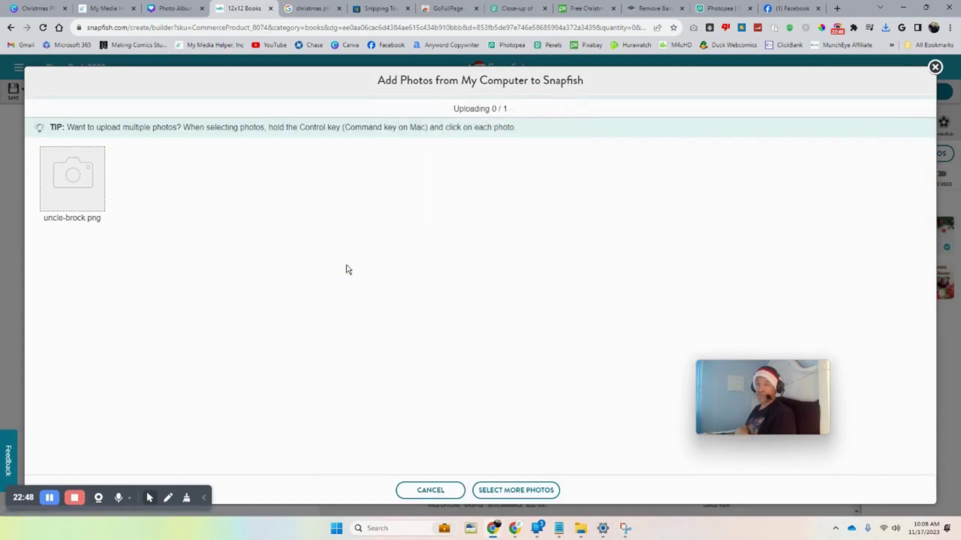
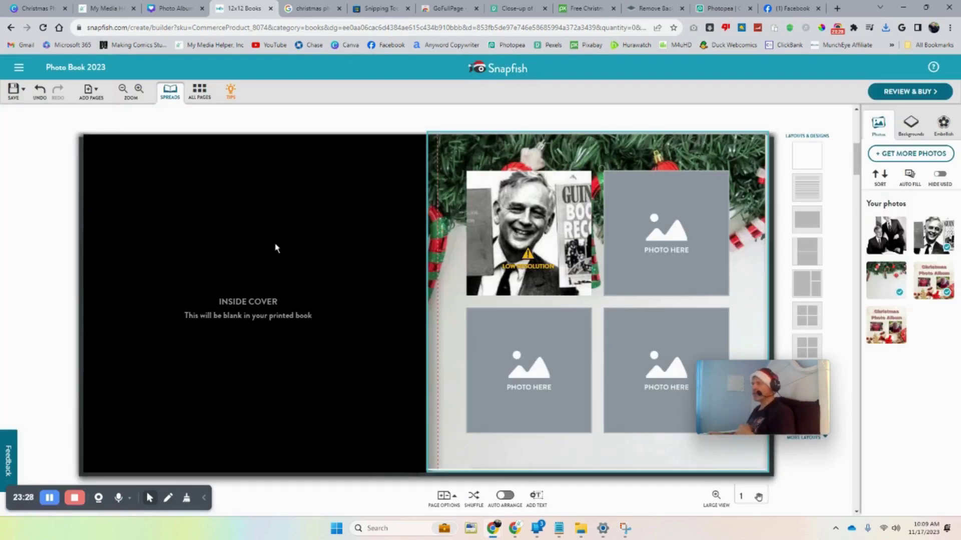
Step: Place the two-men photo in the upper-right placeholder on page 1 and shift its crop to show both men's faces
drag(880, 240, 683, 257)
click(689, 230)
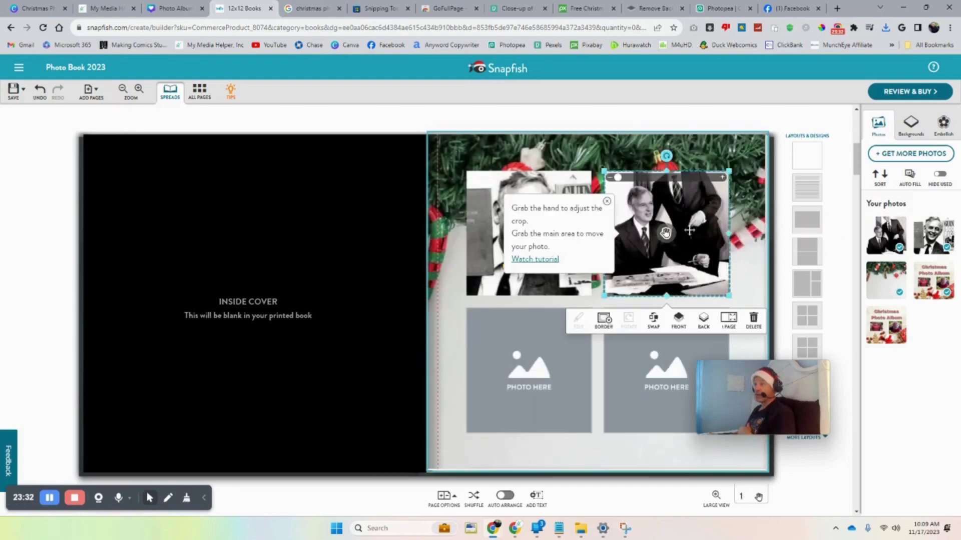
drag(689, 230, 692, 245)
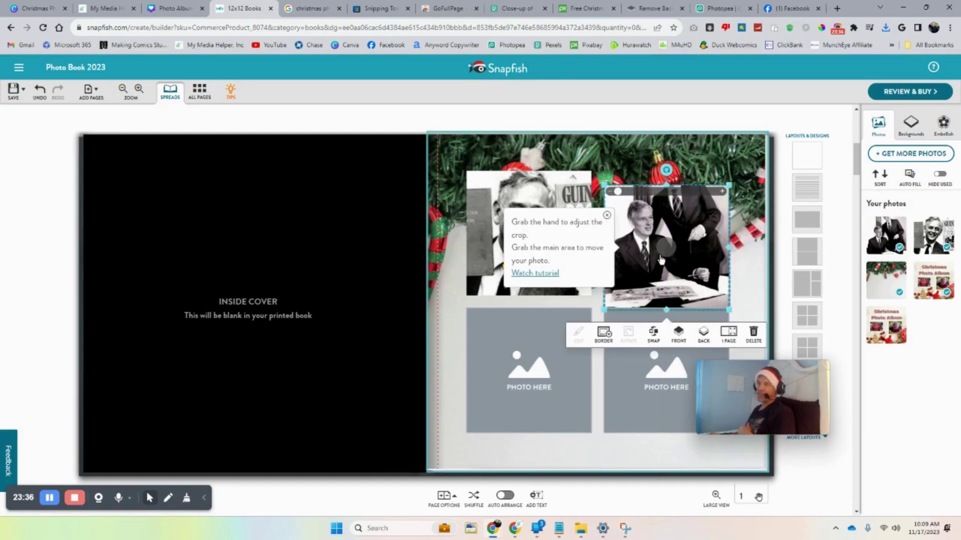
click(39, 92)
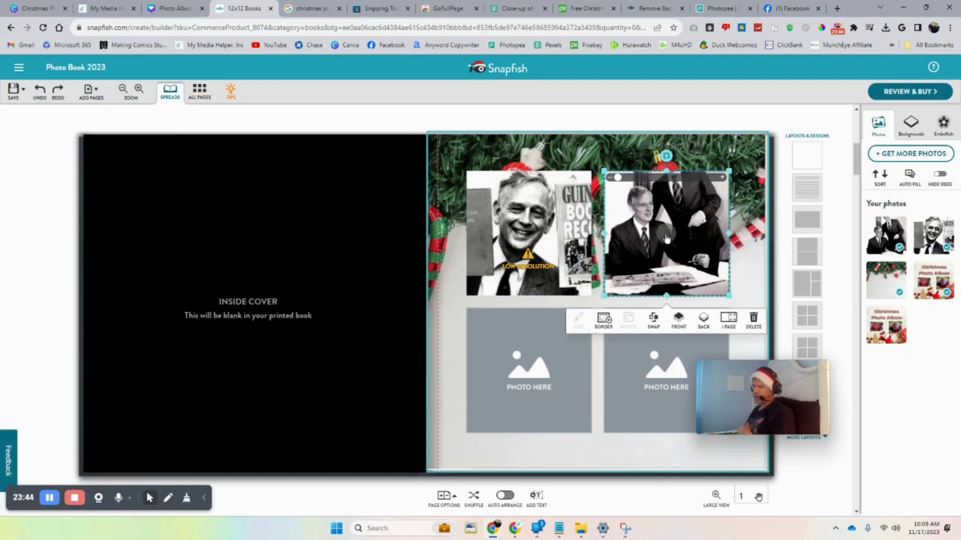
drag(665, 233, 659, 264)
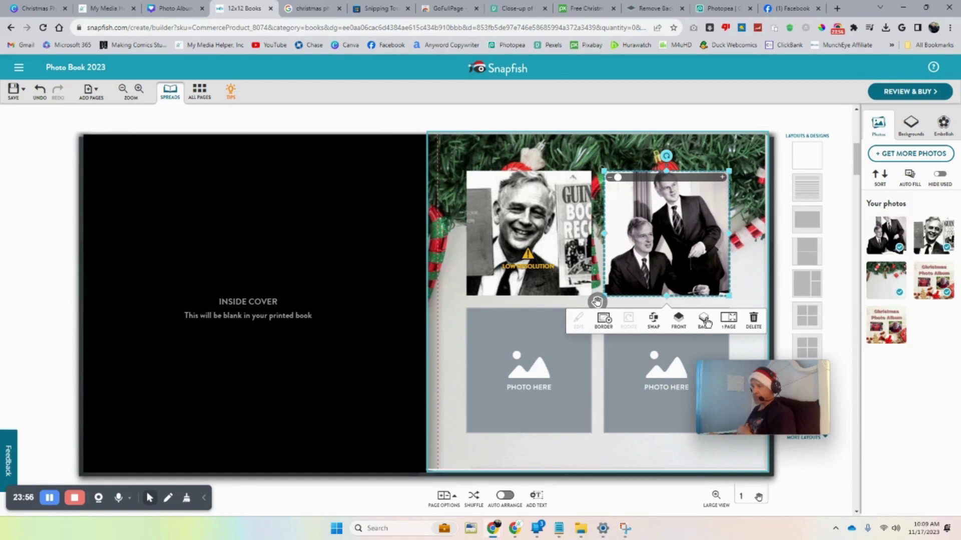
Step: Move on to the first blank inside spread of the photo book and select its left page
click(557, 459)
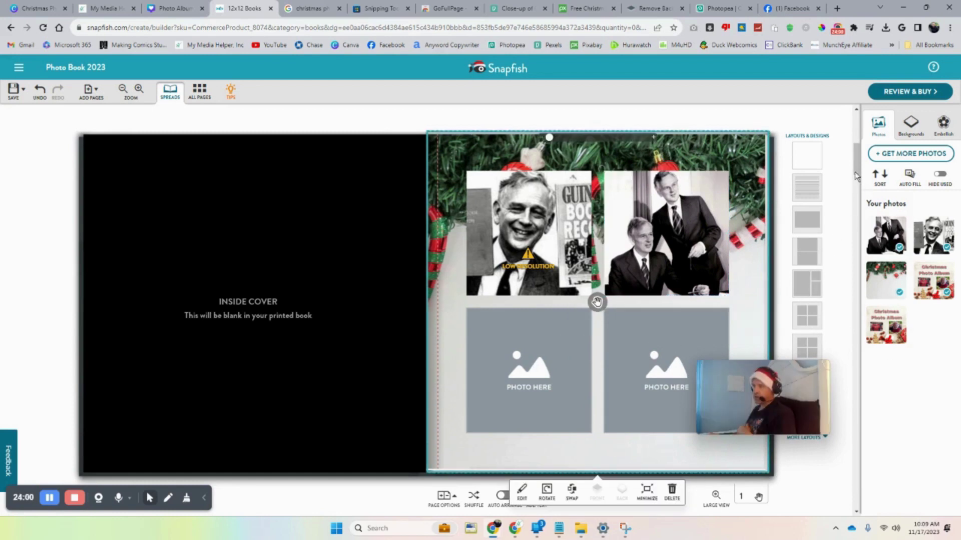
drag(856, 160, 855, 194)
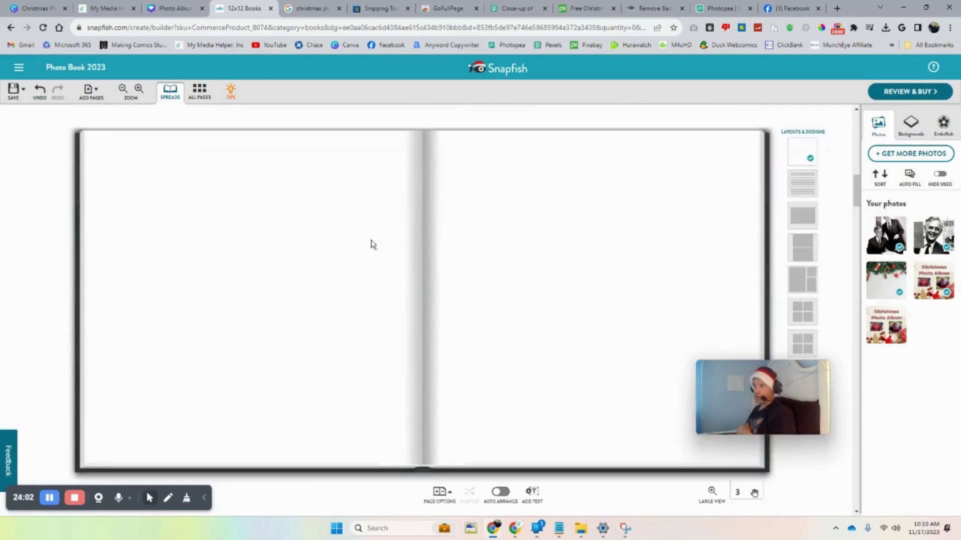
click(346, 251)
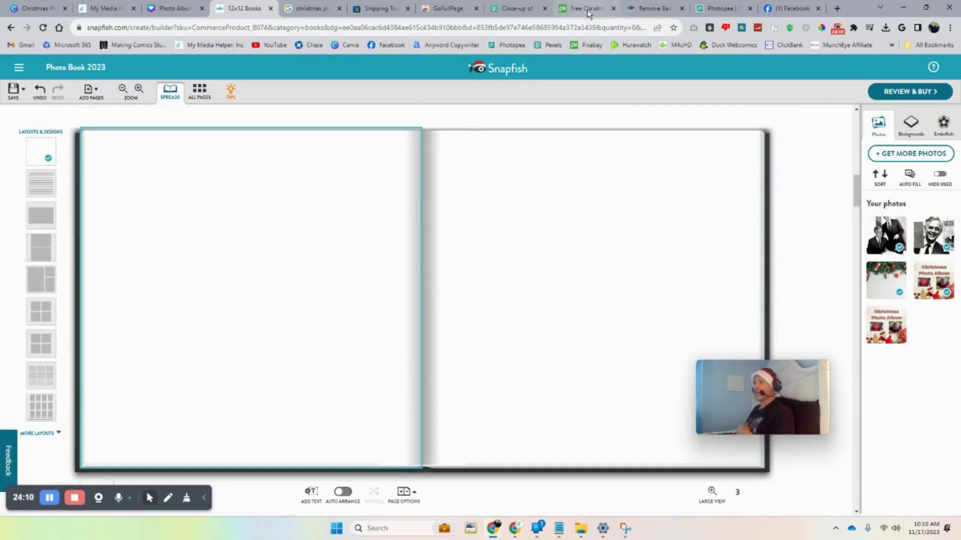
Step: Switch to Photopea, check the red square document and return to the image-1.psd photo of the two men
click(720, 9)
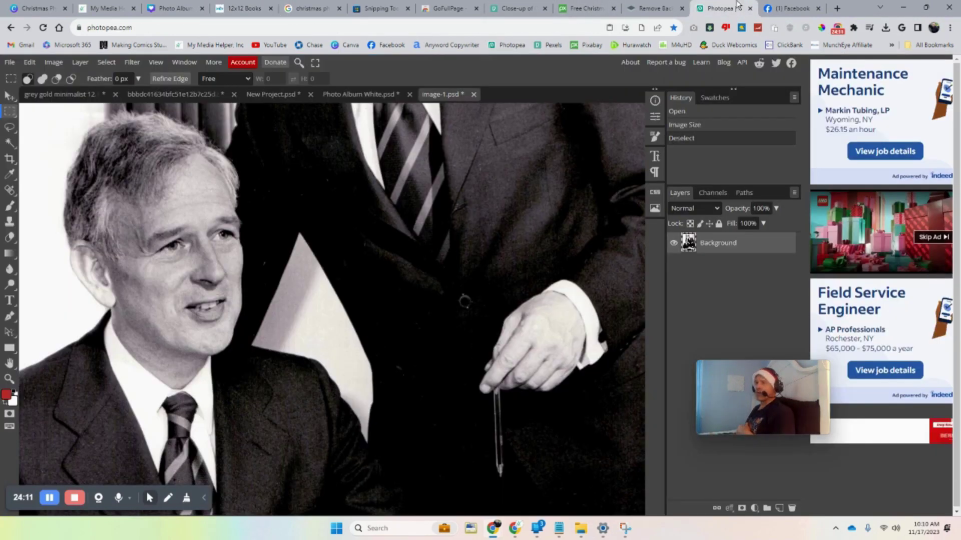
click(34, 93)
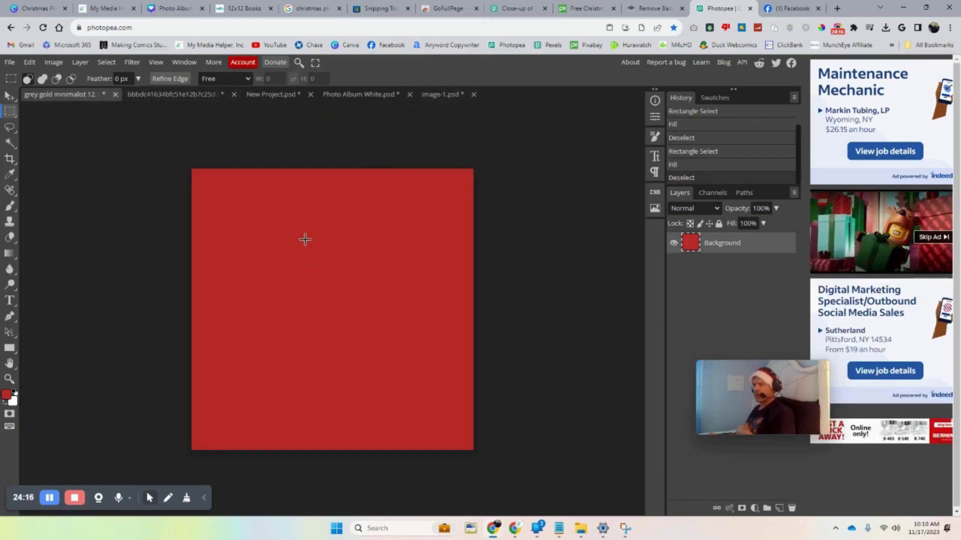
click(434, 96)
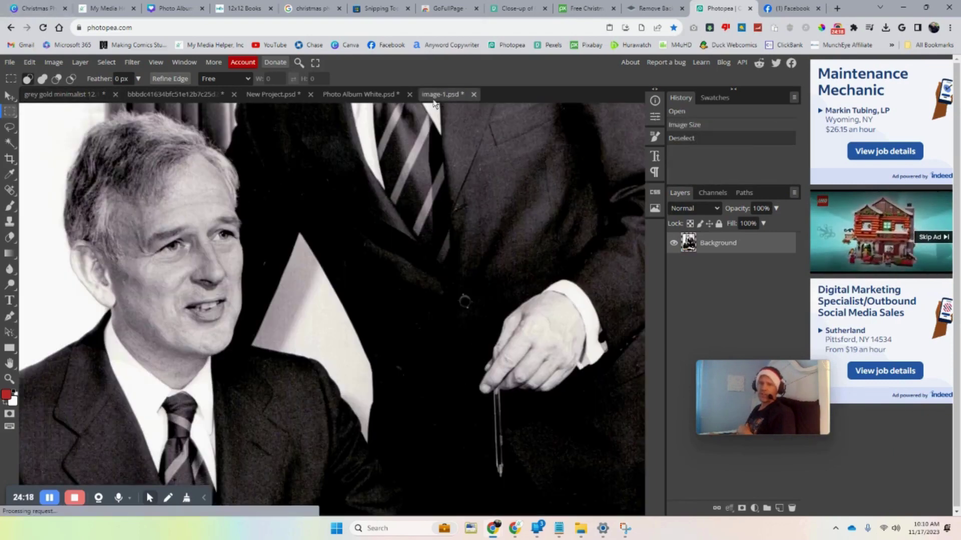
Step: Select the entire two-men photo with a rectangular selection and copy it
click(9, 377)
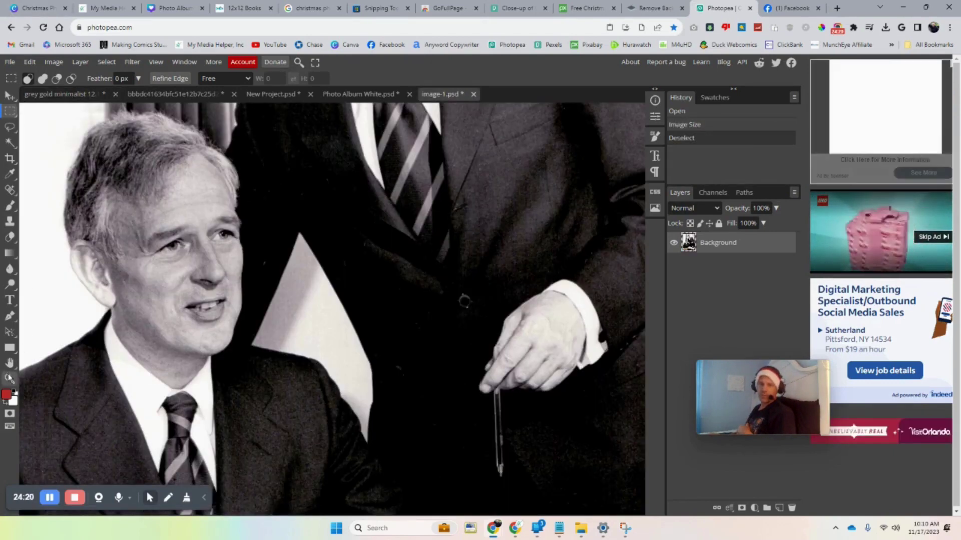
right_click(238, 202)
click(280, 225)
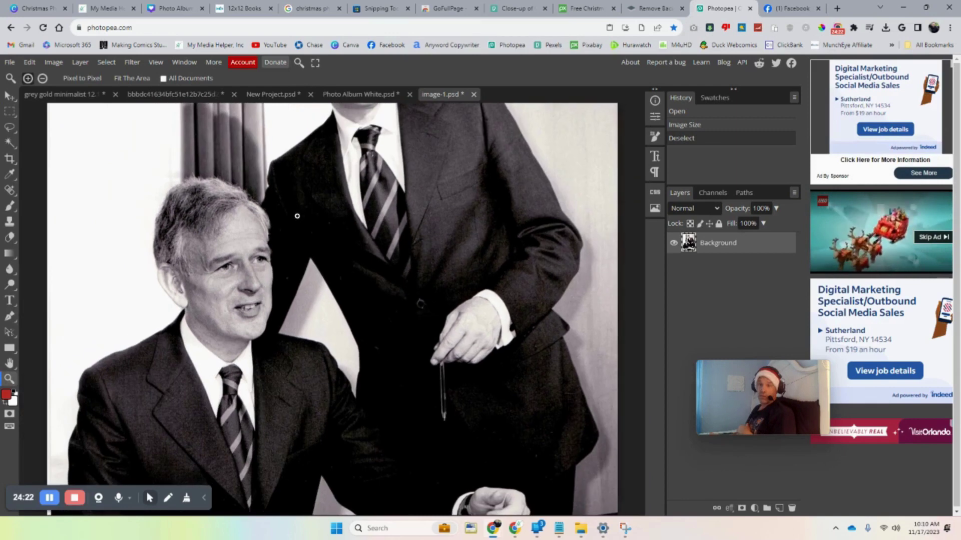
right_click(299, 218)
click(338, 242)
right_click(319, 199)
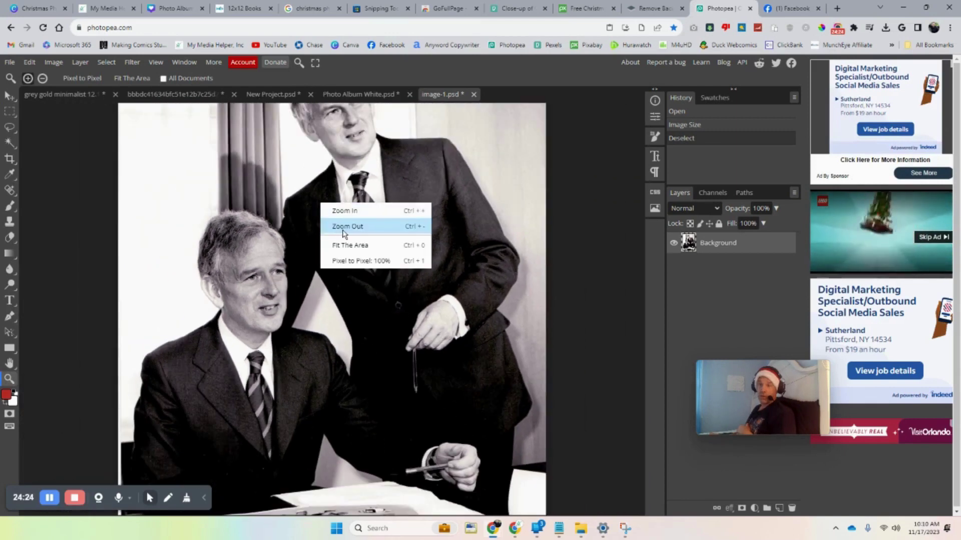
click(344, 224)
right_click(336, 212)
click(350, 235)
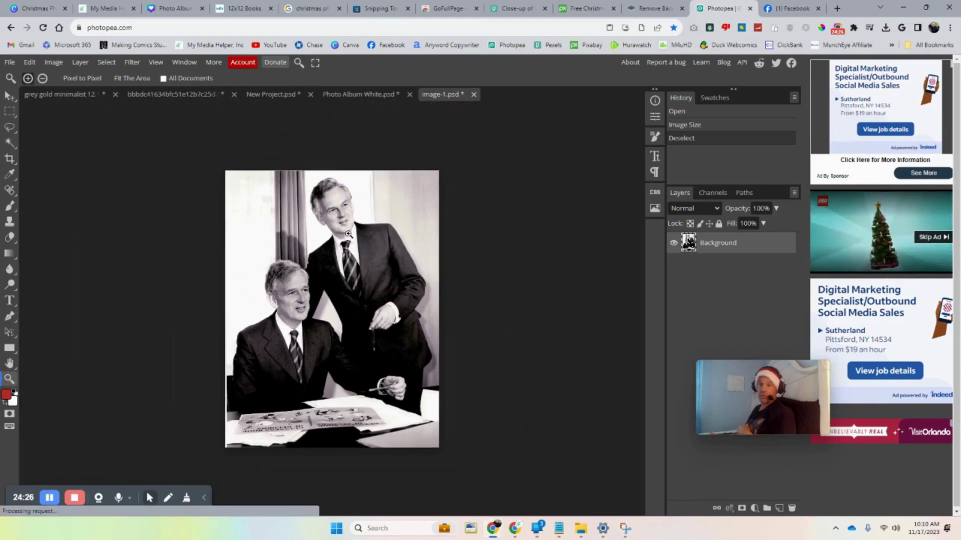
click(9, 115)
drag(206, 157, 758, 537)
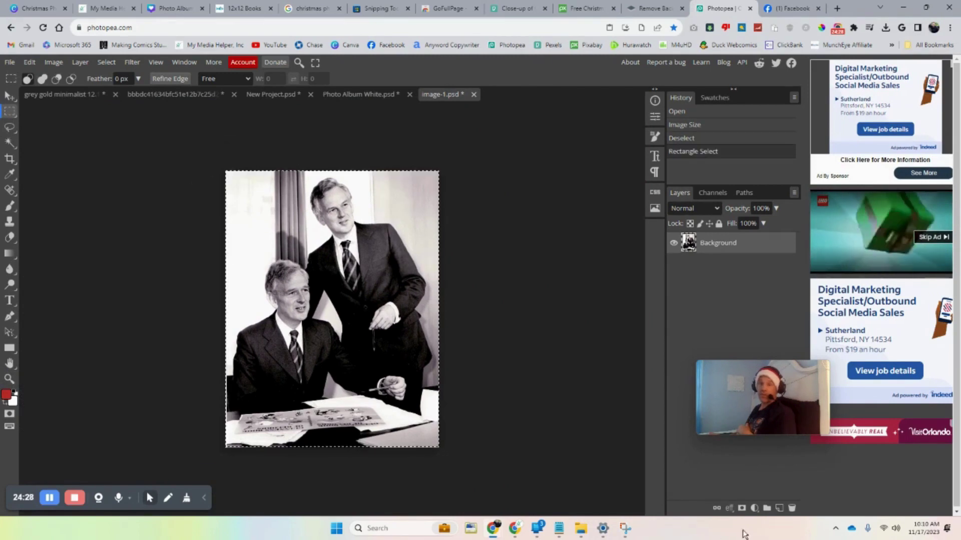
click(54, 62)
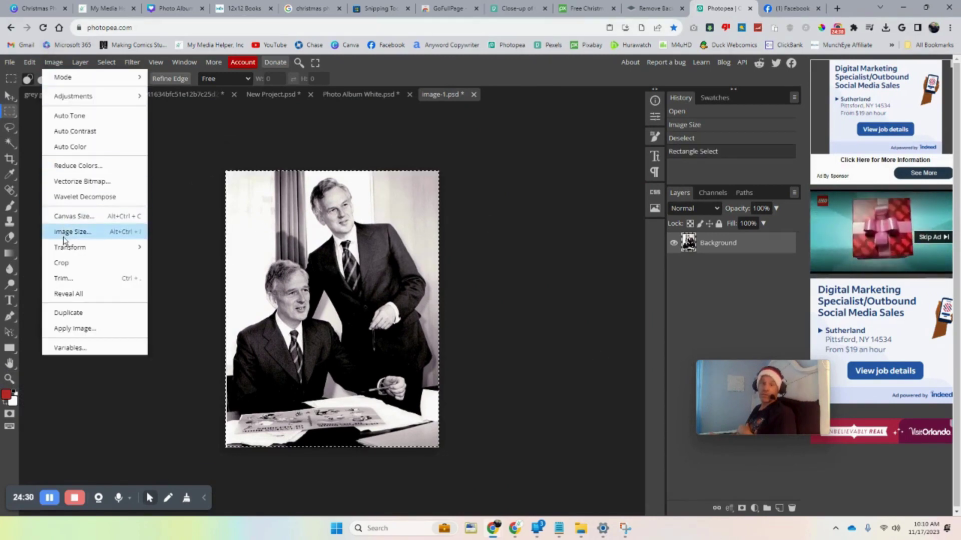
click(29, 62)
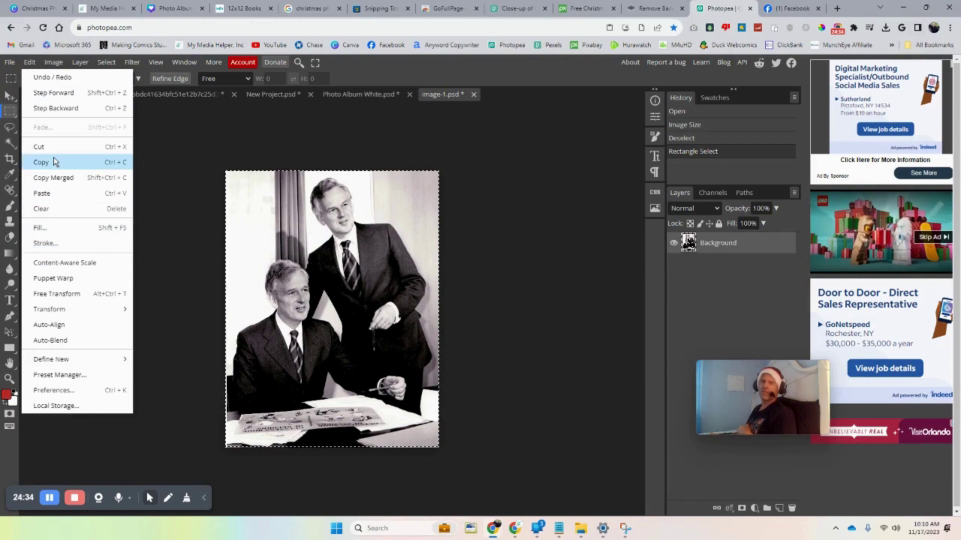
click(70, 163)
click(66, 159)
Step: Paste the copied two-men photo into the red square document as a new layer
double_click(58, 96)
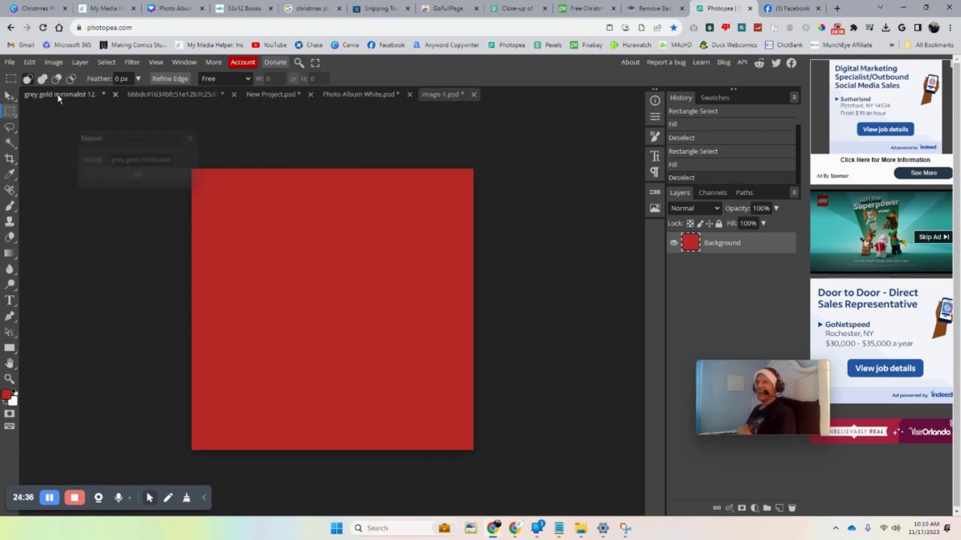
click(193, 139)
click(29, 63)
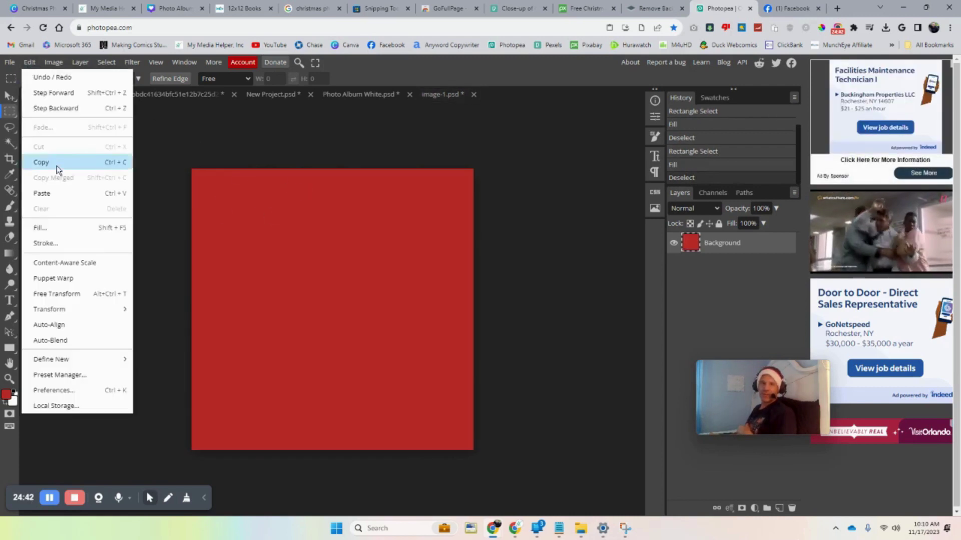
click(53, 192)
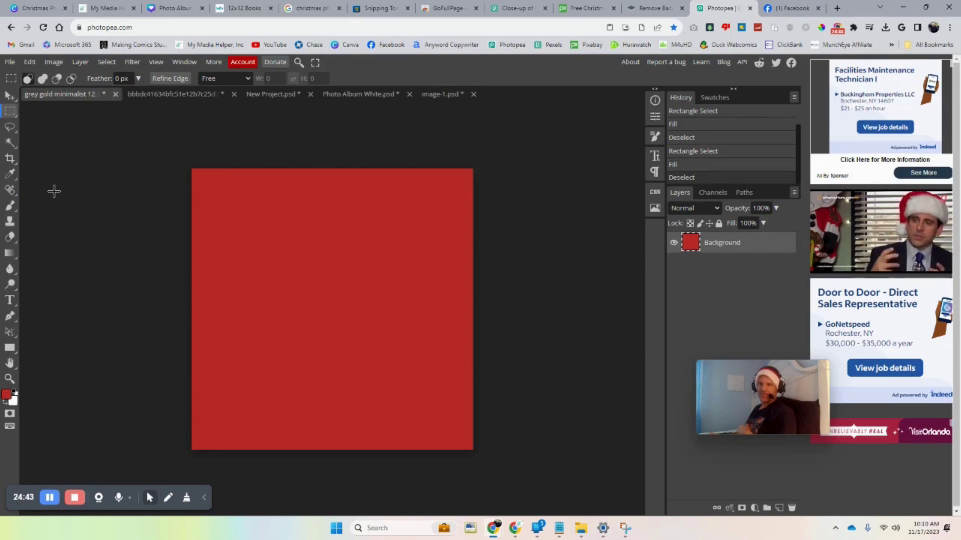
click(322, 261)
Step: Scale the pasted photo with Free Transform to 15% in both width and height
right_click(325, 260)
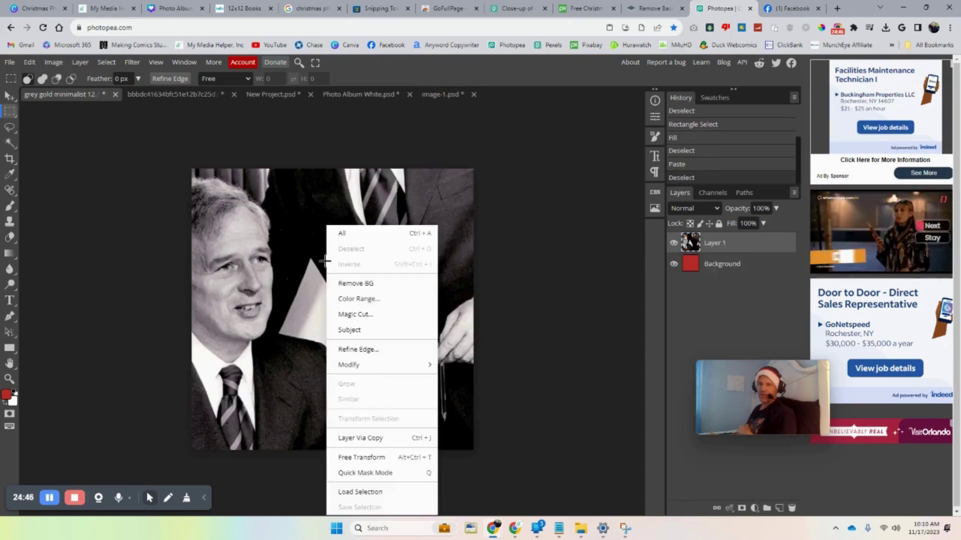
click(395, 461)
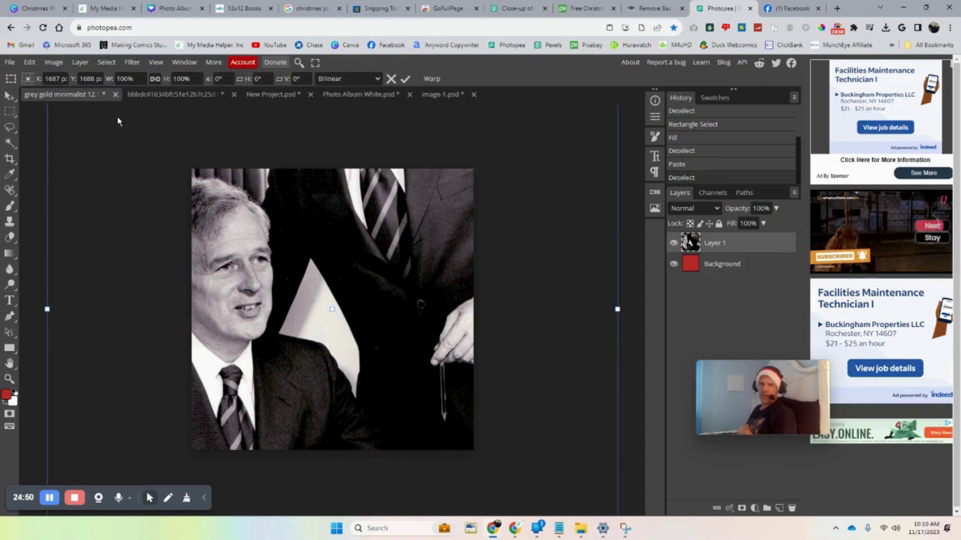
click(155, 82)
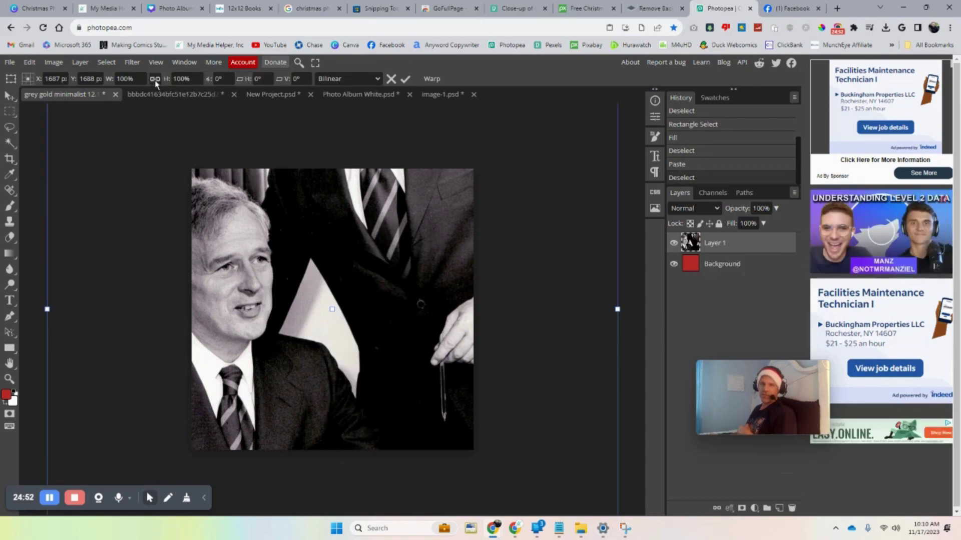
click(143, 79)
text(50)
click(194, 79)
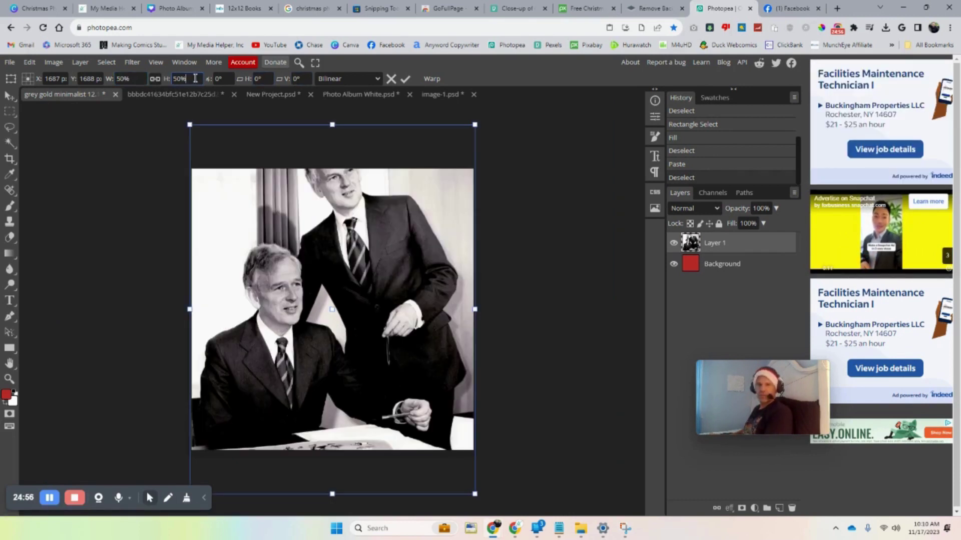
click(137, 77)
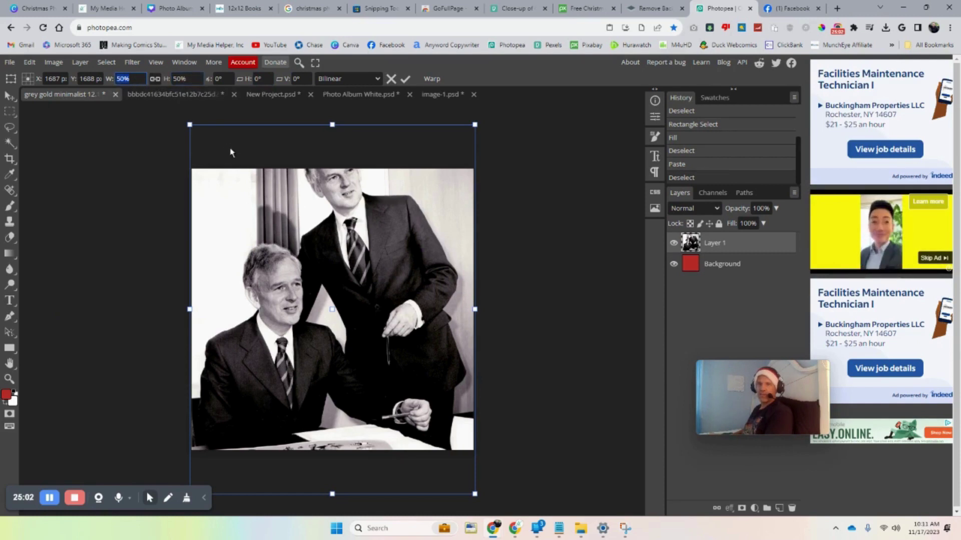
text(10)
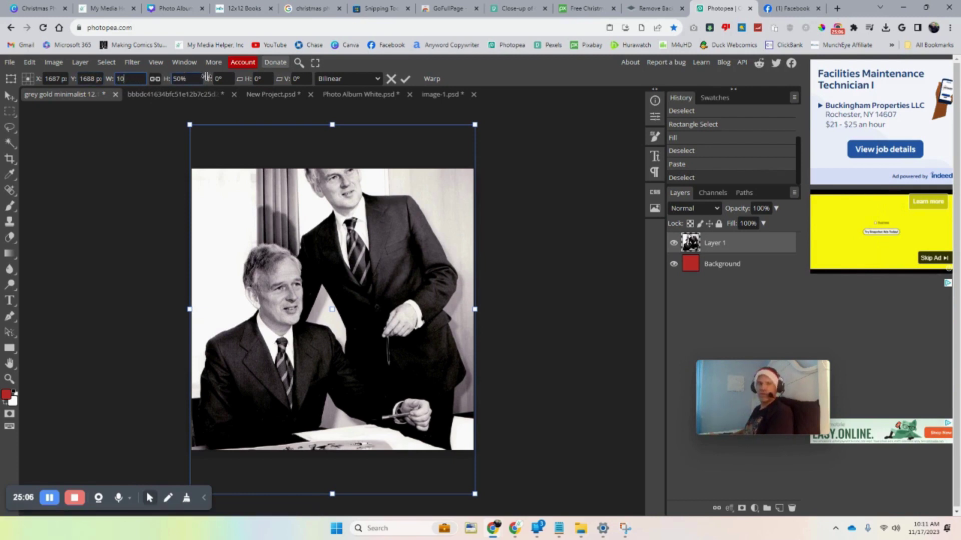
click(198, 78)
click(141, 80)
text(15)
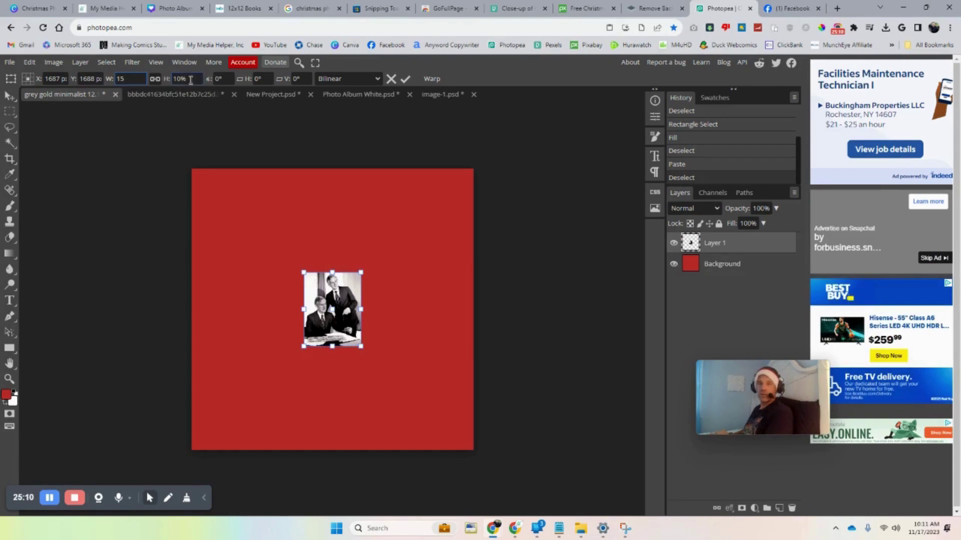
click(189, 80)
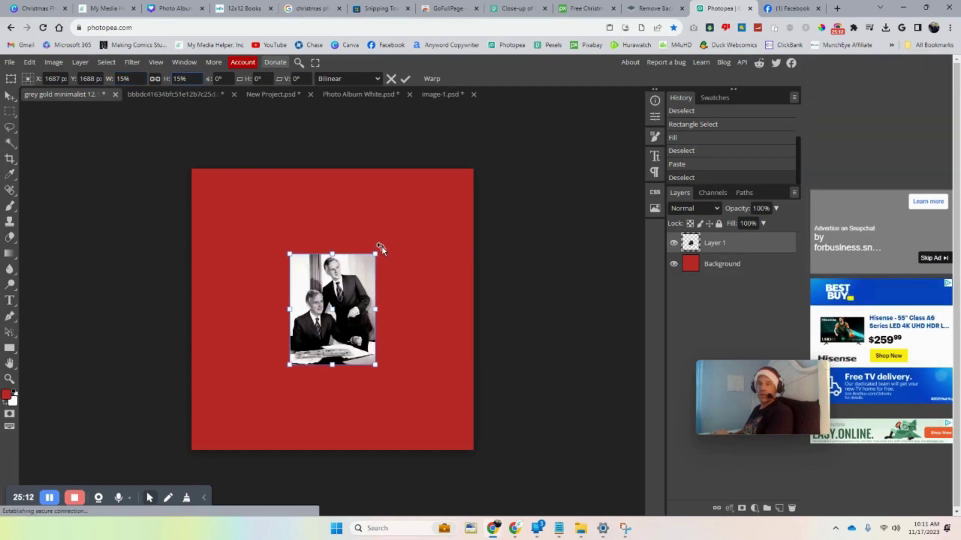
Step: Rotate the photo about 22.6° clockwise and move it to the upper-right area of the red background
drag(382, 247, 392, 275)
drag(335, 298, 411, 242)
right_click(405, 239)
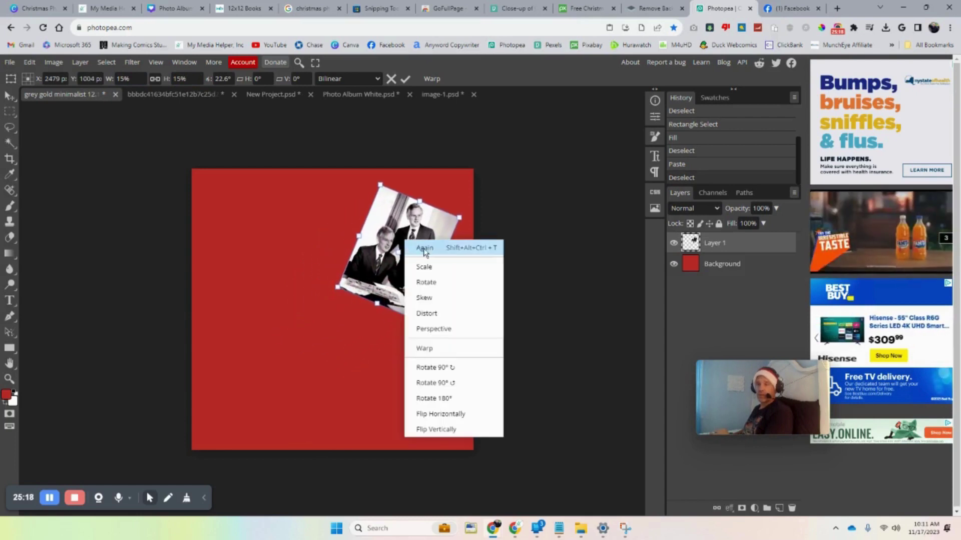
Step: Try to copy and paste the rotated photo while it is still being transformed
click(30, 62)
click(59, 164)
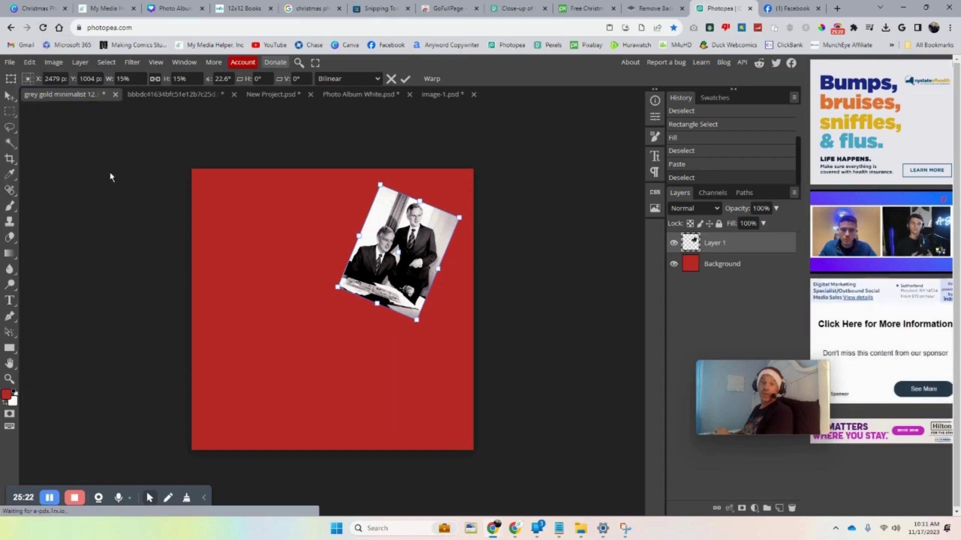
right_click(265, 212)
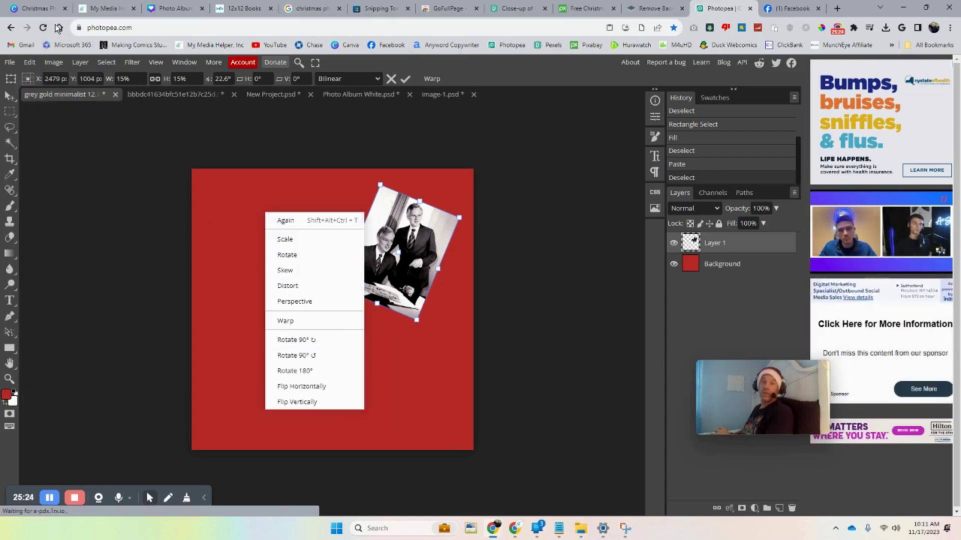
click(30, 62)
click(67, 193)
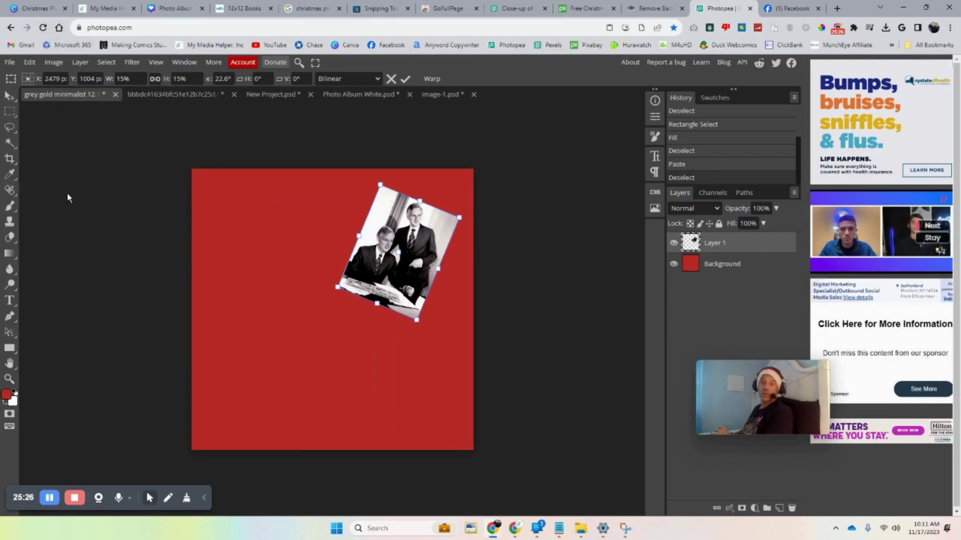
Step: Apply the transform, duplicate the photo layer and place the copy in the upper-left area of the red background
key(Return)
key(ctrl+j)
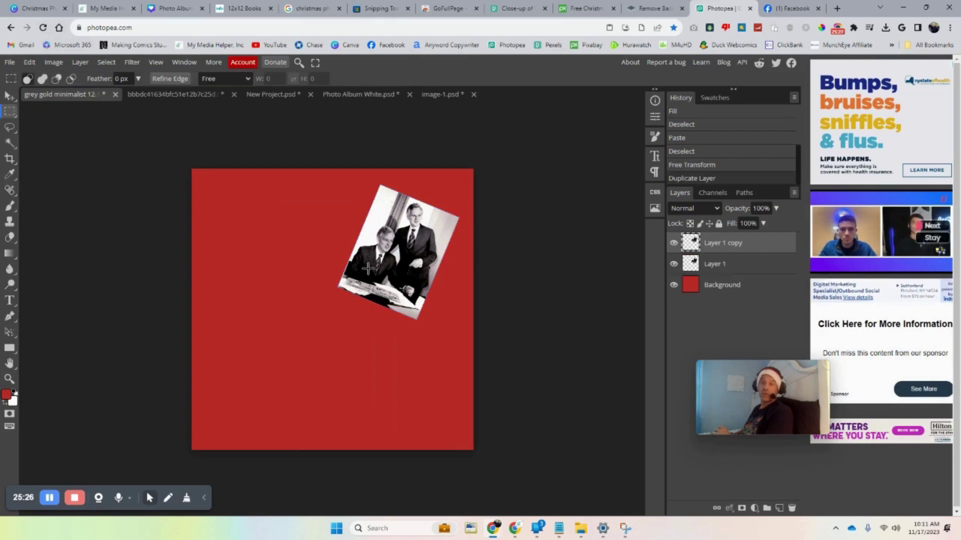
click(9, 94)
drag(390, 191, 264, 203)
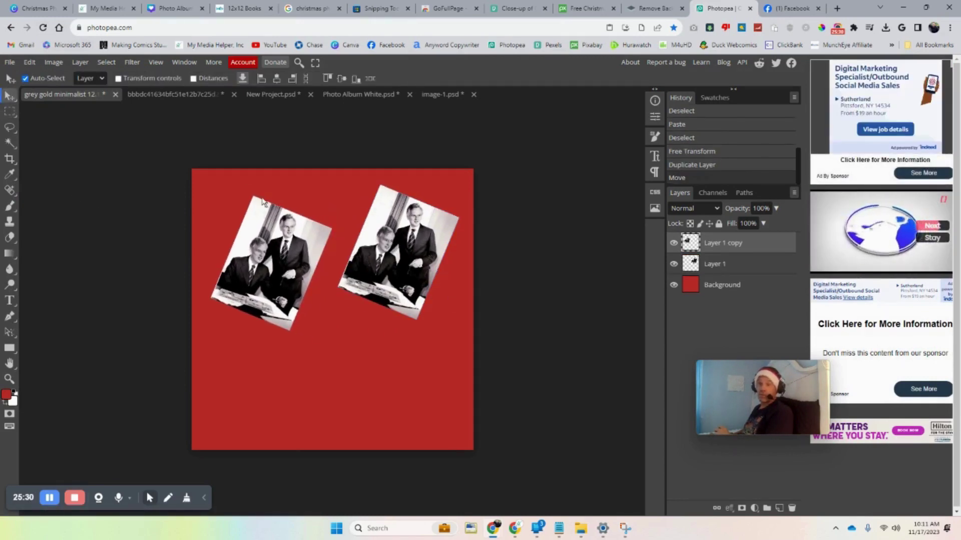
right_click(268, 236)
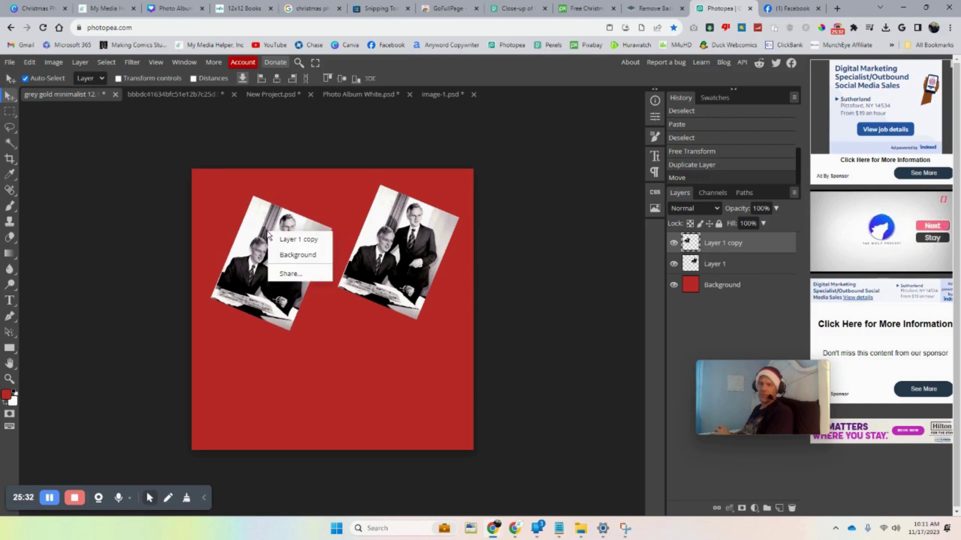
click(194, 292)
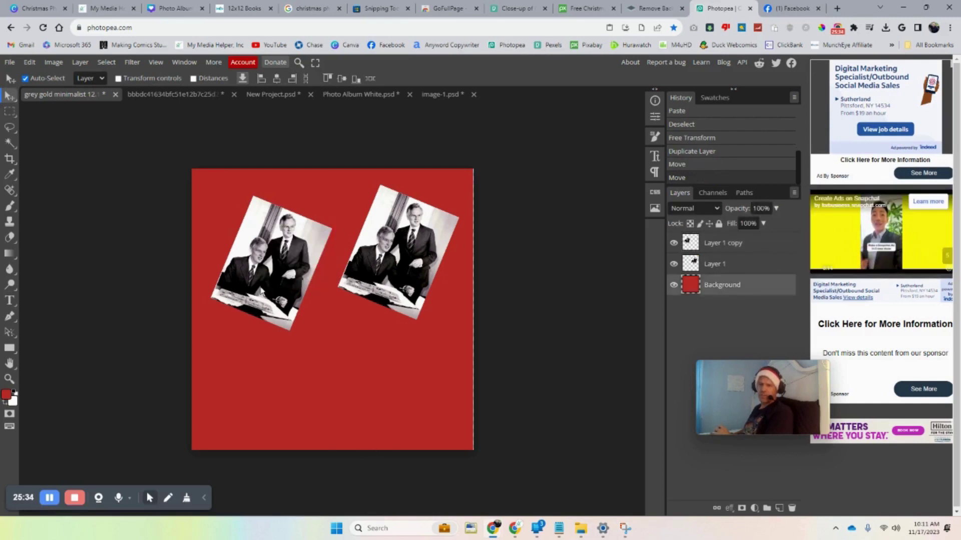
right_click(266, 273)
click(293, 281)
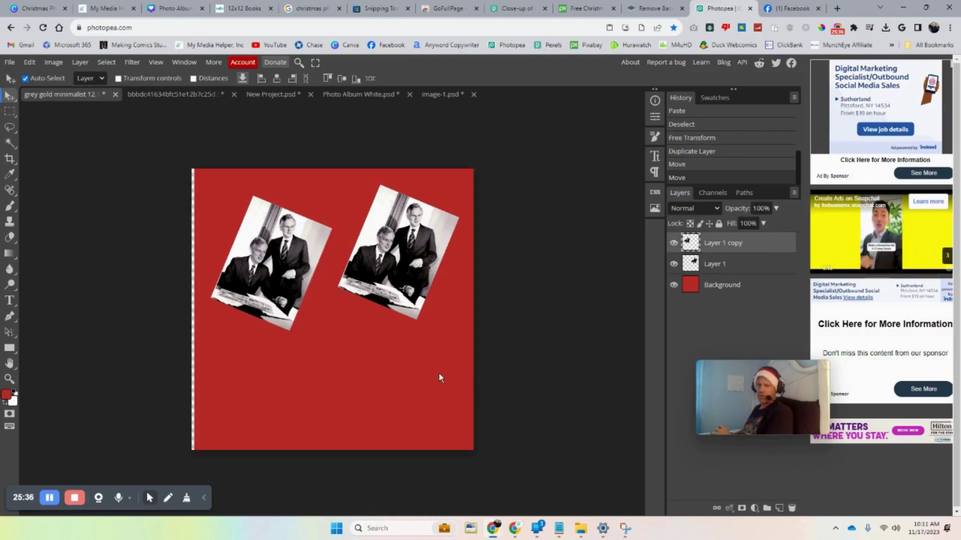
click(437, 373)
right_click(289, 260)
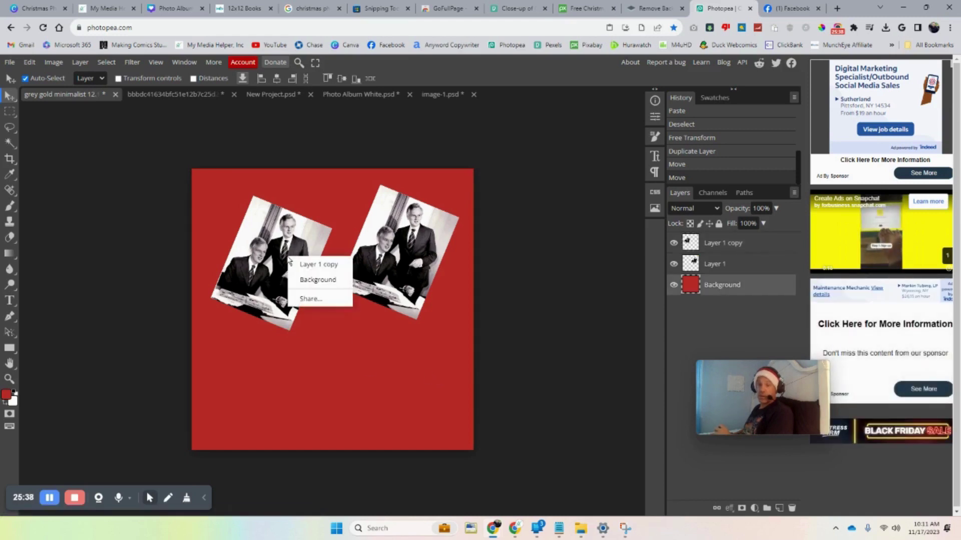
click(305, 261)
click(336, 327)
right_click(263, 262)
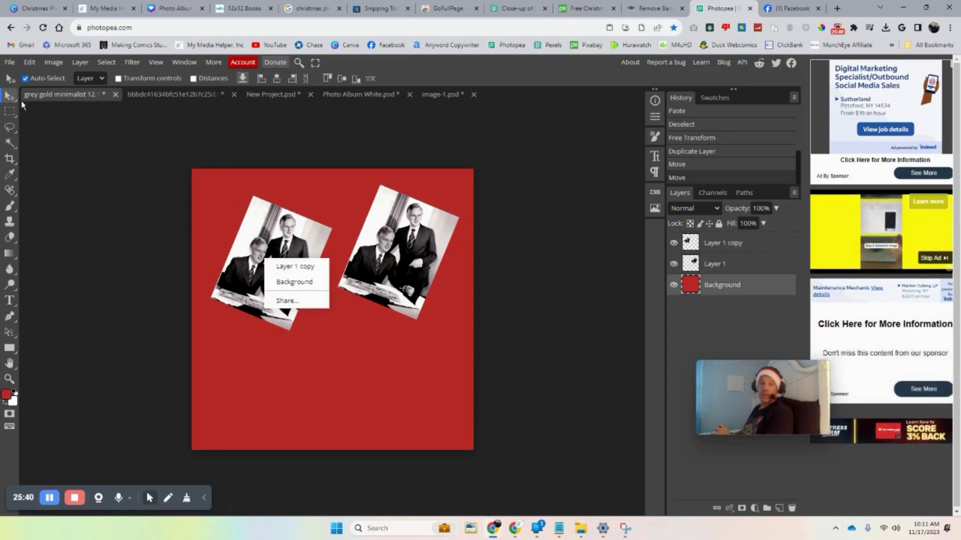
click(10, 111)
click(262, 233)
right_click(262, 234)
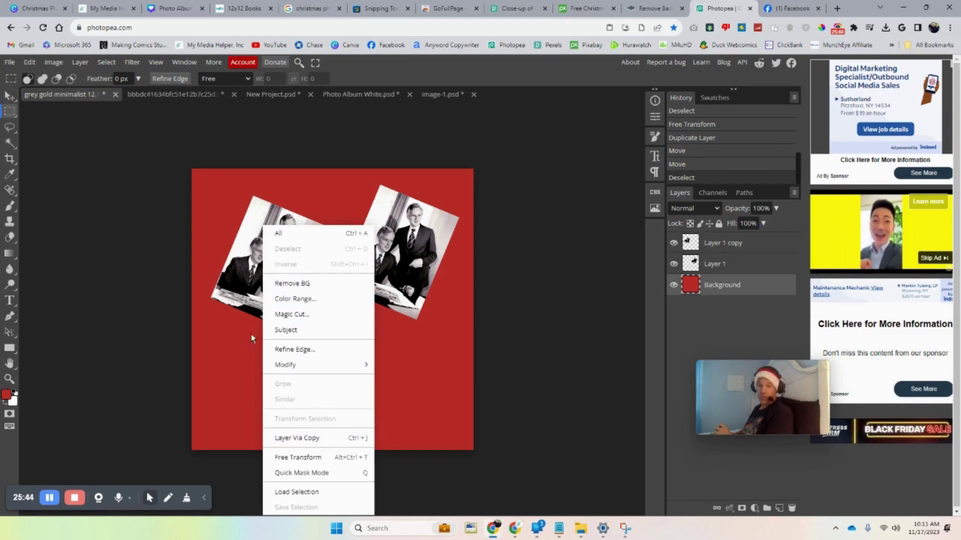
click(296, 458)
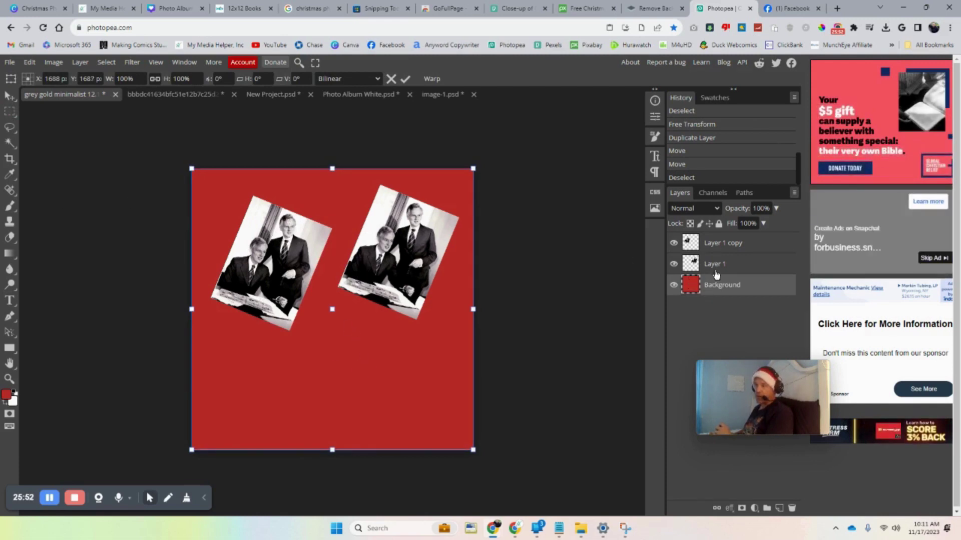
Step: Use Free Transform on the upper-left photo copy to rotate it about 47.8° counterclockwise, and apply the transform
click(716, 249)
click(247, 260)
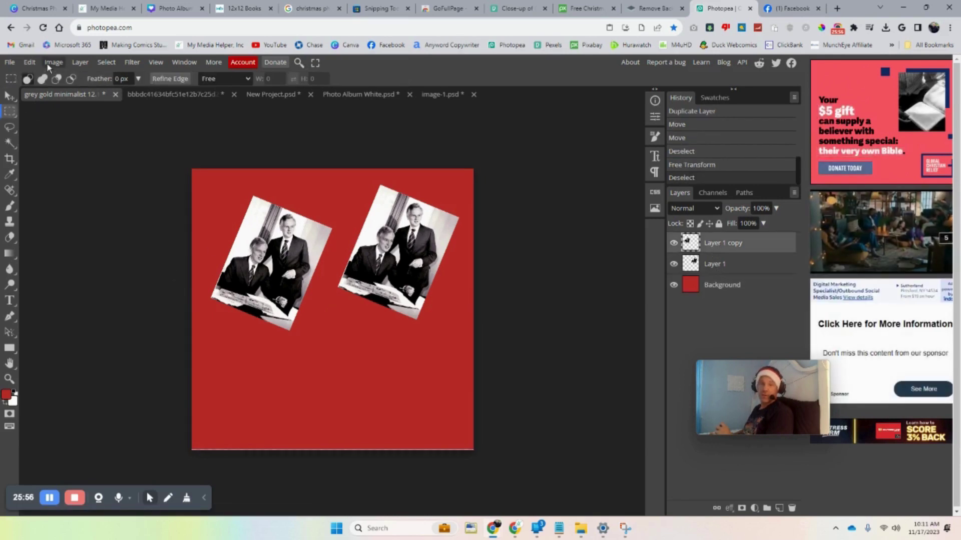
click(30, 62)
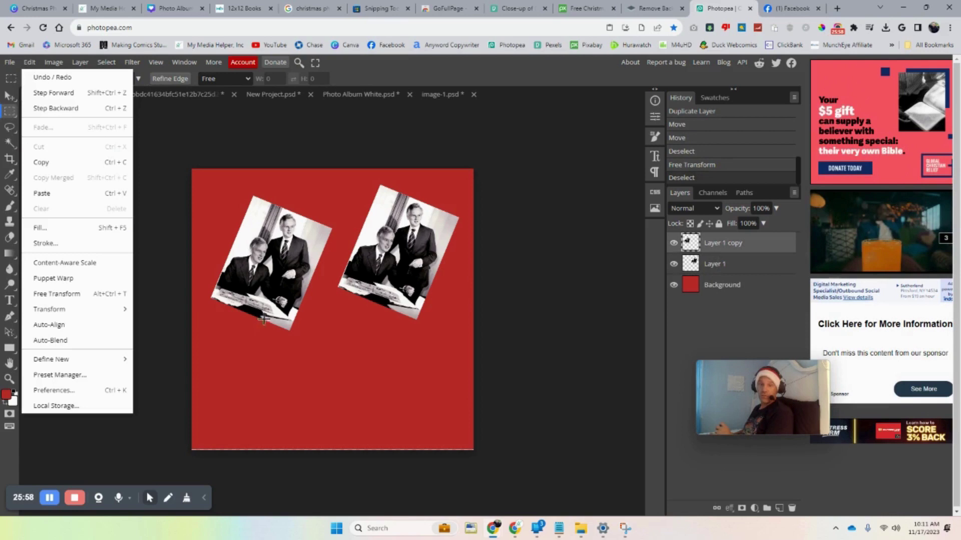
right_click(269, 281)
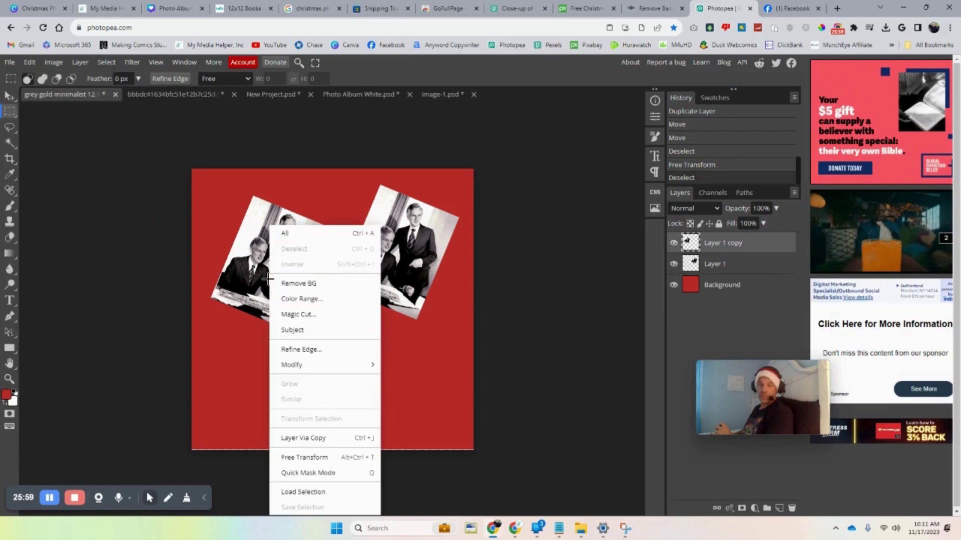
click(311, 458)
drag(338, 192, 262, 172)
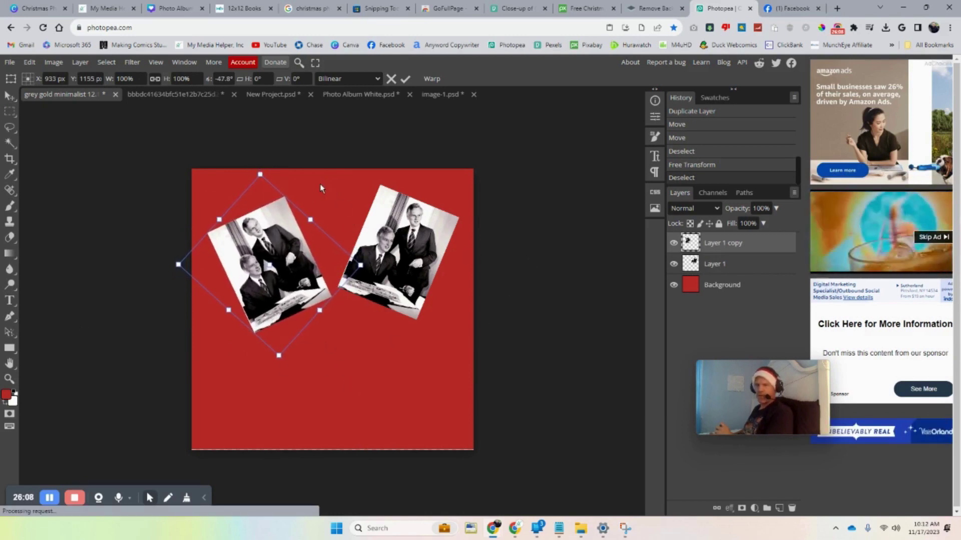
click(9, 112)
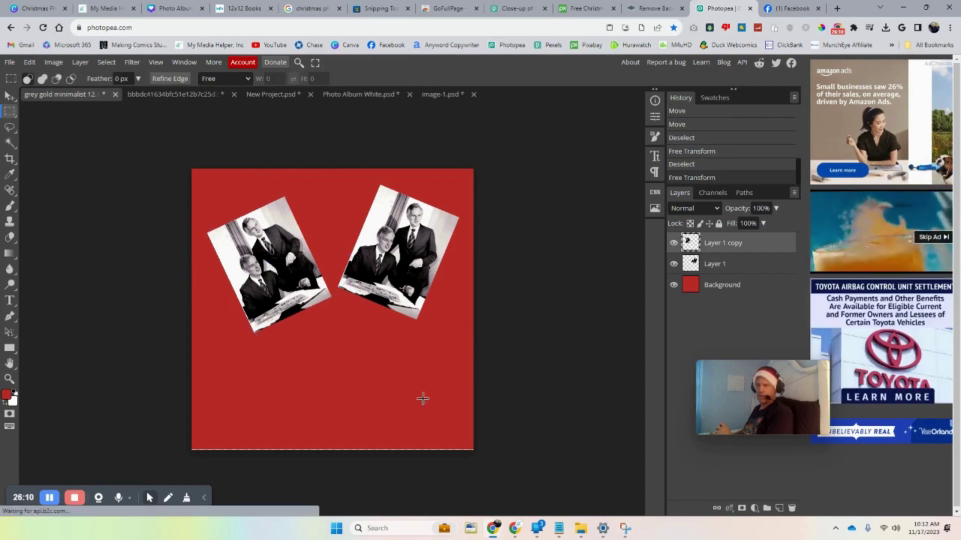
Step: Shift the red background so it covers the whole page, and lock the Background layer
click(717, 285)
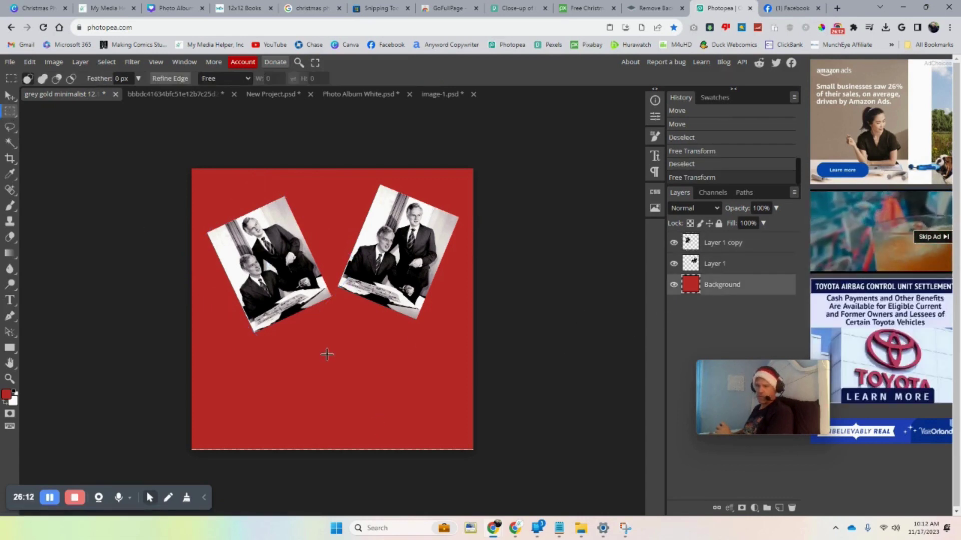
drag(327, 362, 328, 363)
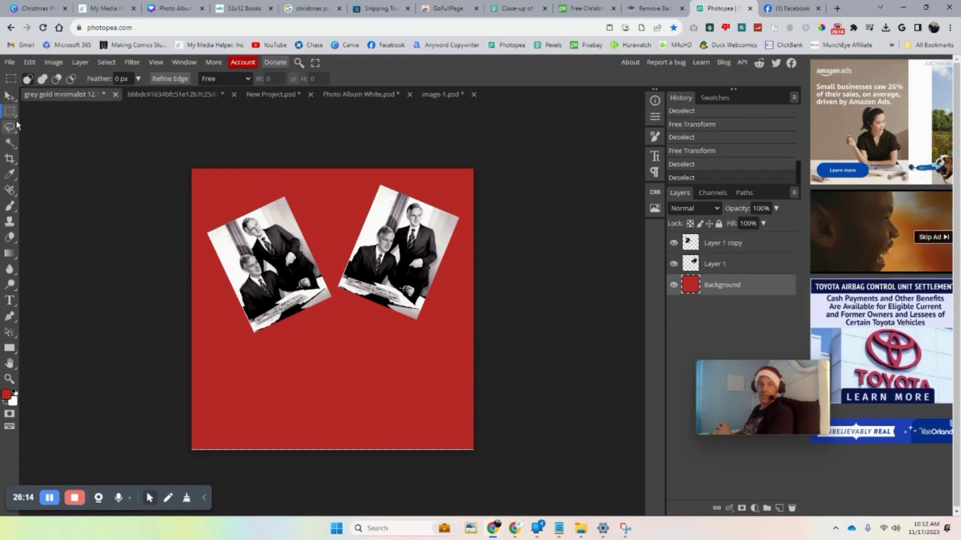
click(10, 95)
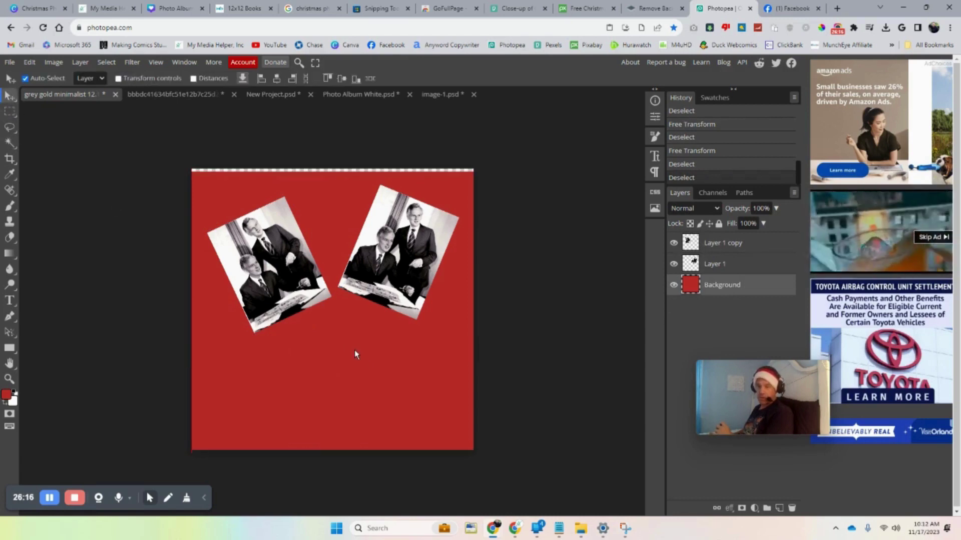
click(355, 352)
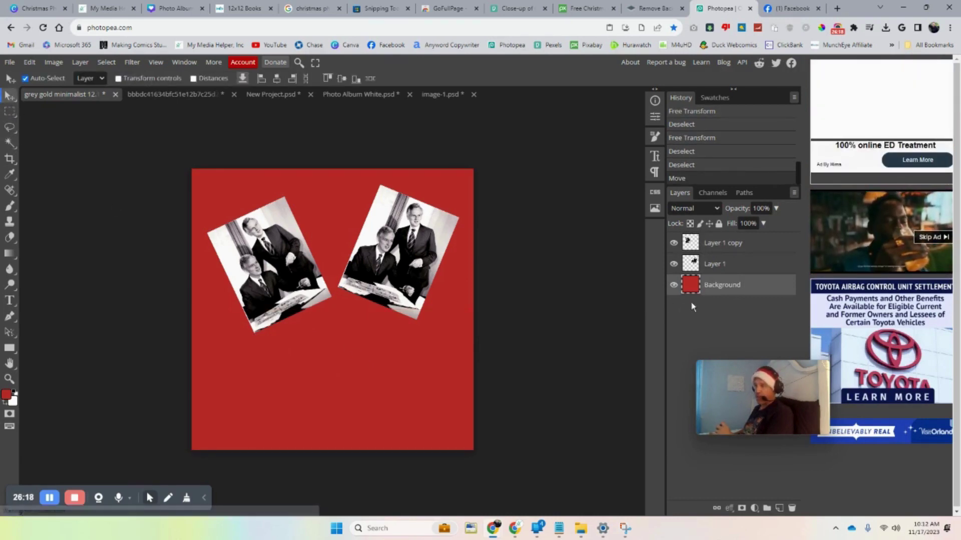
click(719, 224)
drag(397, 377, 386, 395)
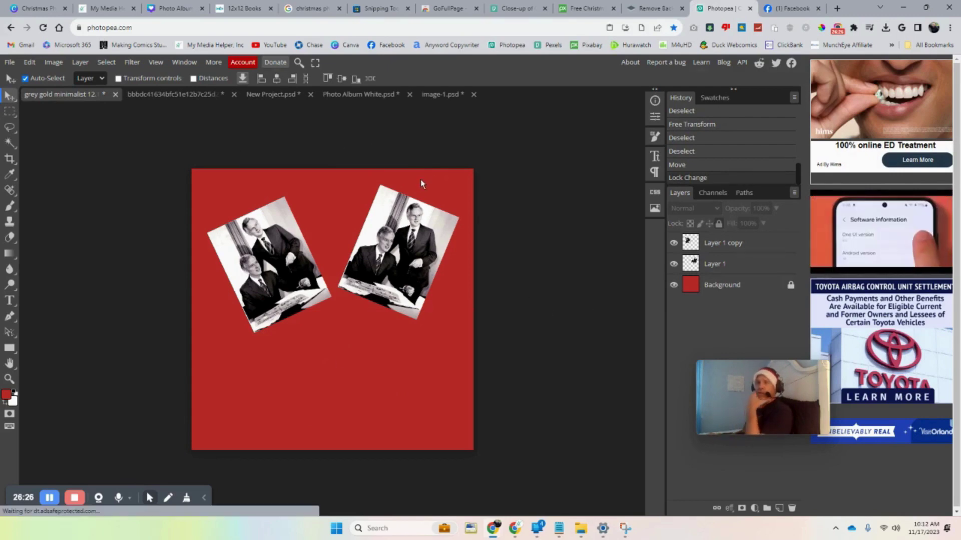
Step: Browse the Google image results for "christmas photo edges" and open the preview of Alamy's hand-drawn red-and-green page border
click(309, 8)
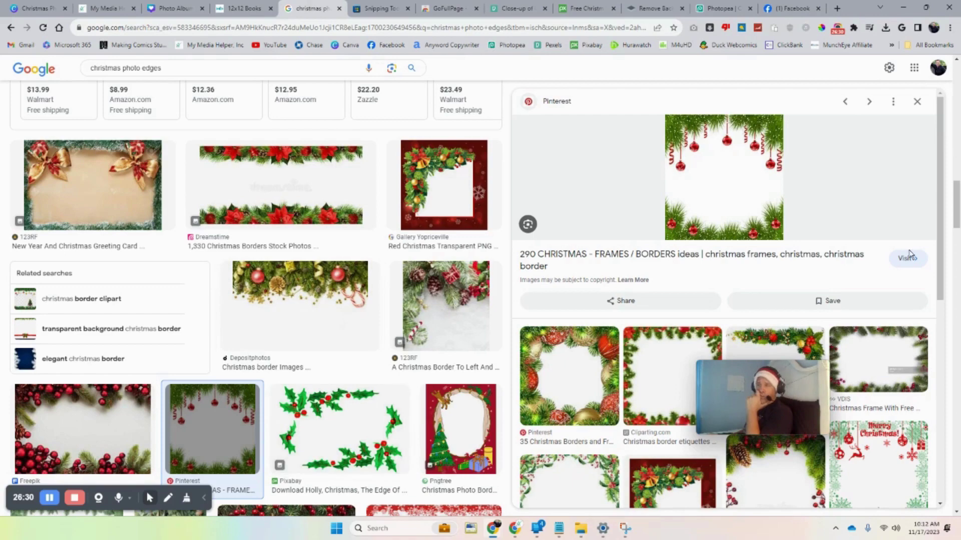
scroll(948, 247, down, 10)
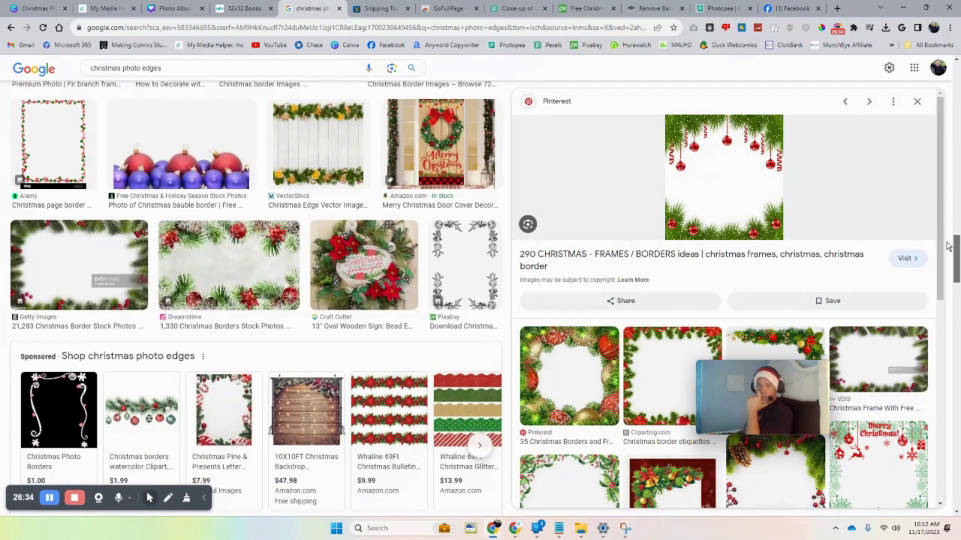
drag(949, 246, 944, 226)
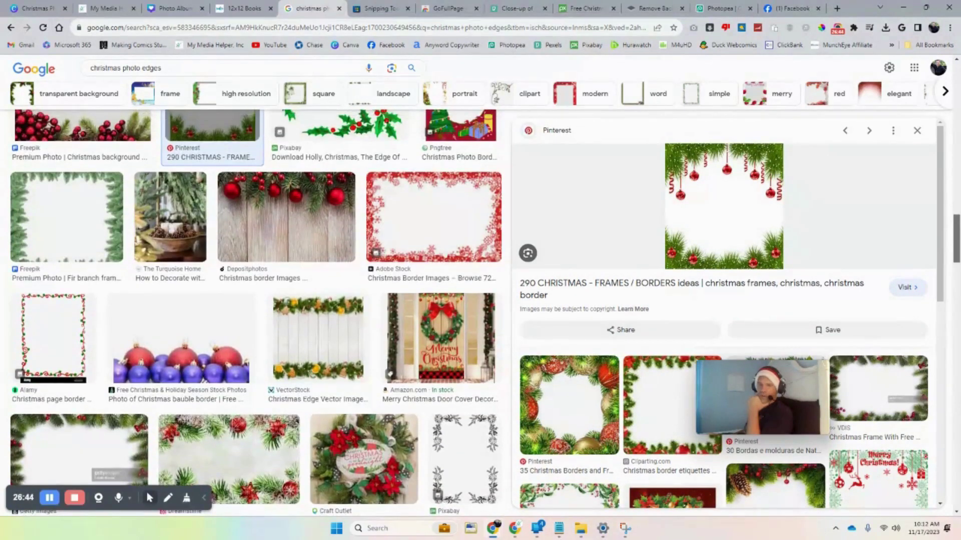
click(47, 350)
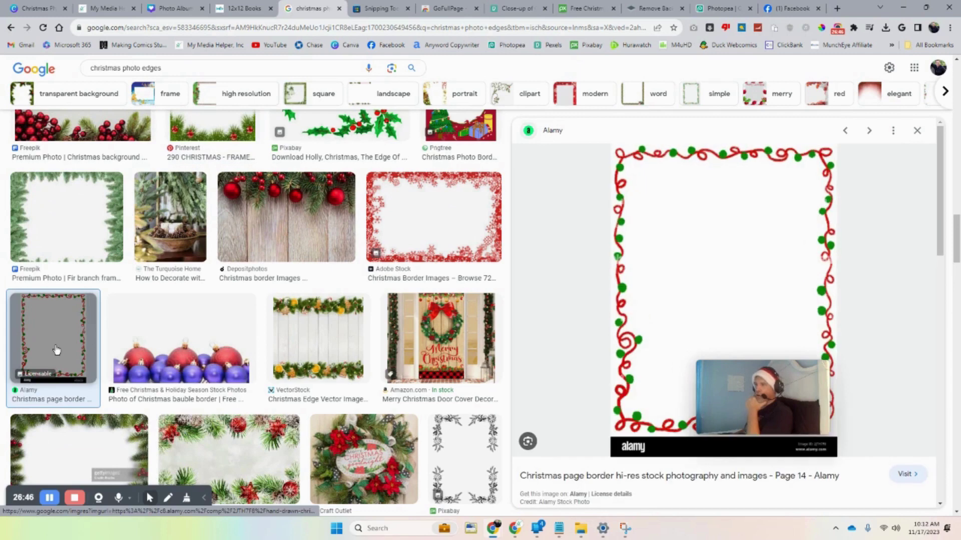
right_click(721, 266)
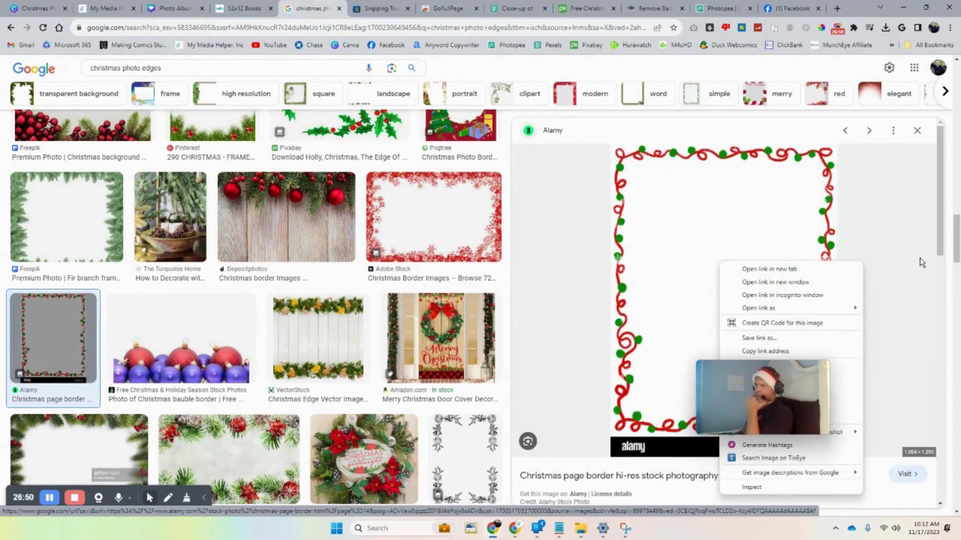
key(t)
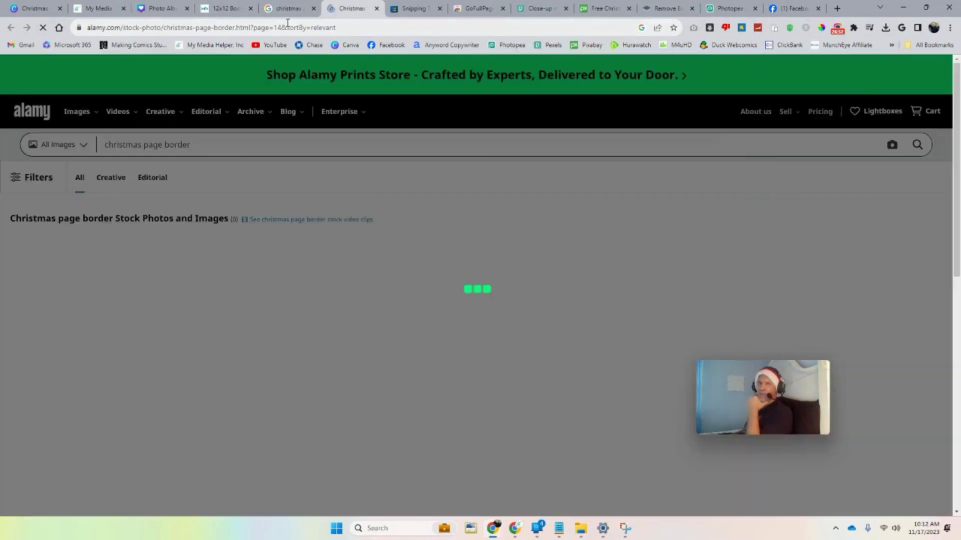
click(289, 8)
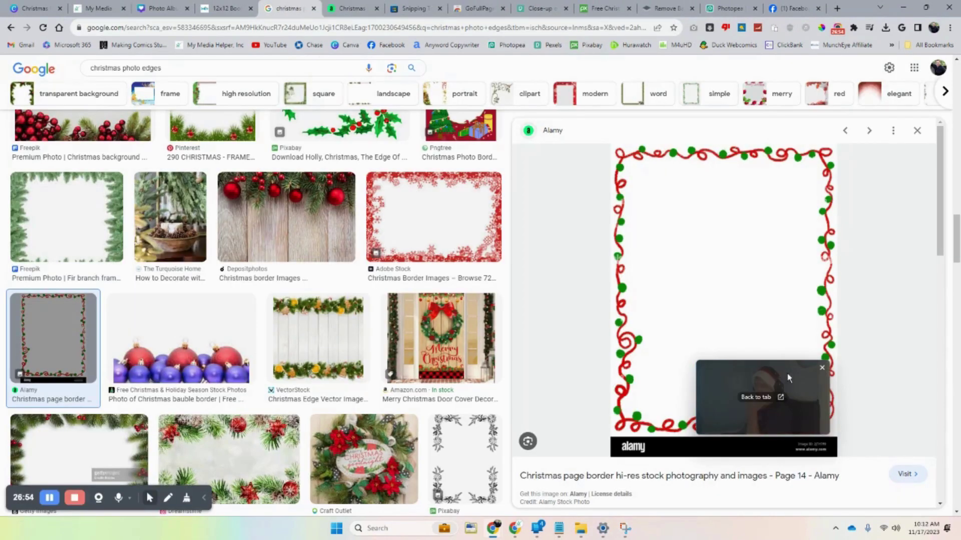
Step: Save the previewed red-and-green Christmas border image as a JPEG in the Downloads folder
drag(788, 379, 464, 364)
right_click(724, 255)
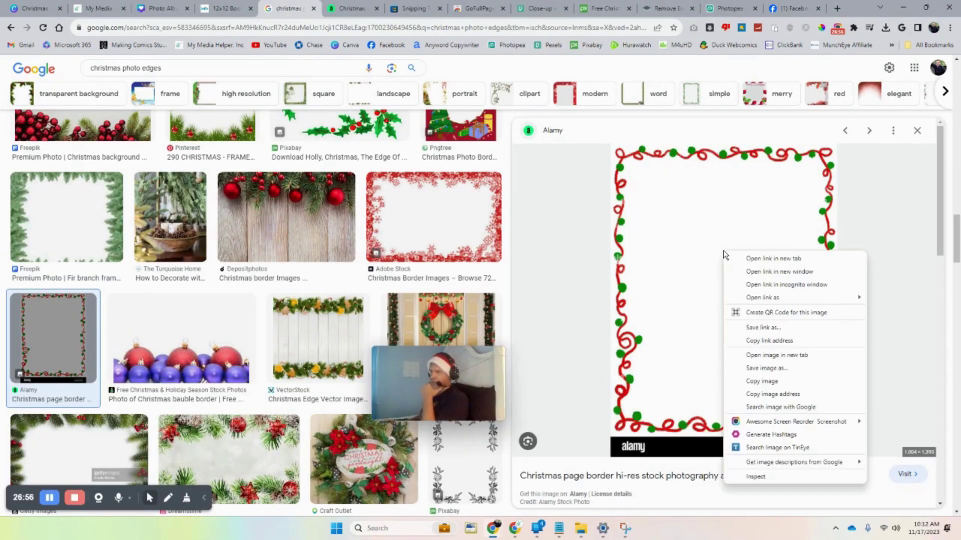
click(783, 380)
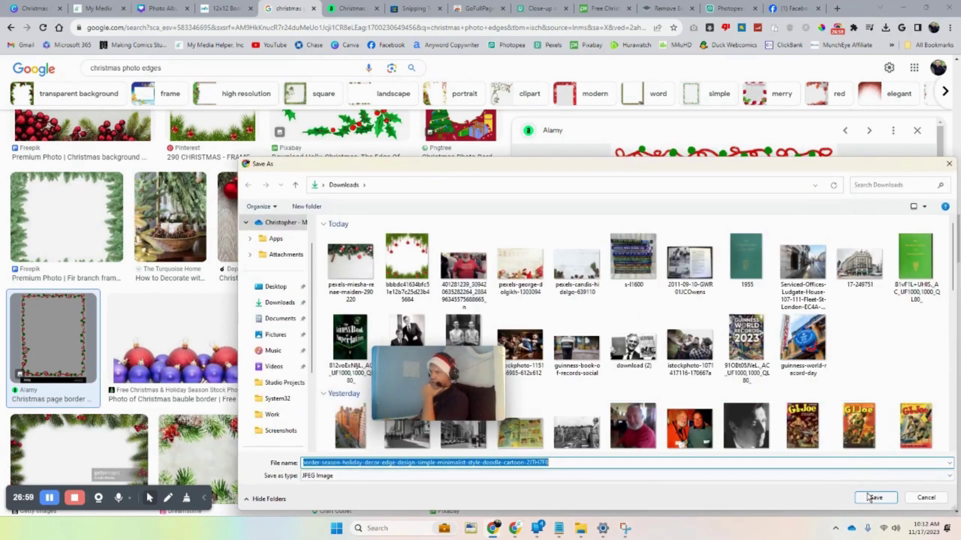
click(874, 498)
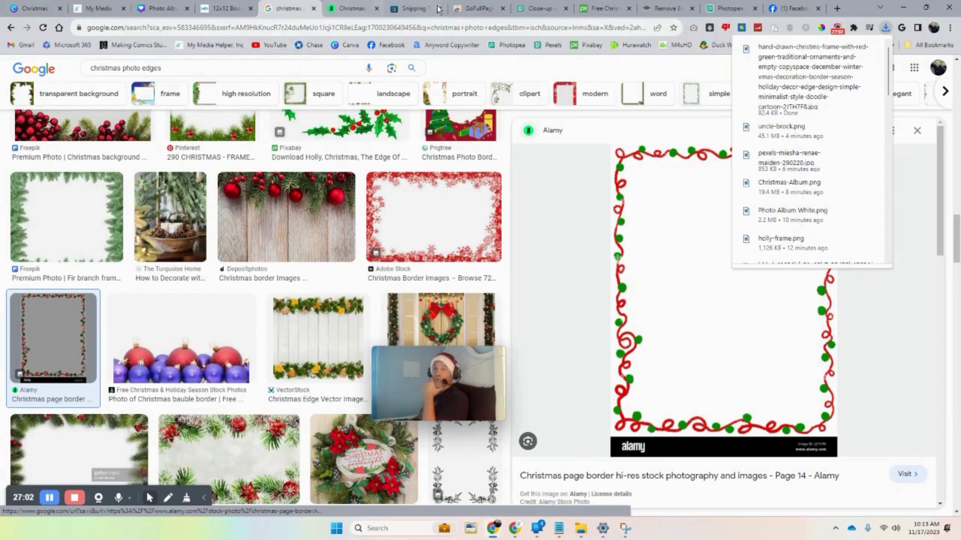
Step: Switch to Photopea and open the downloaded hand-drawn Christmas frame image
click(542, 11)
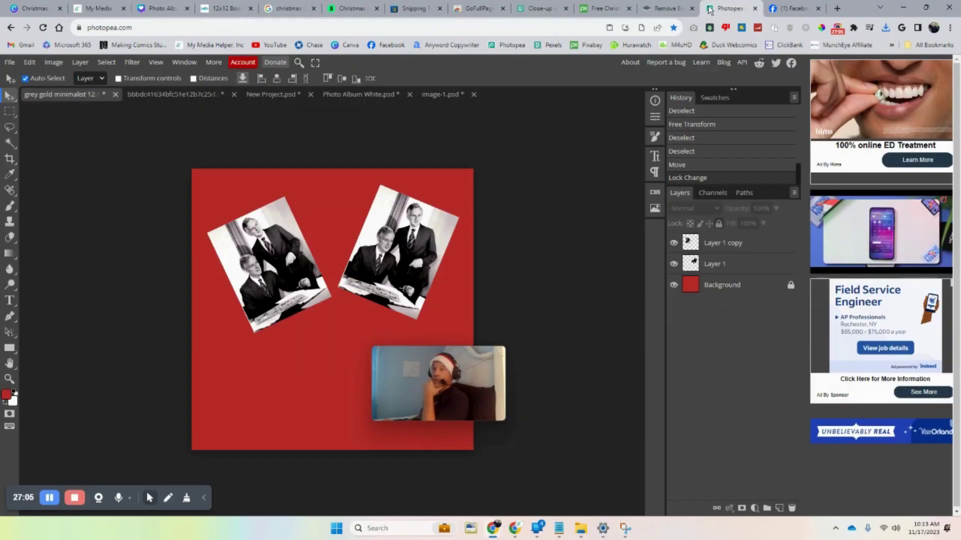
click(725, 8)
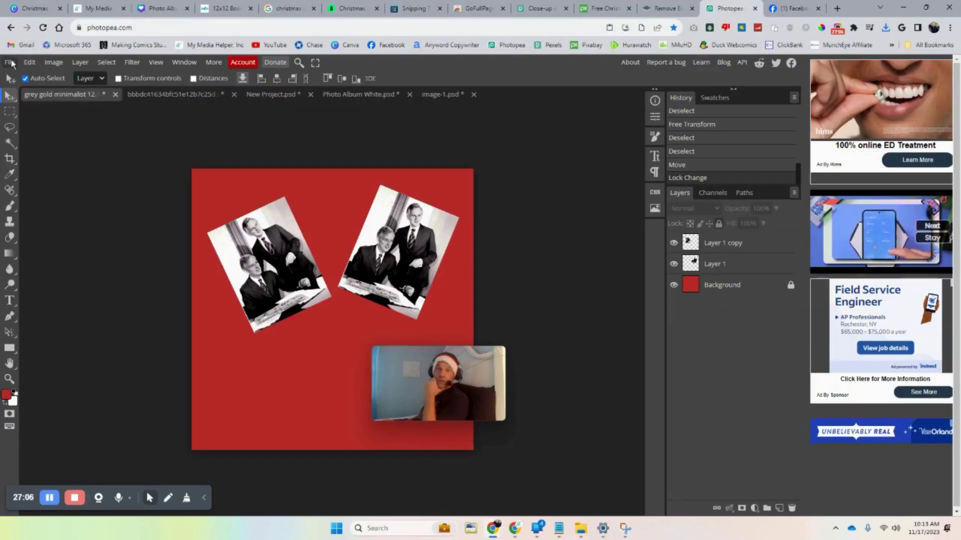
click(11, 63)
click(23, 91)
double_click(350, 258)
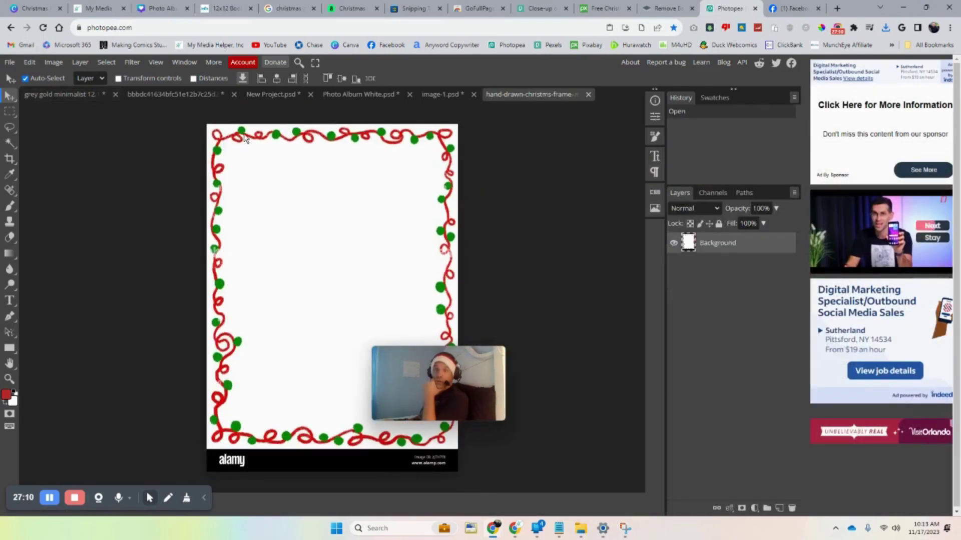
Step: Copy a rectangular selection of the border artwork without the black Alamy strip and paste it into the red page document
click(9, 113)
drag(205, 127, 491, 461)
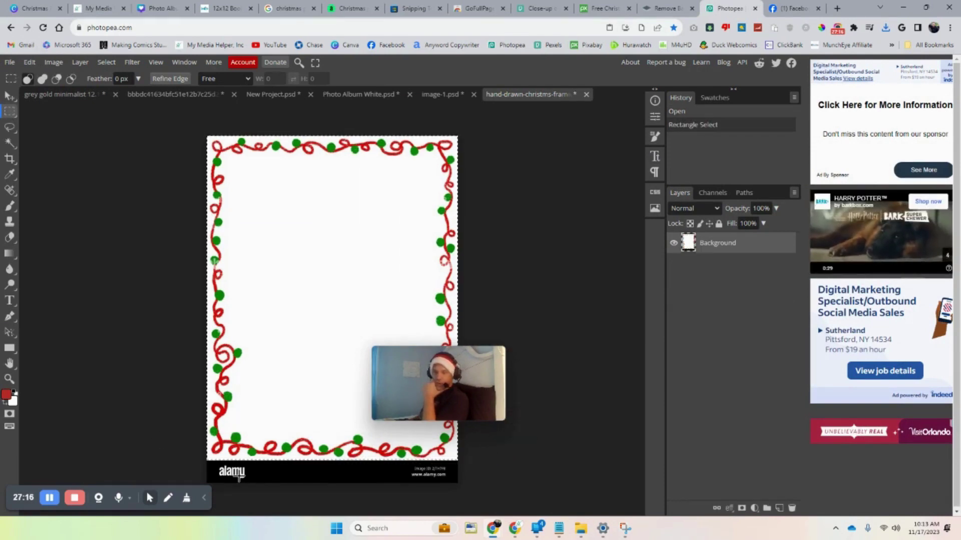
click(30, 62)
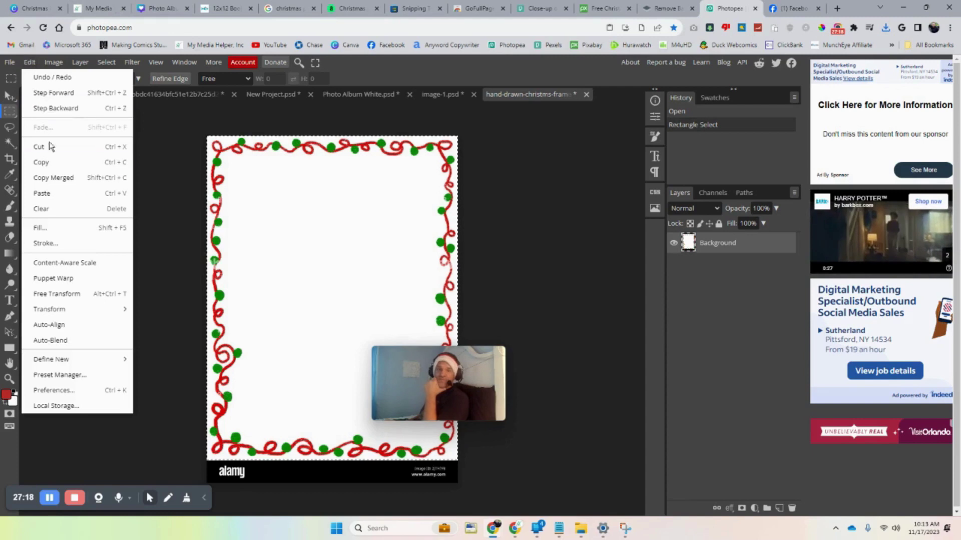
click(55, 160)
click(64, 94)
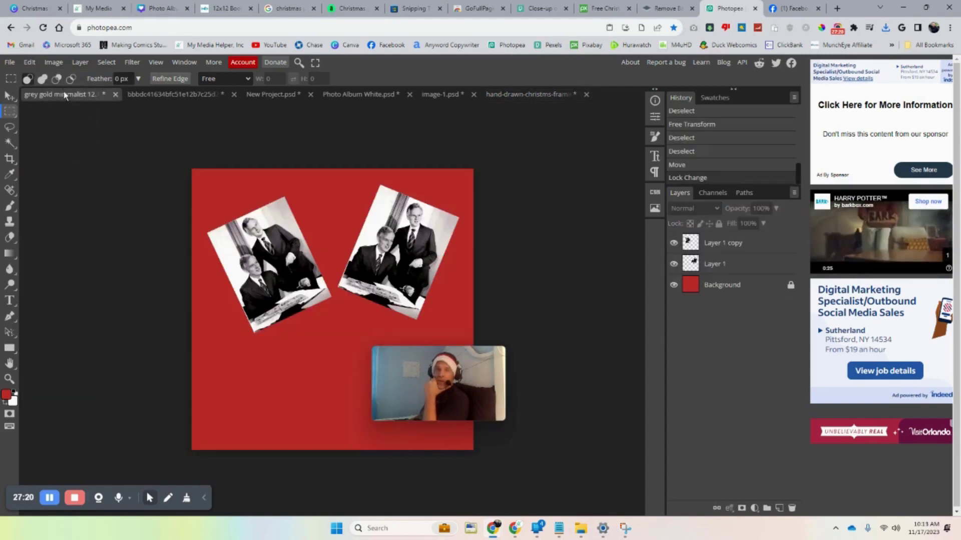
click(37, 64)
click(56, 194)
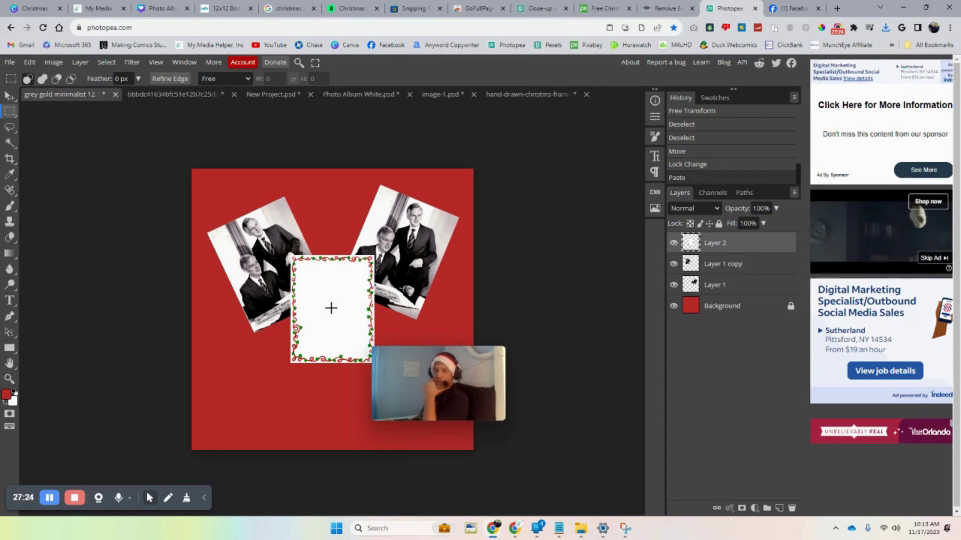
Step: Delete the white interior of the pasted Christmas border on Layer 2 using a Magic Wand selection
click(9, 143)
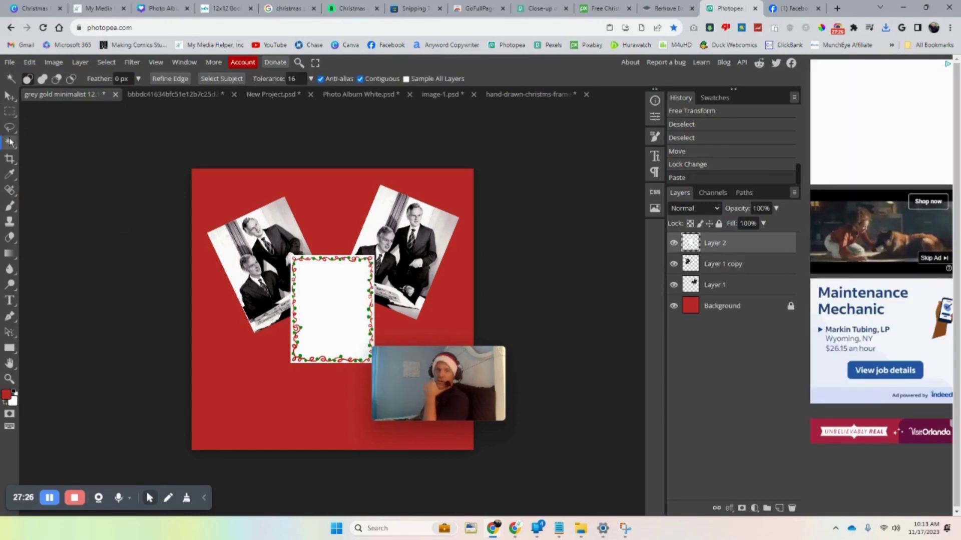
click(325, 296)
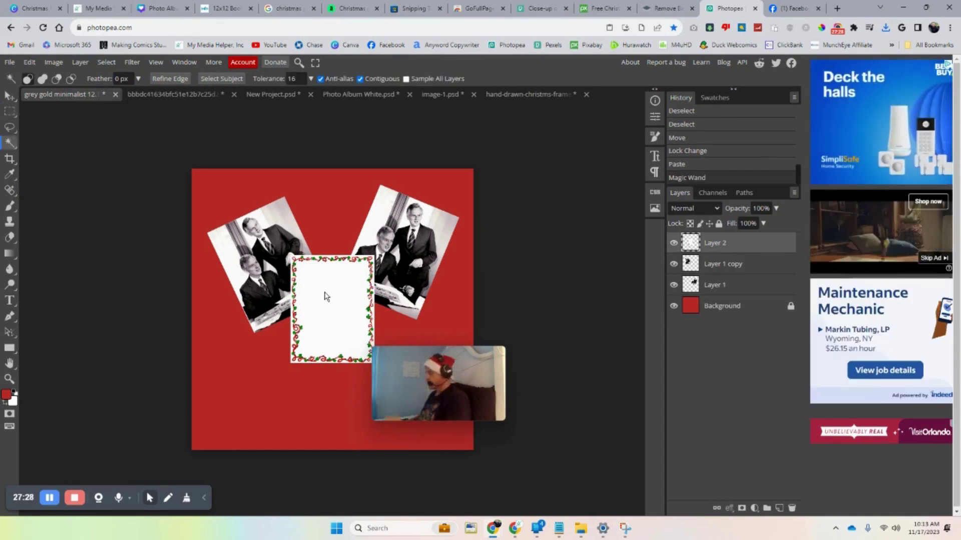
key(Delete)
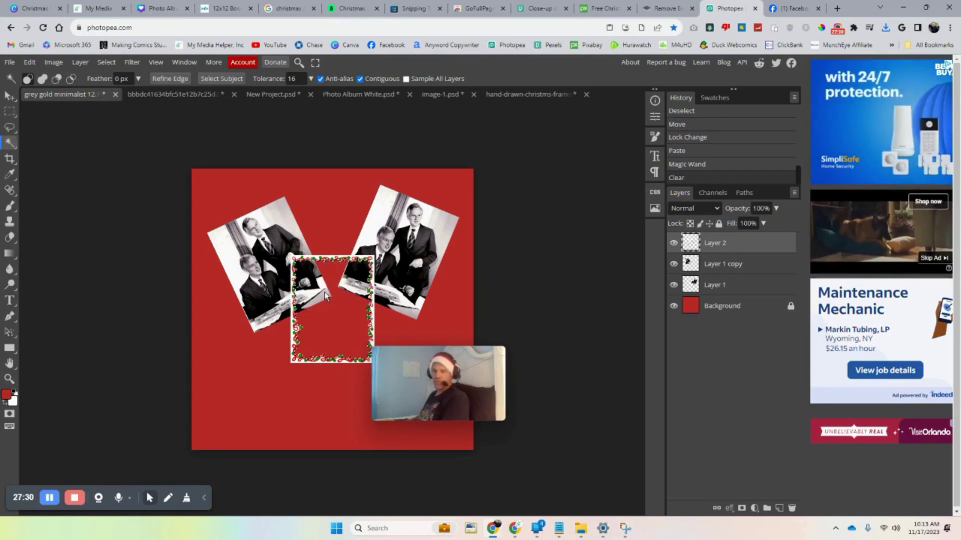
Step: Remove the white margin around the outer edge of the Christmas border with the Magic Wand and clear the selection
click(371, 267)
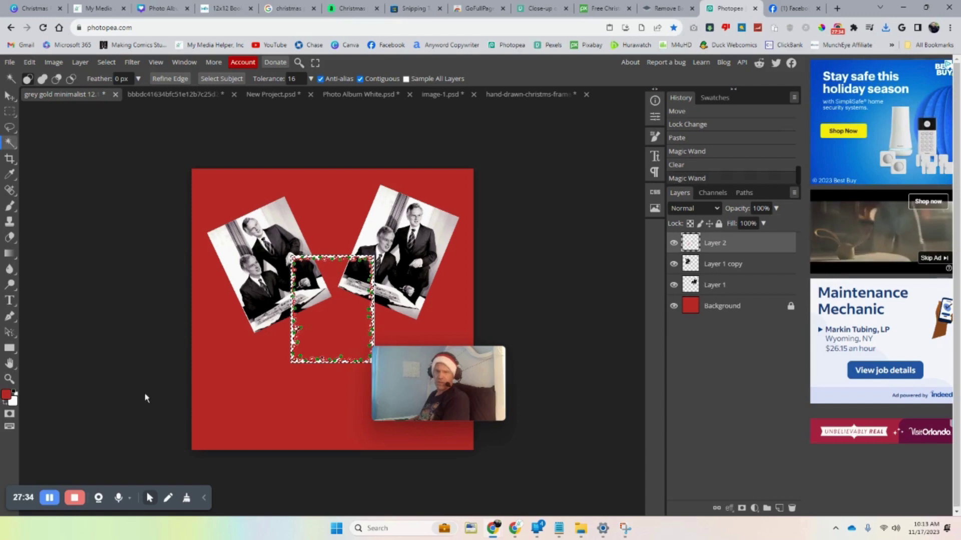
click(290, 367)
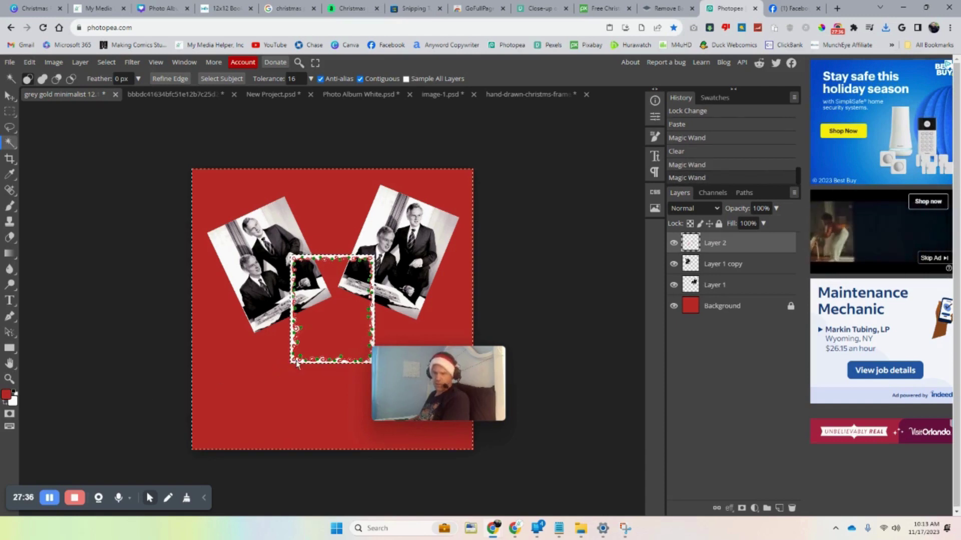
key(ctrl+d)
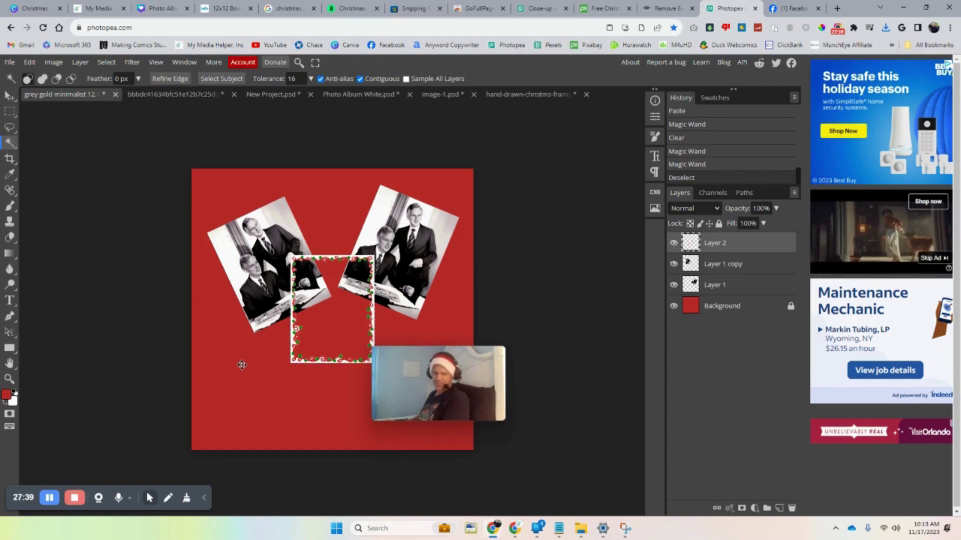
click(297, 367)
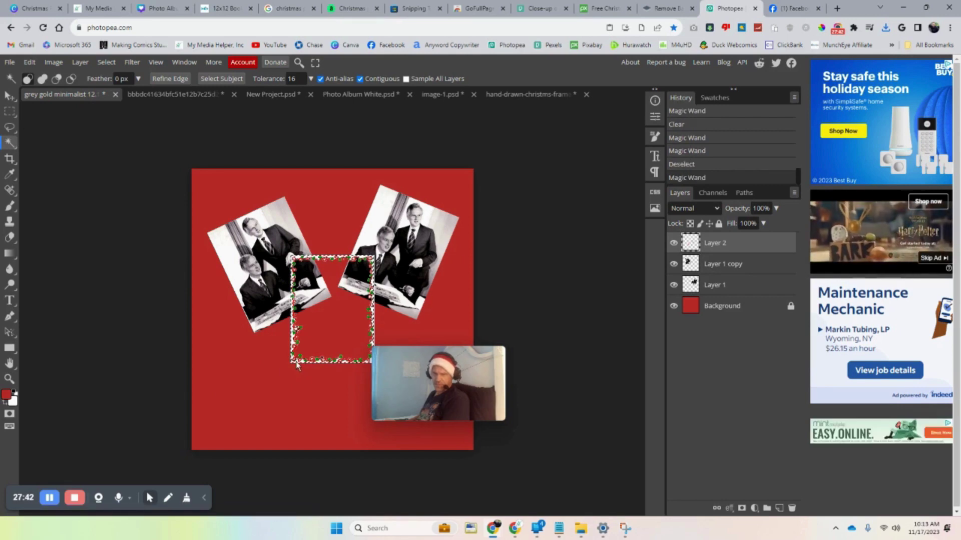
key(Delete)
click(274, 360)
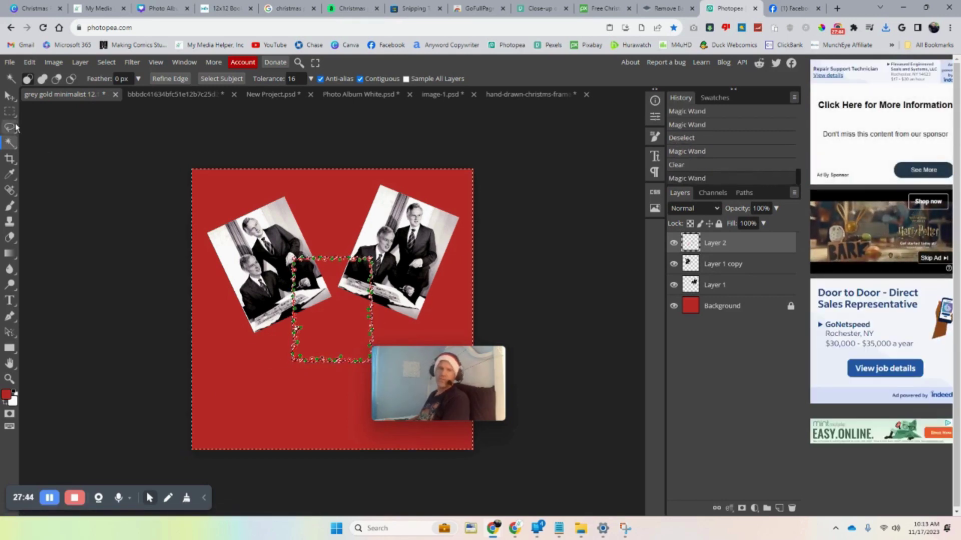
click(9, 112)
click(262, 347)
click(247, 348)
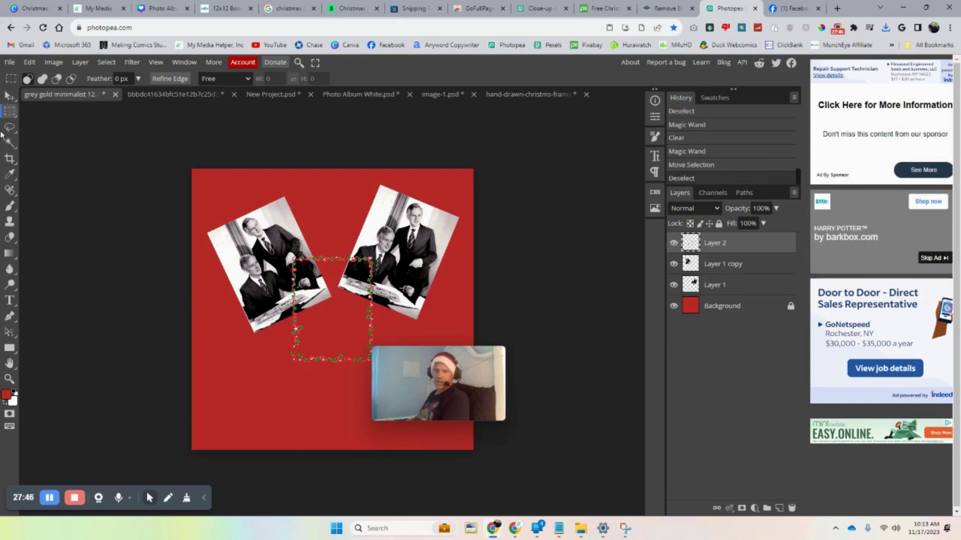
right_click(253, 346)
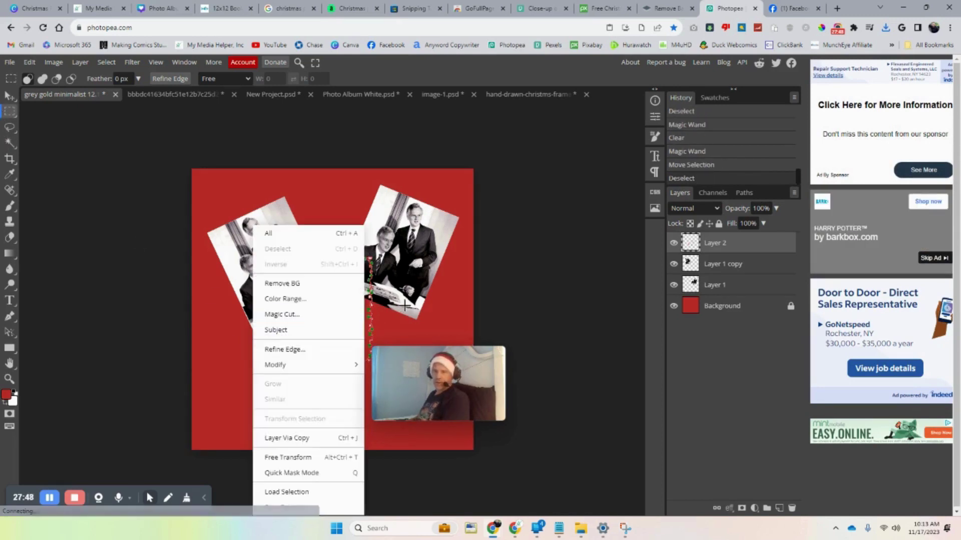
click(270, 252)
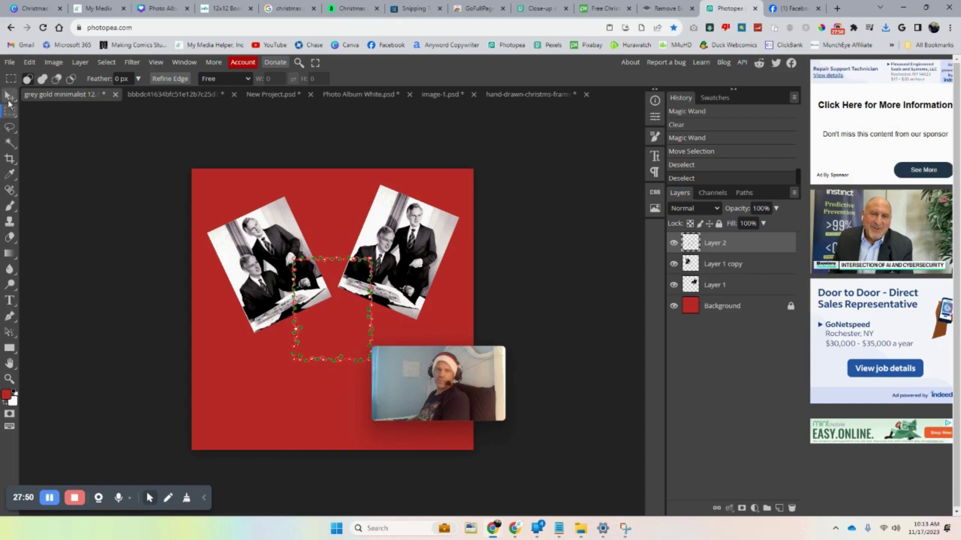
Step: Nudge the two photos slightly and move the Christmas border on Layer 2 over the left photo
click(9, 99)
drag(321, 279, 313, 269)
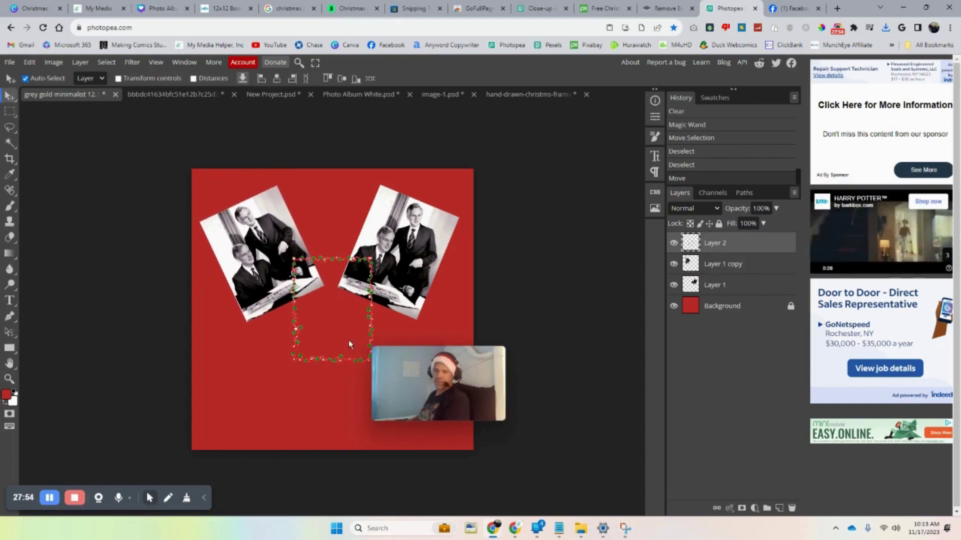
mouse_move(326, 257)
mouse_down()
mouse_move(329, 268)
mouse_move(329, 259)
mouse_up()
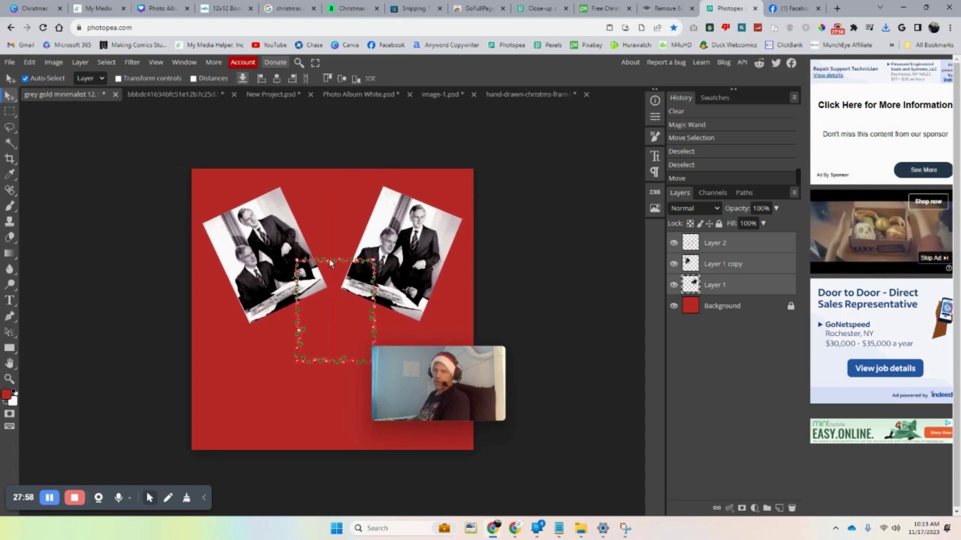
click(751, 245)
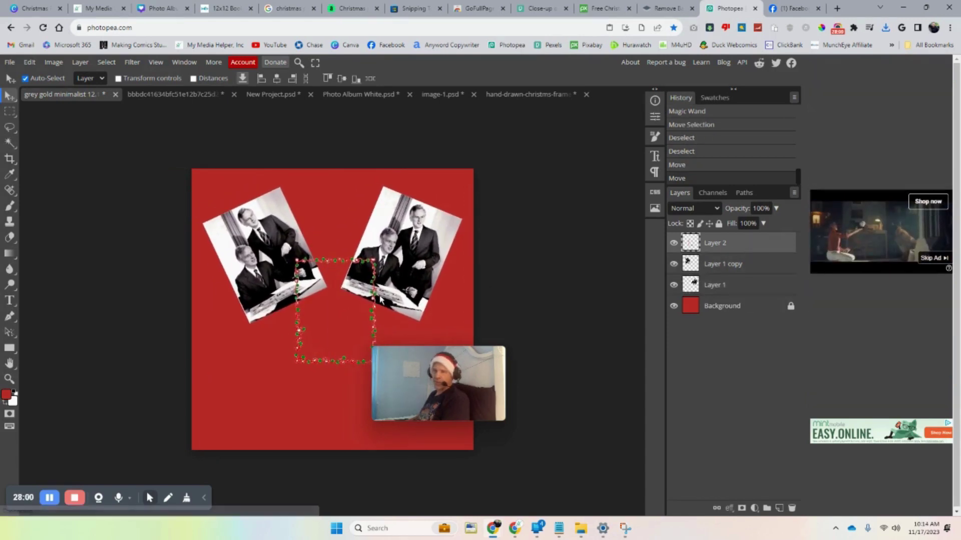
drag(303, 319, 243, 266)
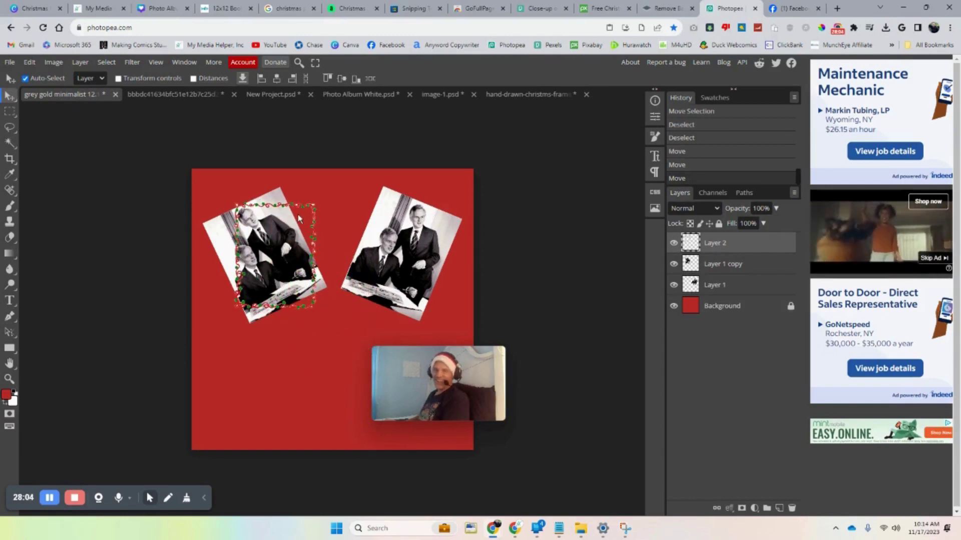
Step: Select the border and the left photo together and rotate them by about -1.6° with Free Transform
shift+click(303, 232)
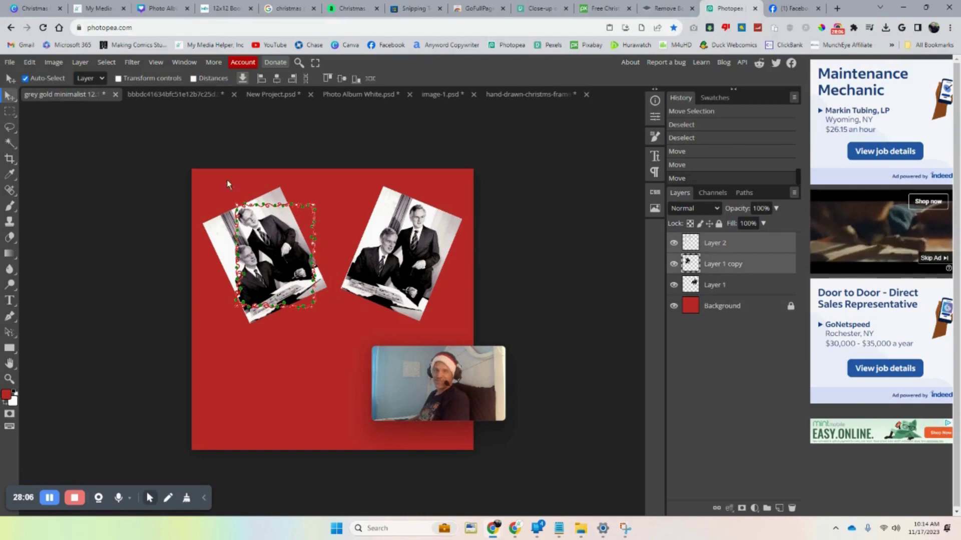
click(29, 61)
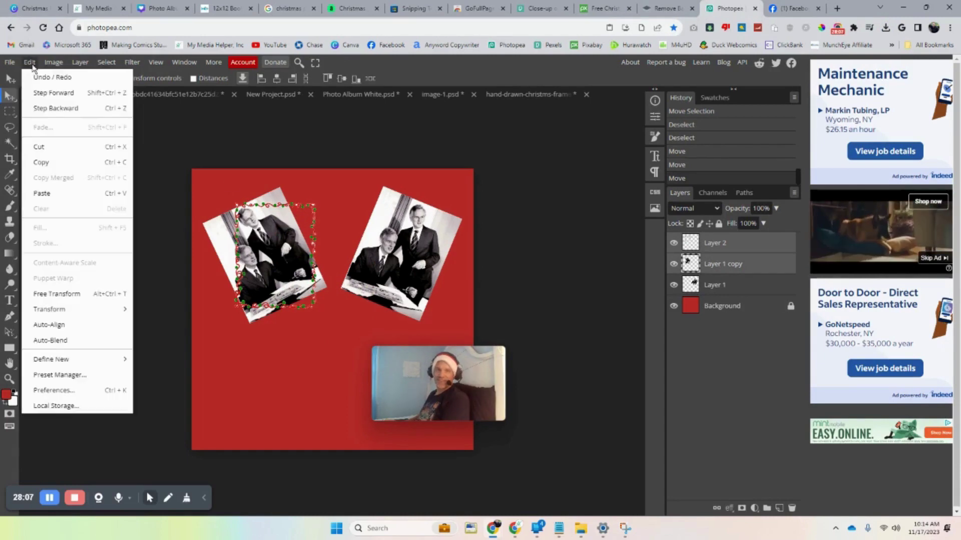
click(63, 291)
drag(334, 179, 314, 199)
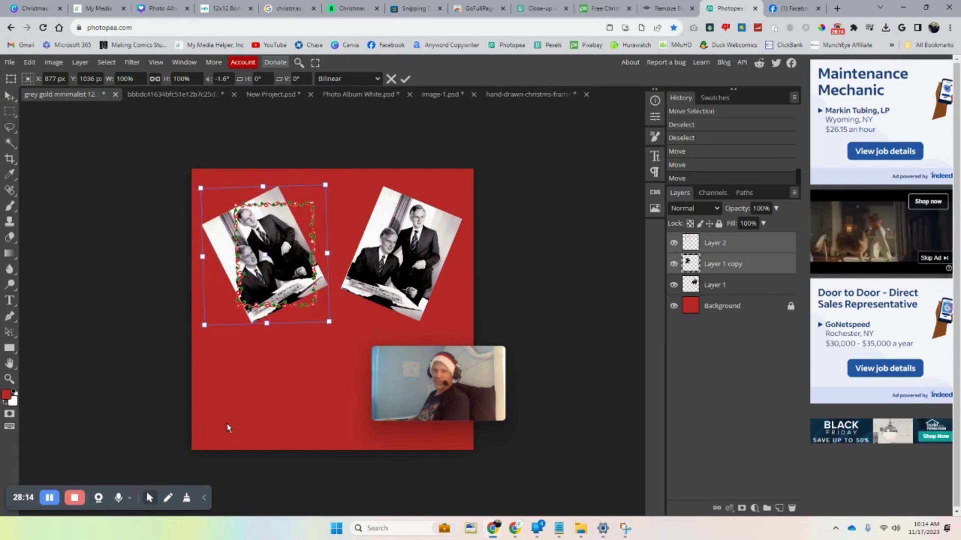
click(10, 111)
click(128, 328)
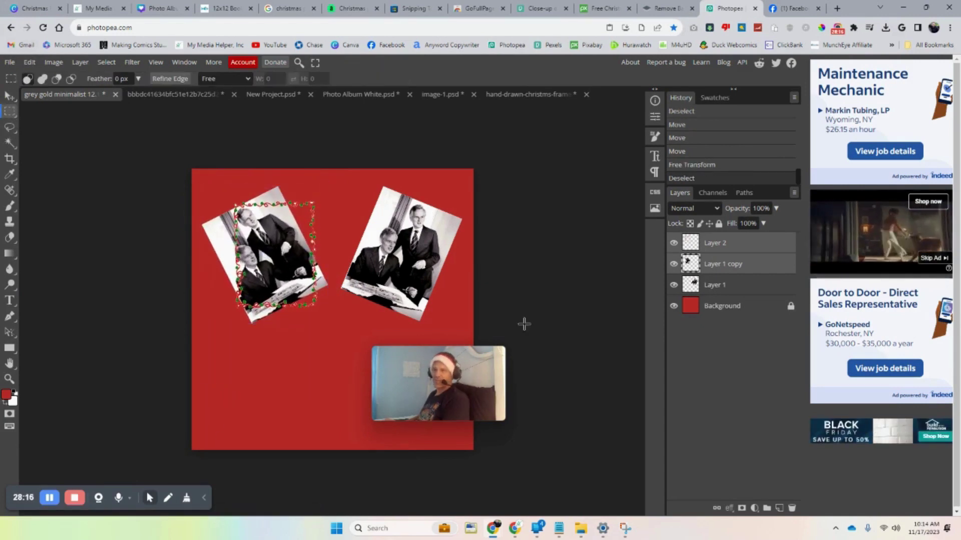
Step: Free-transform only the border on Layer 2, rotating it to about -27.2° to match the left photo's tilt
click(721, 252)
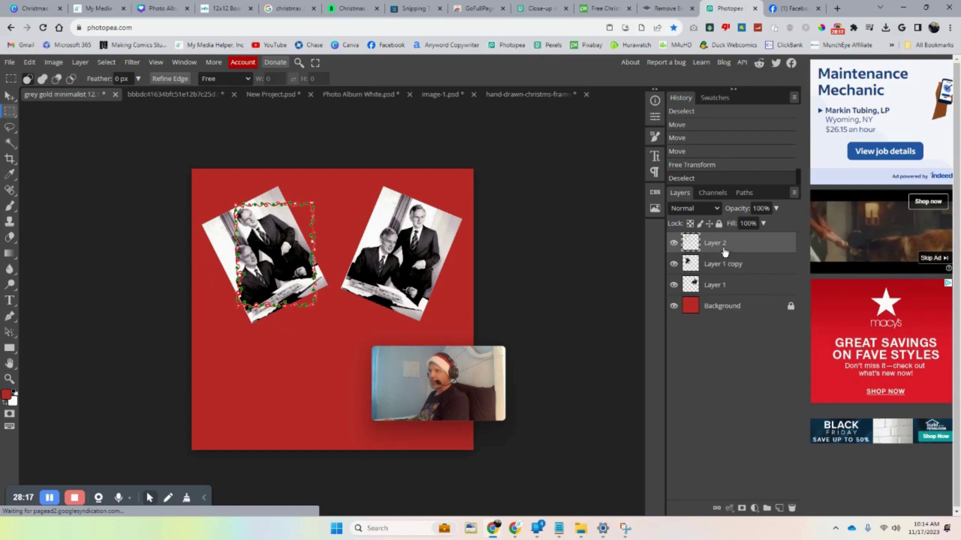
click(311, 204)
right_click(311, 202)
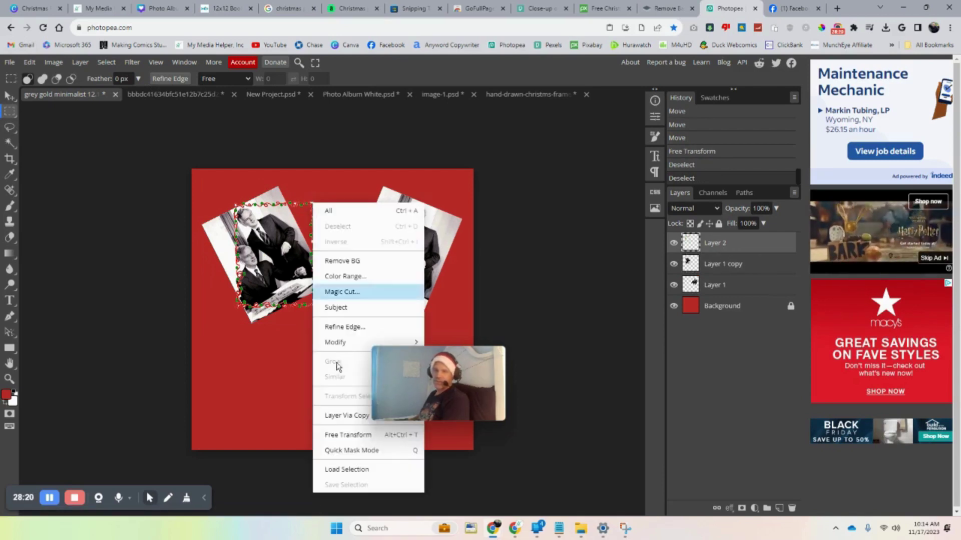
click(365, 433)
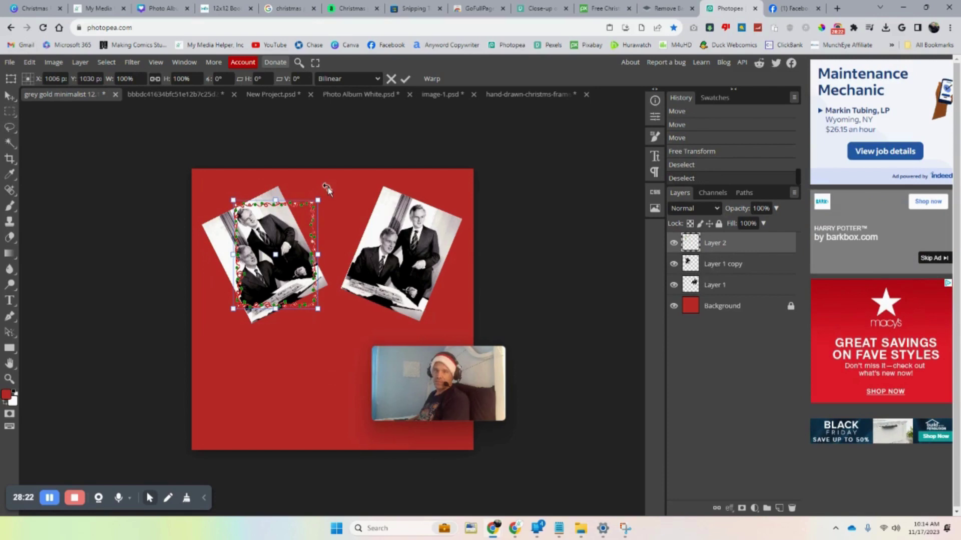
drag(326, 187, 293, 176)
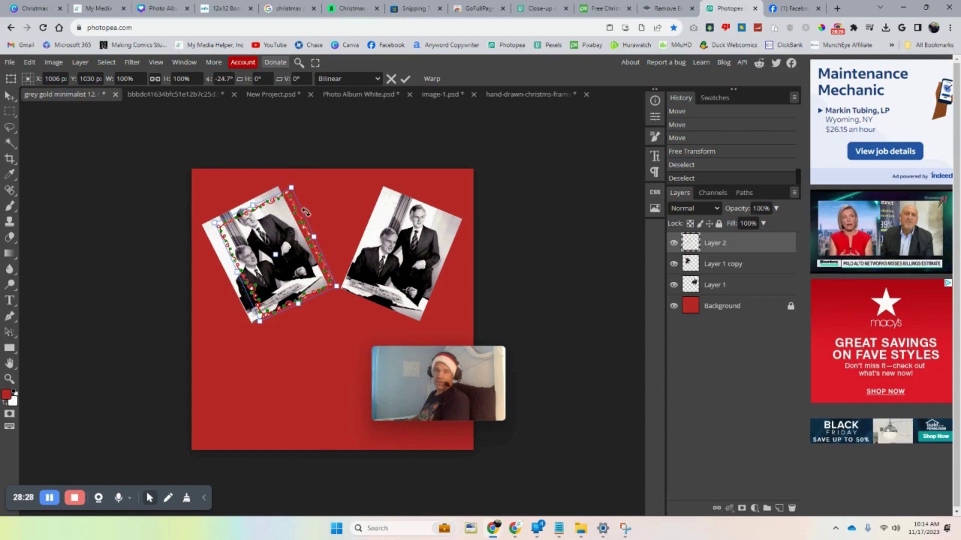
drag(300, 182, 296, 185)
Step: Scale the border to about 110.9% and position it around the left photo's edges, then apply the transform
drag(213, 225, 192, 216)
drag(334, 286, 334, 287)
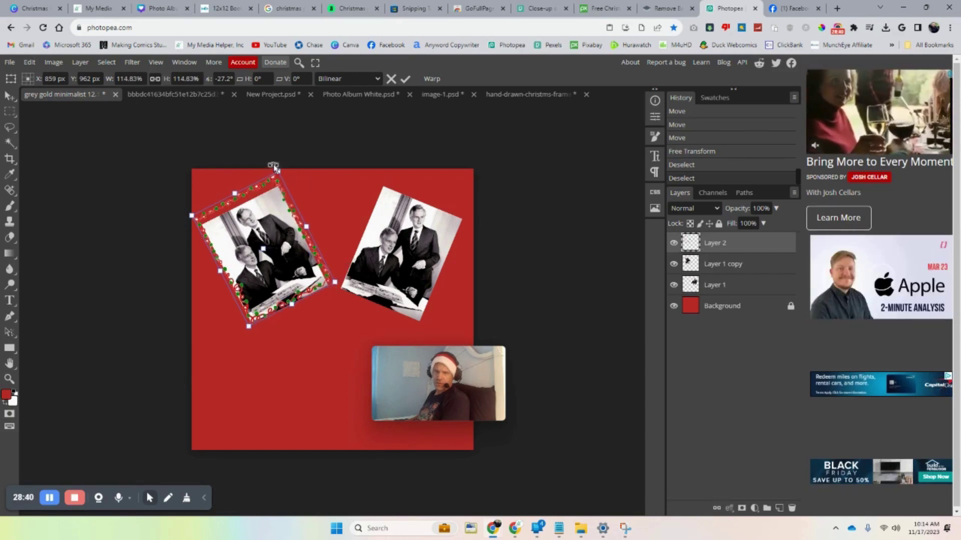
drag(276, 172, 276, 179)
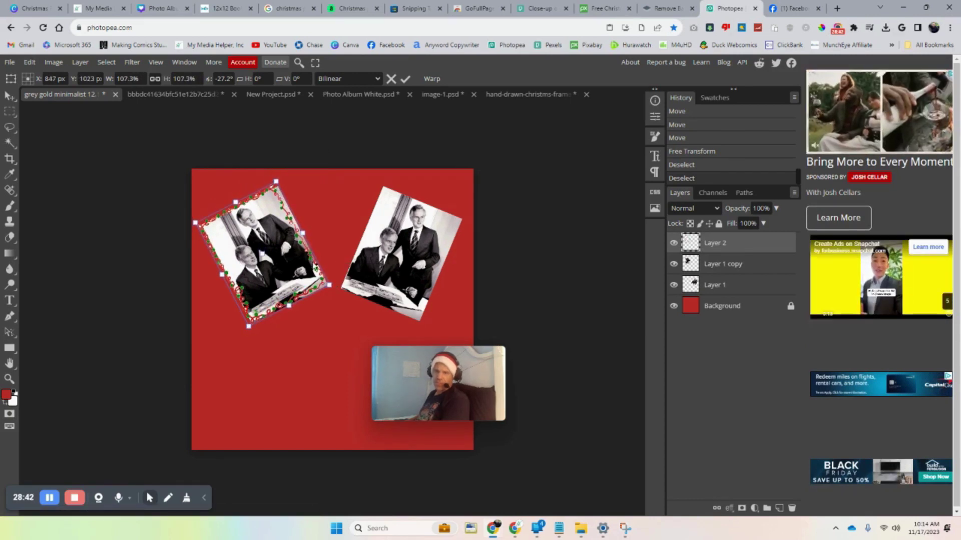
drag(304, 231, 306, 232)
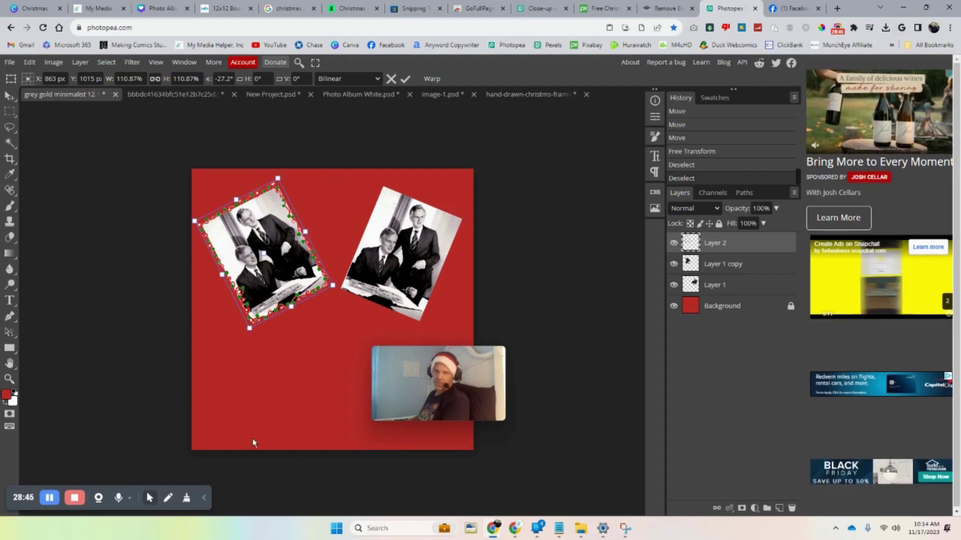
click(10, 111)
click(330, 344)
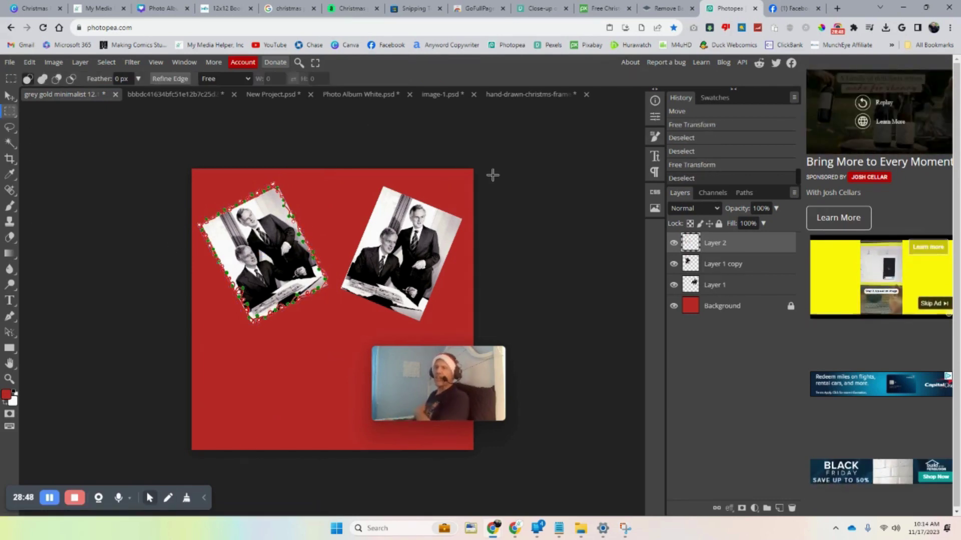
Step: Switch to the Pixabay Christmas clipart results and download the red snowflake stocking as a 662×1280 PNG
click(604, 8)
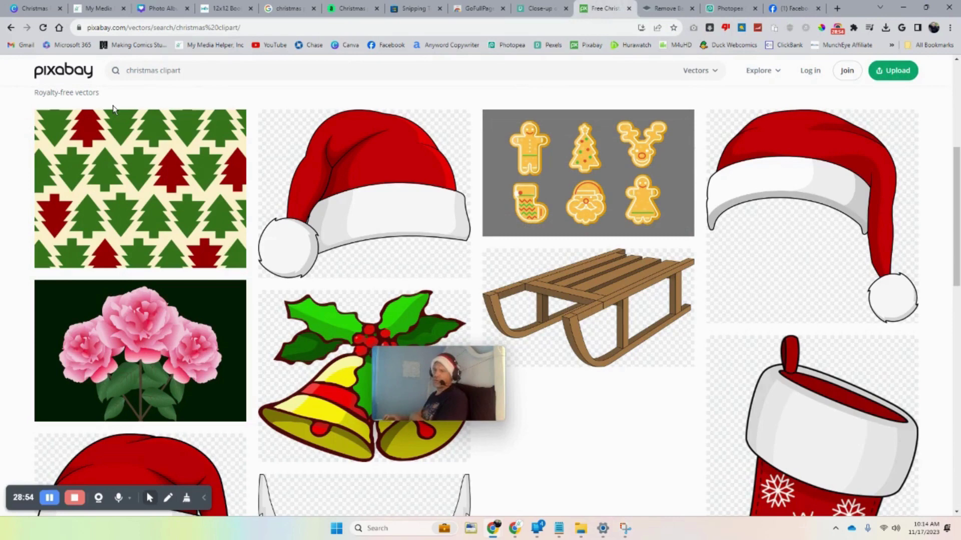
scroll(781, 246, down, 3)
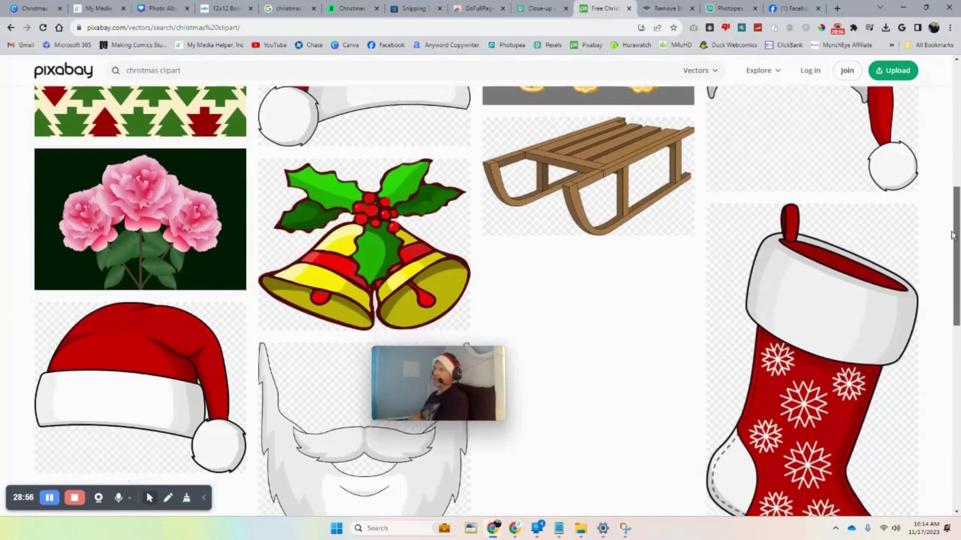
click(859, 213)
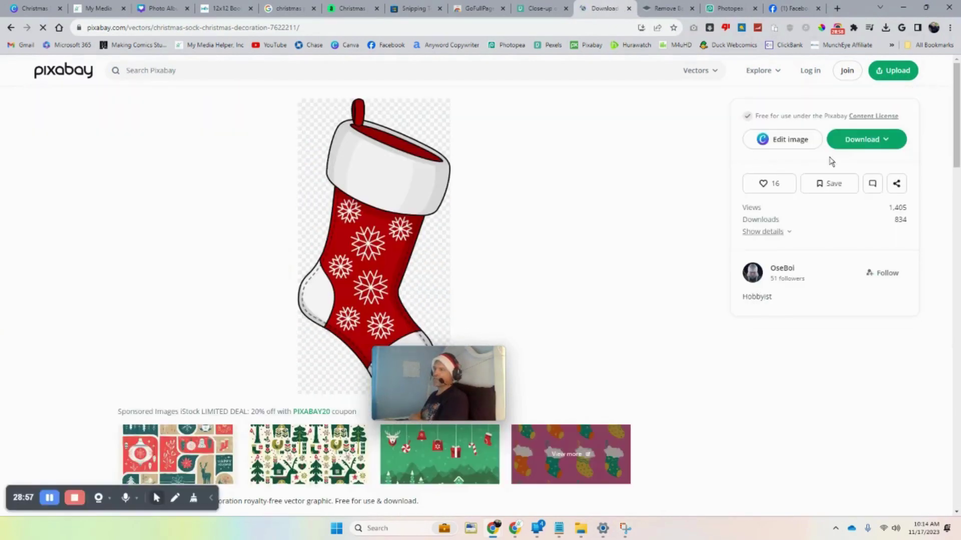
click(851, 140)
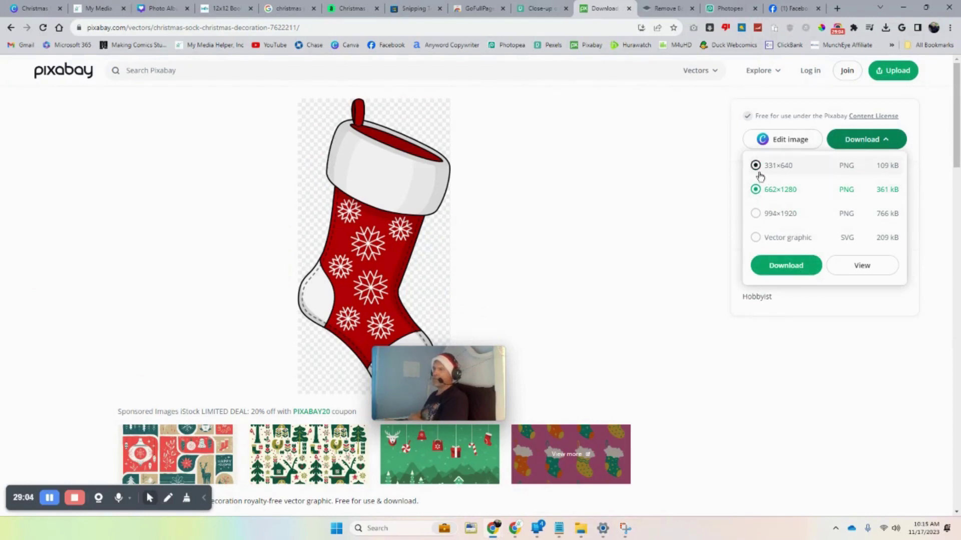
click(787, 265)
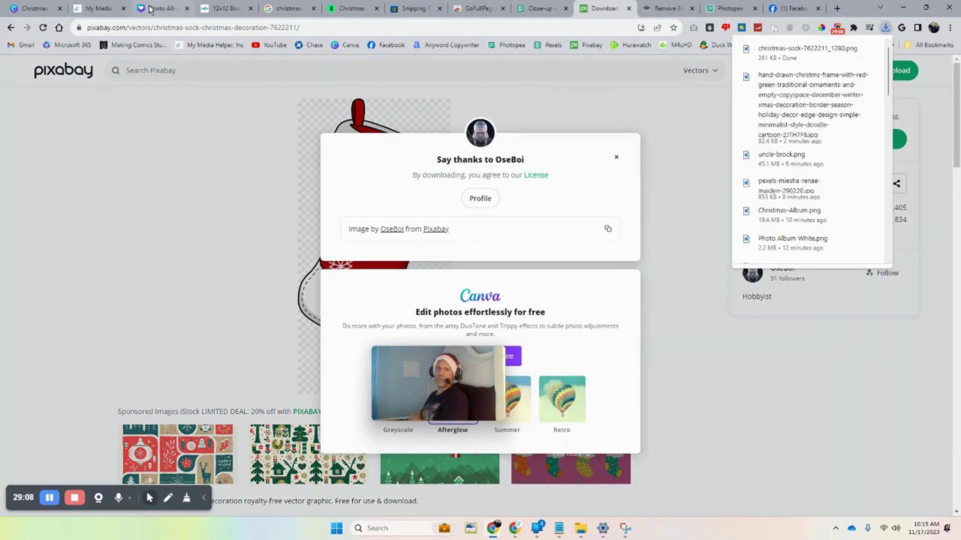
Step: Switch to Photopea and open christmas-sock-7622211_1280 from the Downloads folder
click(538, 9)
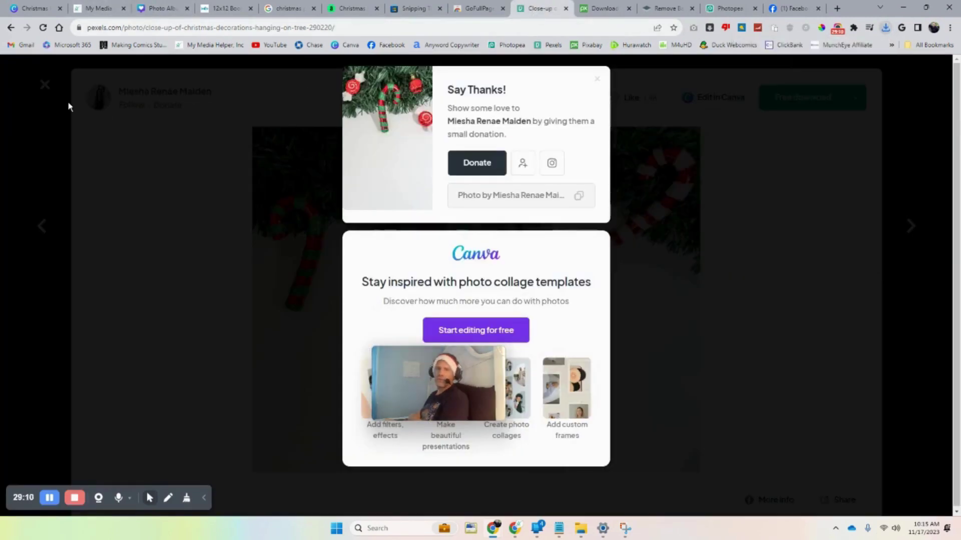
click(732, 10)
click(10, 62)
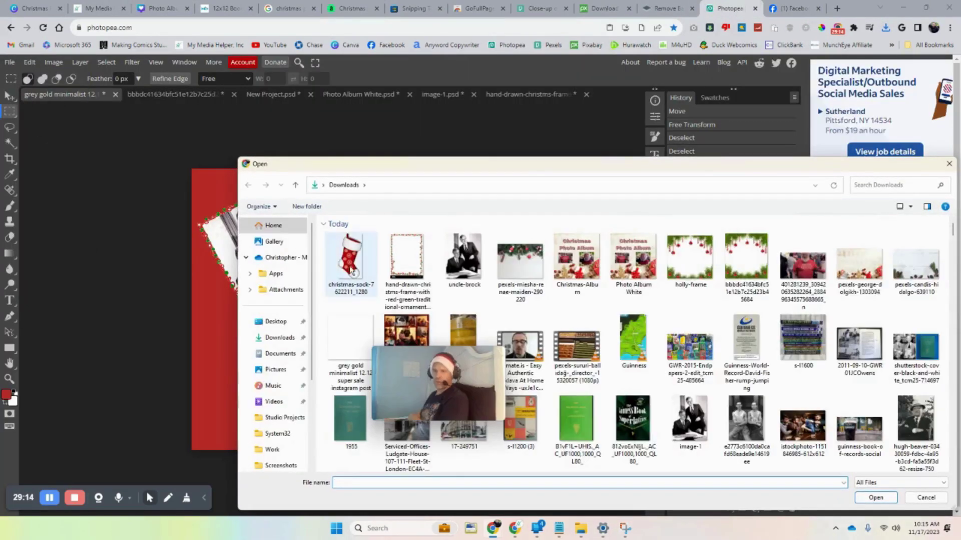
double_click(347, 263)
Step: Select the whole stocking image, copy it and paste it into the red photo page
drag(246, 150, 420, 479)
click(30, 62)
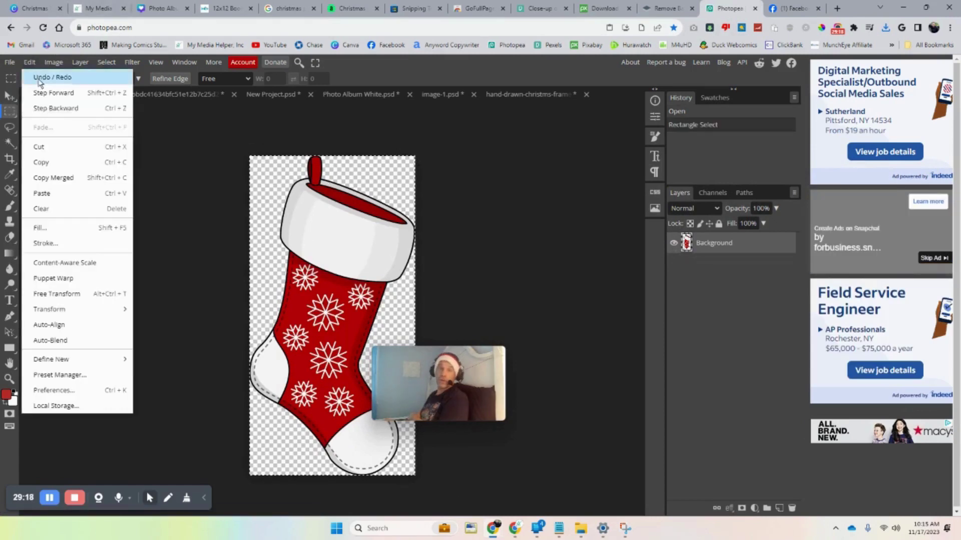
click(40, 161)
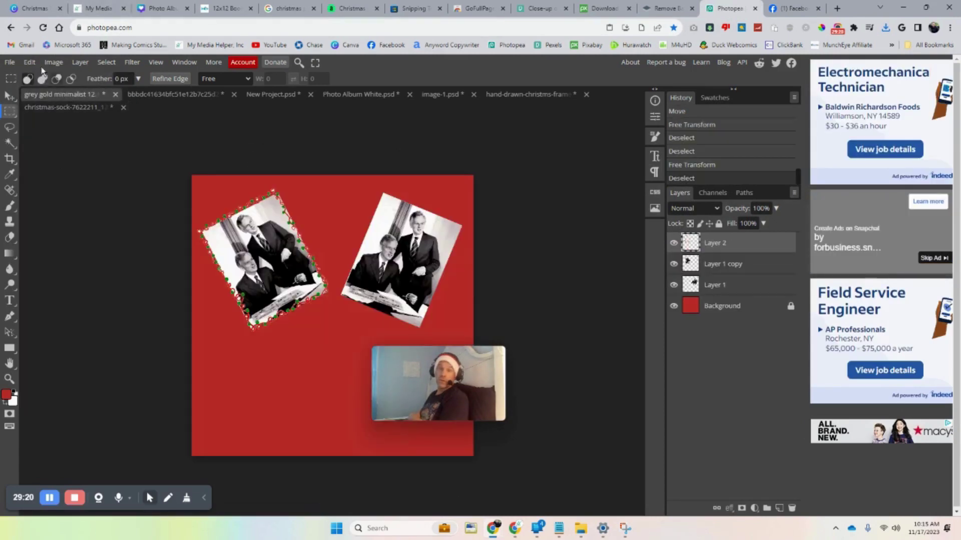
click(10, 62)
mouse_move(28, 64)
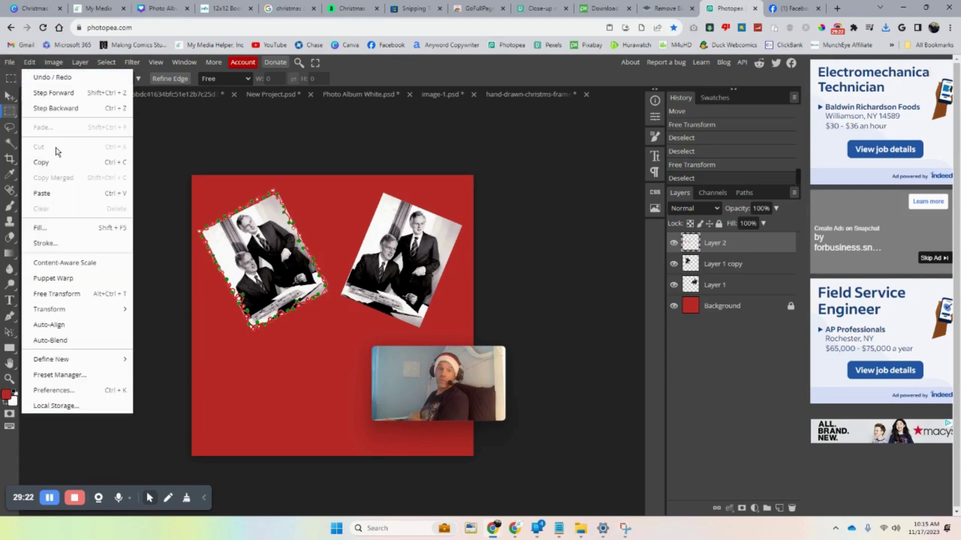
click(60, 193)
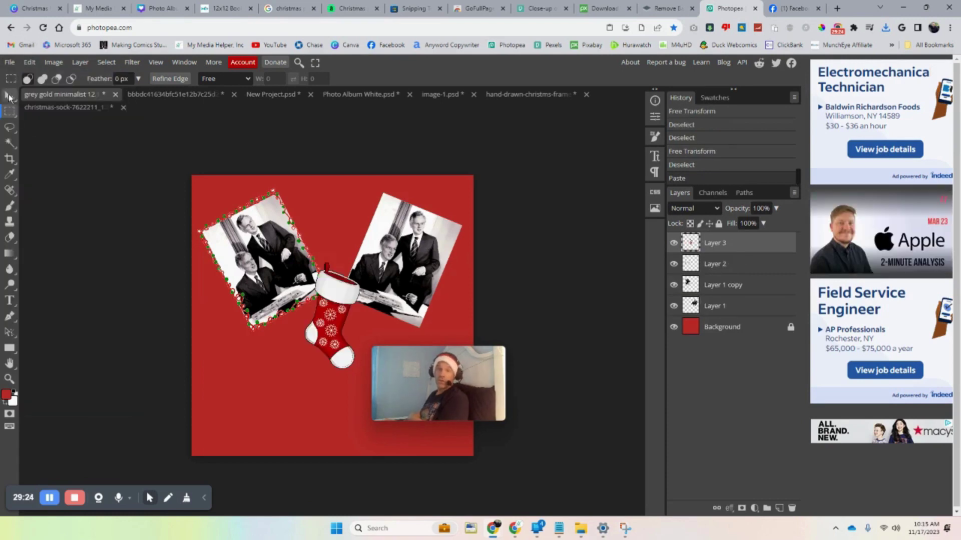
Step: Move the stocking down to the middle of the red page, below the two photos
click(10, 95)
drag(319, 331, 318, 390)
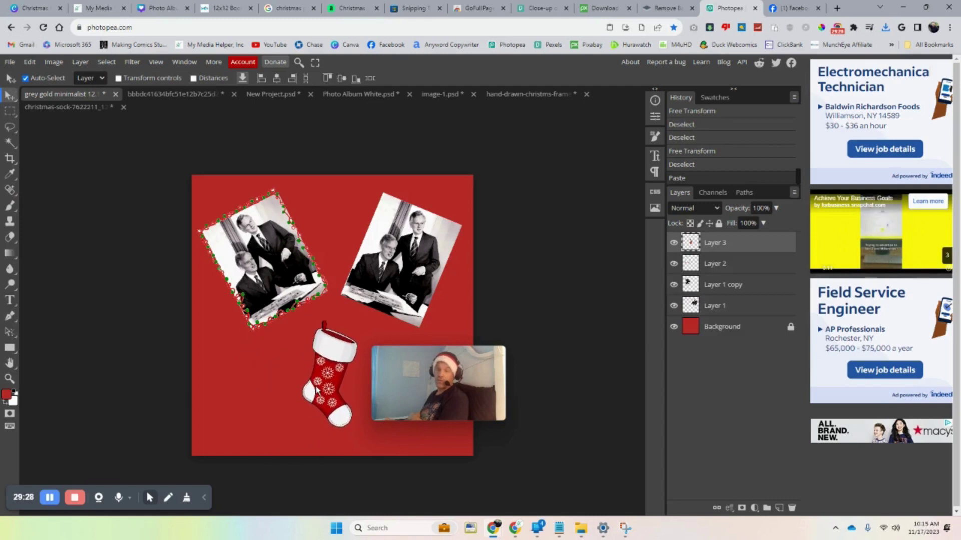
click(182, 380)
mouse_move(448, 383)
drag(466, 368, 646, 390)
Step: Add the text "Merry Christmas" beside the stocking and set its size to 150 px
click(10, 301)
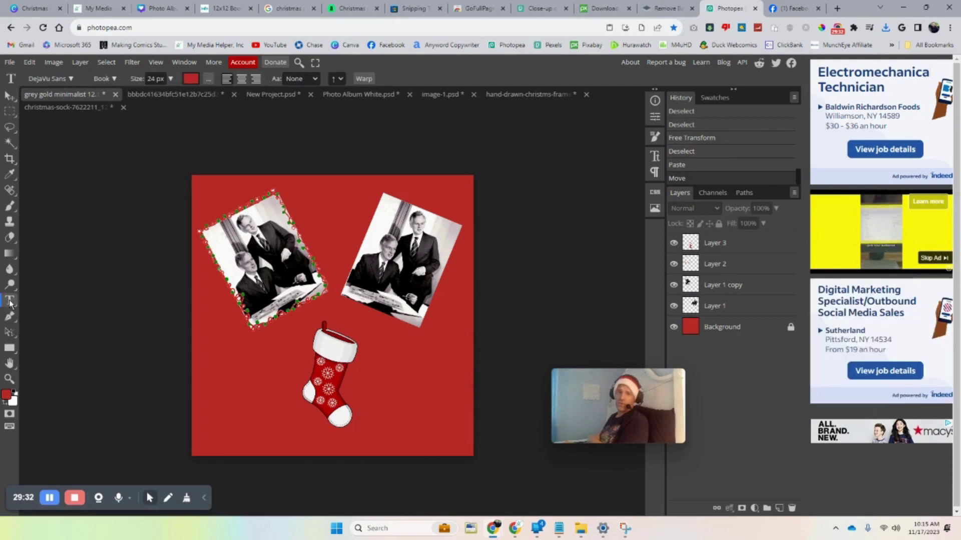
click(218, 374)
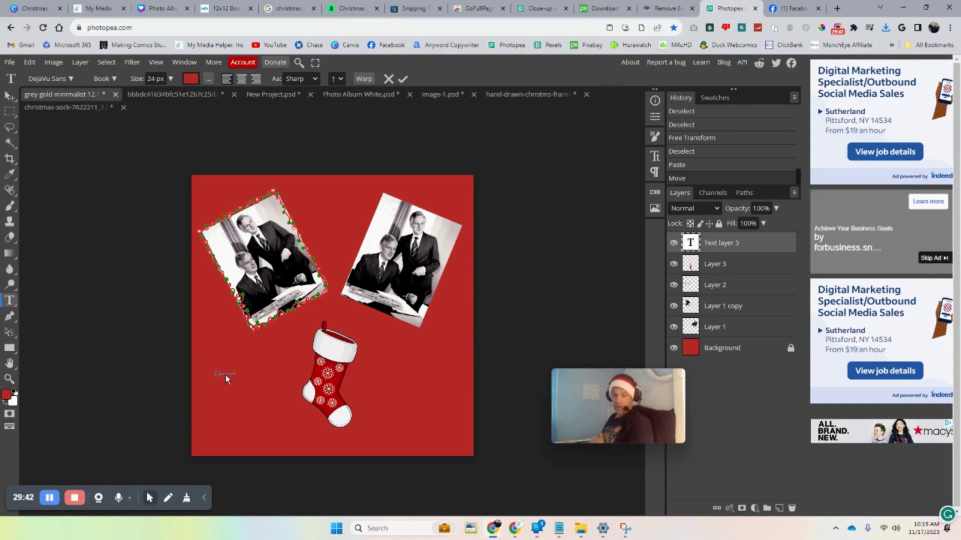
key(ctrl+a)
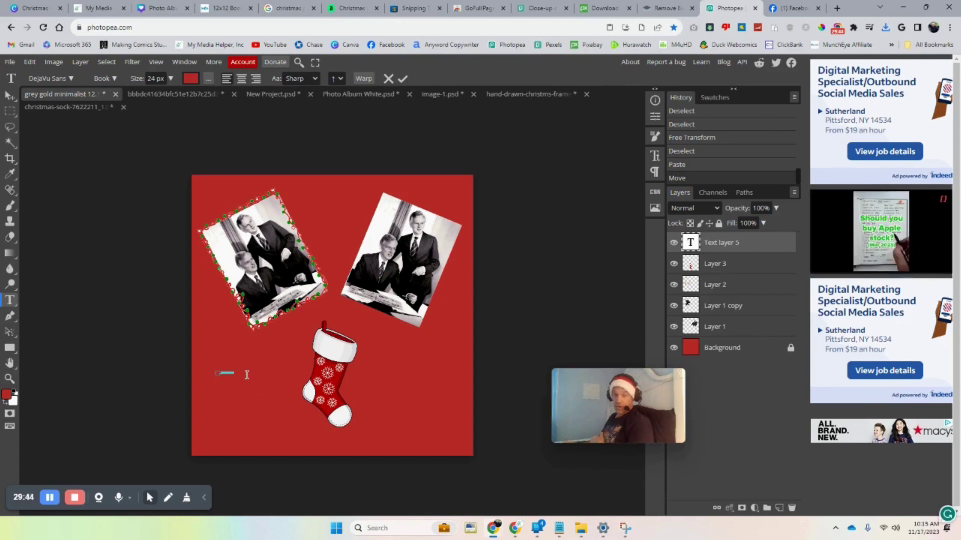
click(171, 78)
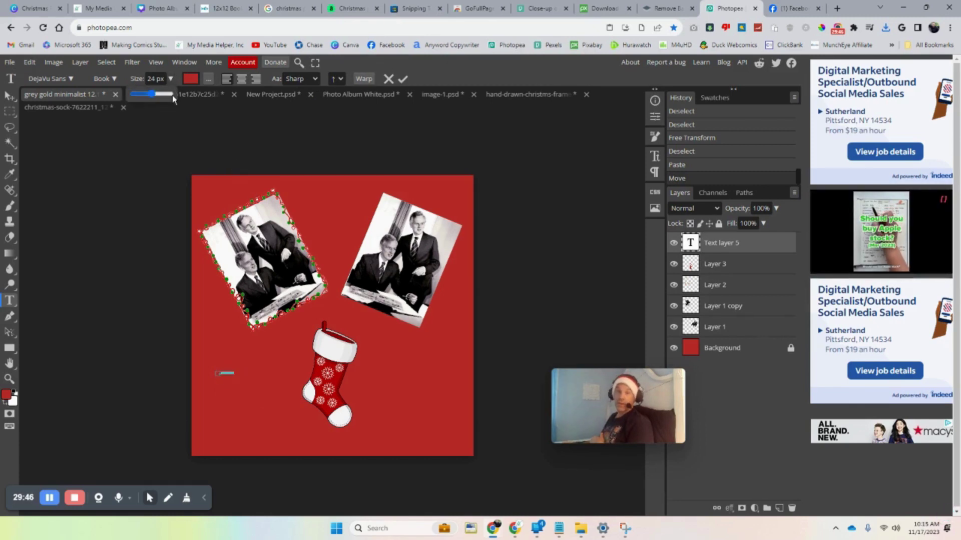
click(170, 94)
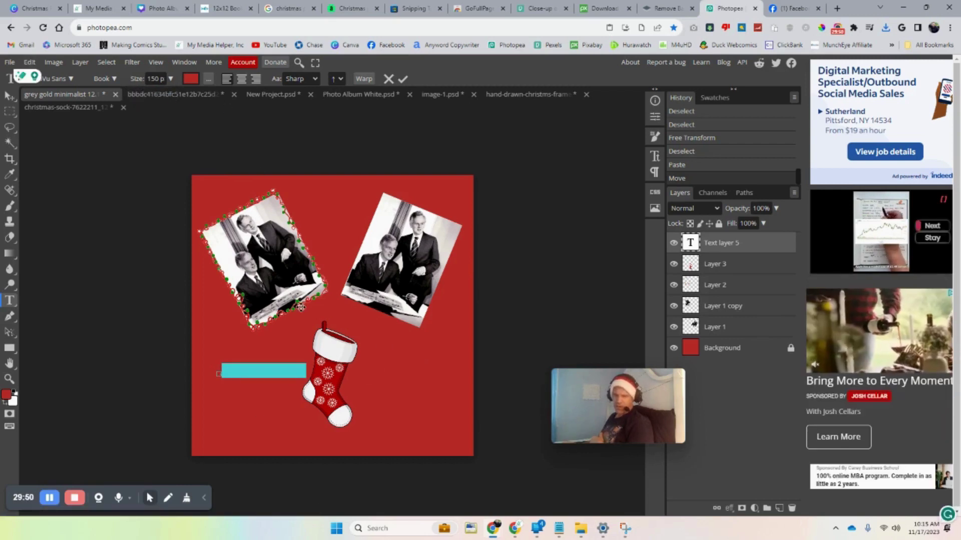
click(9, 111)
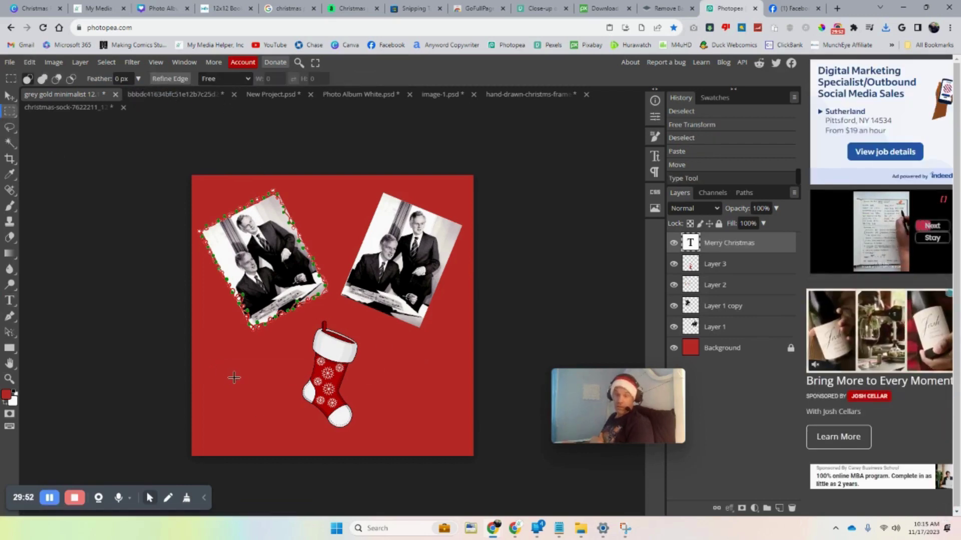
double_click(265, 382)
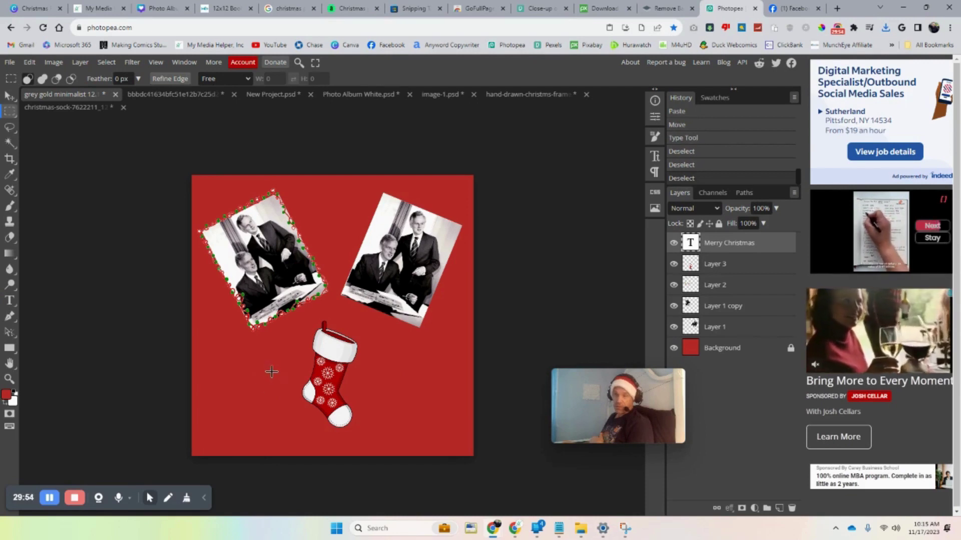
double_click(272, 370)
click(30, 63)
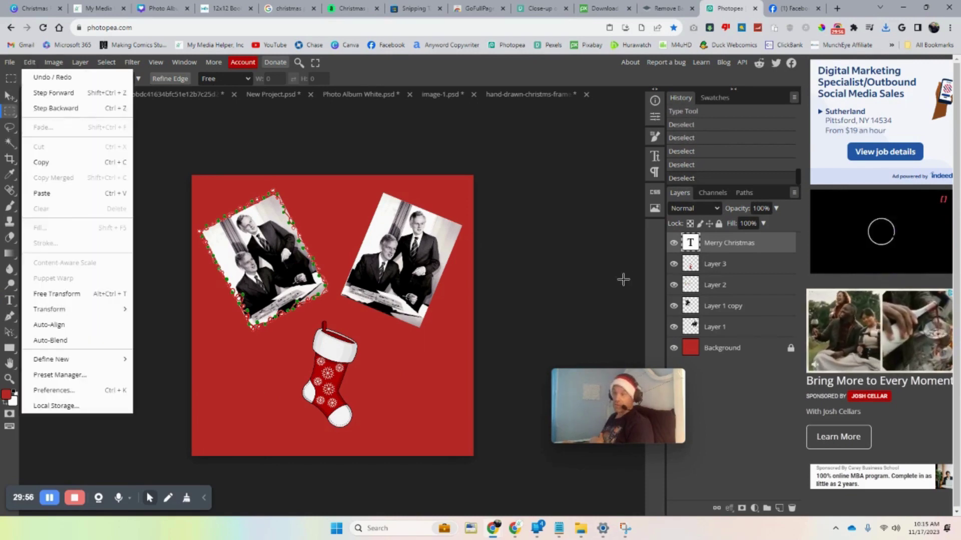
click(236, 407)
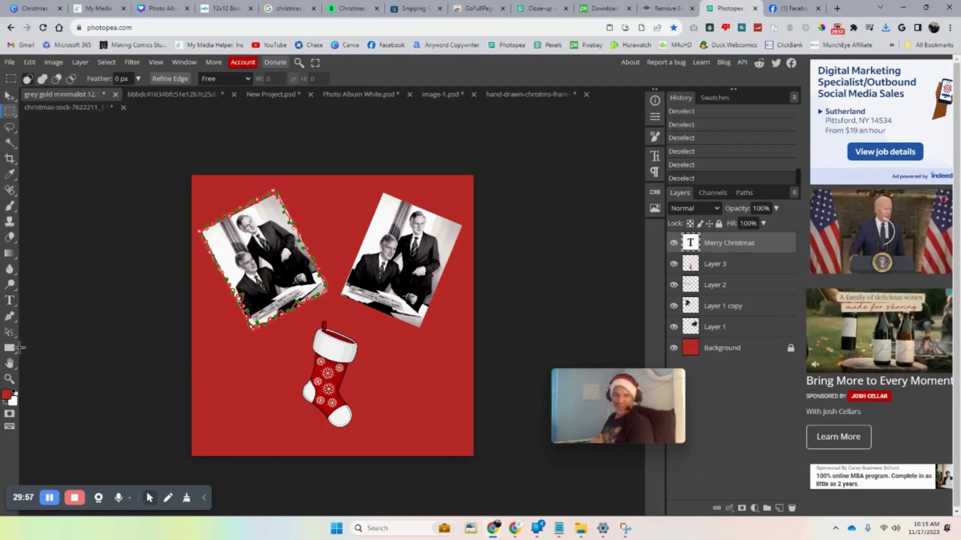
Step: Edit the Merry Christmas text and recolour the word "Christmas" bright green (#00ff00)
click(11, 302)
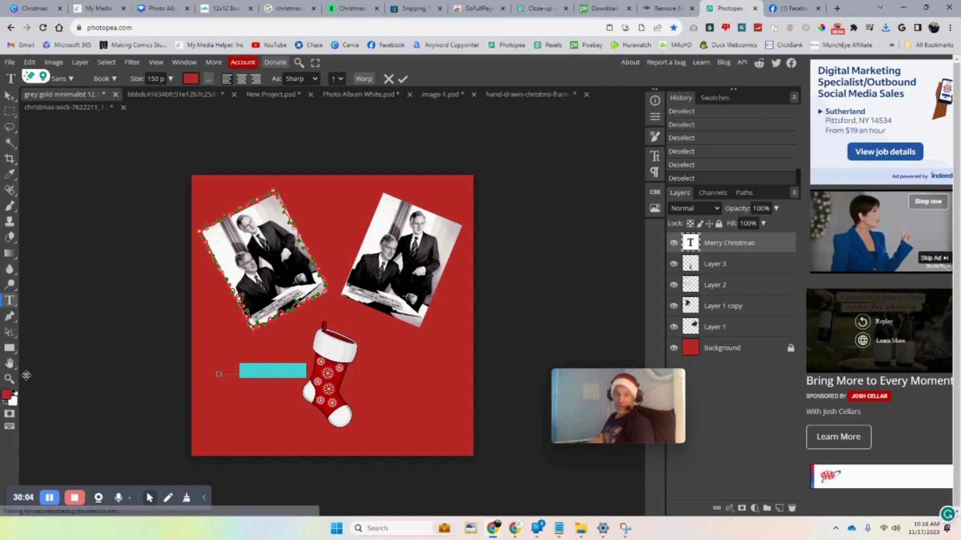
click(191, 79)
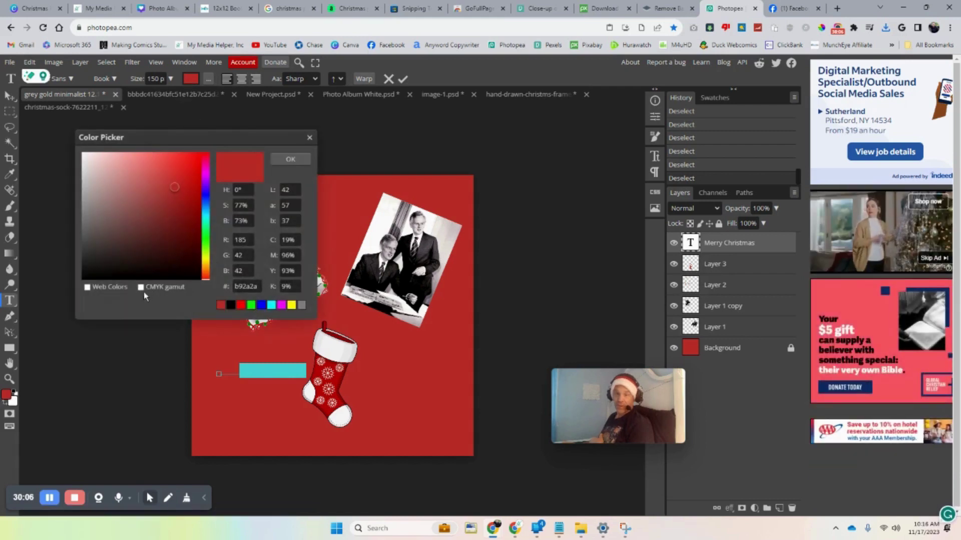
click(252, 307)
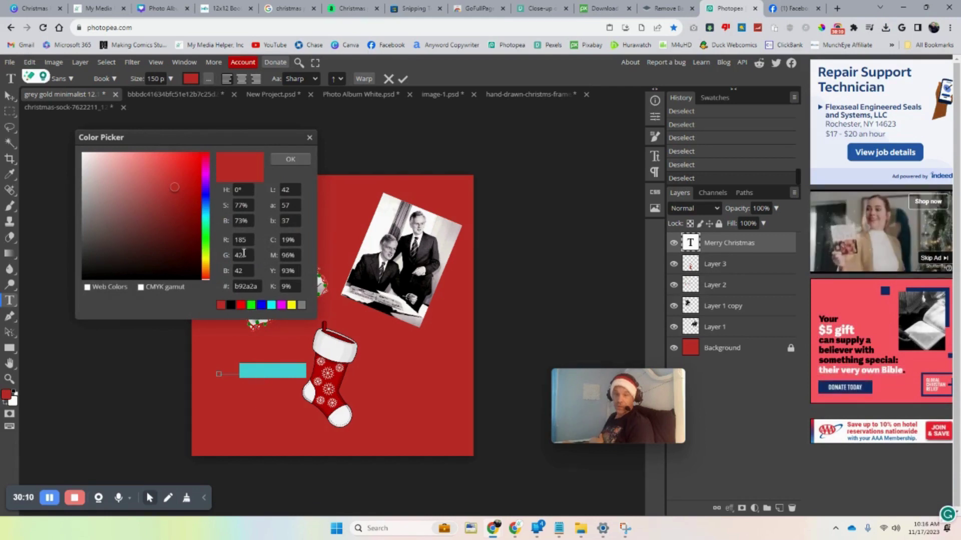
click(251, 306)
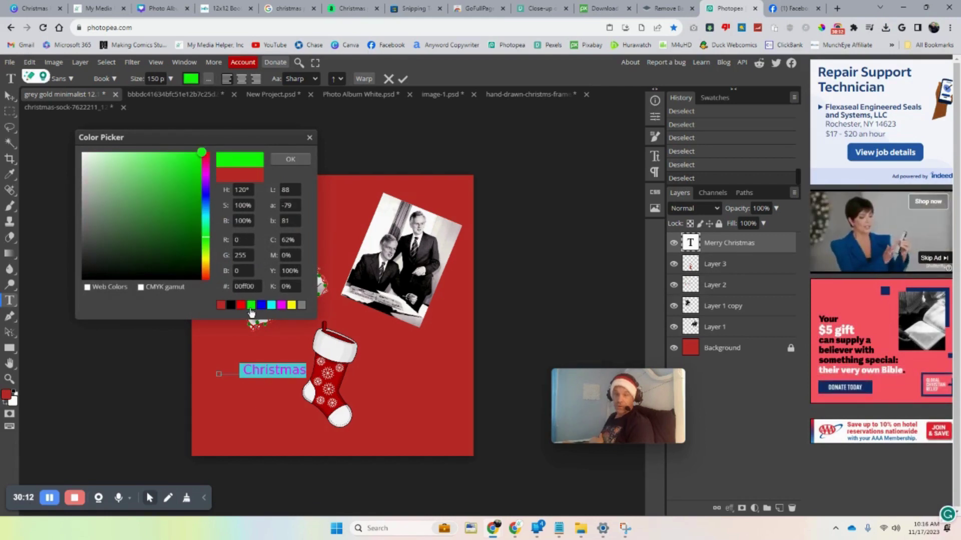
click(304, 155)
Step: Apply the bright green colour (#00ff00) to the "rry Christmas" part of the greeting
click(300, 369)
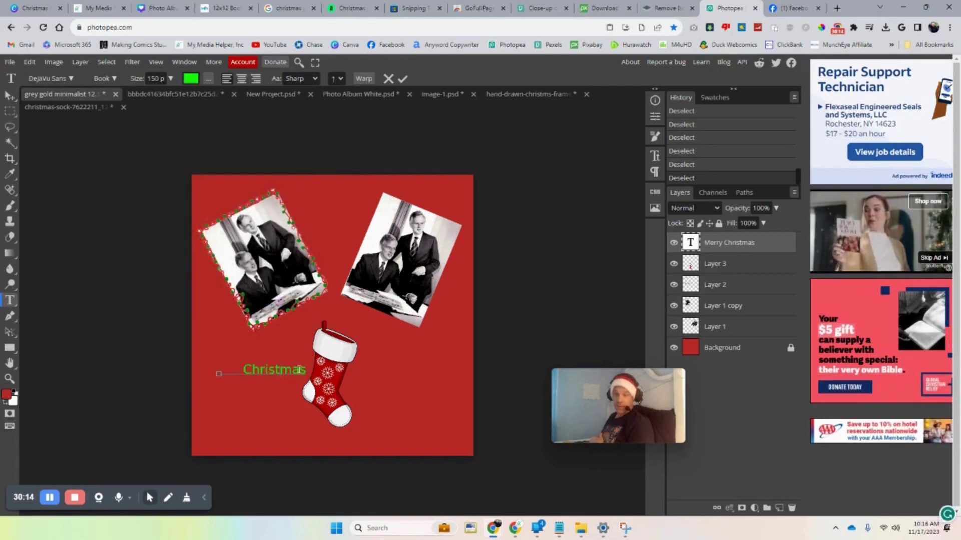
drag(305, 371, 215, 365)
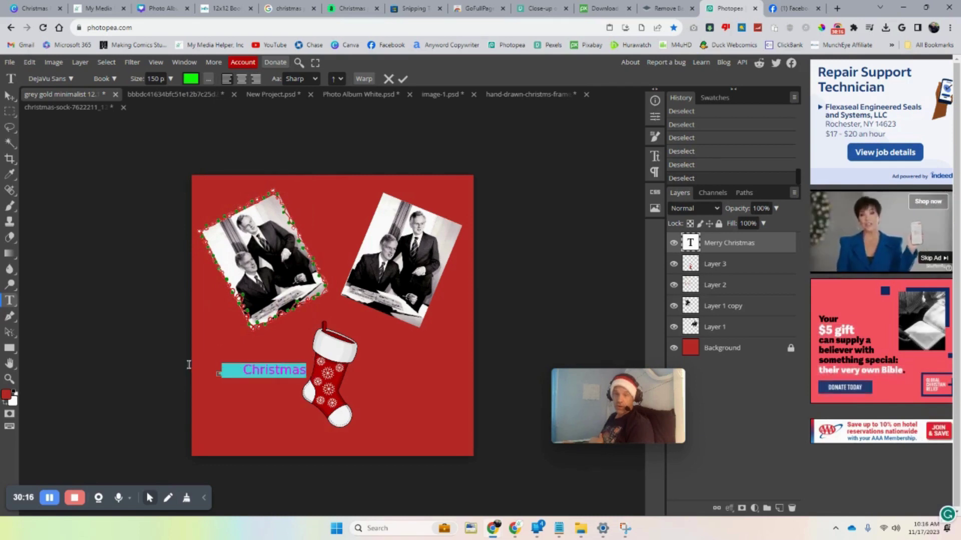
click(191, 78)
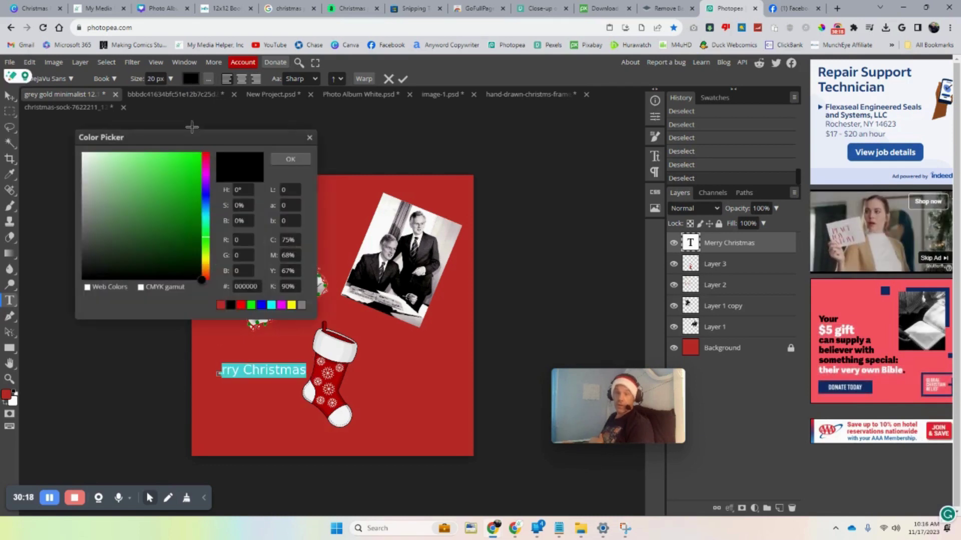
click(252, 305)
click(233, 385)
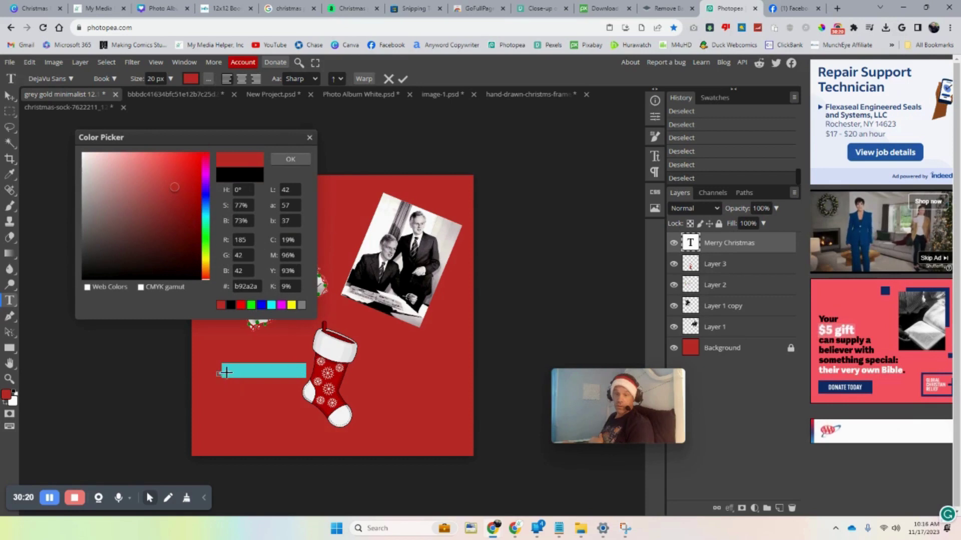
click(249, 307)
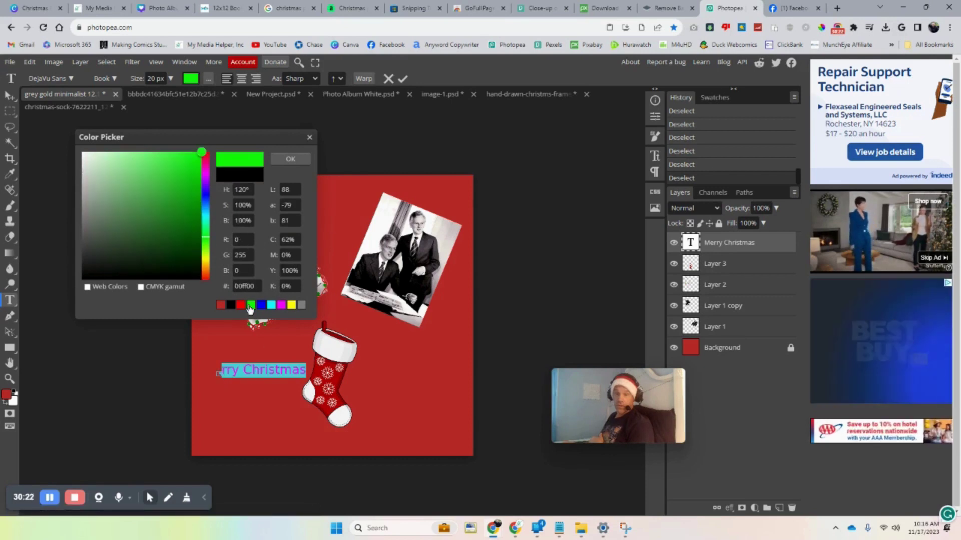
key(Return)
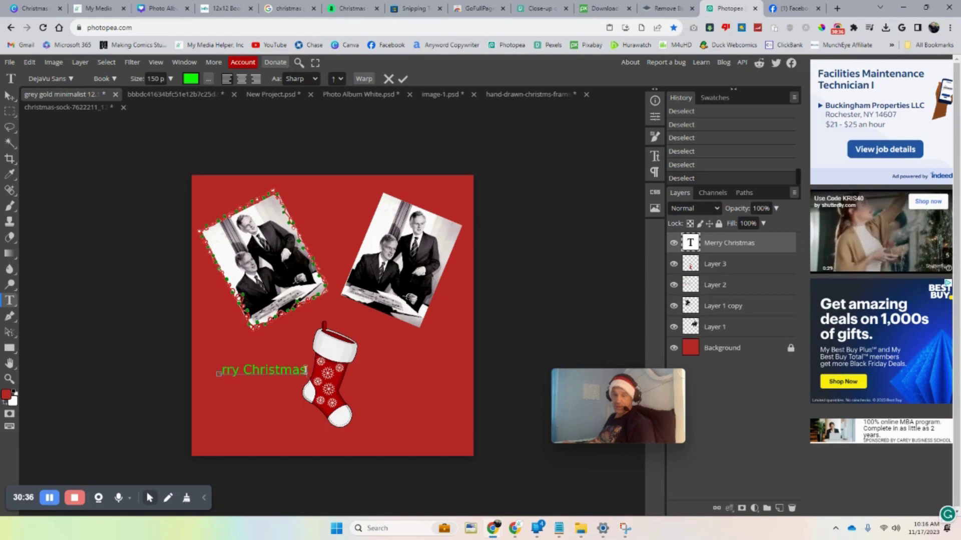
Step: Replace the red opening letters of the greeting with green ones so it reads "Merry Christmas"
drag(306, 371, 163, 364)
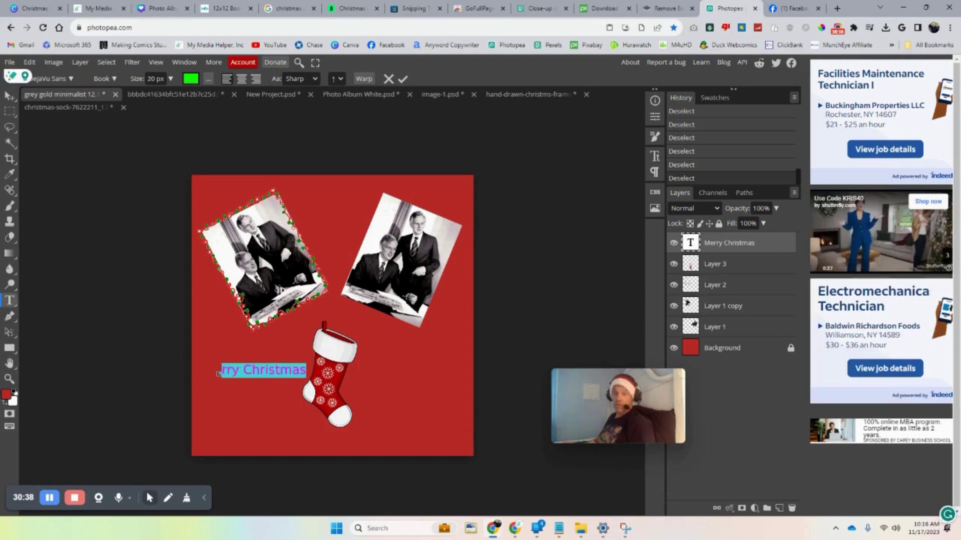
click(232, 383)
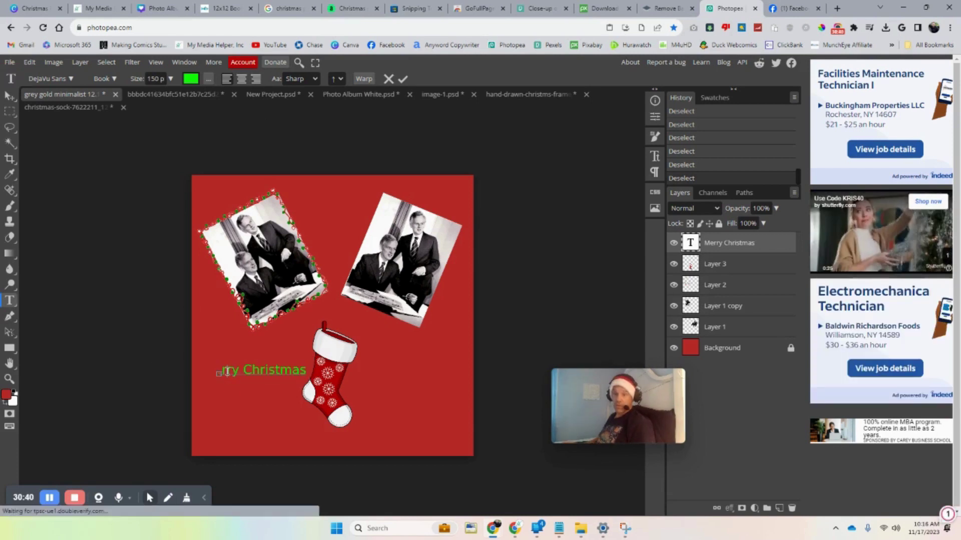
text(Me)
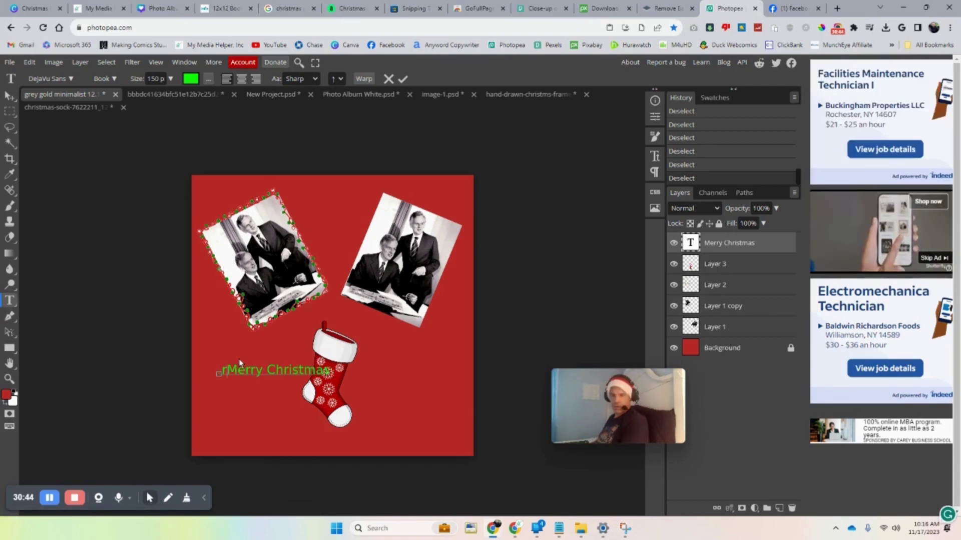
key(BackSpace)
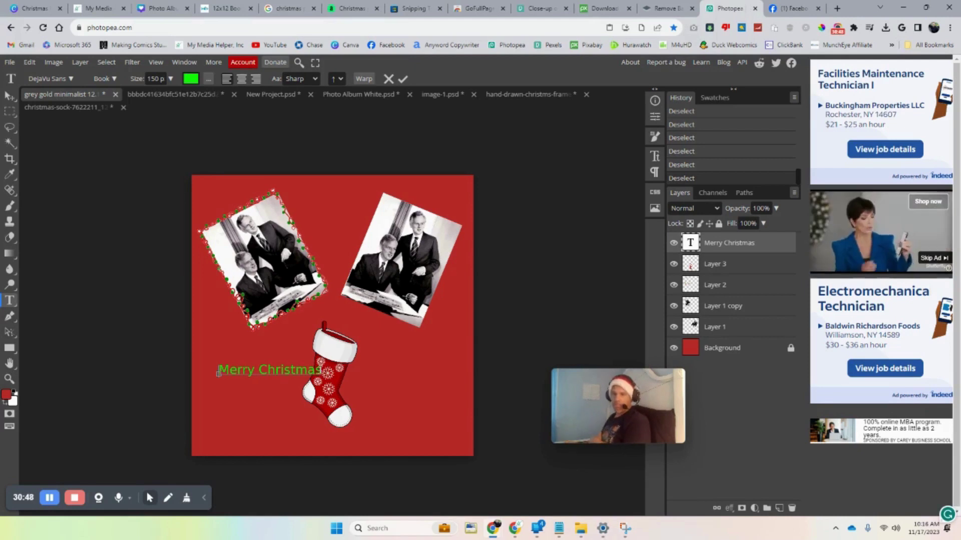
Step: Try 500 and 400 px for the Merry Christmas text, settle on 300 px and change its font to DejaVu Sans Condensed
drag(321, 370, 200, 363)
click(154, 80)
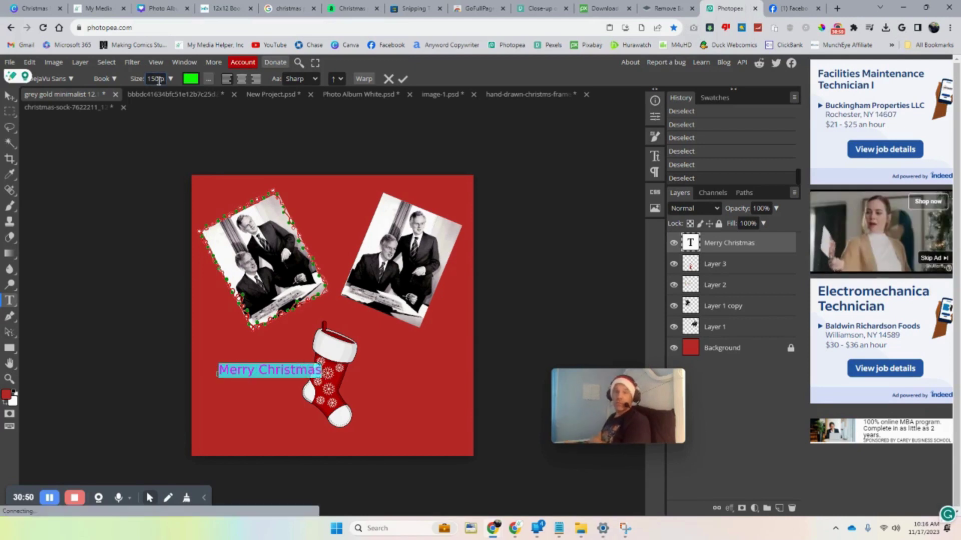
text(500)
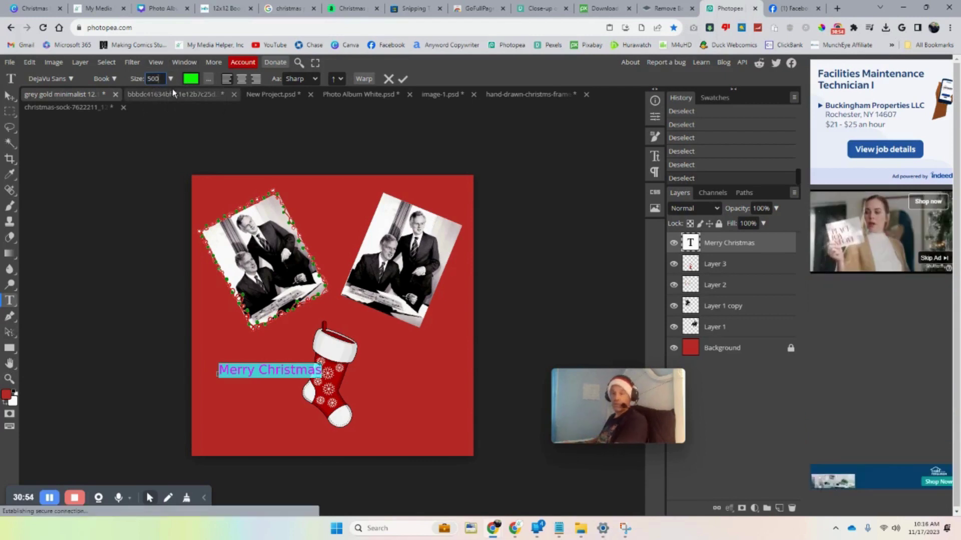
key(Return)
text(40)
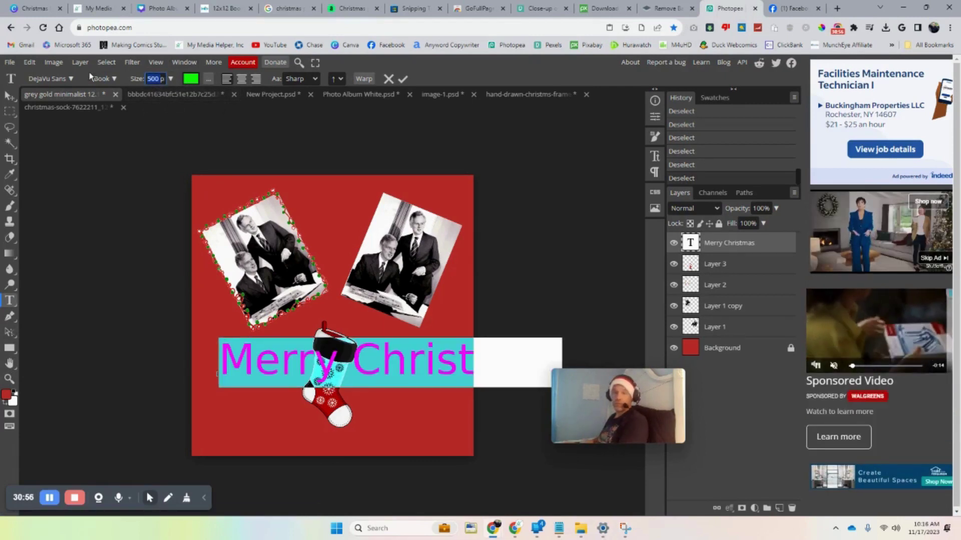
text(0)
key(Return)
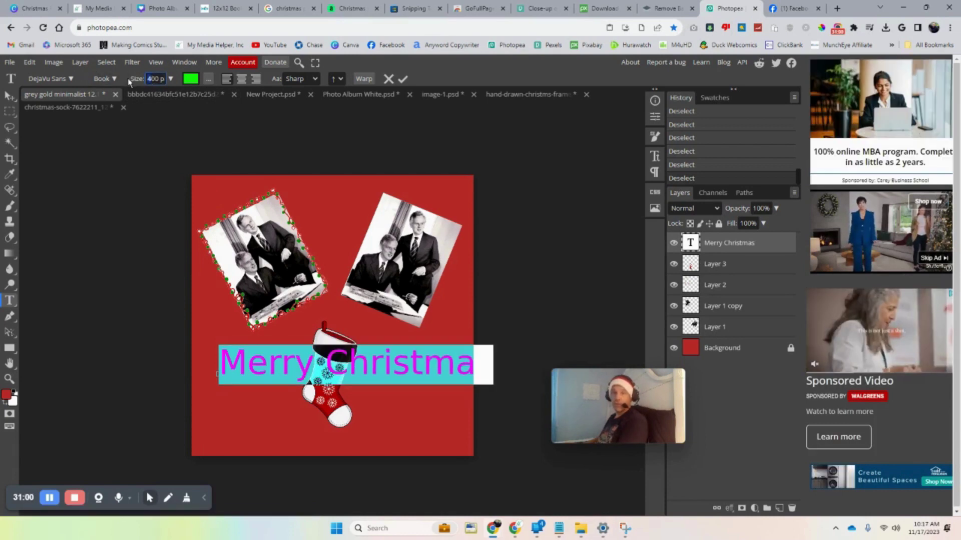
key(Return)
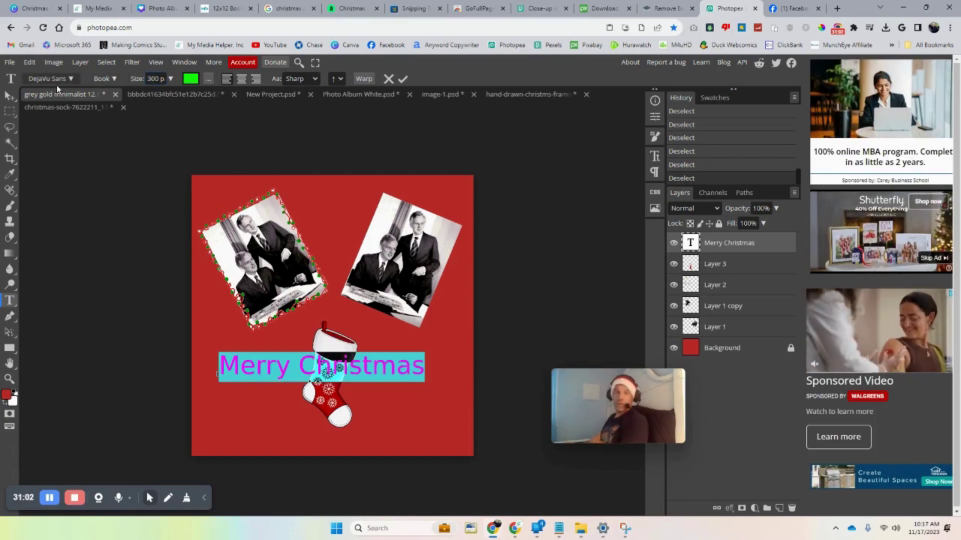
click(70, 79)
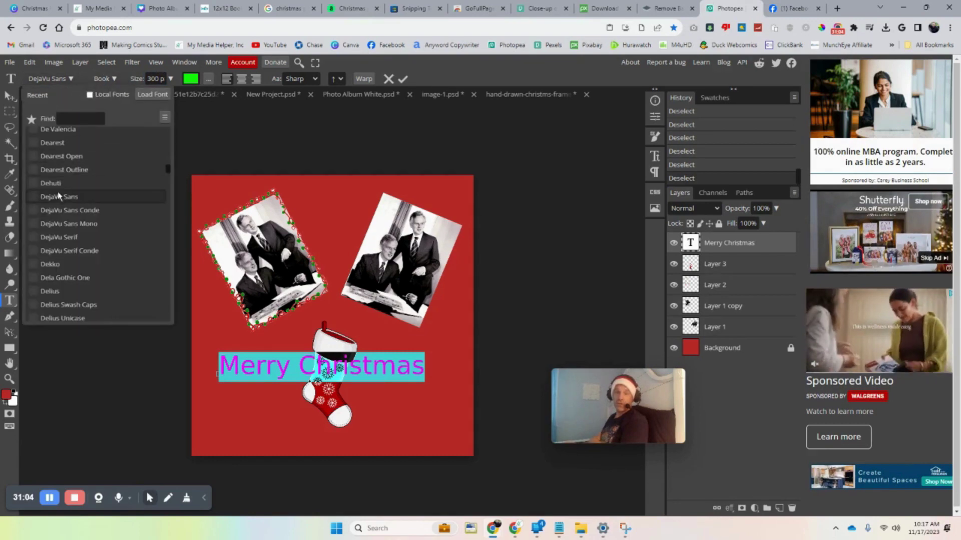
click(60, 211)
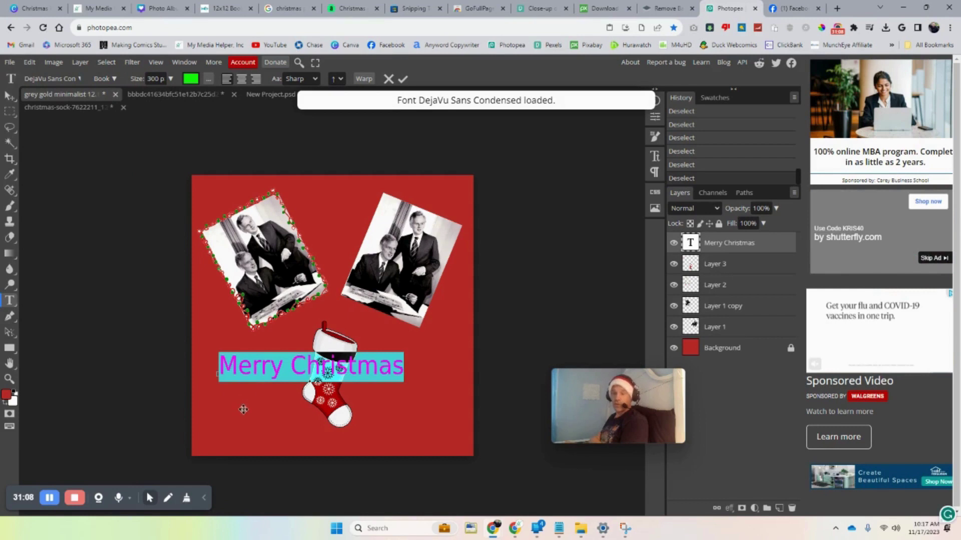
Step: Move the Merry Christmas text down towards the page's lower edge and raise the stocking above it
click(9, 95)
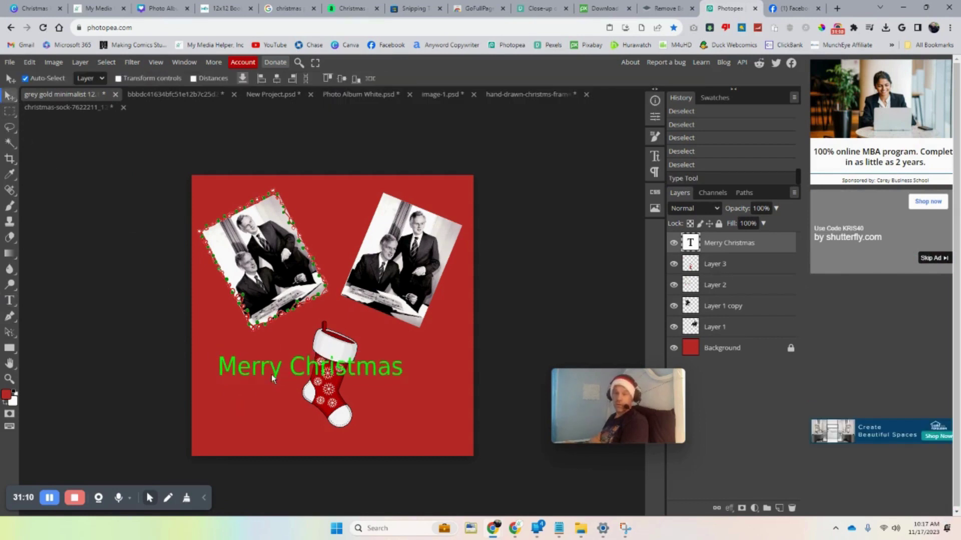
drag(311, 368, 328, 419)
click(328, 387)
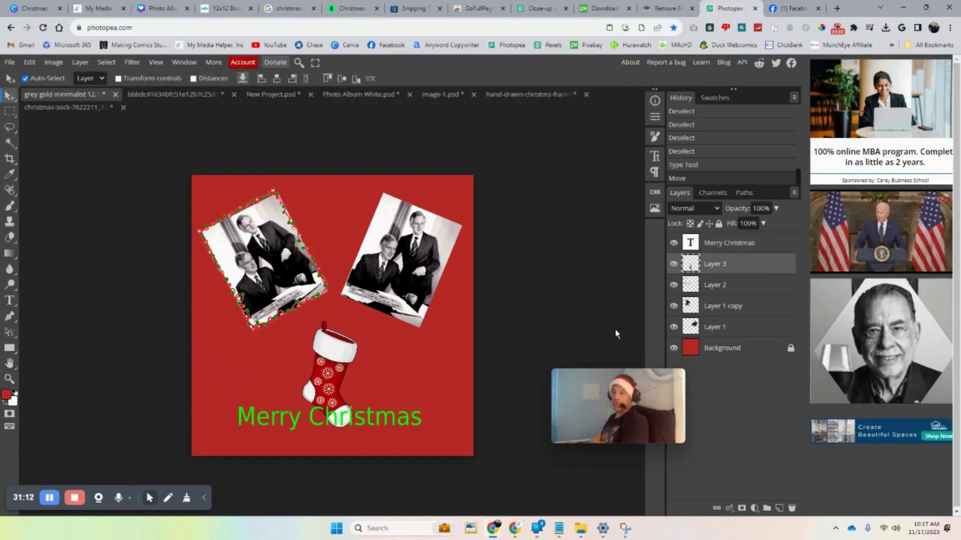
drag(330, 385, 332, 363)
Step: Raise the right photo slightly, tuck the stocking up between the two photos and shift the greeting to sit centred below it
drag(421, 254, 419, 246)
drag(278, 268, 300, 250)
click(279, 260)
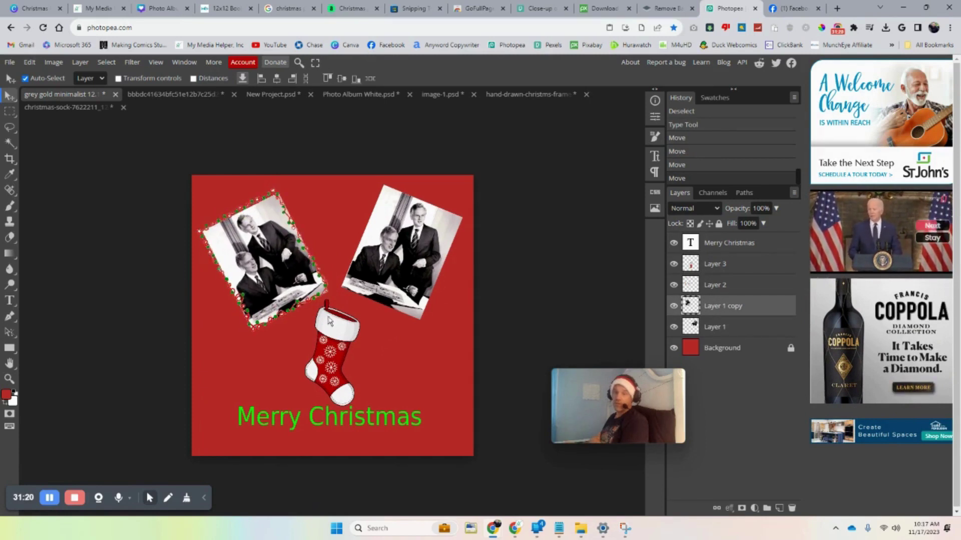
drag(345, 346, 351, 328)
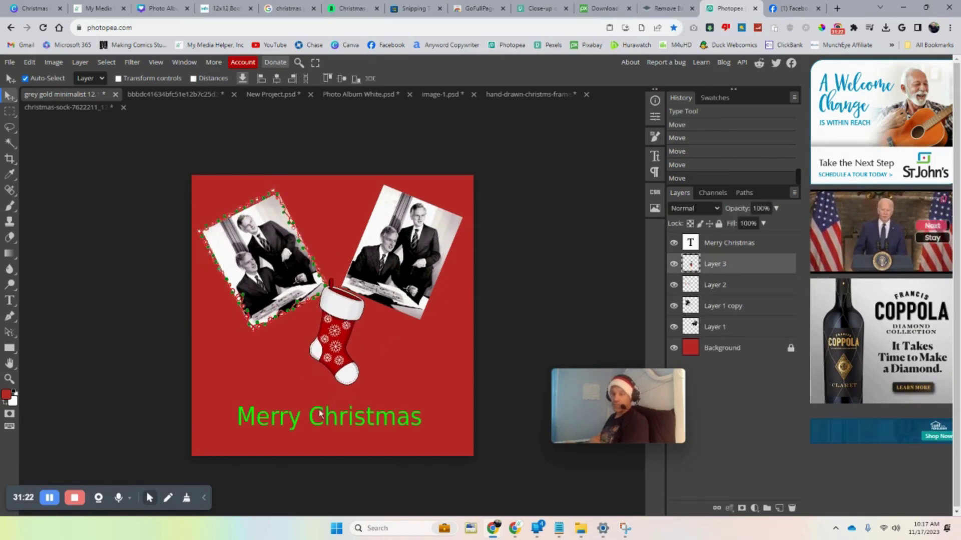
click(325, 425)
drag(325, 425, 340, 419)
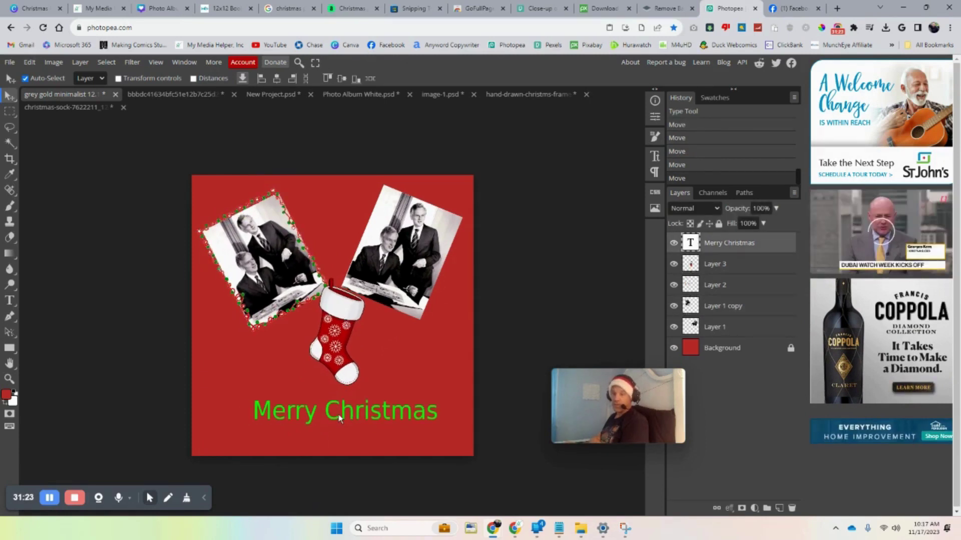
Step: Check the image size settings of the page without changing them
click(53, 62)
mouse_move(30, 63)
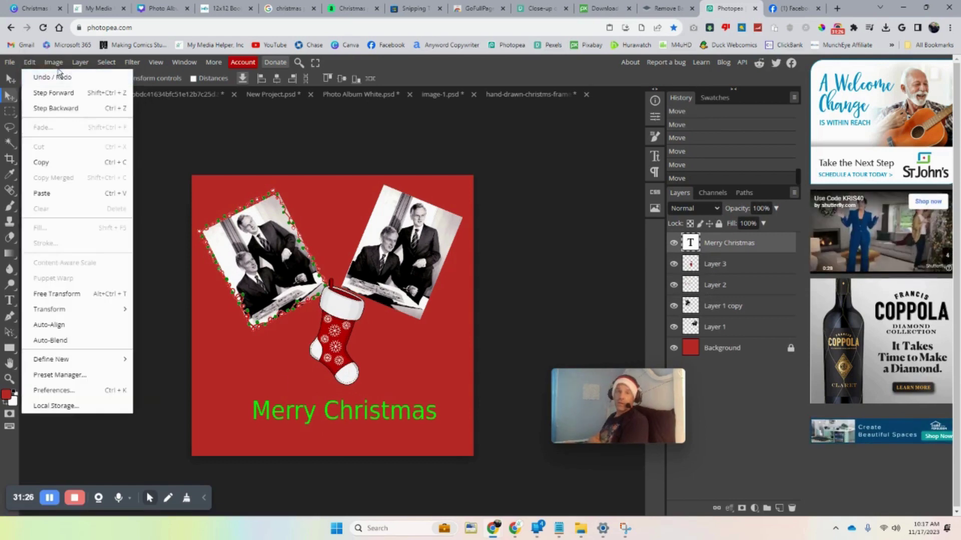
click(85, 230)
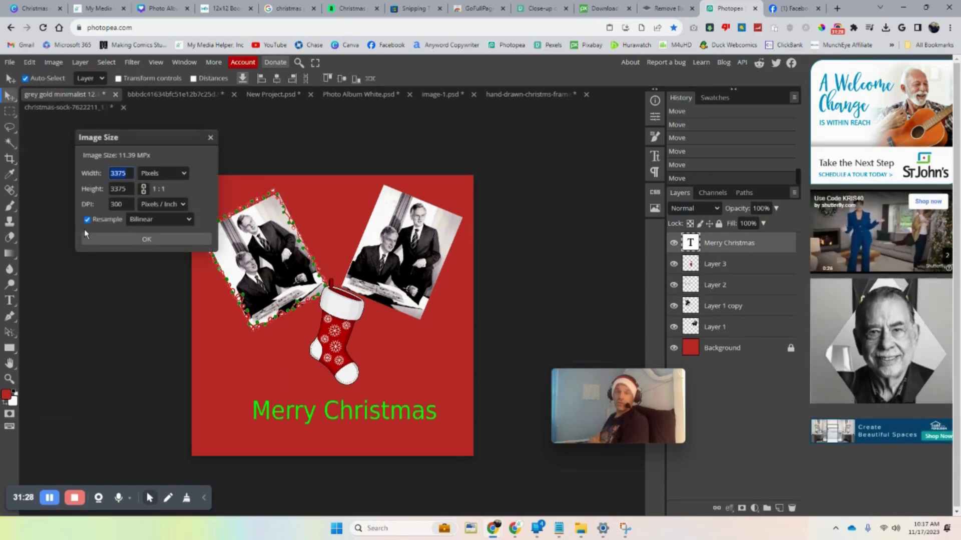
click(210, 137)
Step: Export the finished page as a PNG named "example" at 100% quality
click(9, 64)
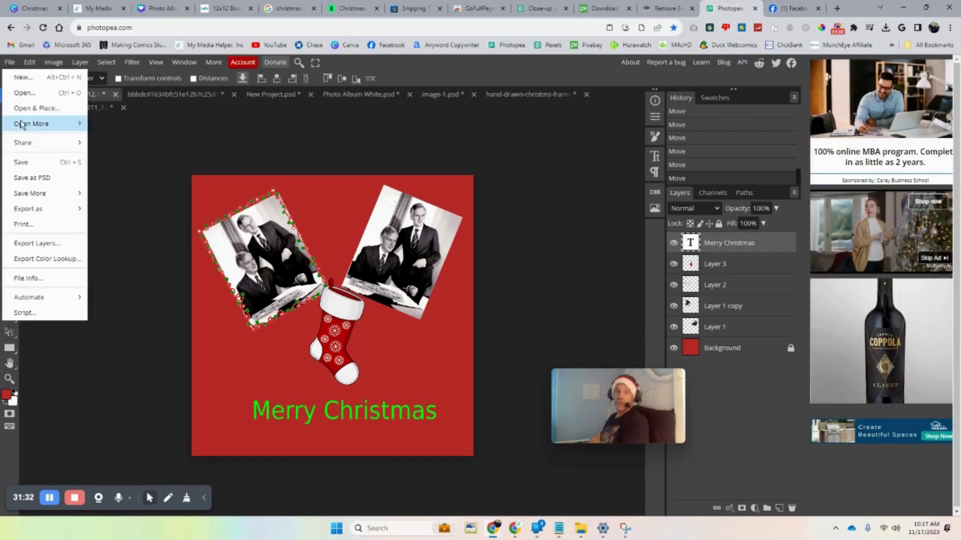
mouse_move(50, 209)
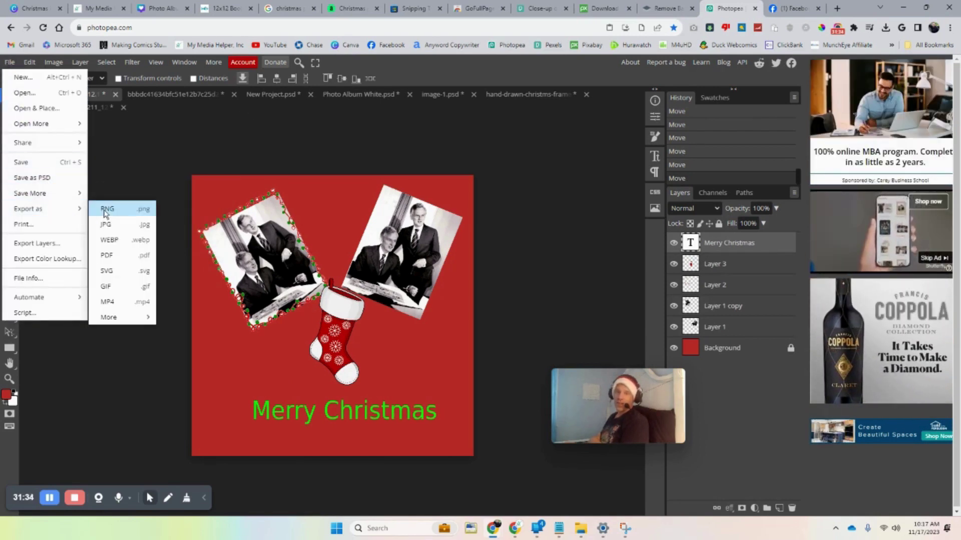
click(134, 209)
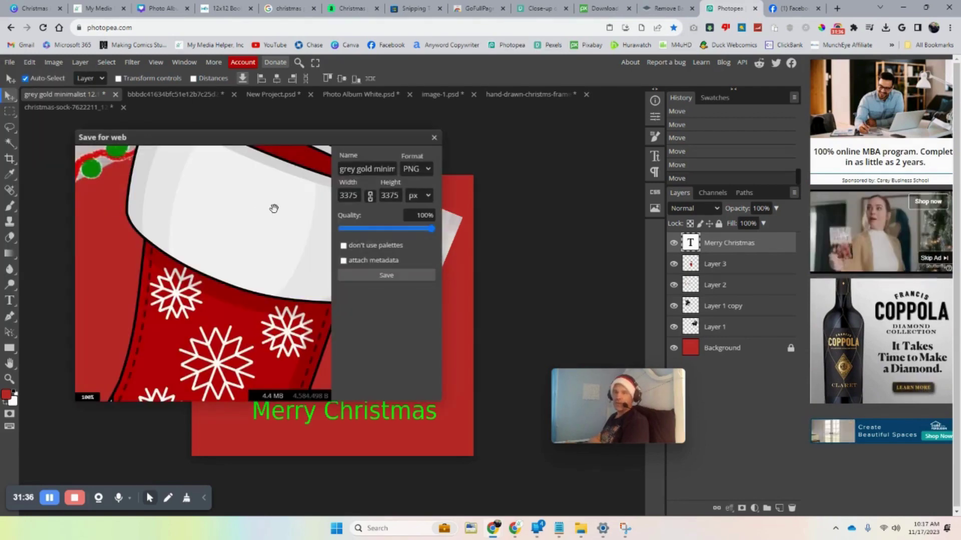
drag(341, 170, 395, 169)
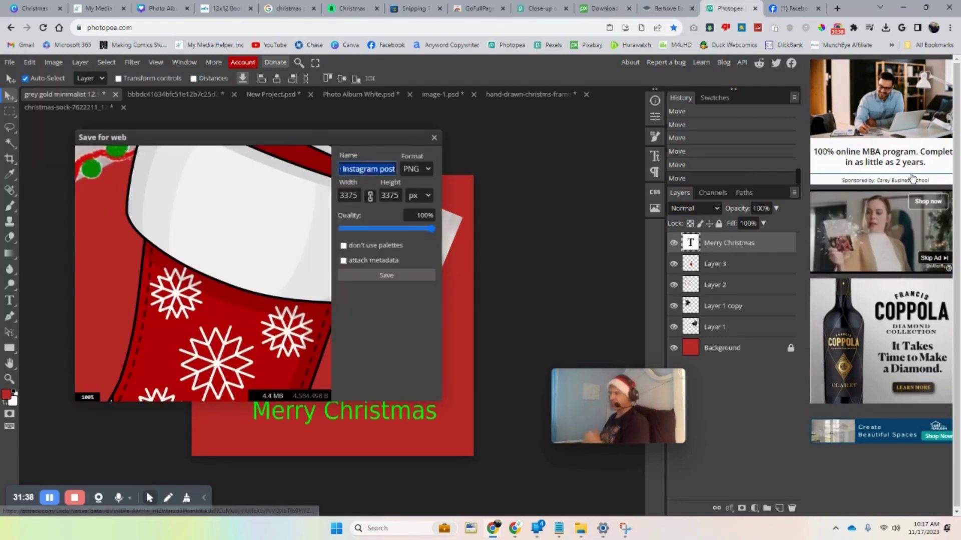
text(example)
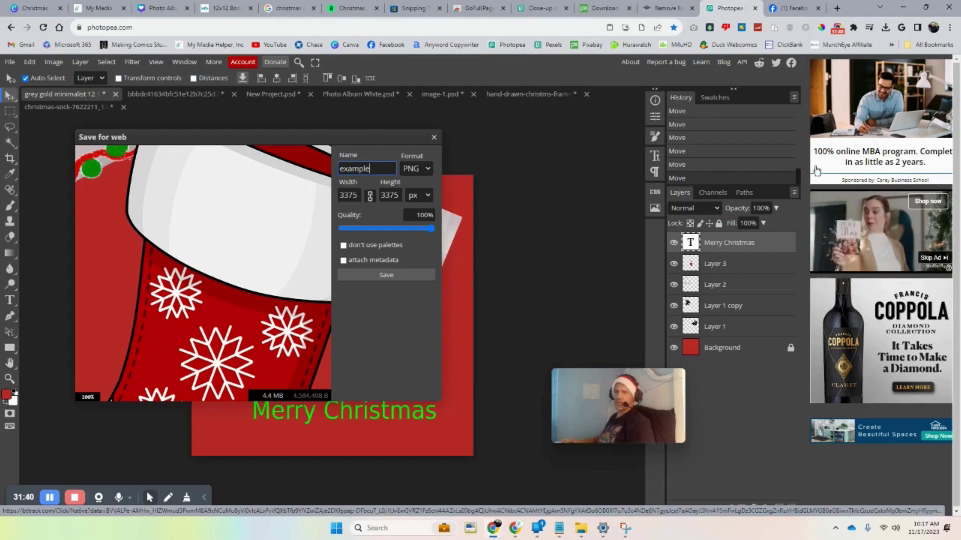
click(381, 277)
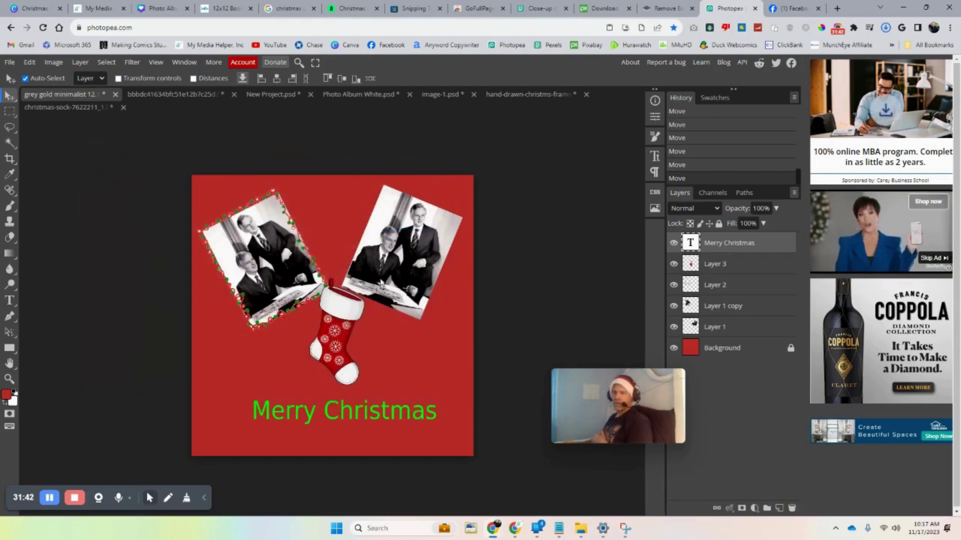
Step: Switch to the Snapfish photo book and upload the exported Christmas page from the computer
click(159, 8)
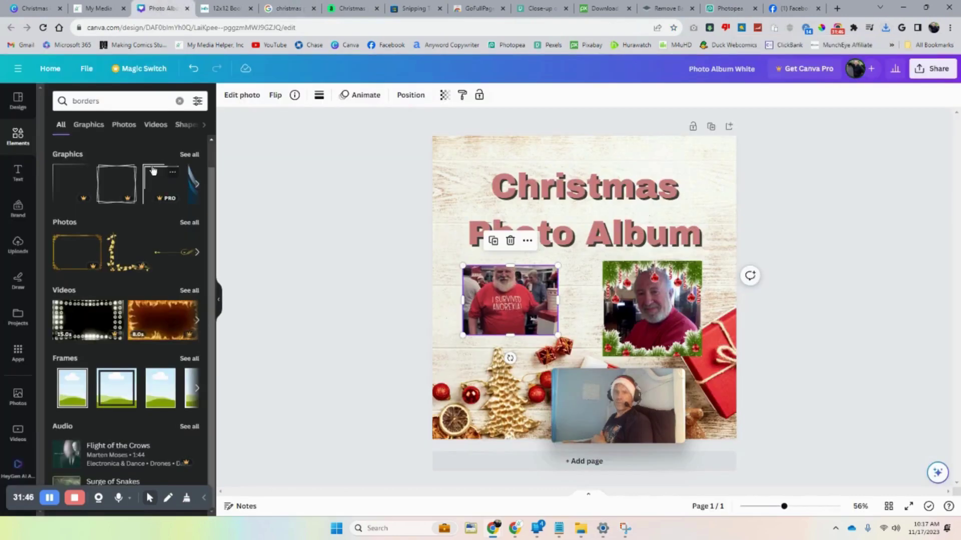
click(225, 8)
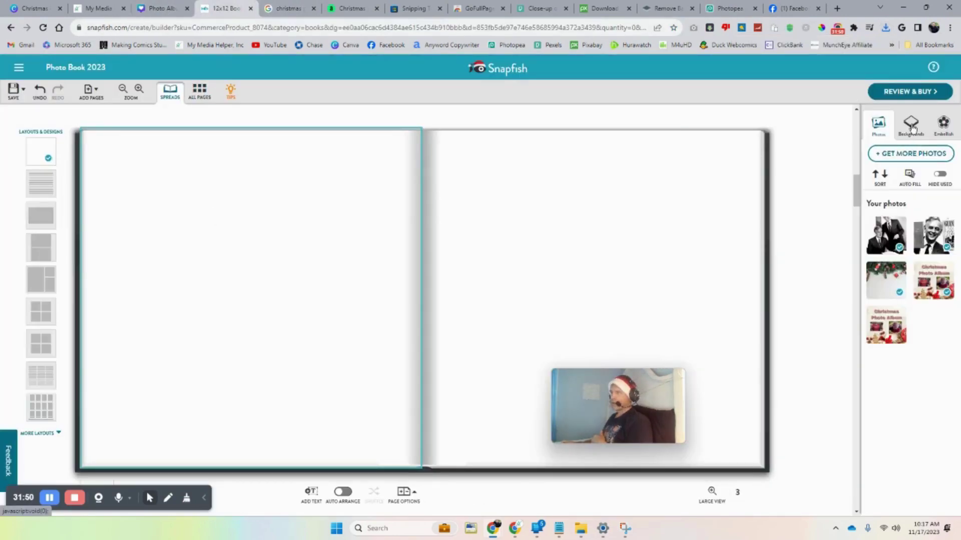
click(904, 152)
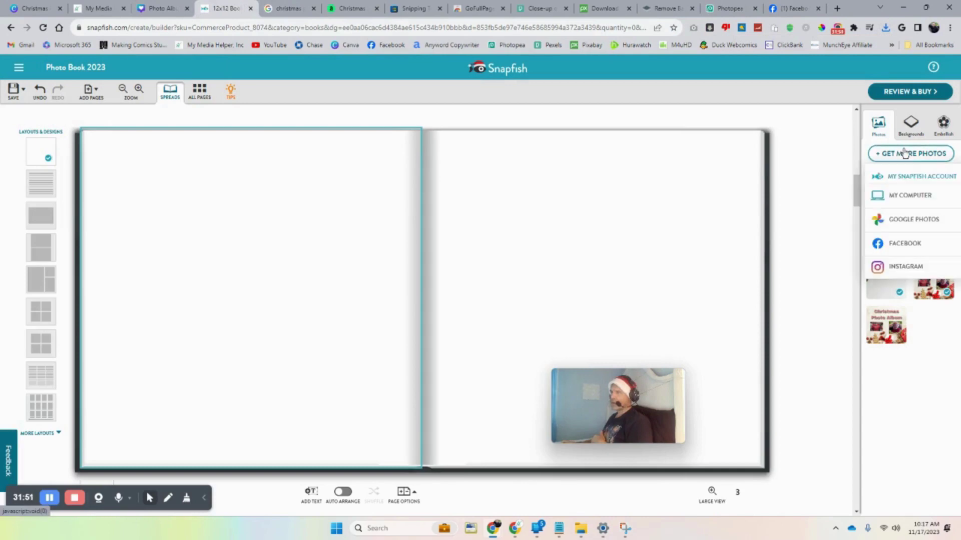
click(905, 196)
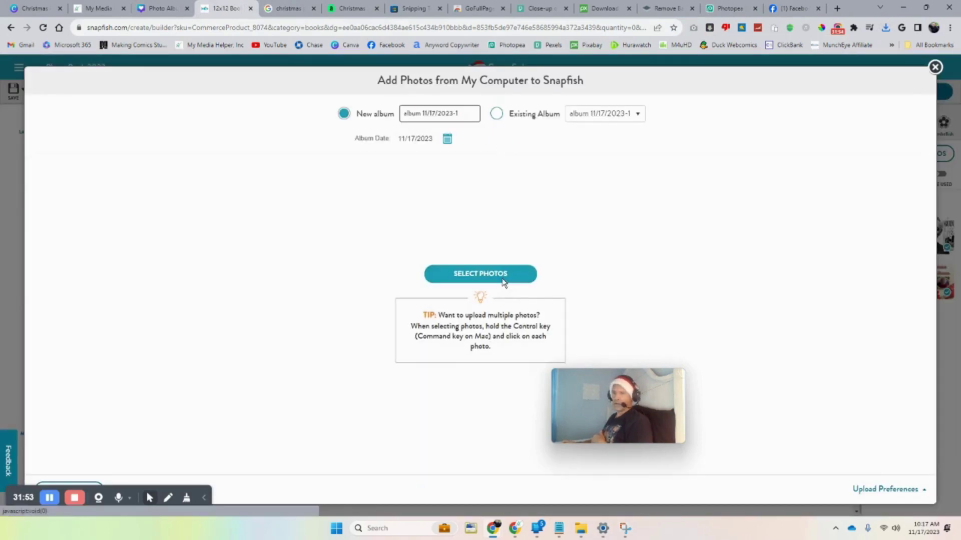
click(497, 281)
double_click(337, 271)
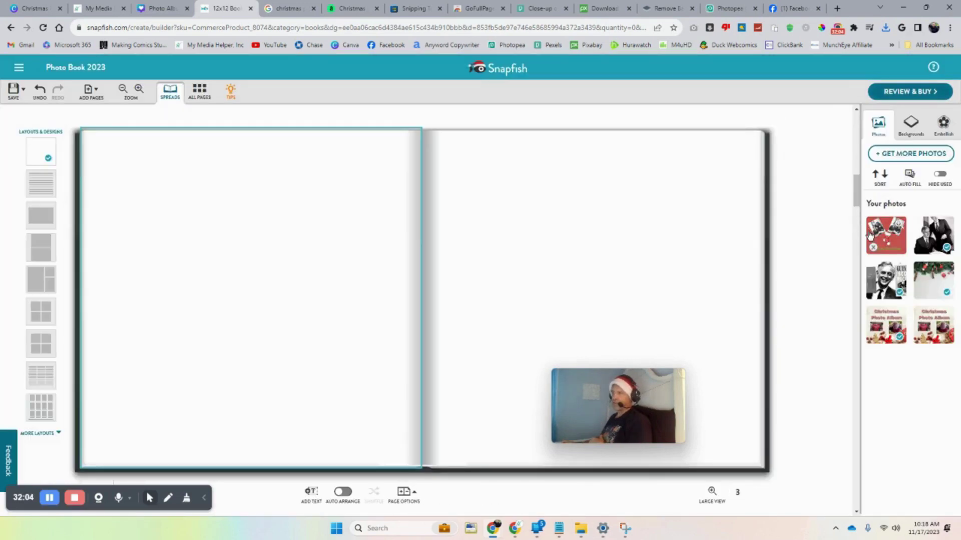
Step: Place the uploaded red Merry Christmas image on the blank left page and select it for editing
drag(882, 240, 276, 257)
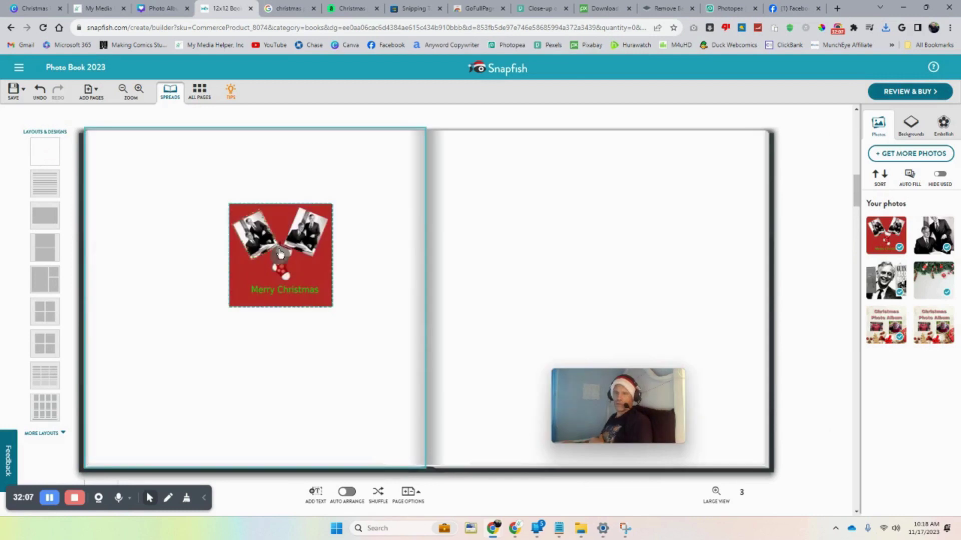
right_click(280, 255)
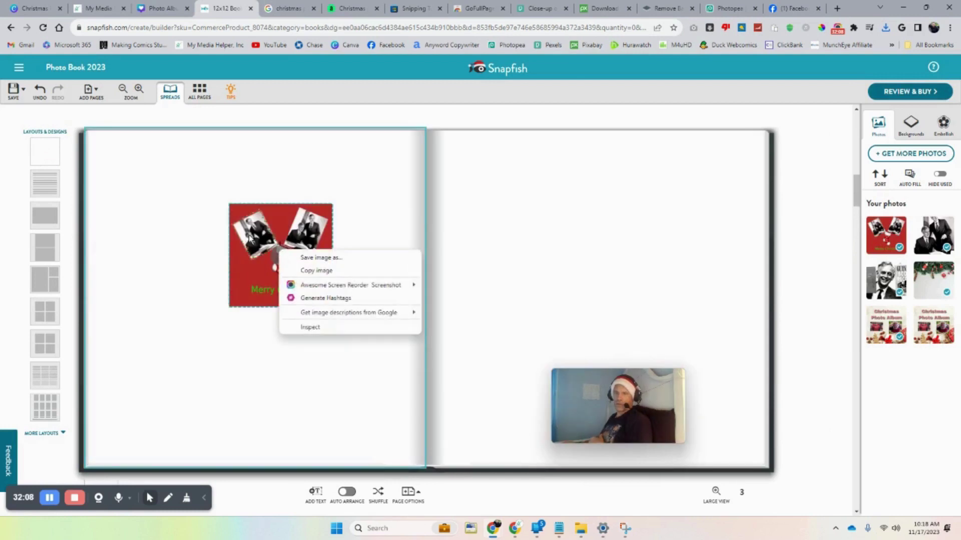
right_click(251, 240)
click(237, 272)
right_click(242, 268)
click(242, 271)
right_click(242, 272)
click(276, 262)
click(276, 265)
right_click(301, 272)
click(302, 270)
click(302, 265)
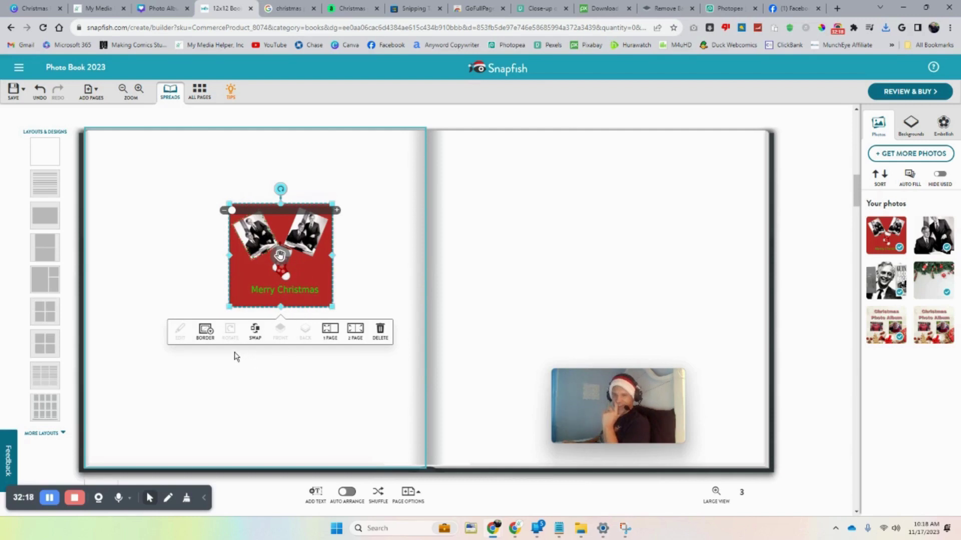
Step: Try the Merry Christmas image as a full single page and across the two-page spread, undoing each version
click(330, 332)
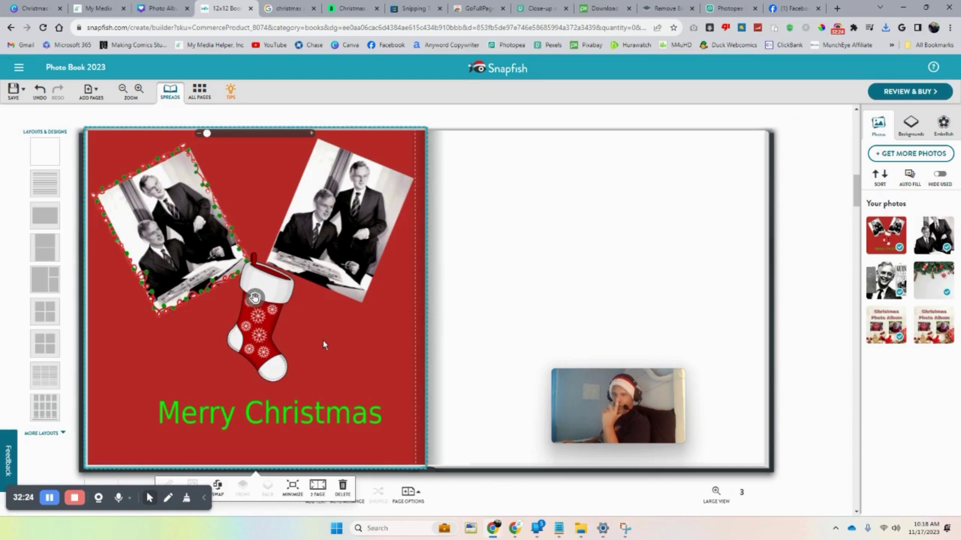
drag(206, 133, 148, 131)
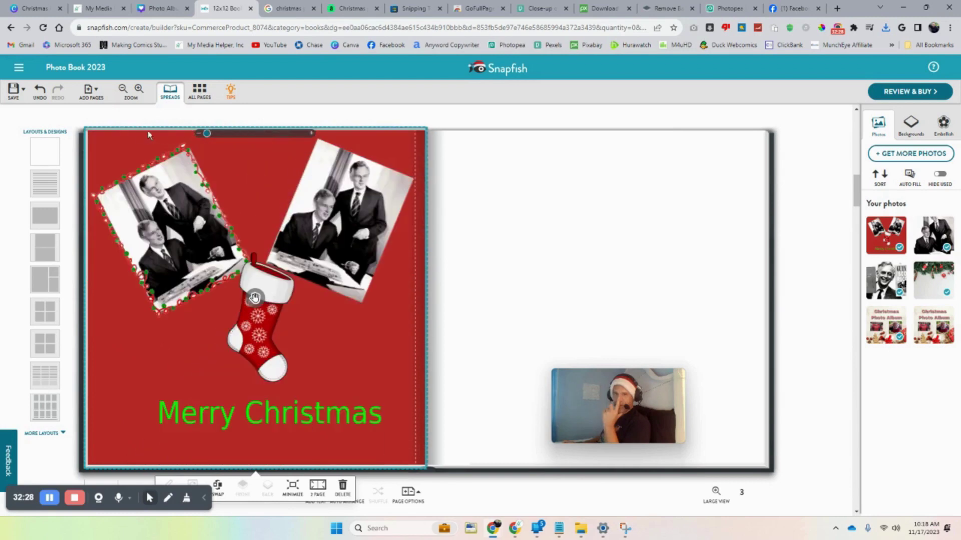
click(38, 94)
click(320, 273)
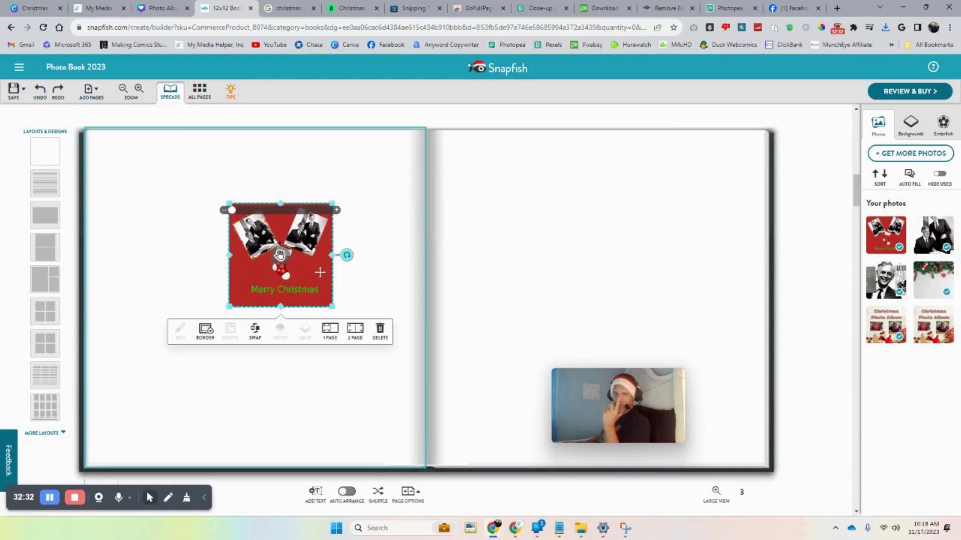
click(353, 330)
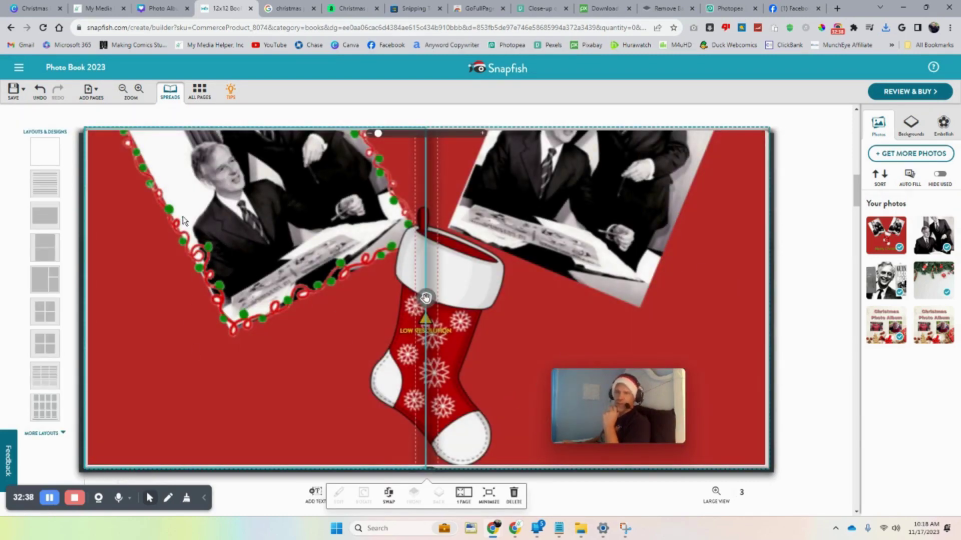
click(41, 90)
Step: Enlarge the Merry Christmas image to fill the entire left page of the spread
click(313, 259)
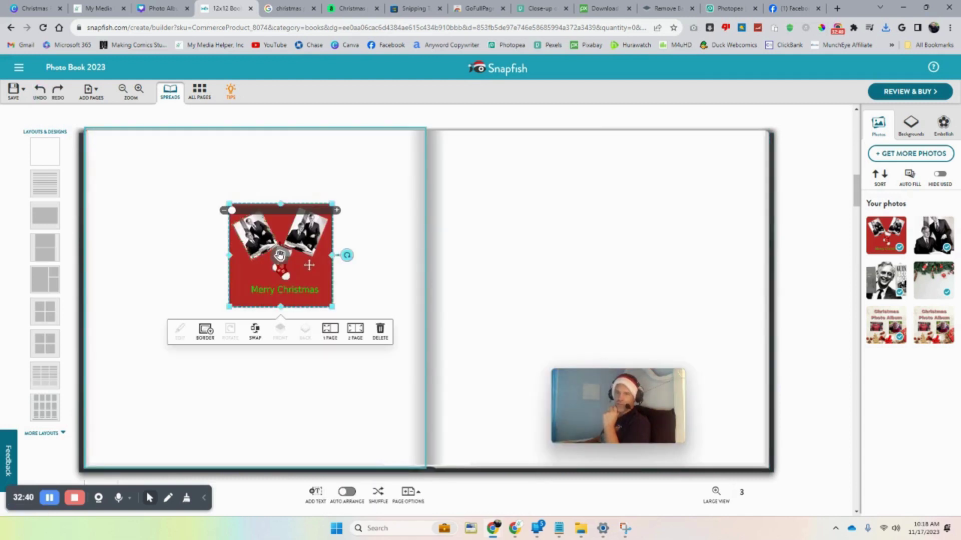
click(329, 328)
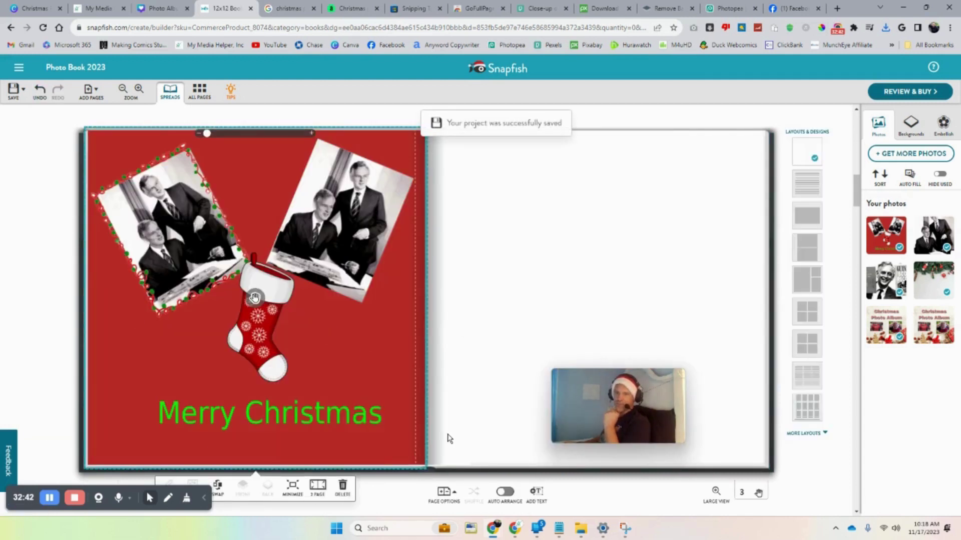
click(655, 289)
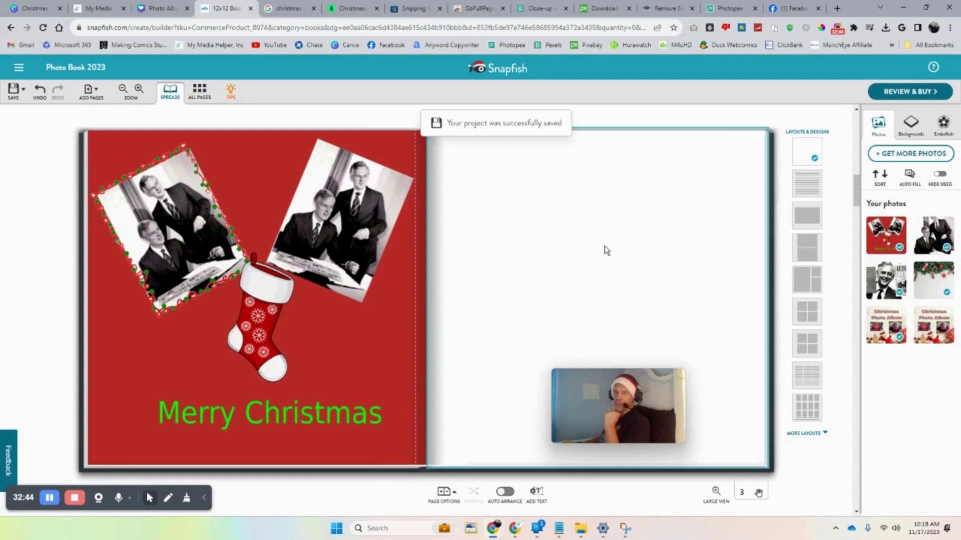
click(169, 341)
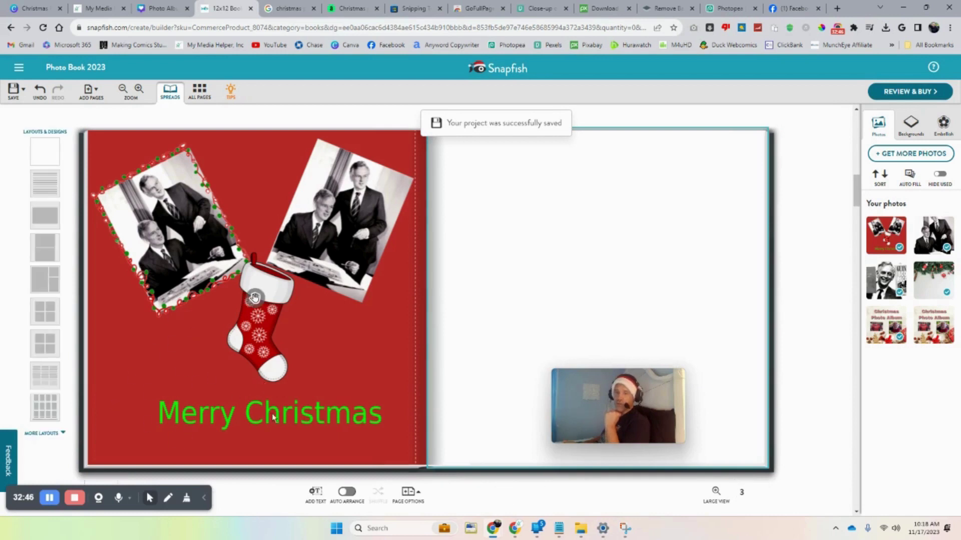
click(521, 394)
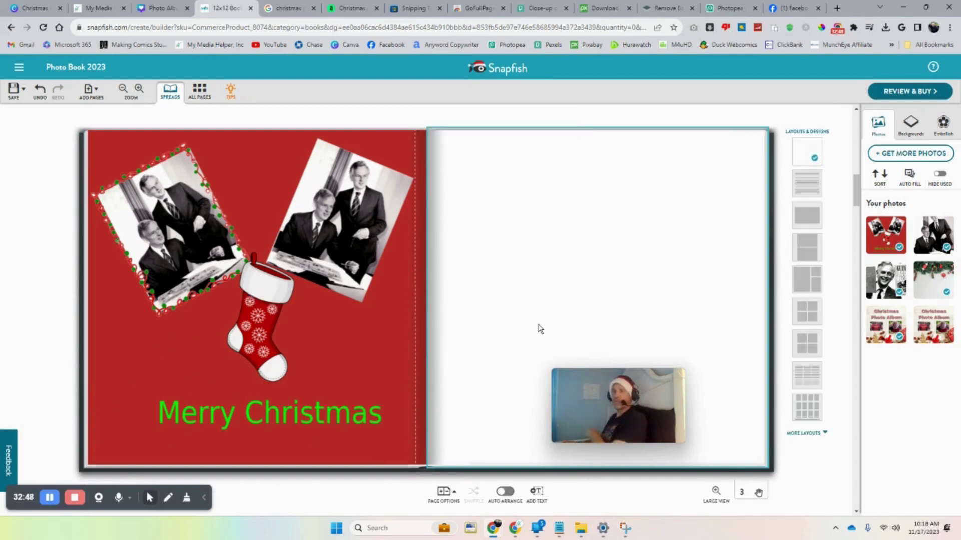
click(275, 144)
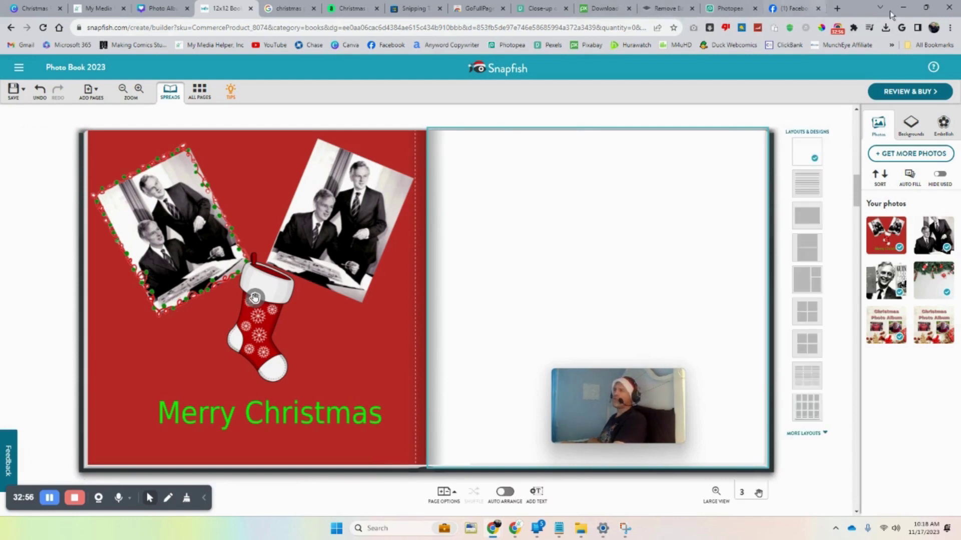
Step: Search Google for "fringe festival" in a new browser tab
click(838, 9)
click(397, 210)
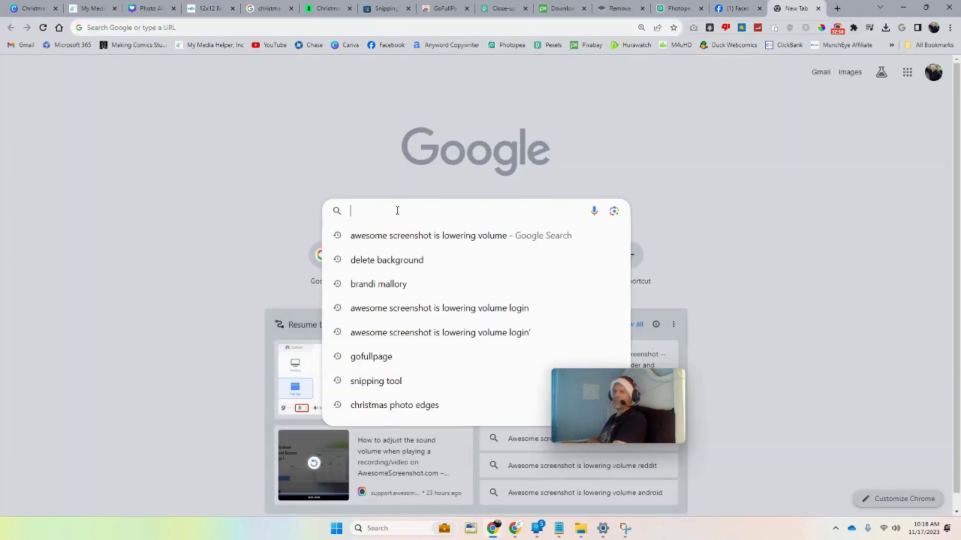
text(fringe )
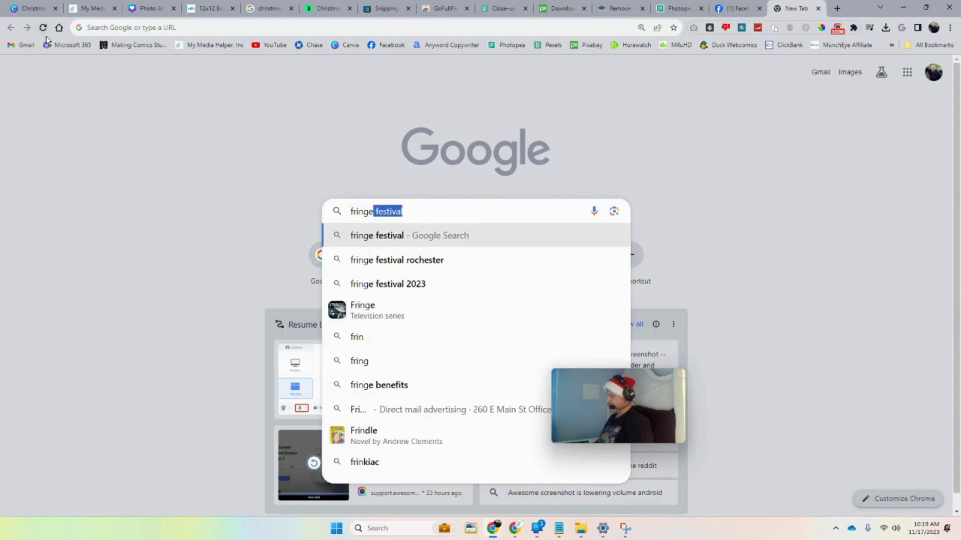
text(festival)
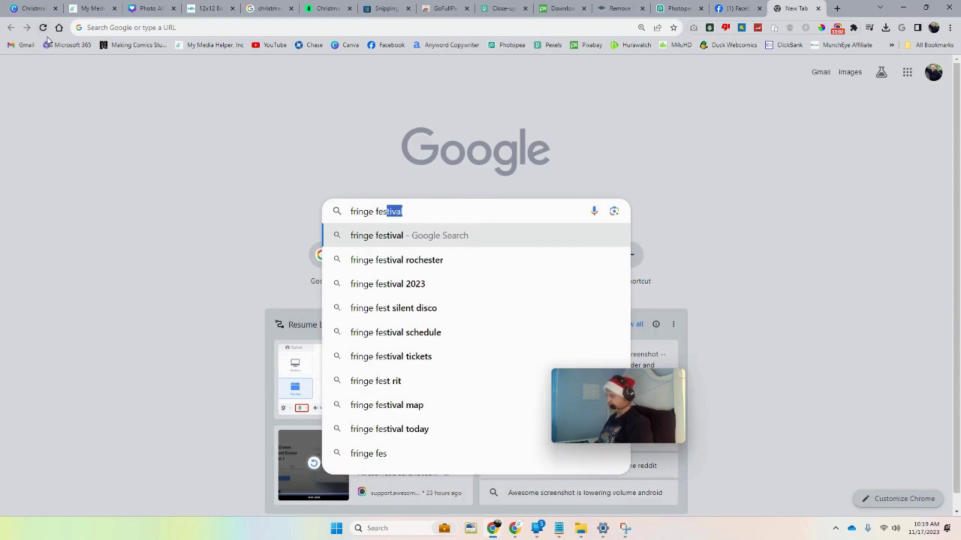
key(Return)
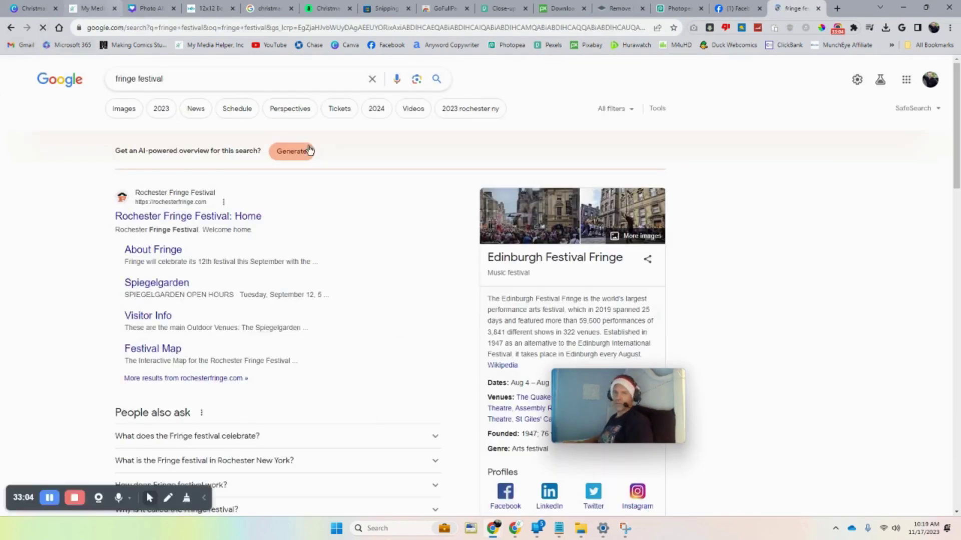
Step: Open the Rochester Fringe Festival home page from the search results
click(207, 219)
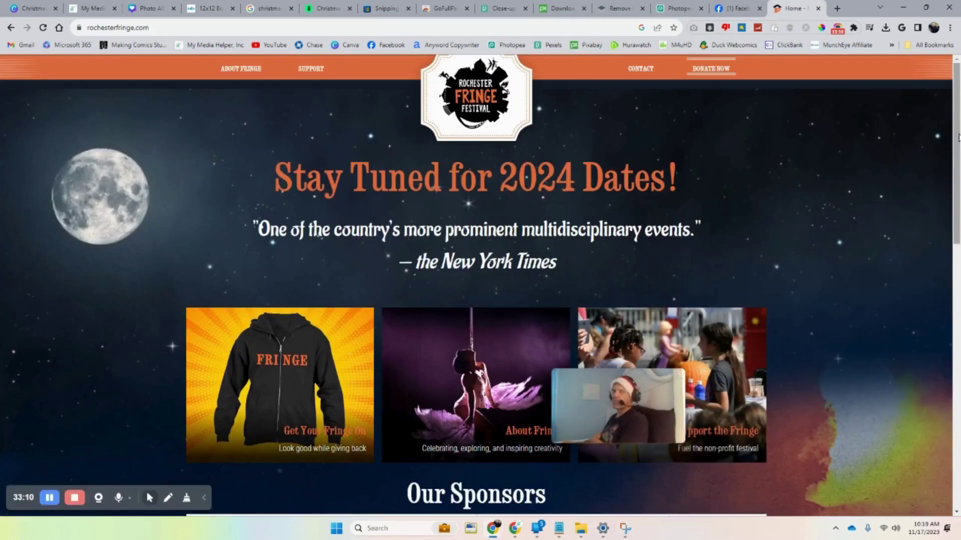
click(560, 9)
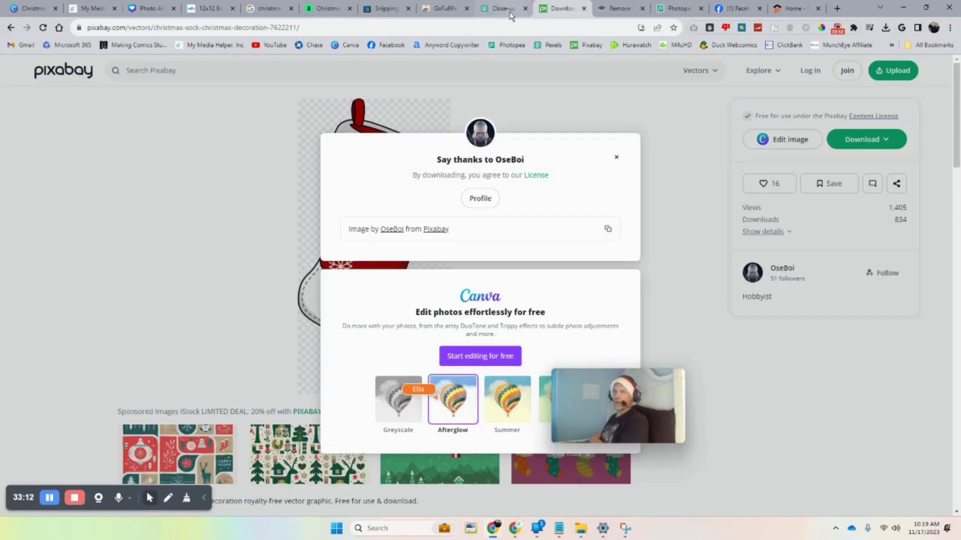
click(657, 9)
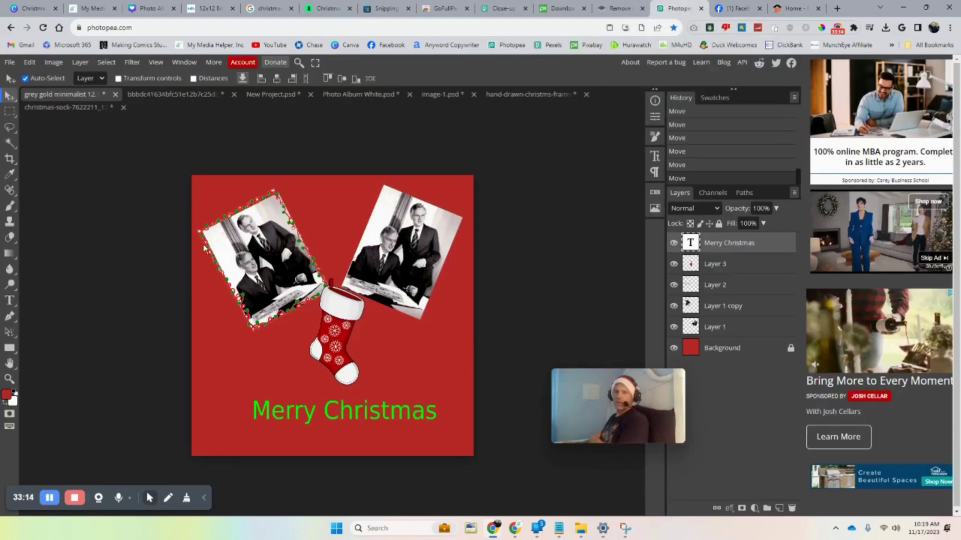
click(150, 9)
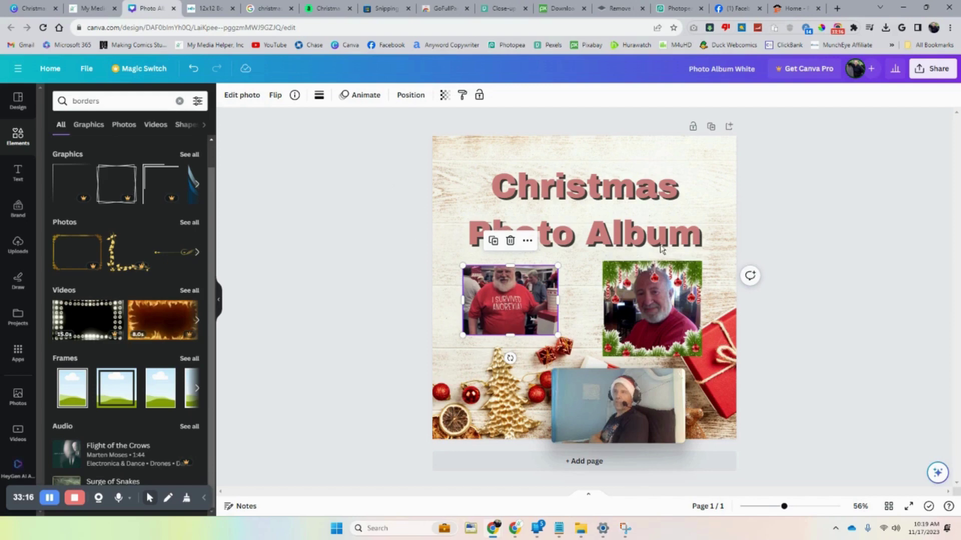
click(800, 9)
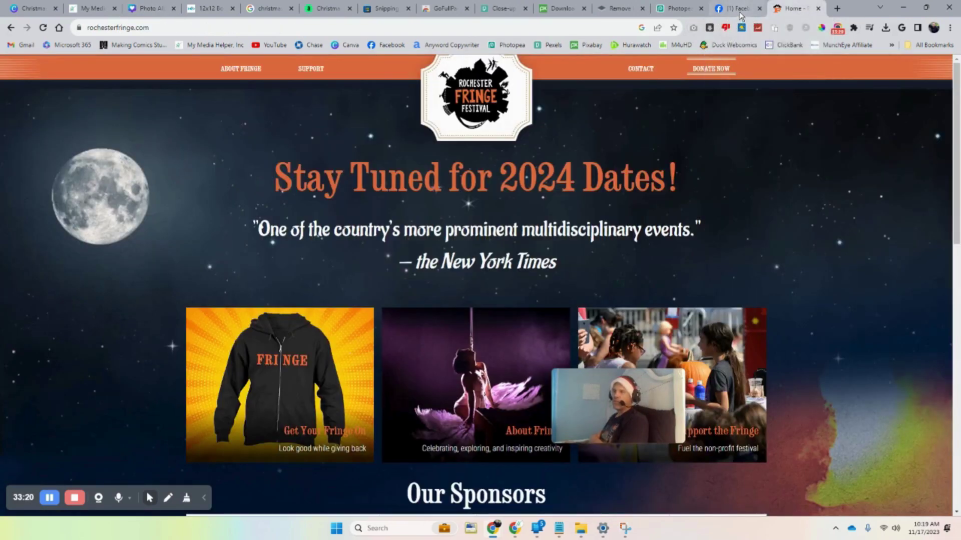
Step: Reposition the Snapfish 12x12 Books browser tab directly after the Google Christmas search tab, and return to the Fringe Festival site
click(742, 16)
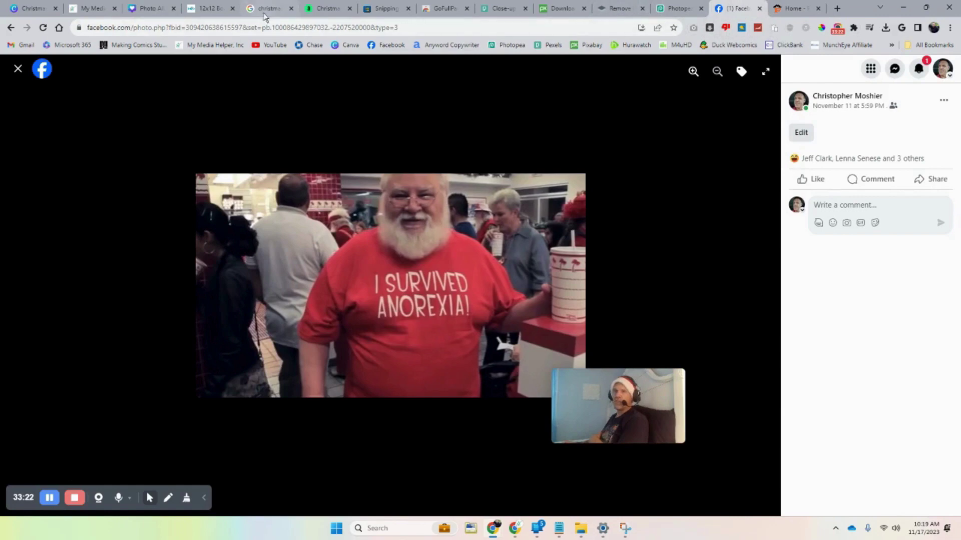
drag(218, 13, 130, 28)
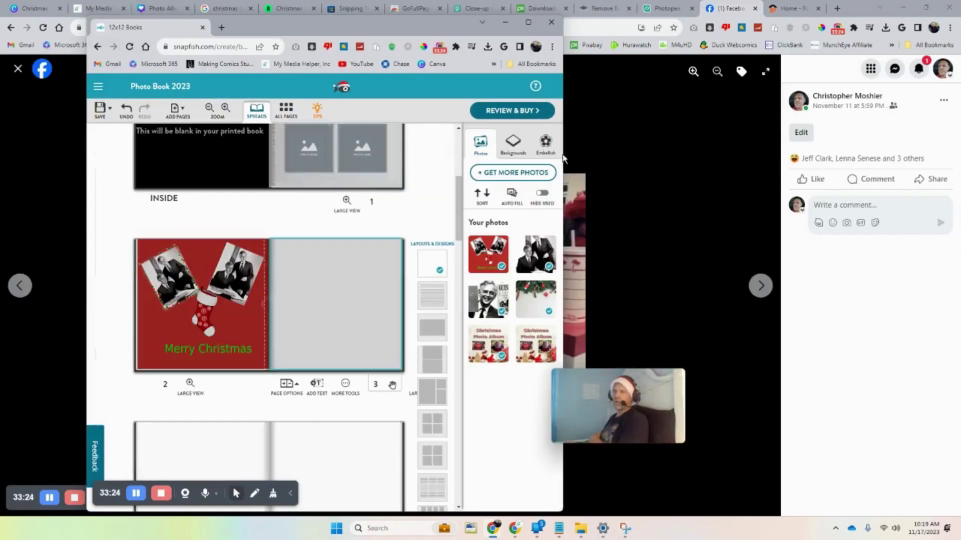
click(529, 22)
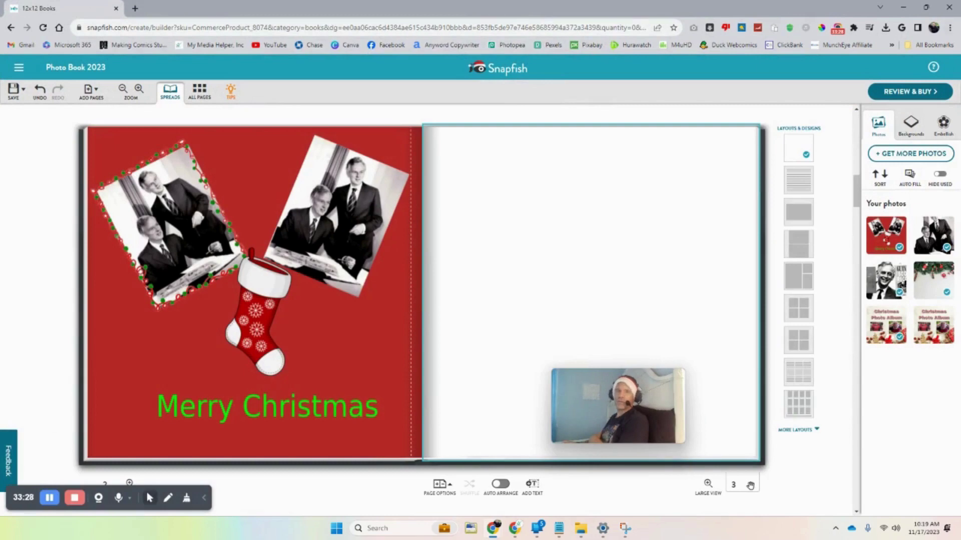
drag(33, 8, 279, 8)
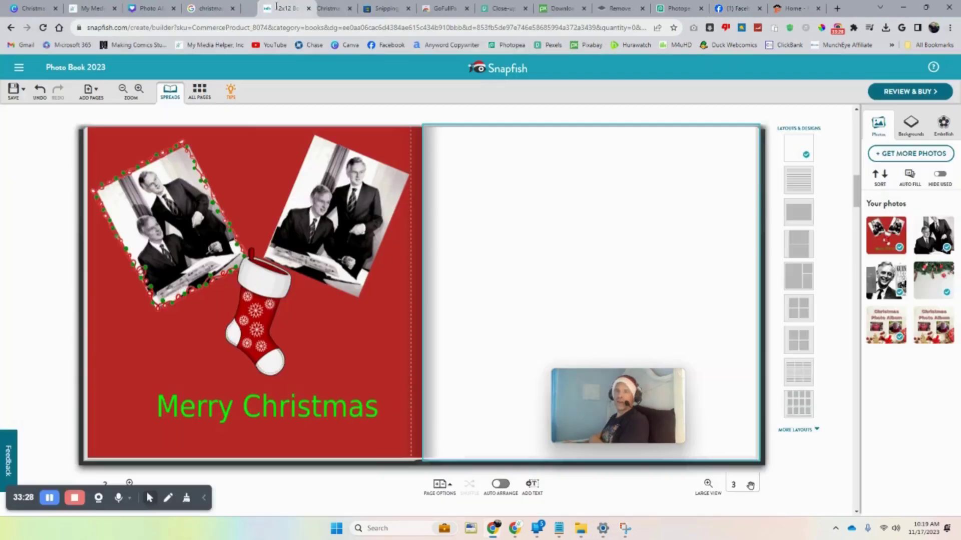
click(793, 7)
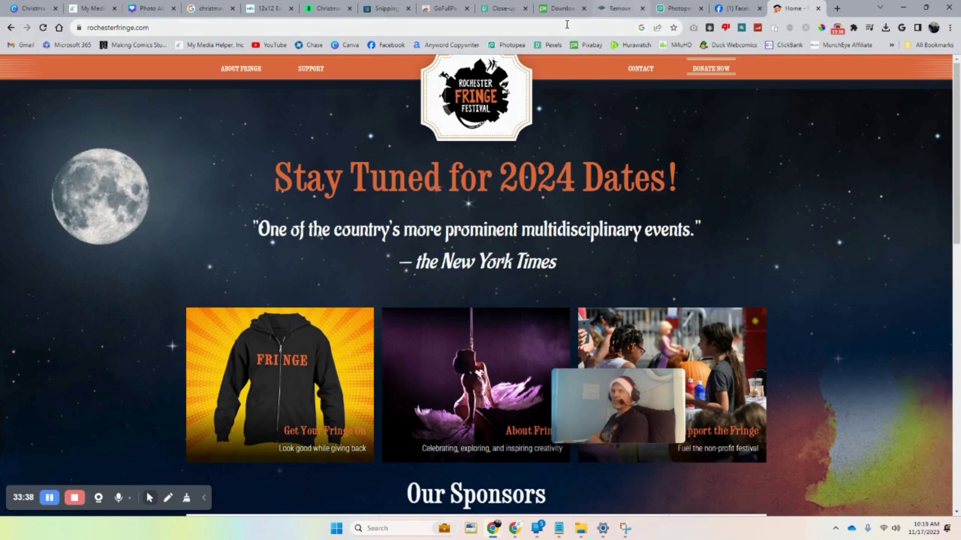
Step: Move the Remove tab beside the GoFullPage tab, and view the GoFullPage and Snipping Tool download pages
drag(621, 9, 514, 14)
click(444, 9)
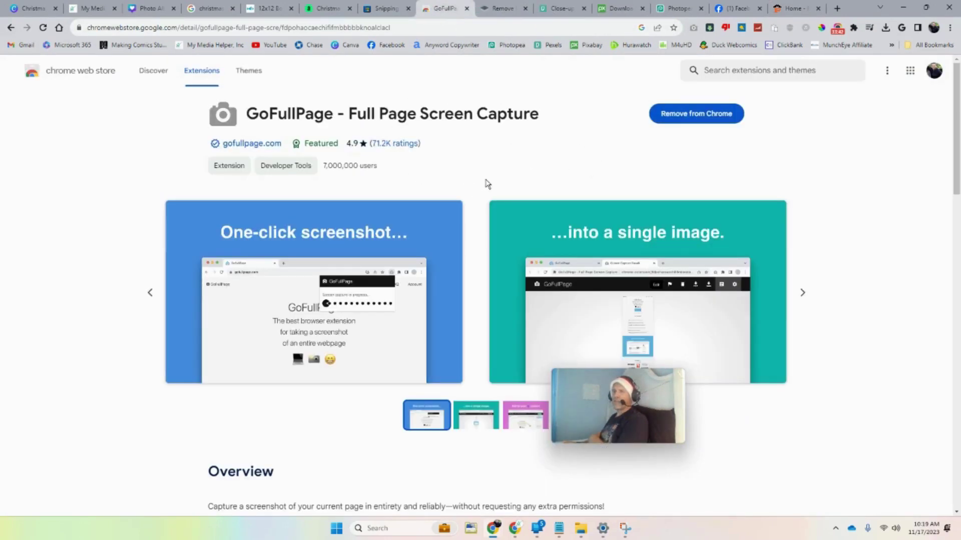
click(386, 9)
click(443, 9)
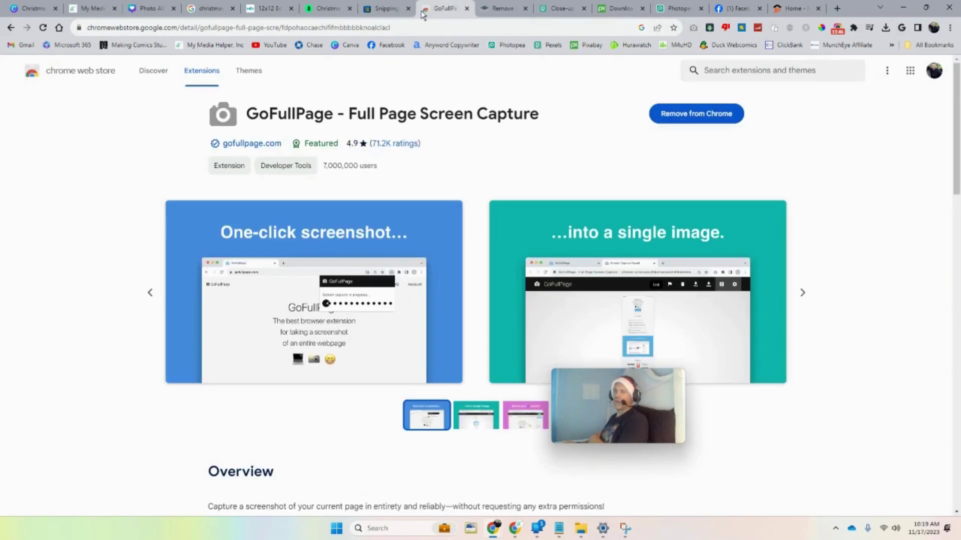
click(392, 10)
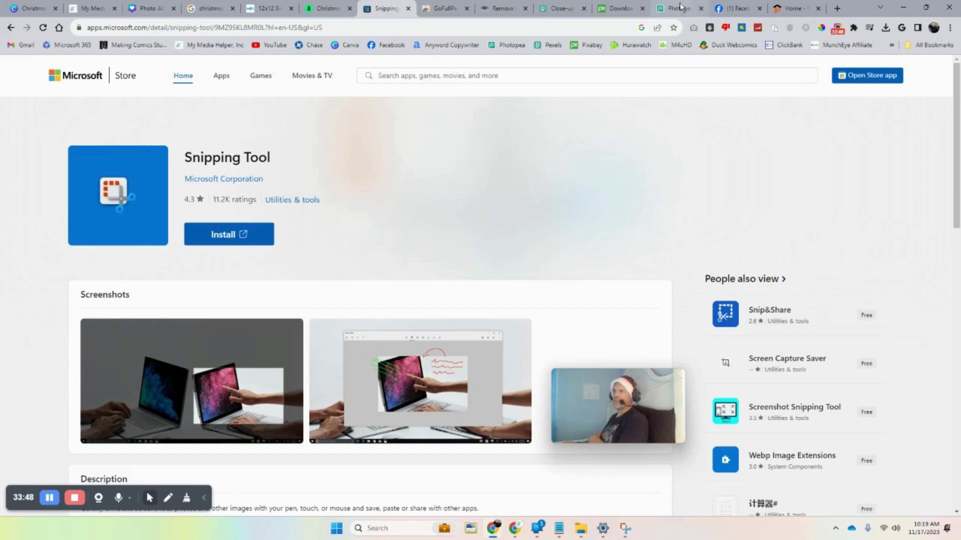
Step: Capture the Fringe Festival home page's headline, quote and three photo tiles as a rectangular snip, and open it in Snipping Tool
click(784, 10)
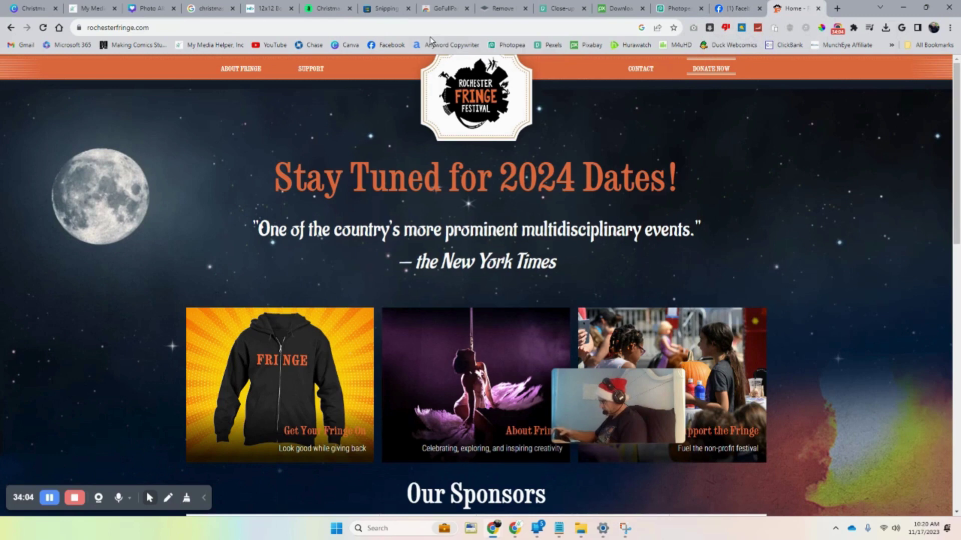
key(super+shift+s)
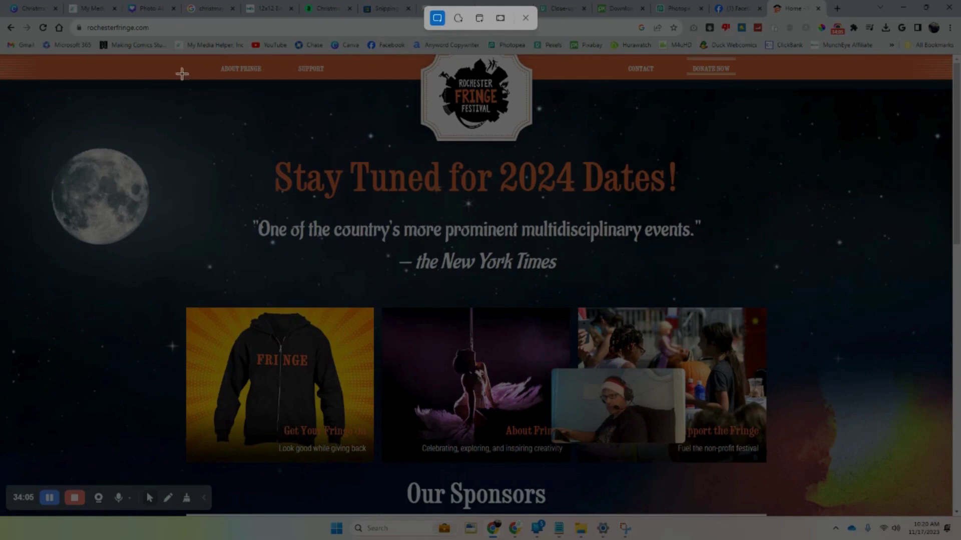
drag(166, 137, 781, 475)
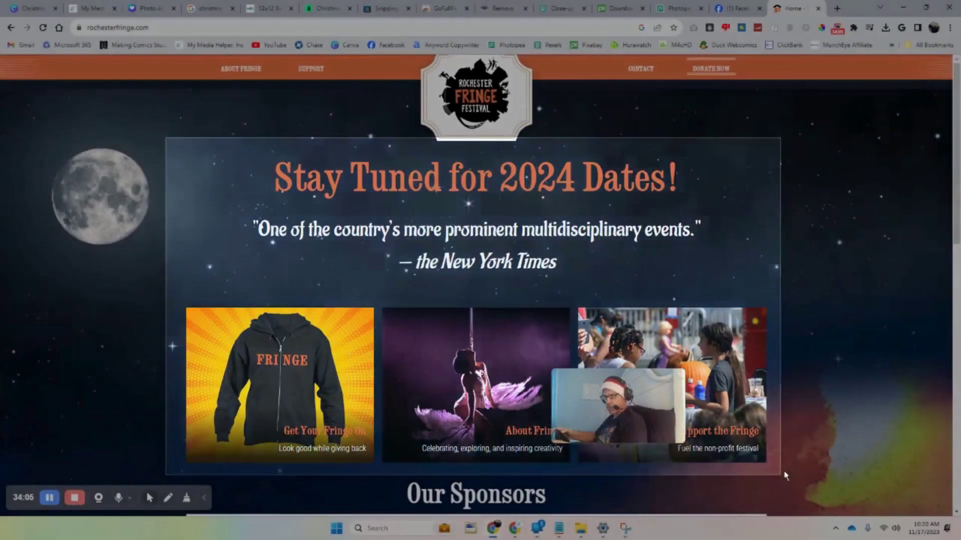
click(868, 422)
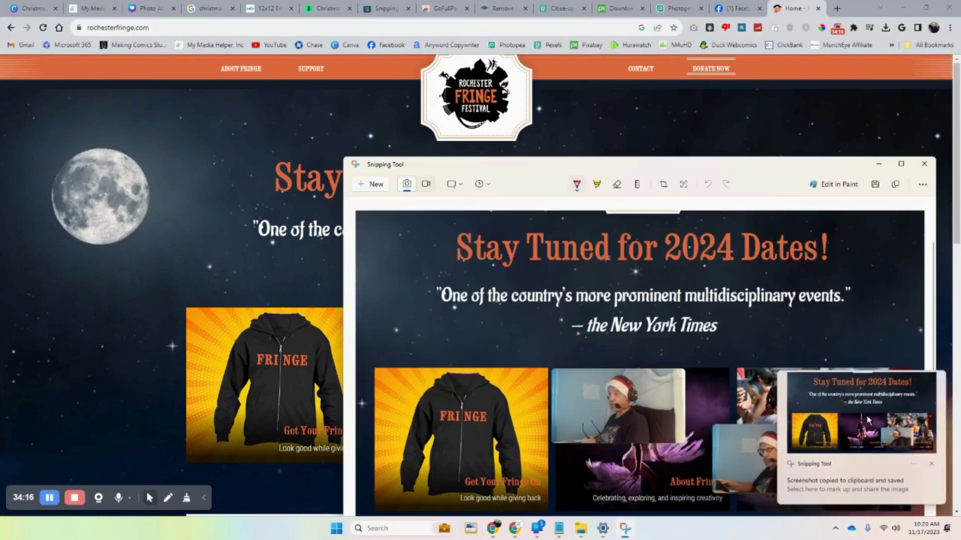
Step: Save the Fringe Festival snip as a PNG named fringe in the Downloads folder
click(875, 184)
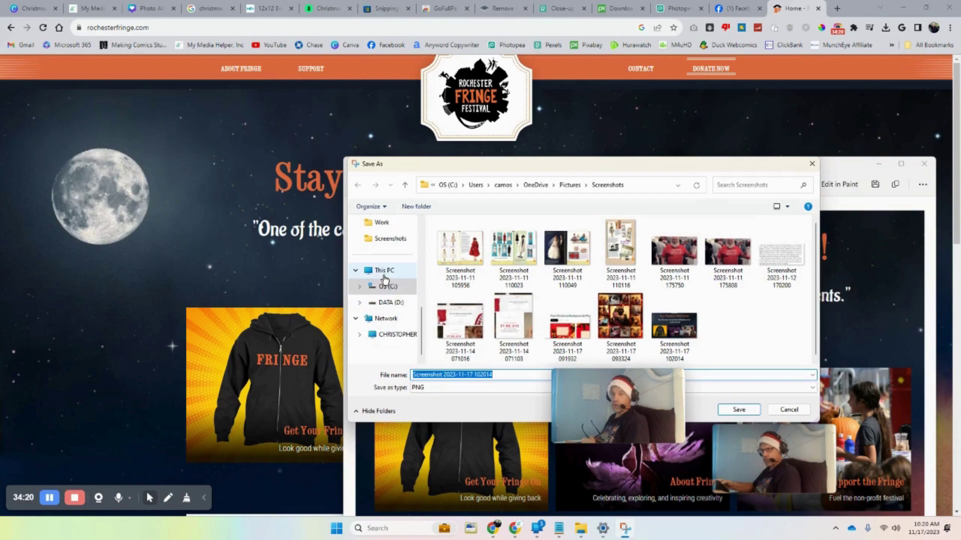
drag(422, 331, 423, 242)
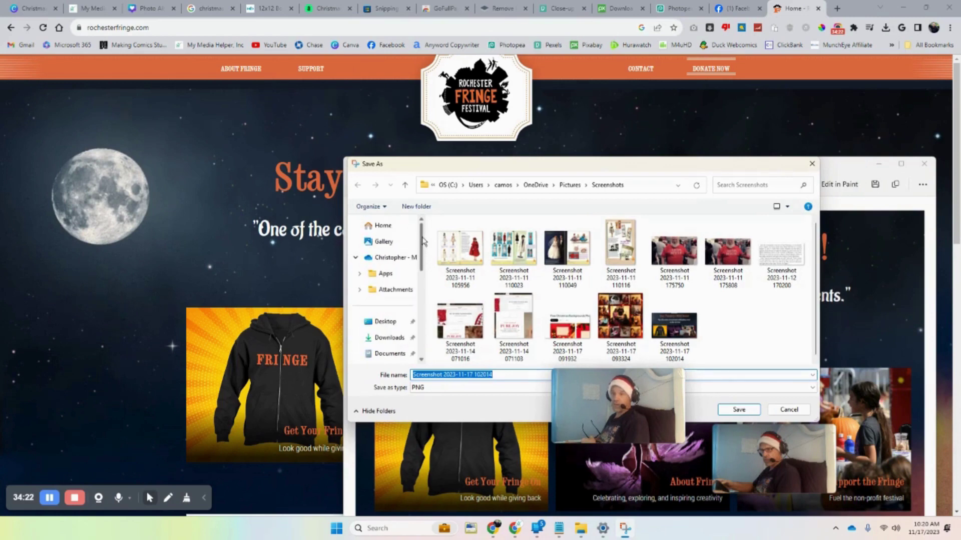
click(388, 339)
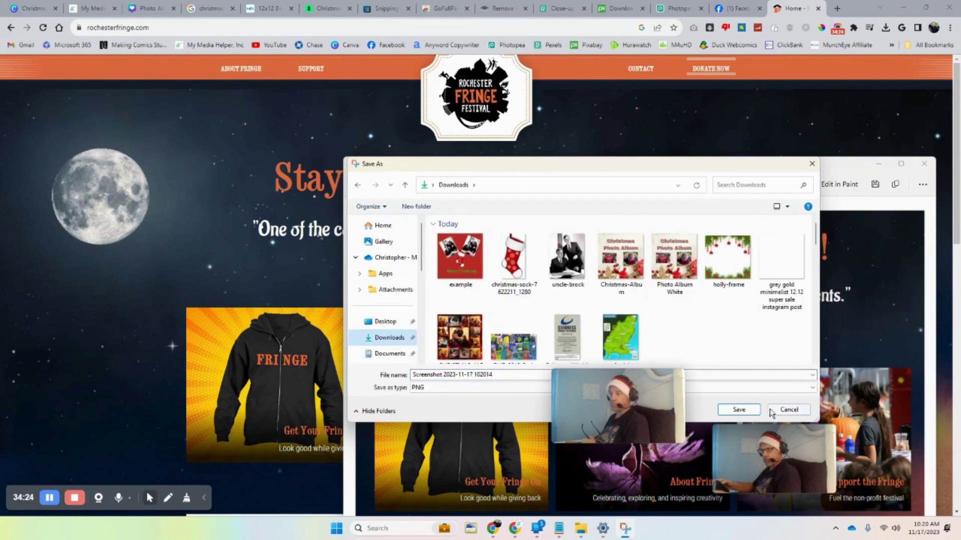
click(453, 374)
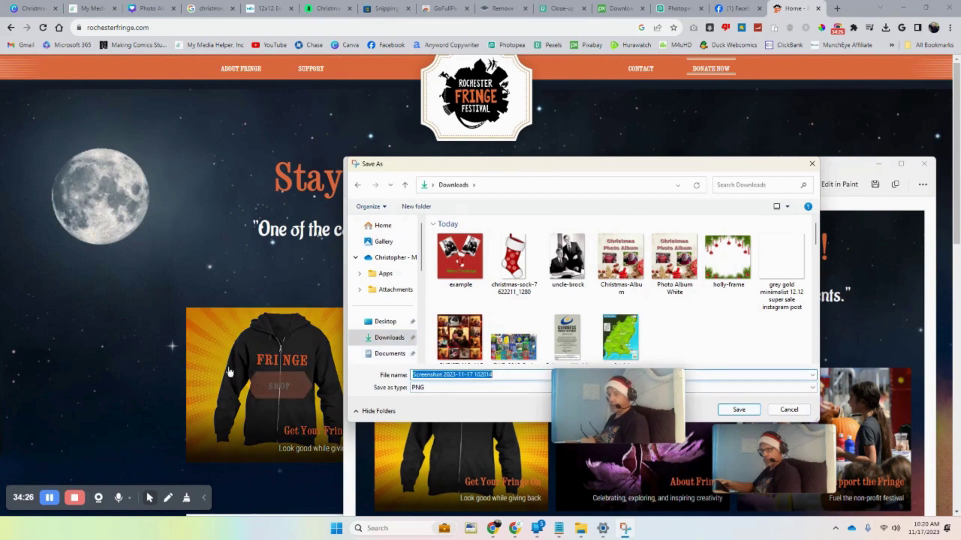
text(fringe)
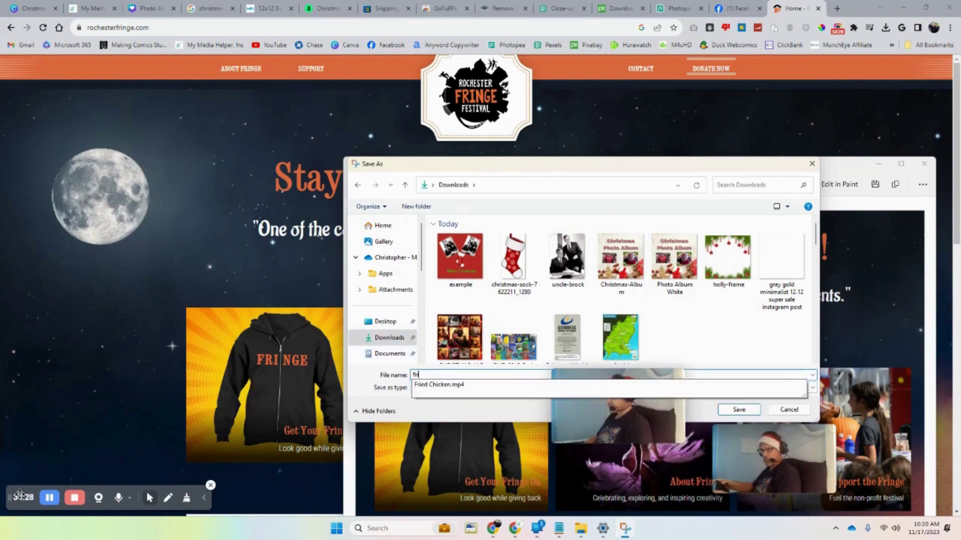
click(739, 409)
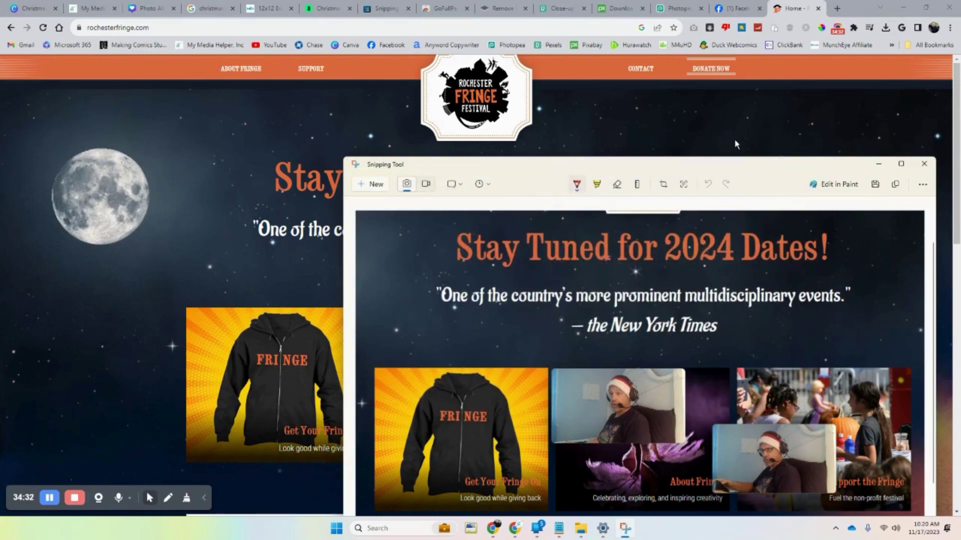
drag(740, 163, 651, 71)
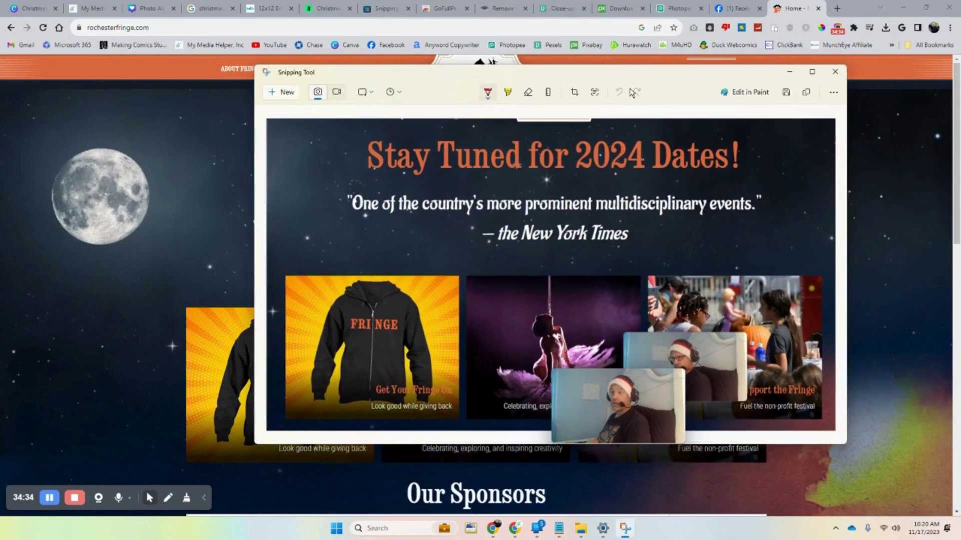
Step: Switch to Photopea and open the fringe screenshot from the Downloads folder
click(678, 9)
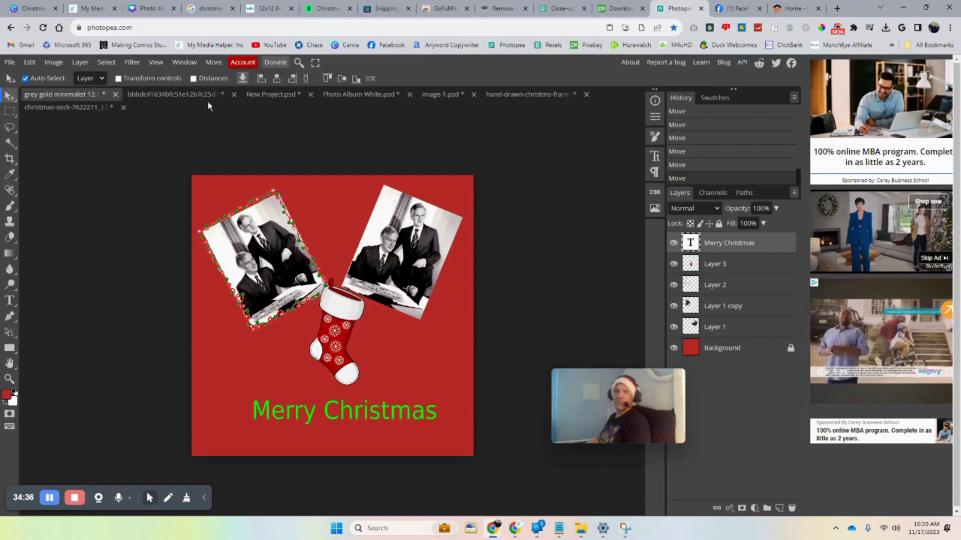
click(9, 63)
click(20, 93)
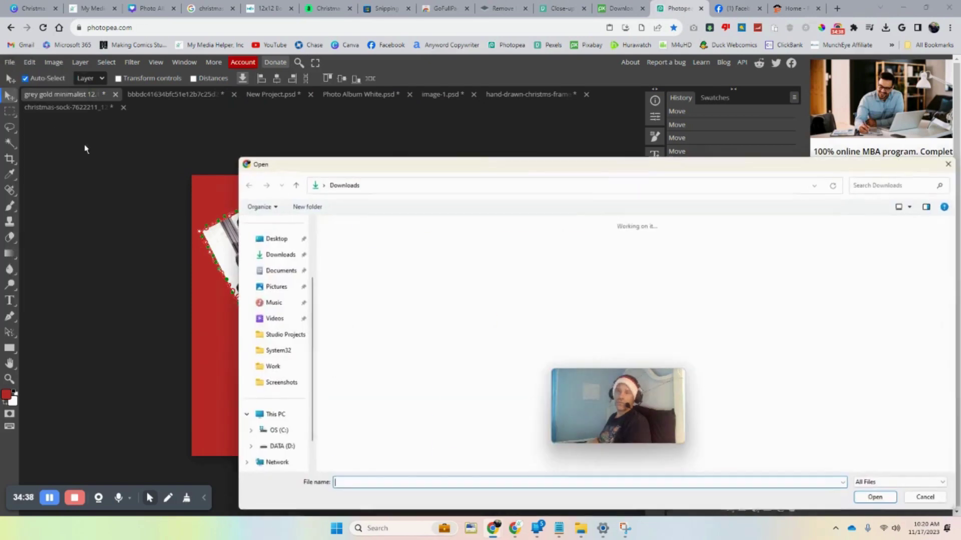
double_click(374, 265)
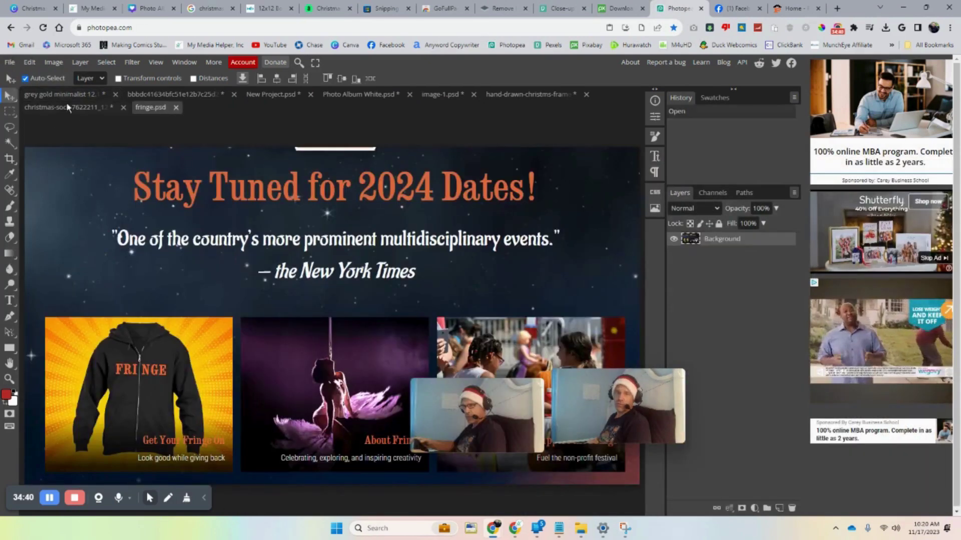
Step: Try to resample the fringe image to 3000 DPI in Image Size
click(28, 63)
mouse_move(54, 63)
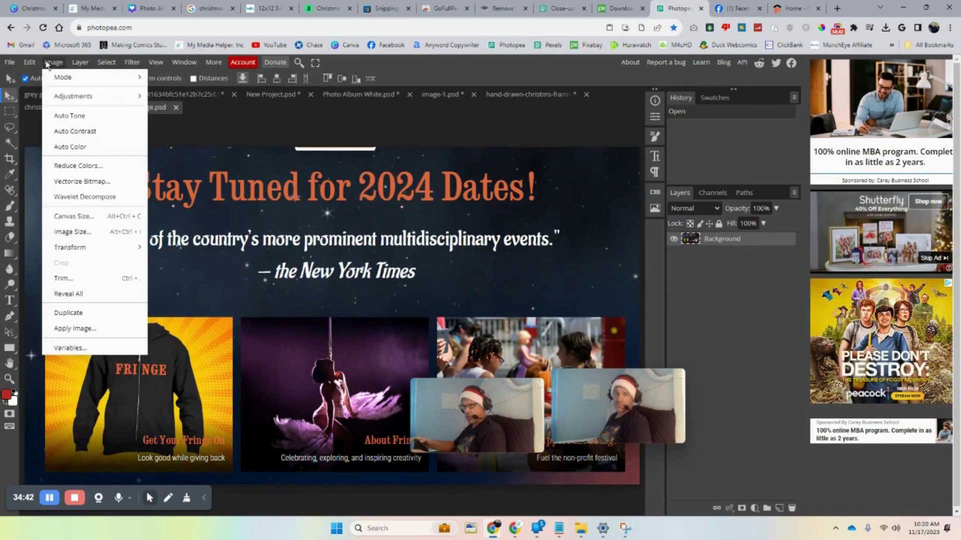
click(75, 232)
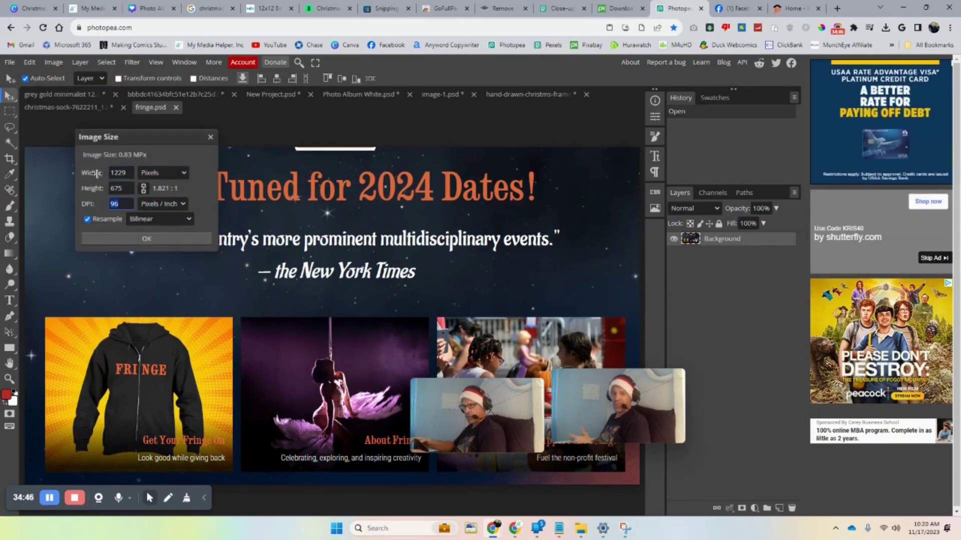
text(3000)
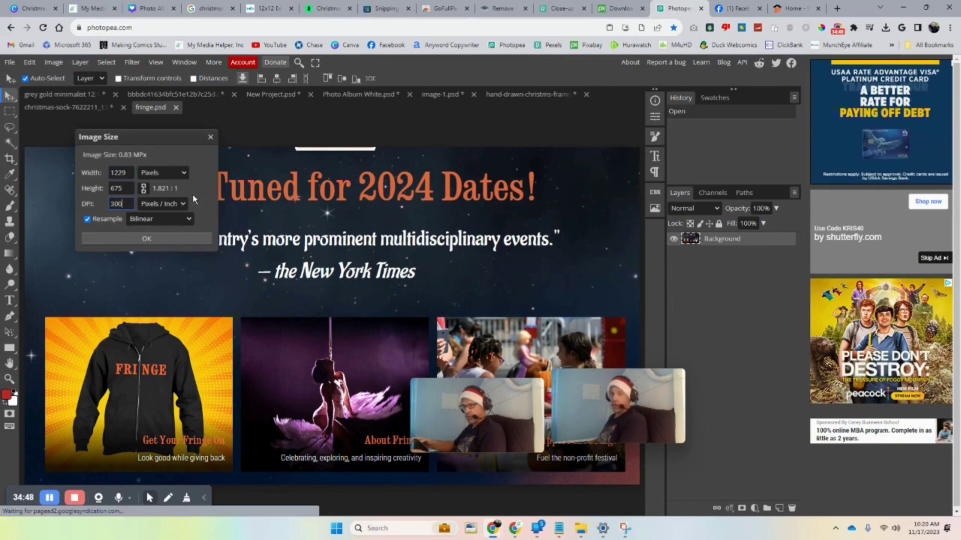
click(170, 241)
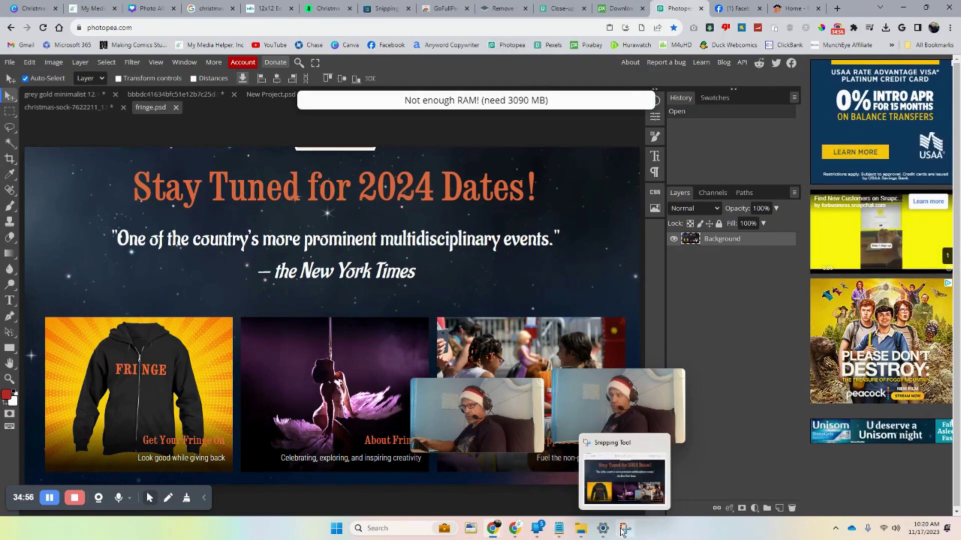
Step: Close the Settings window and the separate YouTube Studio browser window
click(603, 528)
click(956, 15)
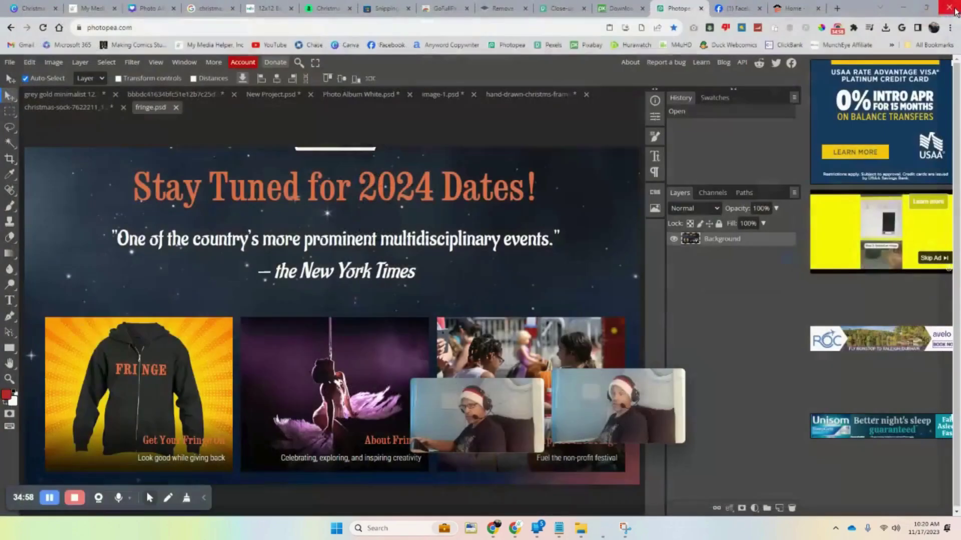
click(533, 529)
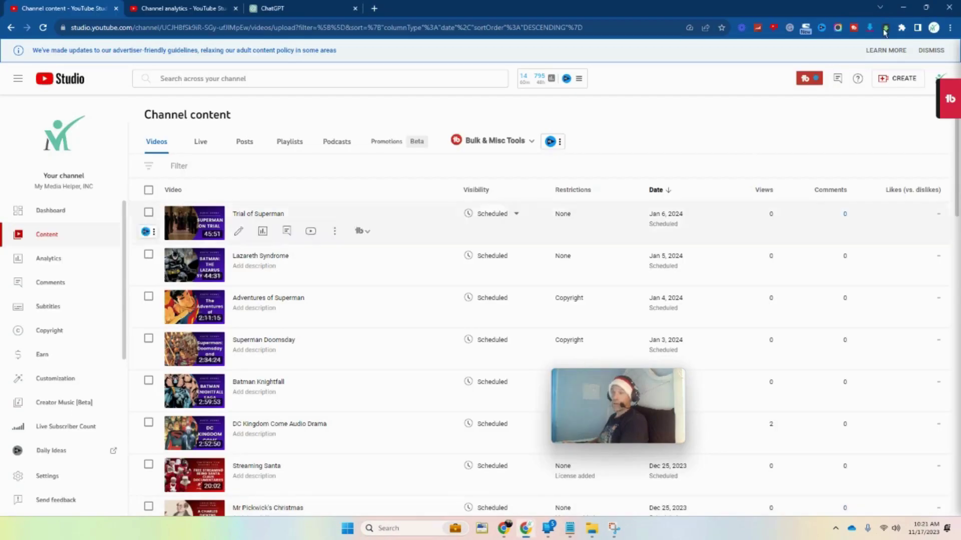
click(947, 7)
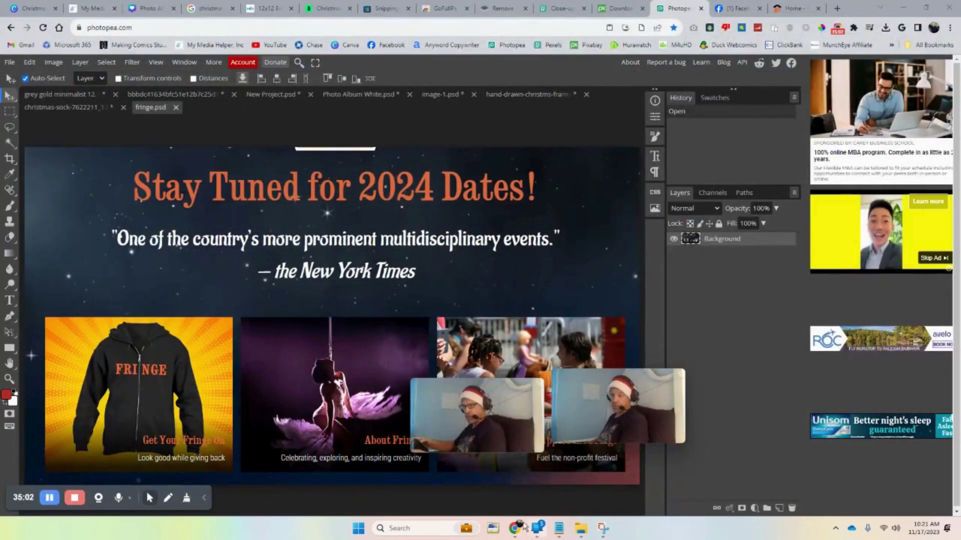
Step: Resample the fringe image to 300 DPI in Image Size
click(54, 62)
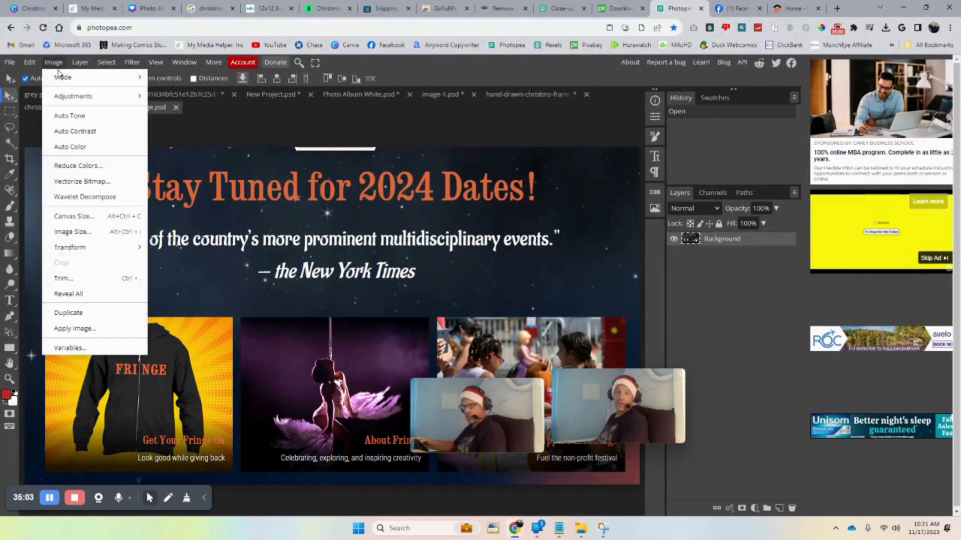
click(116, 231)
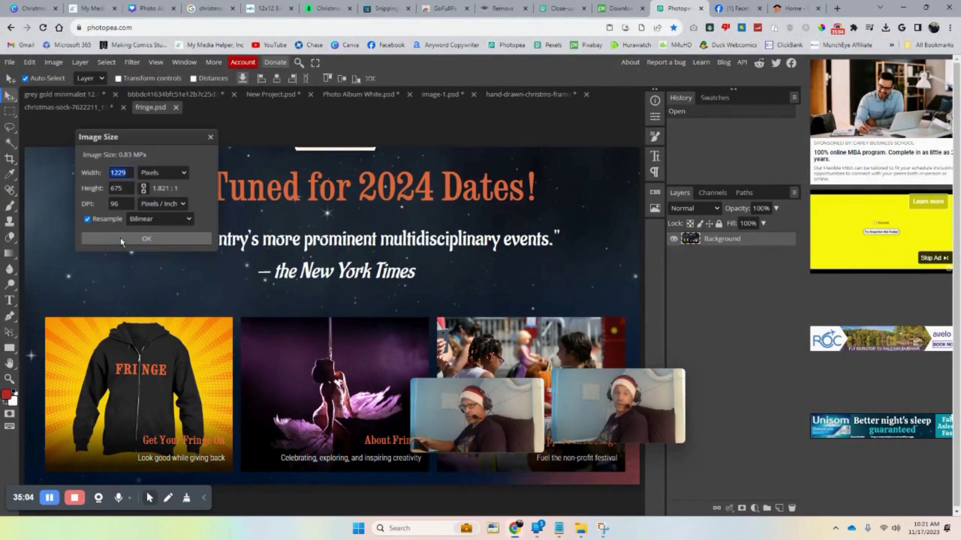
double_click(127, 201)
text(3000)
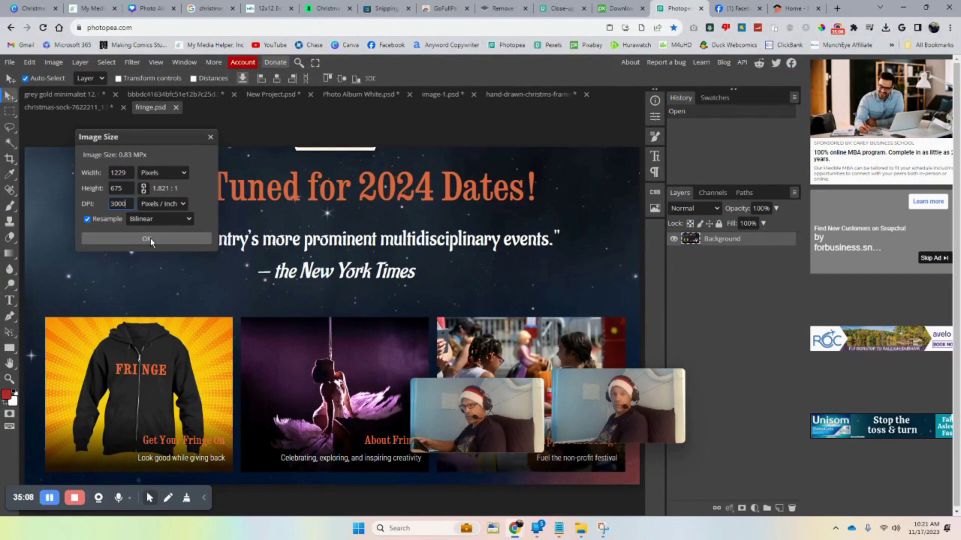
click(150, 238)
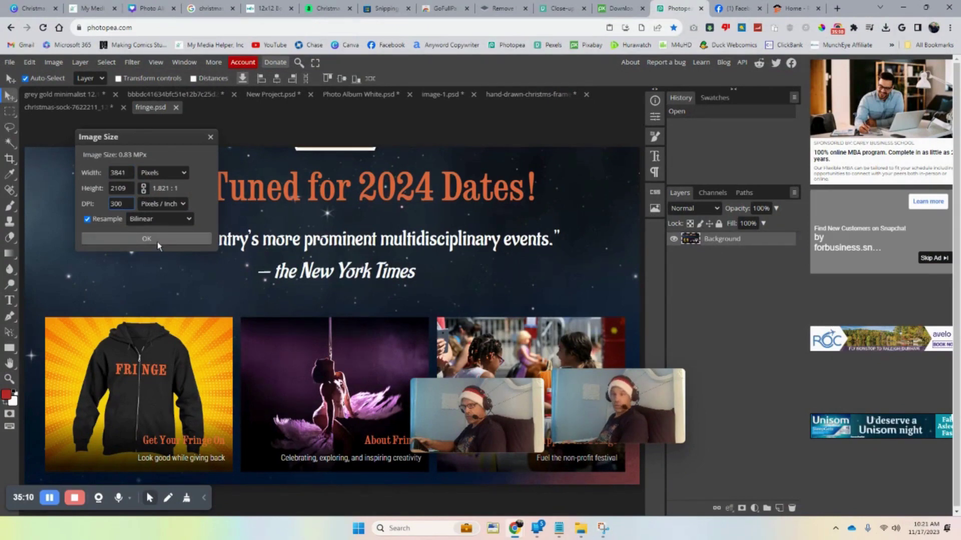
Step: Export the enlarged image as a PNG named fringe-high
click(10, 62)
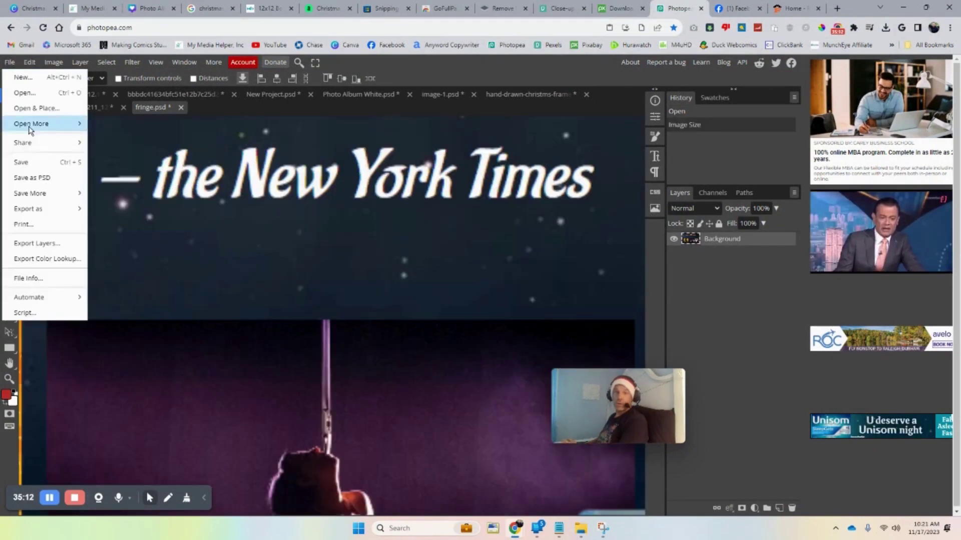
mouse_move(64, 210)
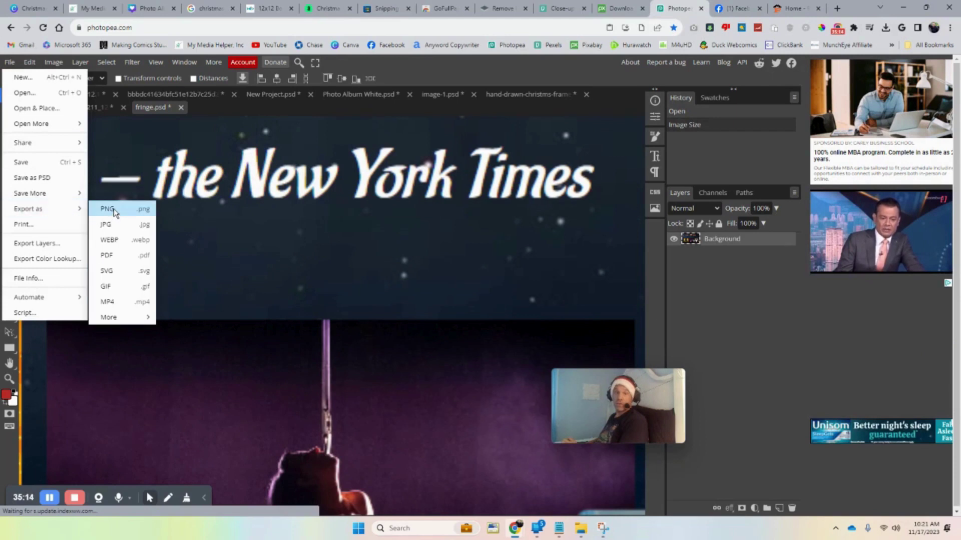
click(113, 209)
click(392, 174)
text(-hi)
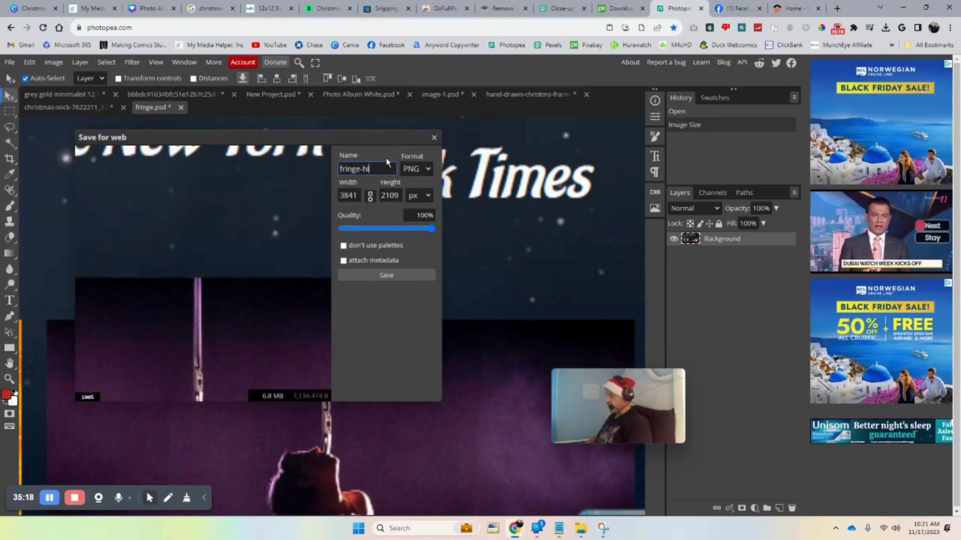
text(gh)
click(391, 278)
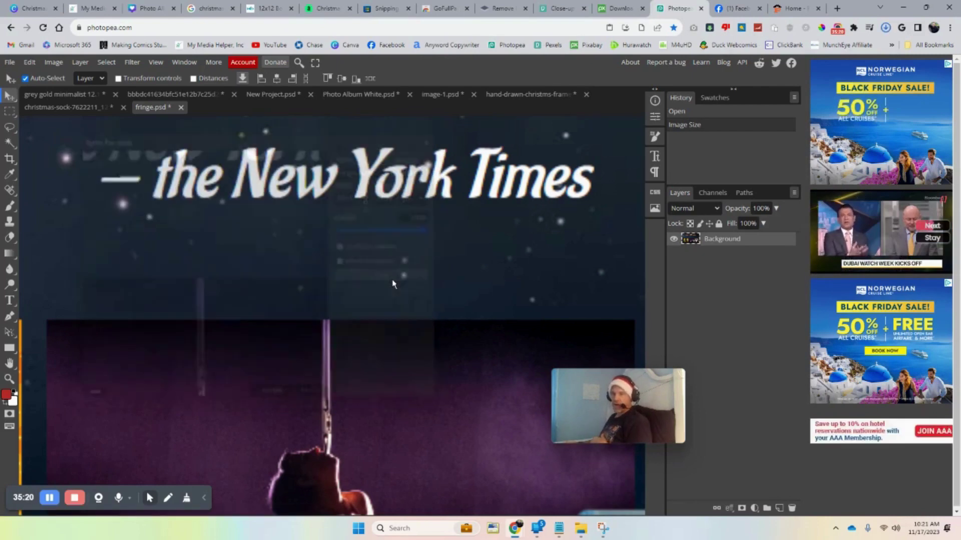
Step: Switch to the Snapfish photo book and upload the high-resolution fringe image from the computer
click(327, 8)
click(198, 9)
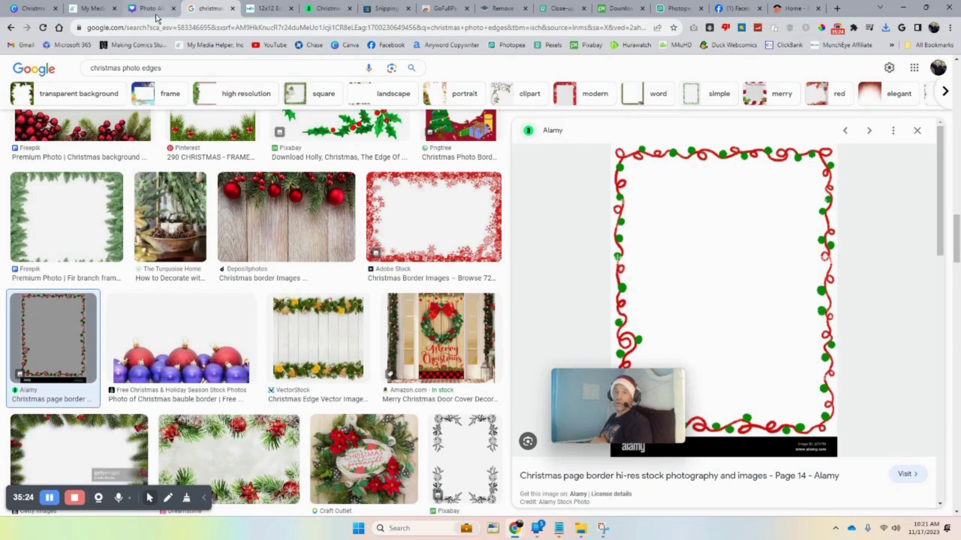
click(270, 8)
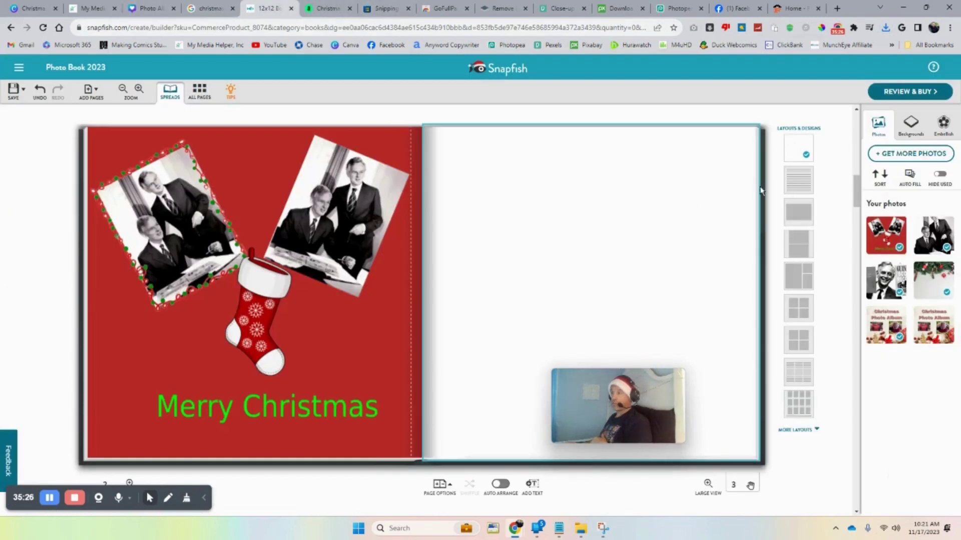
click(913, 155)
click(907, 198)
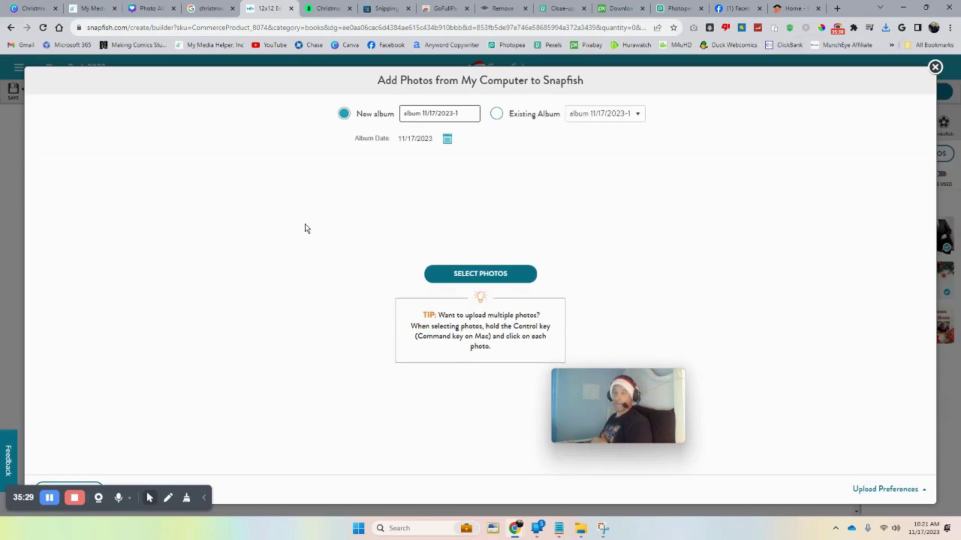
click(446, 275)
double_click(362, 270)
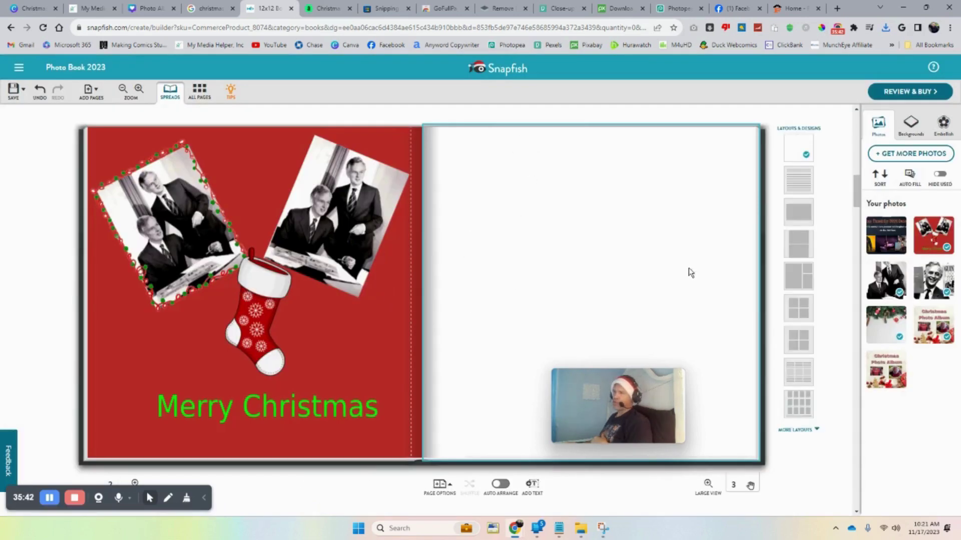
Step: Place the fringe image on page 3, enlarge it and centre it in the upper half of the page
drag(886, 236, 600, 227)
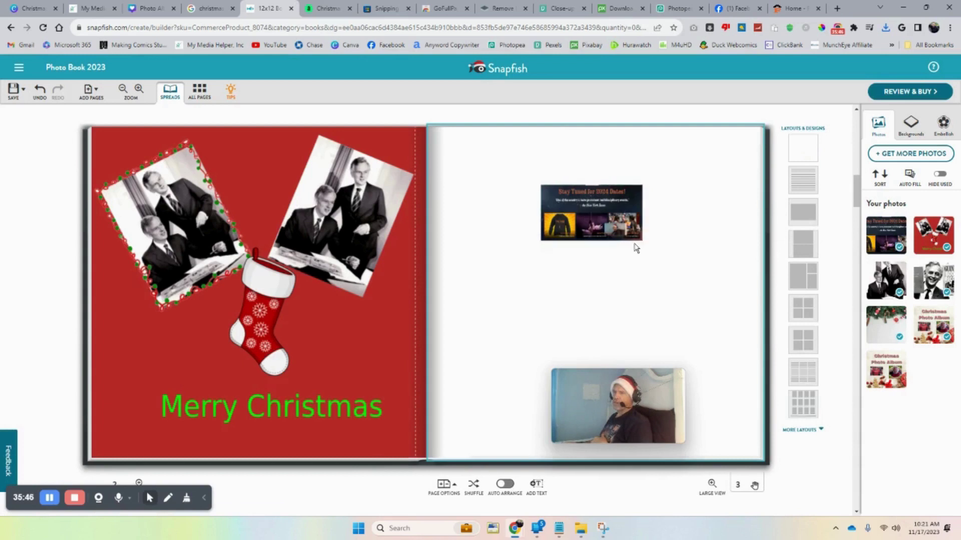
click(637, 234)
drag(643, 239, 708, 311)
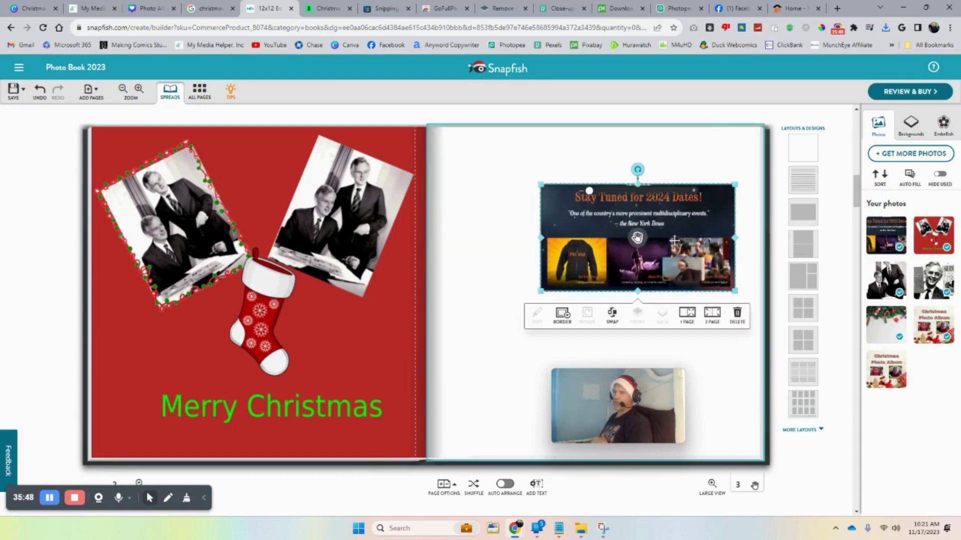
drag(506, 255, 472, 278)
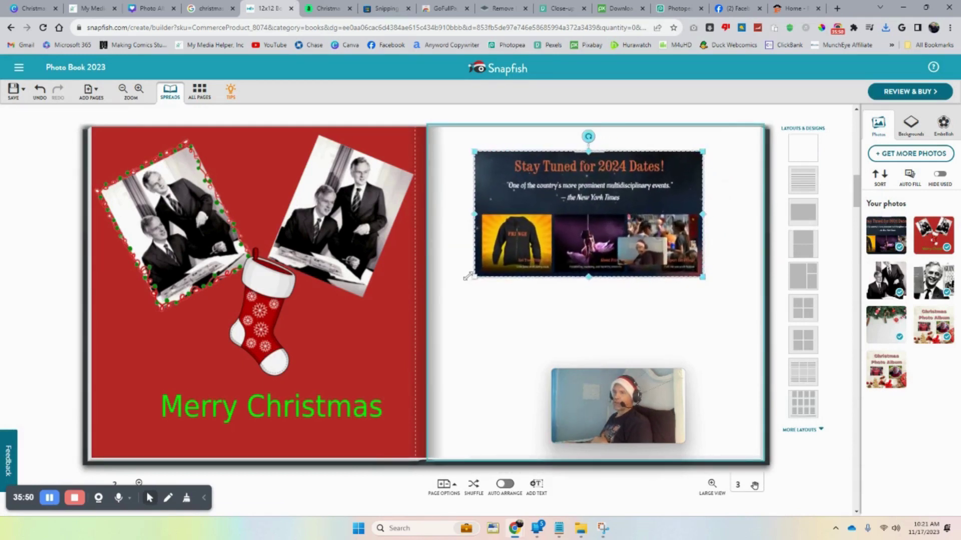
click(530, 219)
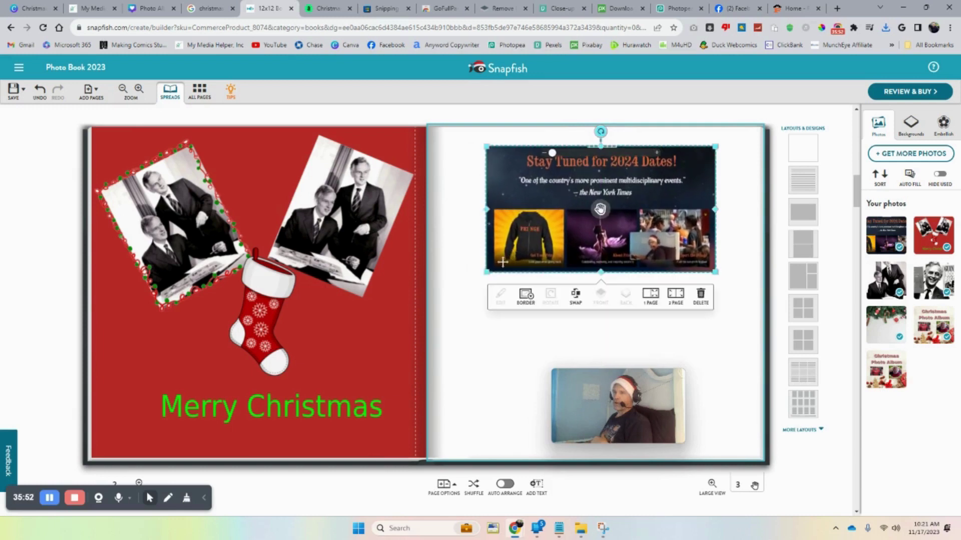
drag(600, 209, 526, 246)
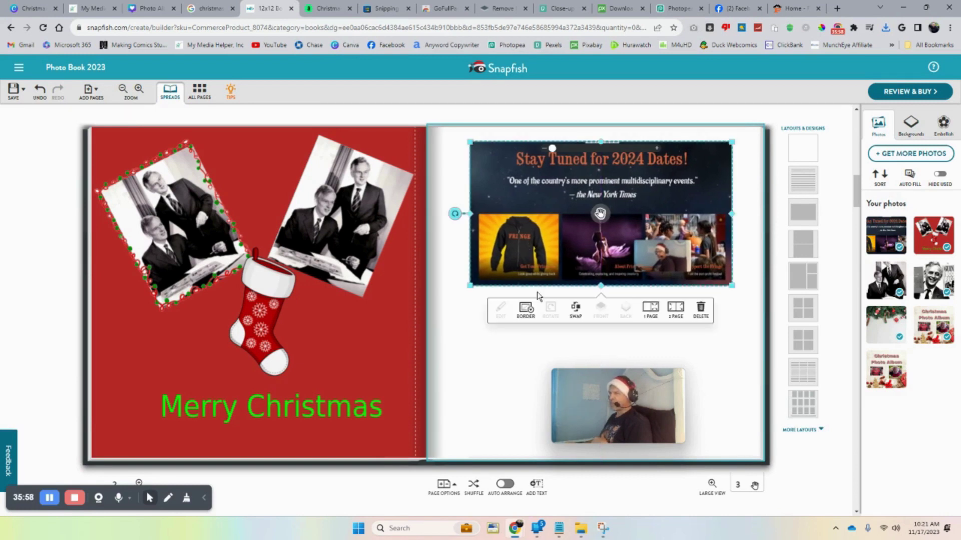
click(548, 343)
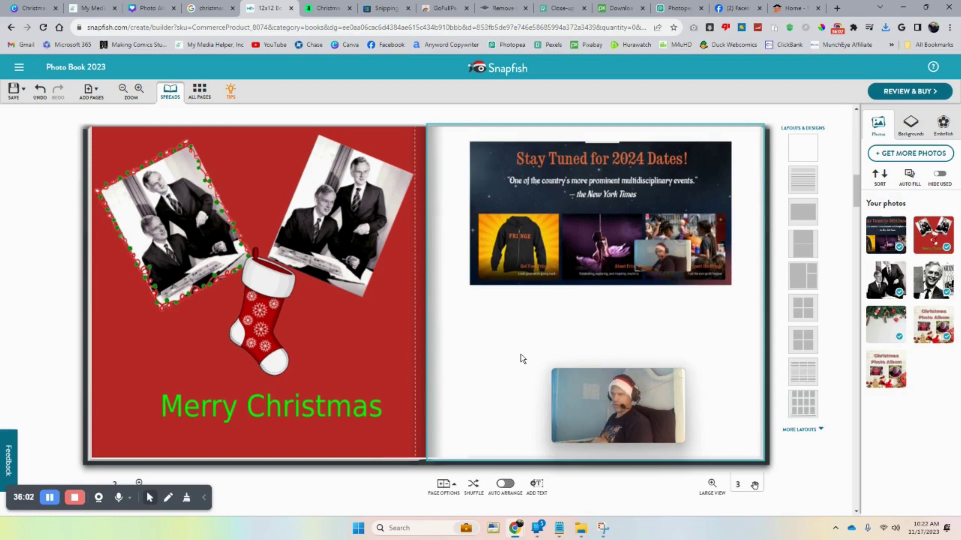
Step: Apply the three-column Text only layout to page 3
drag(856, 184, 857, 204)
scroll(815, 285, up, 2)
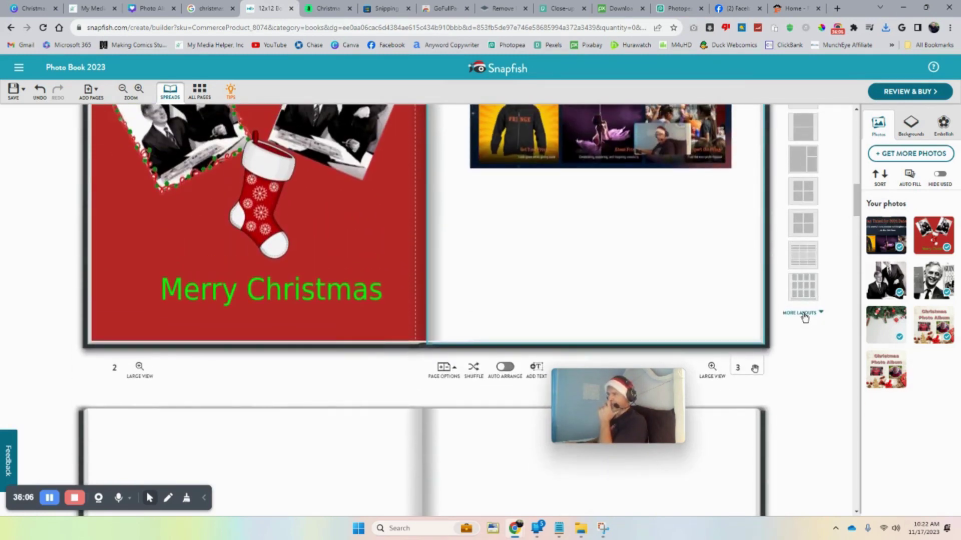
click(803, 315)
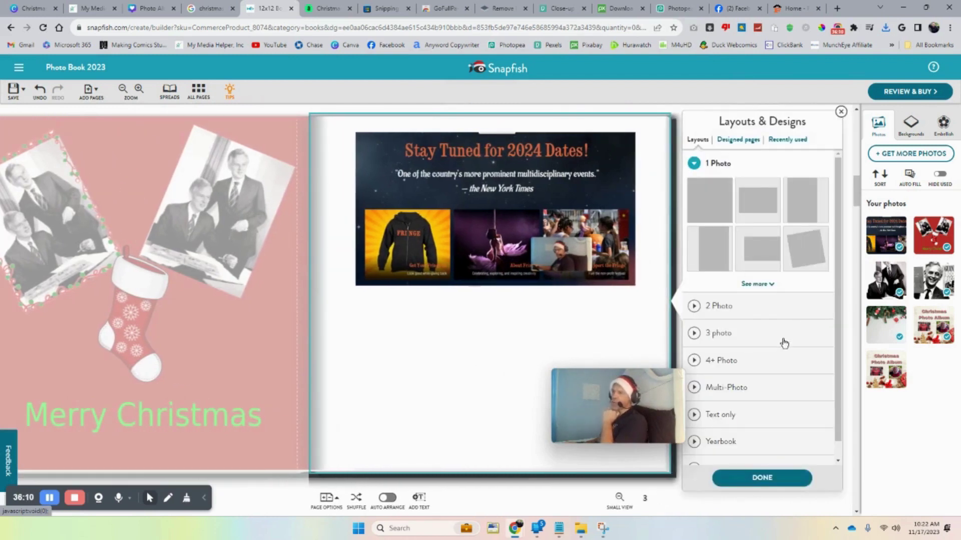
click(737, 416)
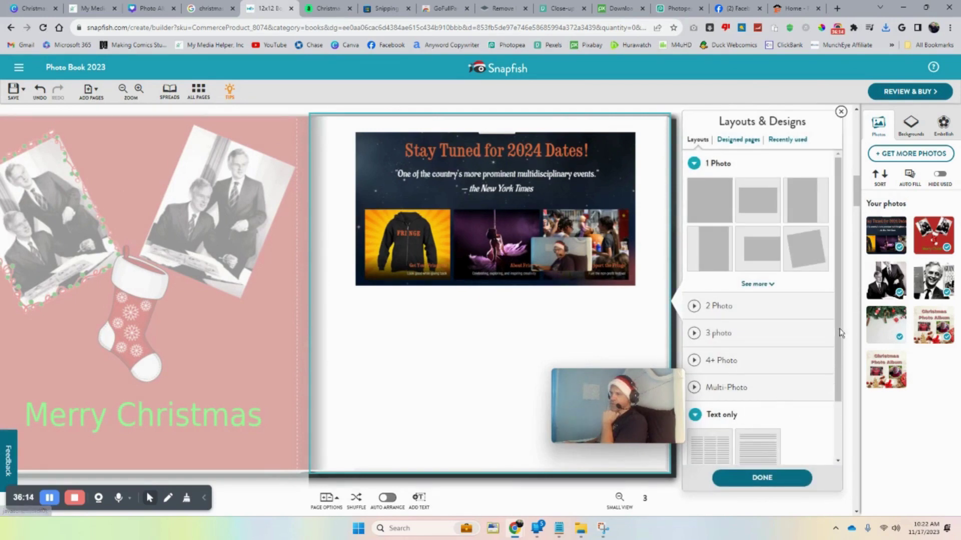
click(716, 444)
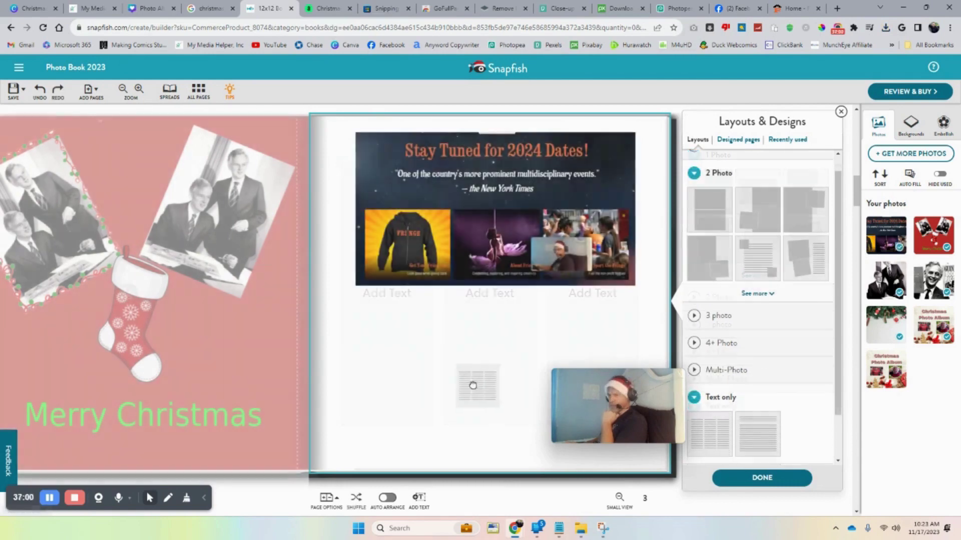
drag(488, 408, 447, 399)
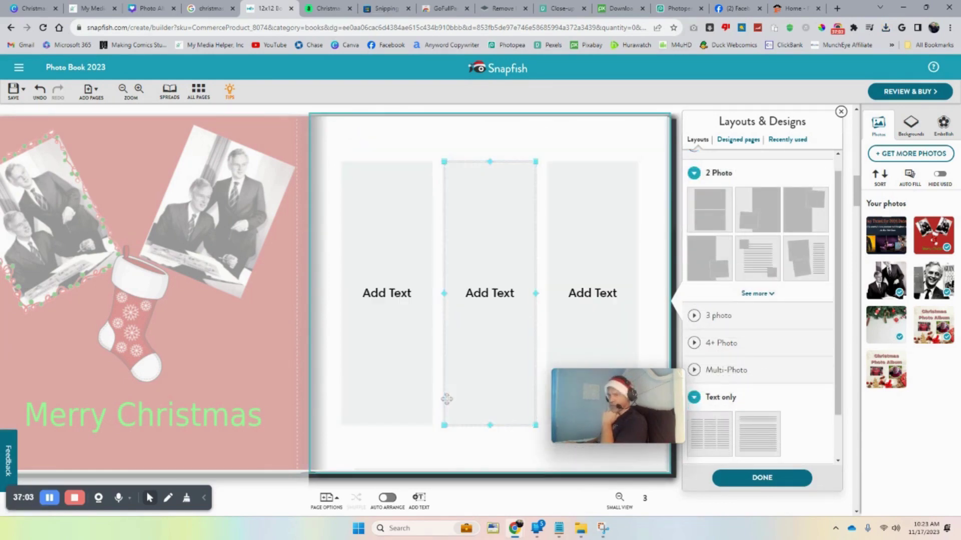
Step: Delete the middle and right text columns from page 3
click(494, 200)
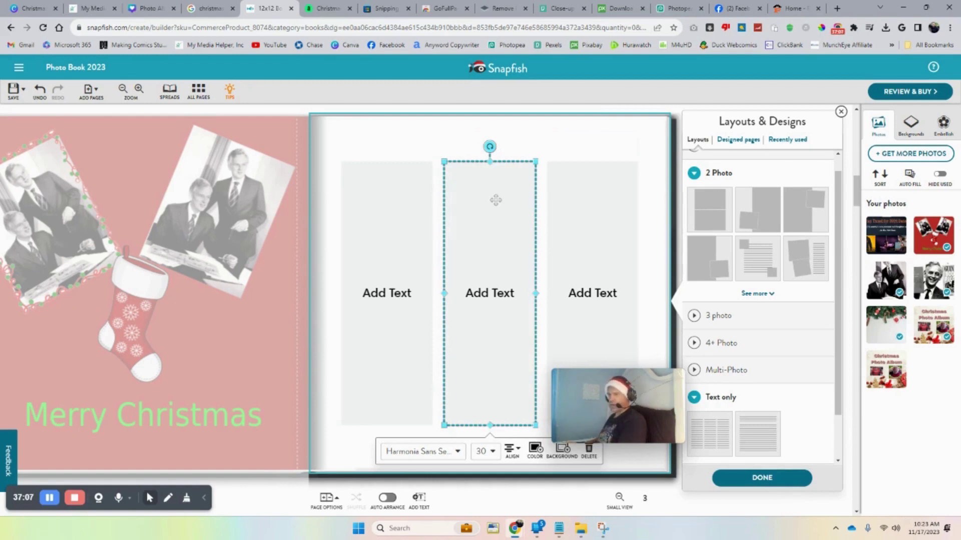
key(Delete)
click(583, 215)
key(Delete)
Step: Shorten the remaining text box to the lower part of page 3 and widen it across the page
click(375, 180)
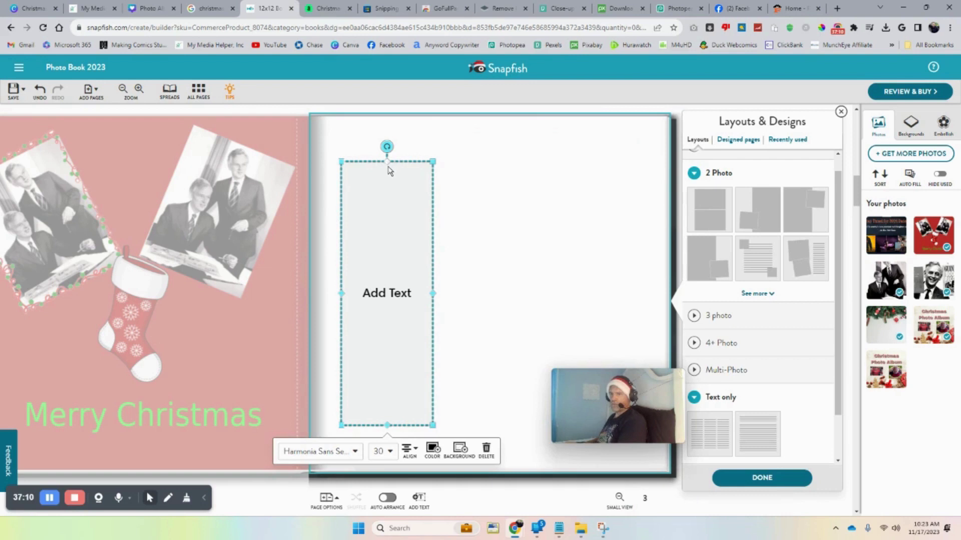
drag(389, 169, 384, 166)
mouse_move(381, 312)
mouse_down()
mouse_move(386, 206)
mouse_move(386, 330)
mouse_up()
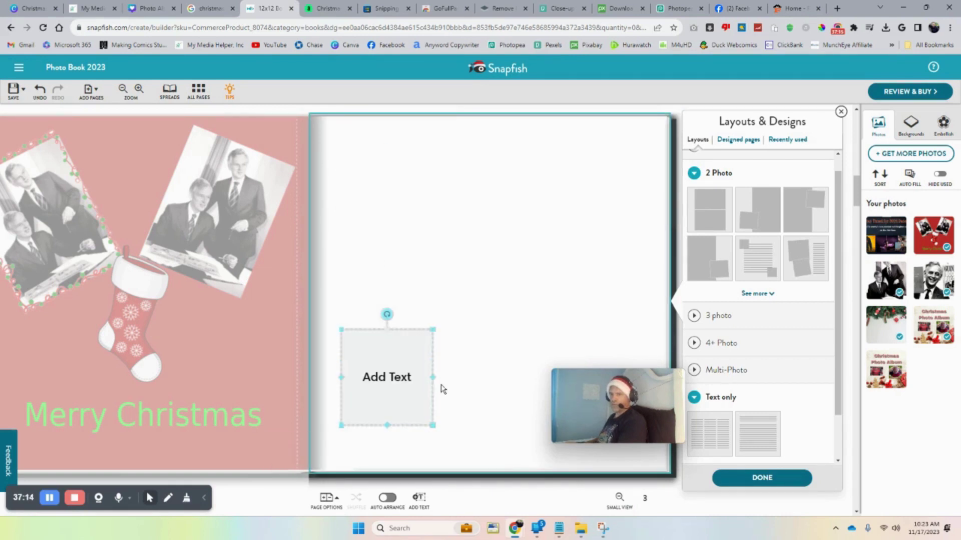
drag(438, 379, 646, 385)
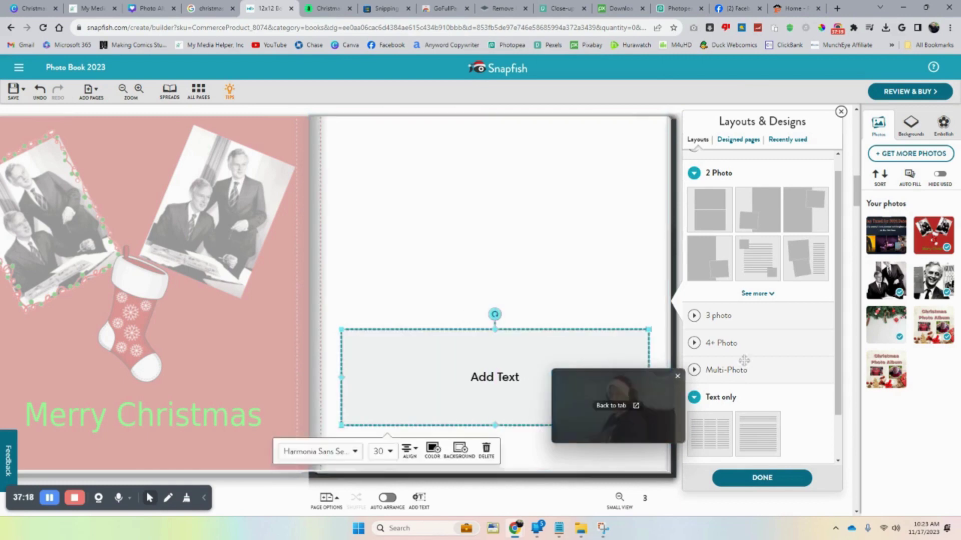
Step: Add the fringe image above the text box on page 3, enlarging it and centring it in the upper half
drag(886, 236, 474, 215)
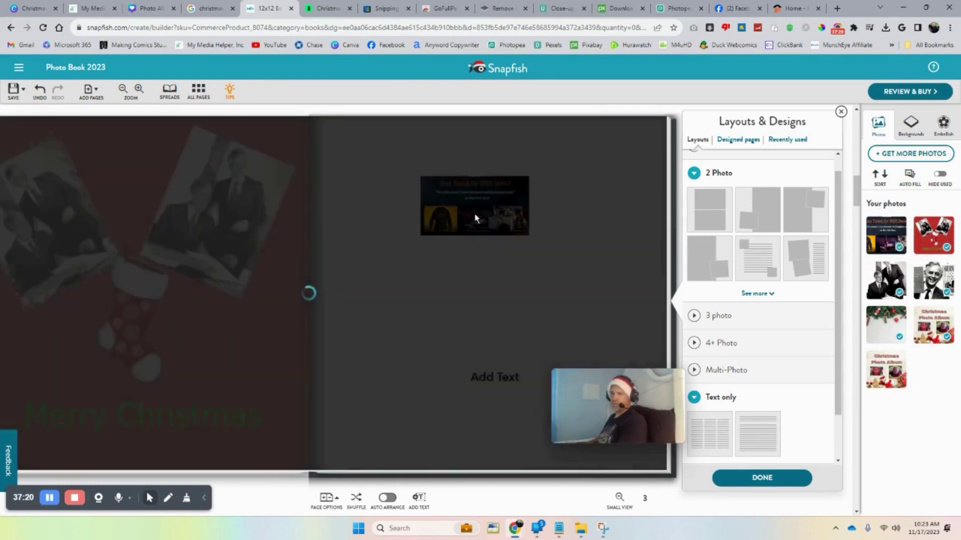
drag(529, 236, 637, 295)
drag(421, 178, 358, 142)
drag(496, 217, 534, 231)
Step: Enter the placeholder text "ddddddd" in the text box below the fringe image and return to the full spread
click(438, 379)
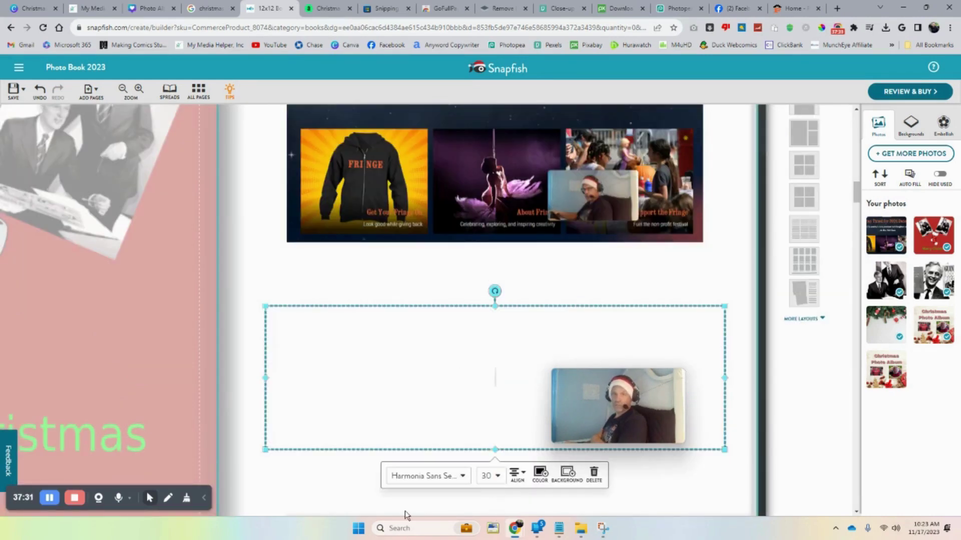
click(122, 90)
click(122, 90)
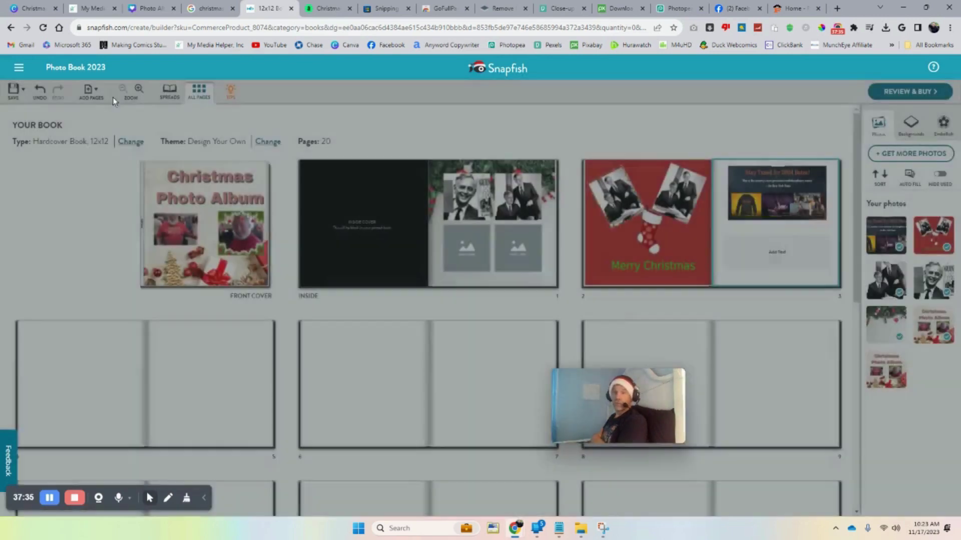
click(139, 89)
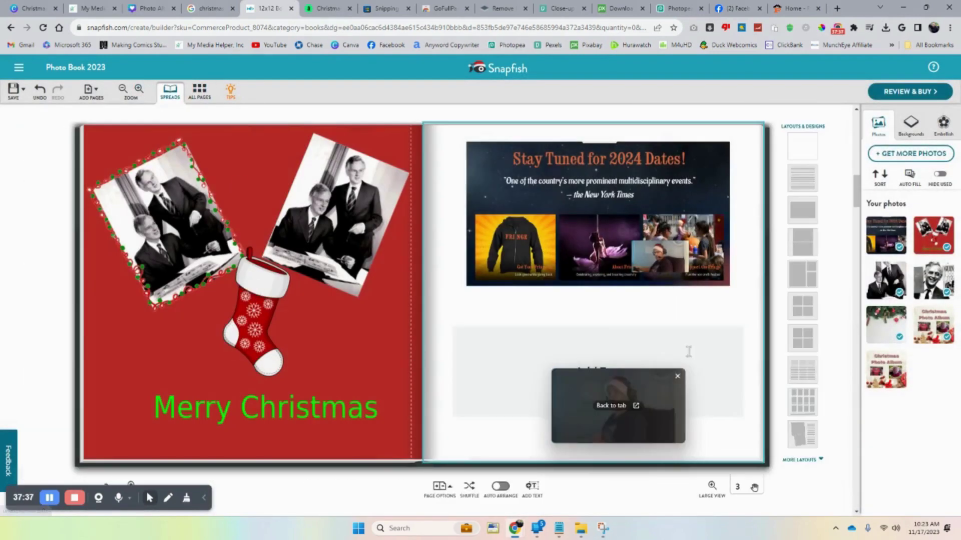
click(720, 377)
scroll(717, 378, up, 5)
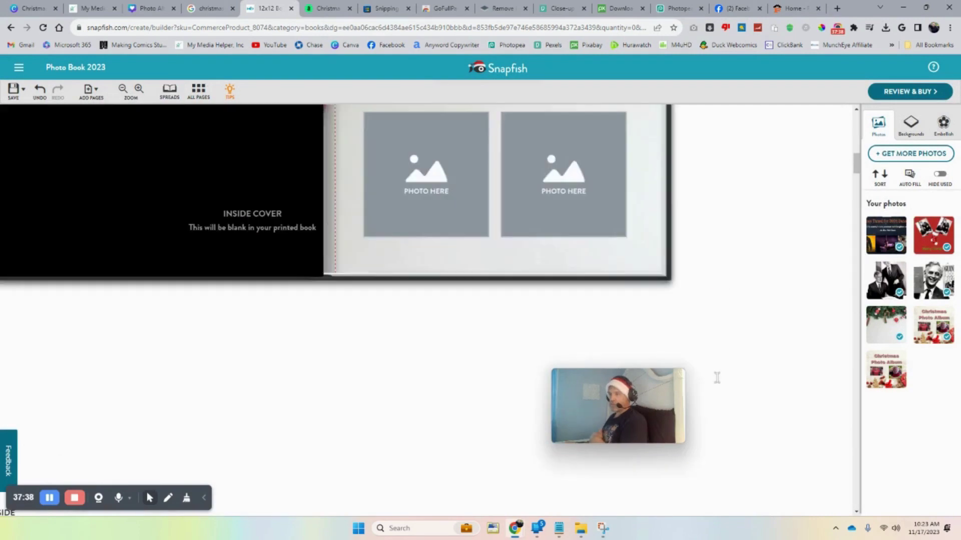
scroll(717, 378, down, 5)
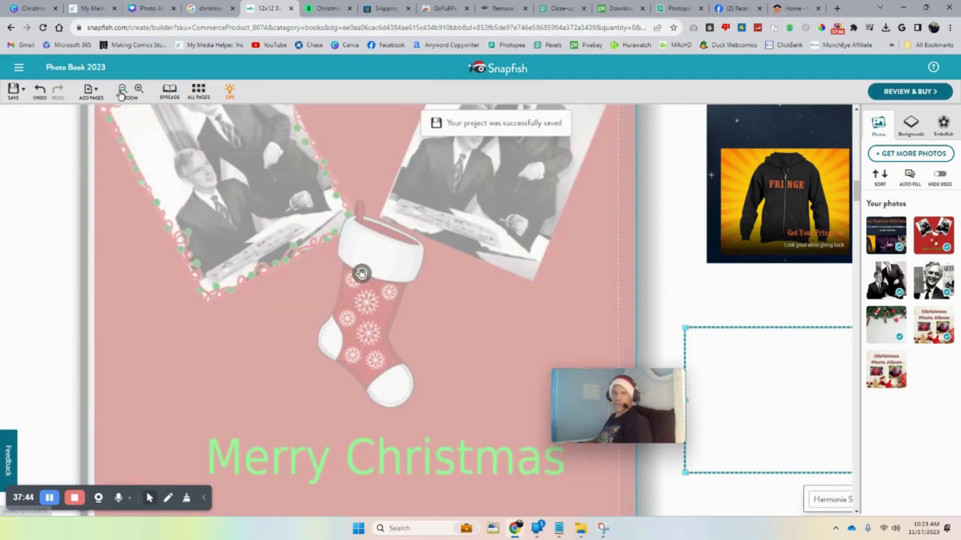
click(122, 90)
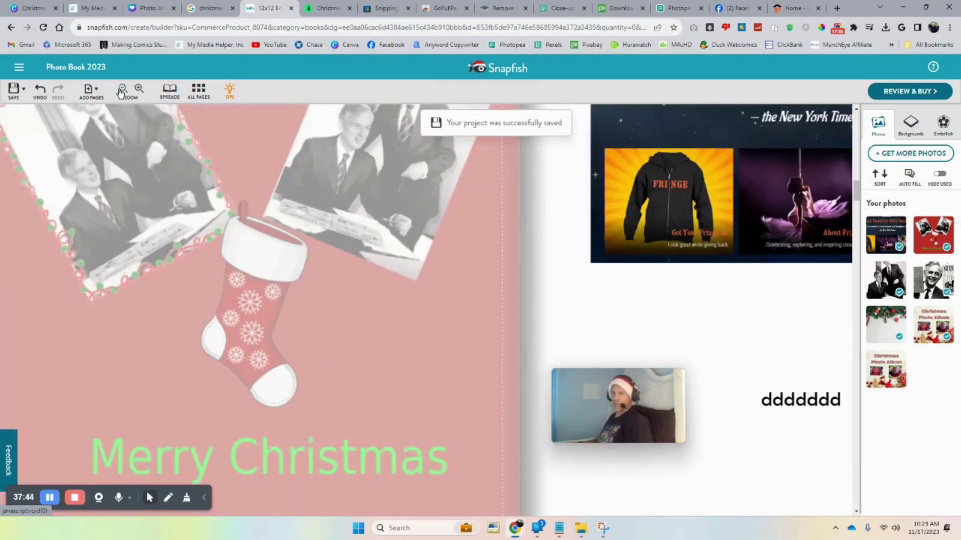
click(122, 90)
drag(566, 387, 295, 304)
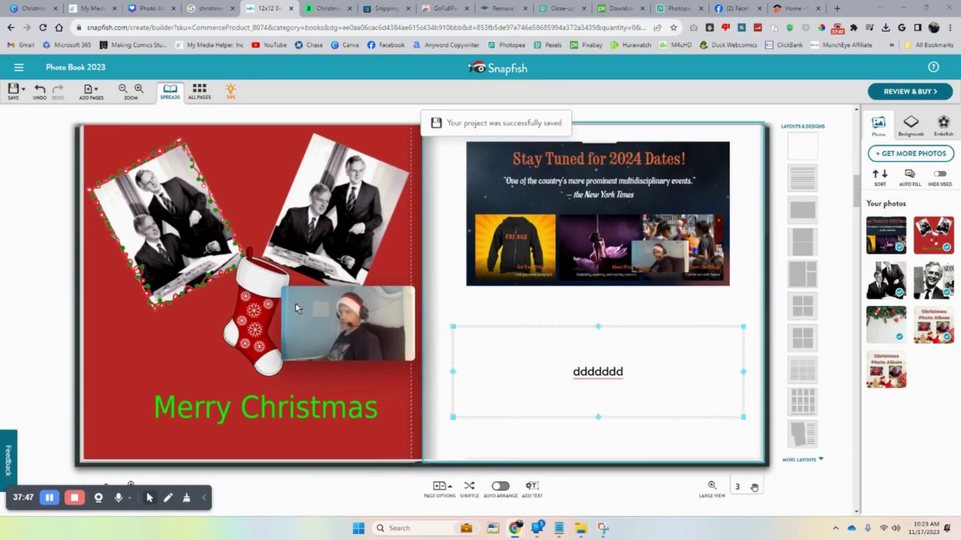
Step: Left-align the placeholder text in the text box below the fringe image on page 3
click(620, 373)
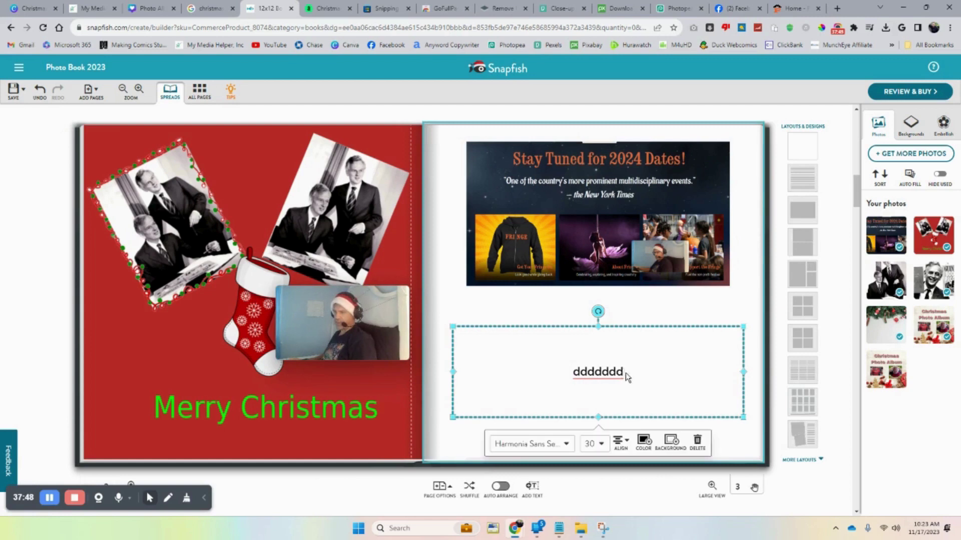
click(625, 373)
click(551, 373)
drag(551, 373, 455, 373)
right_click(460, 383)
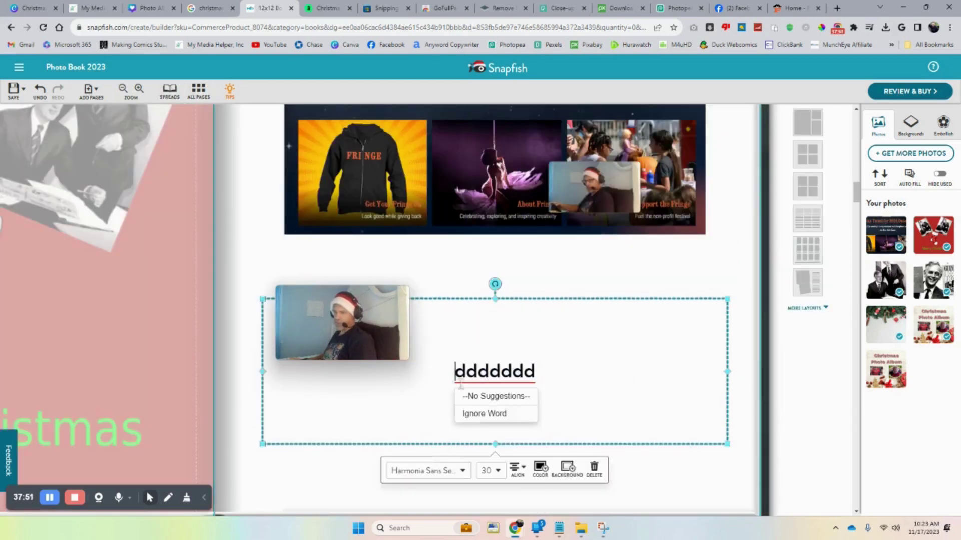
click(523, 470)
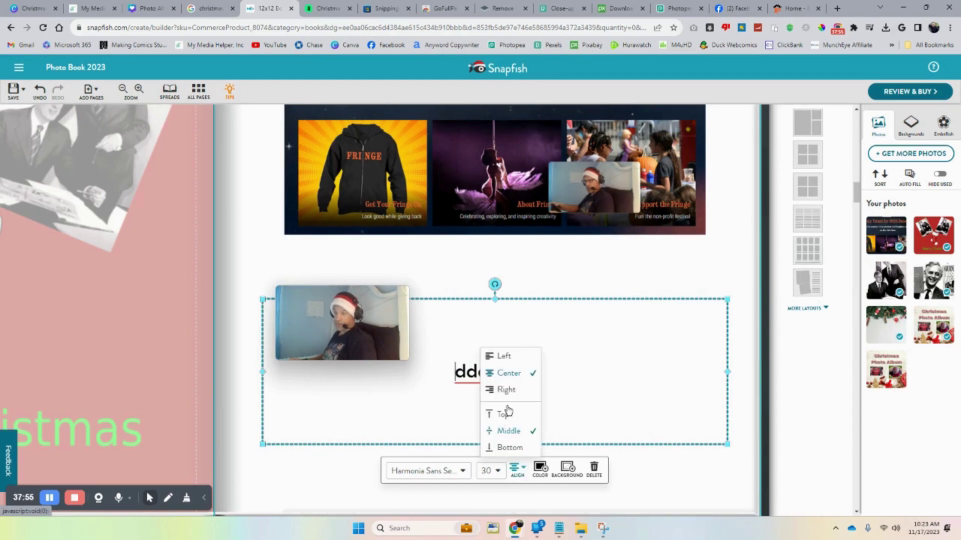
click(509, 359)
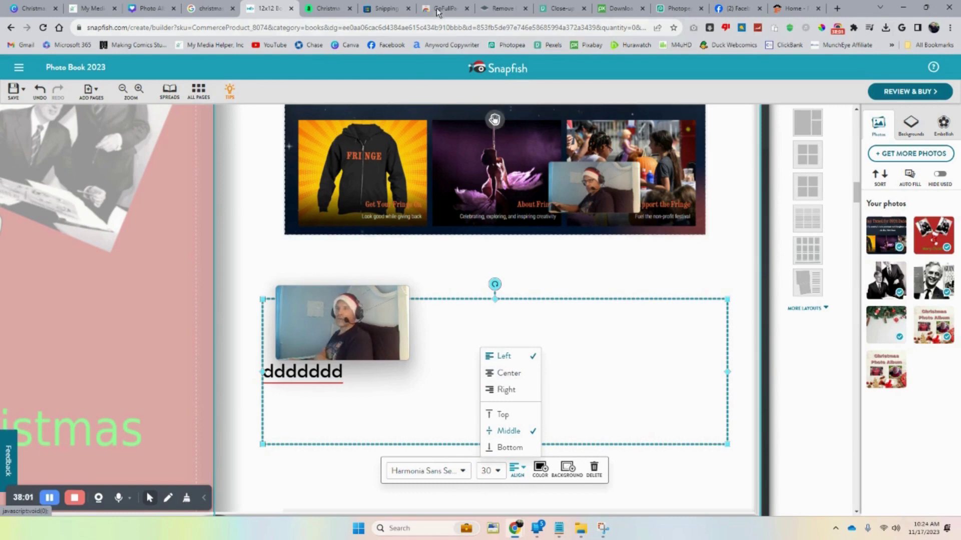
Step: Capture the whole Rochester Fringe Festival home page with the GoFullPage extension and download the capture as an image
click(500, 8)
click(433, 10)
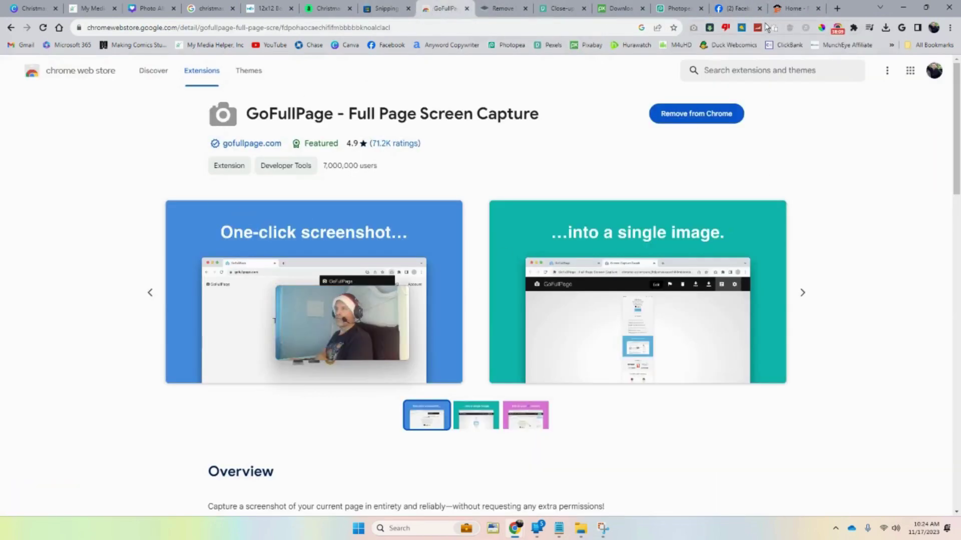
click(794, 11)
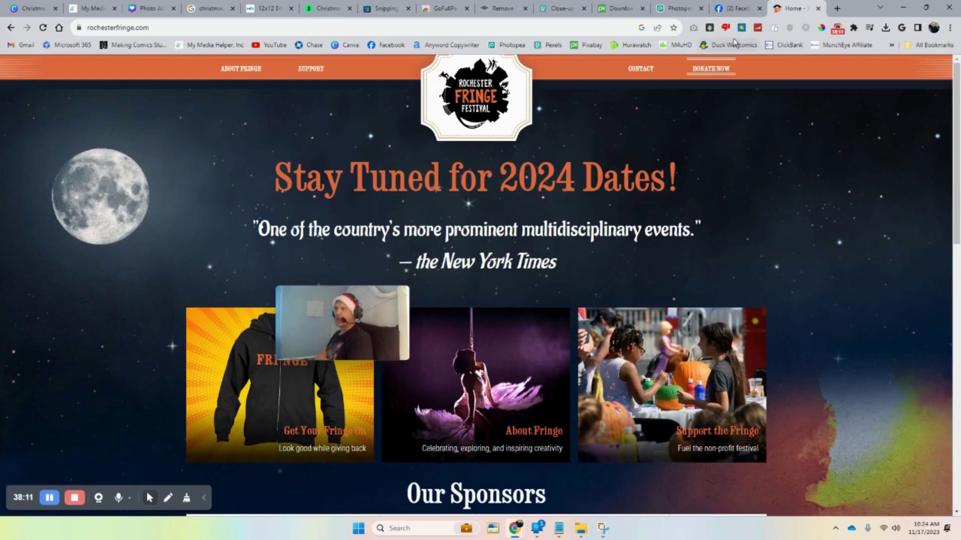
click(694, 28)
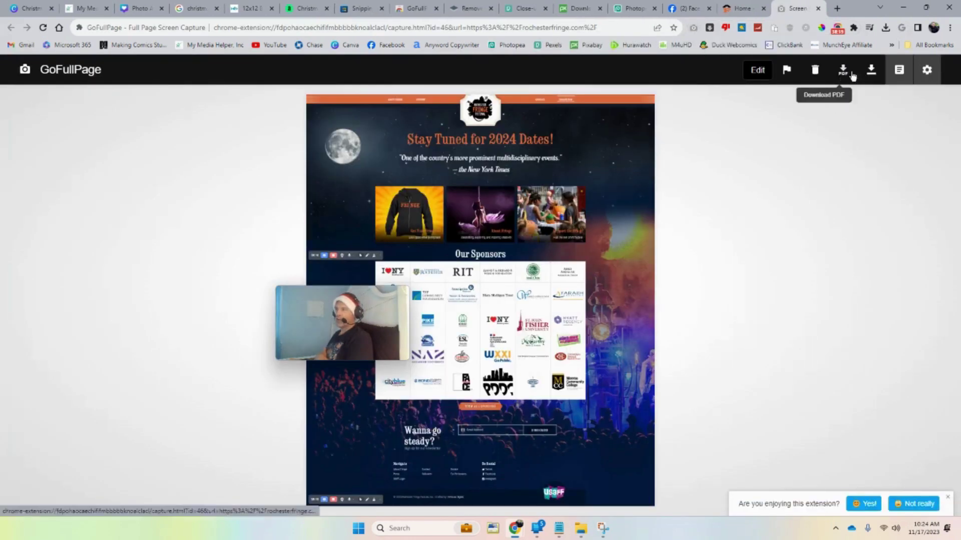
click(871, 73)
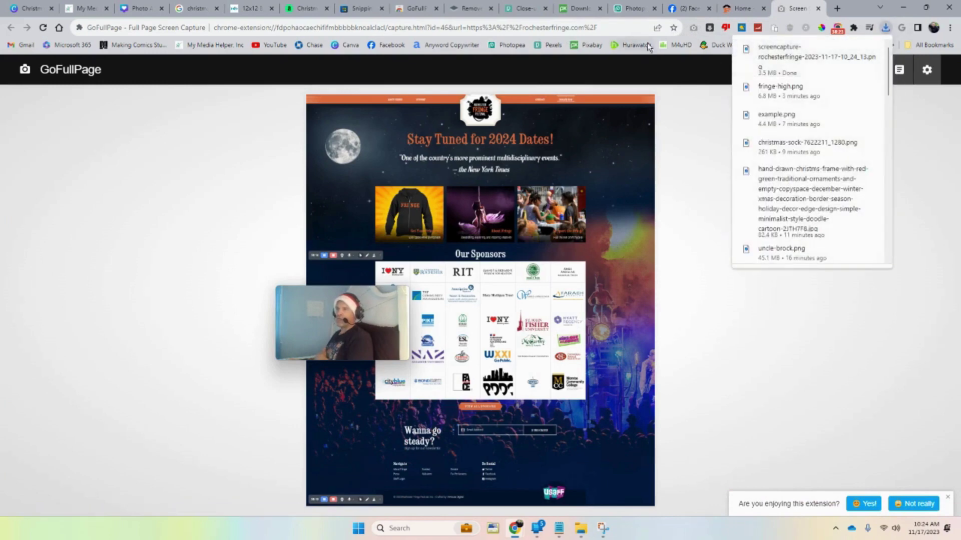
Step: Switch to Photopea and open the downloaded full-page Rochester Fringe screen capture
click(632, 8)
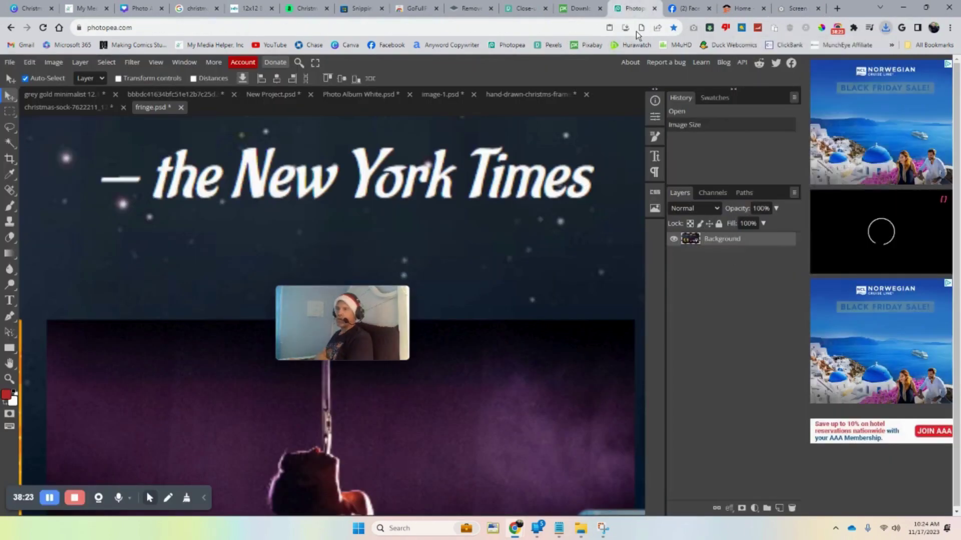
click(10, 62)
click(28, 95)
double_click(346, 251)
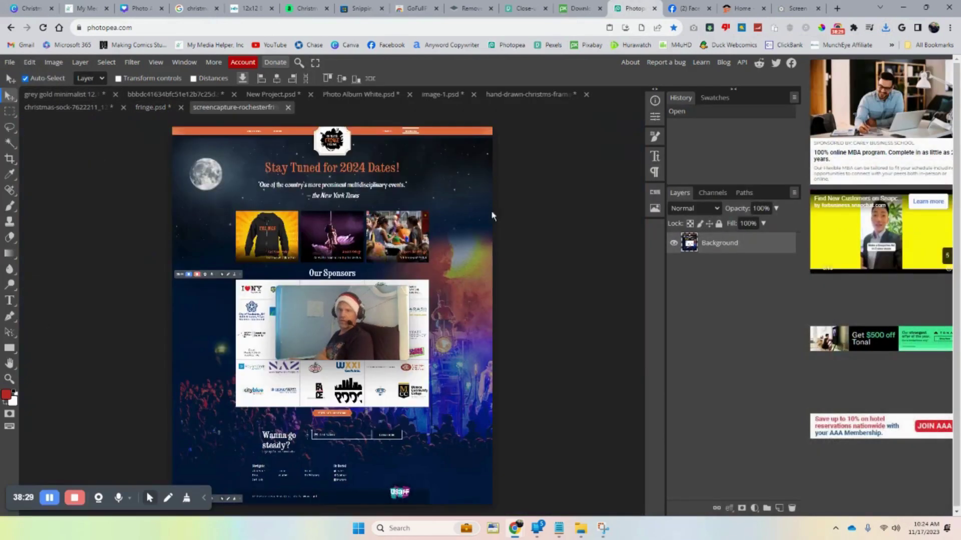
click(51, 63)
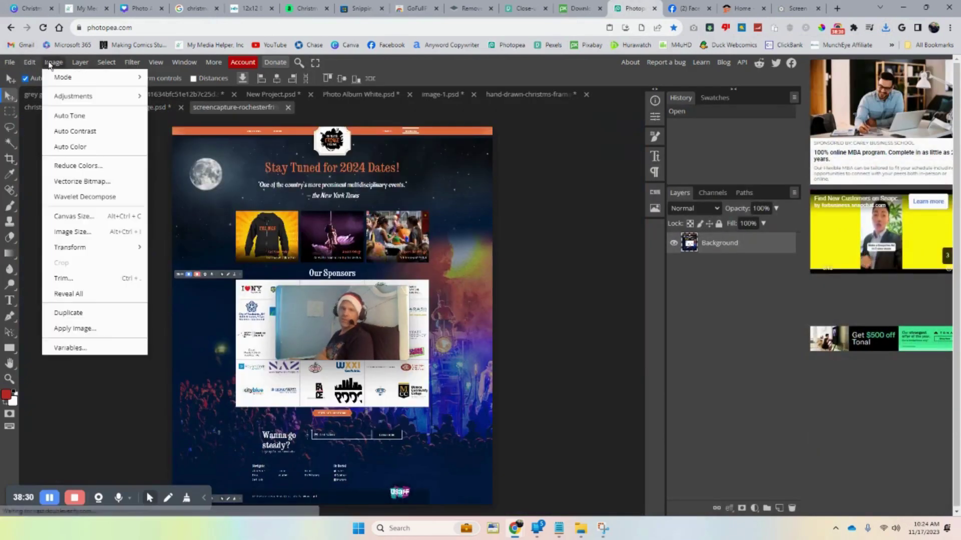
click(100, 231)
key(Tab)
key(Tab)
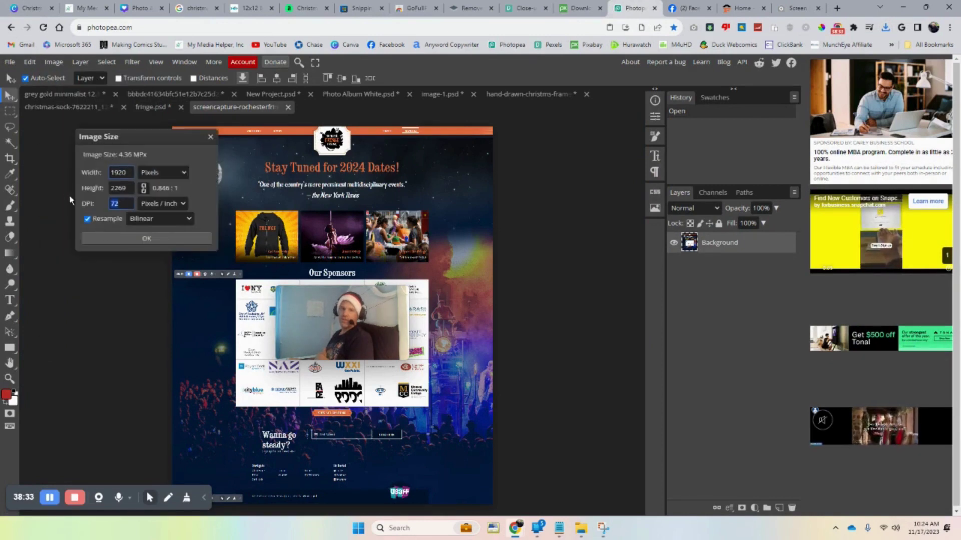
text(300)
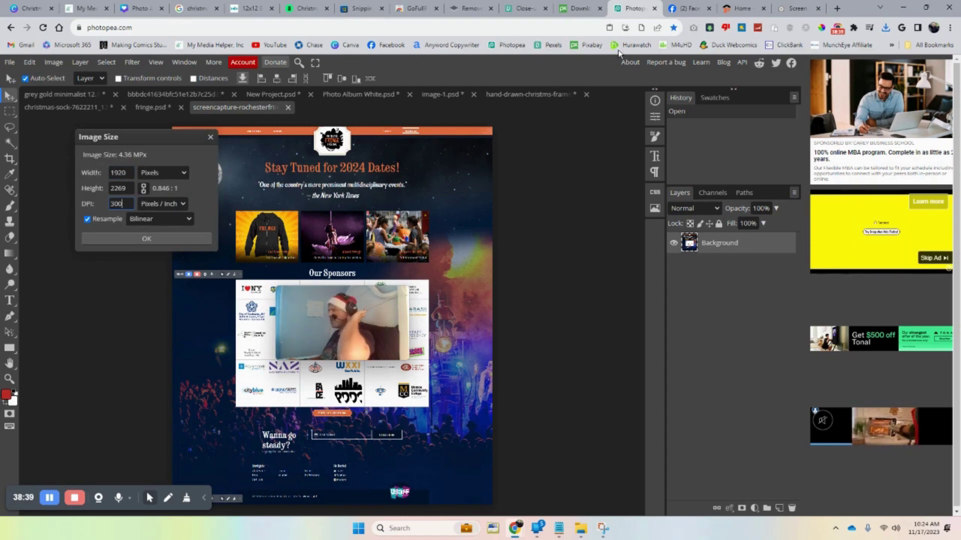
click(798, 8)
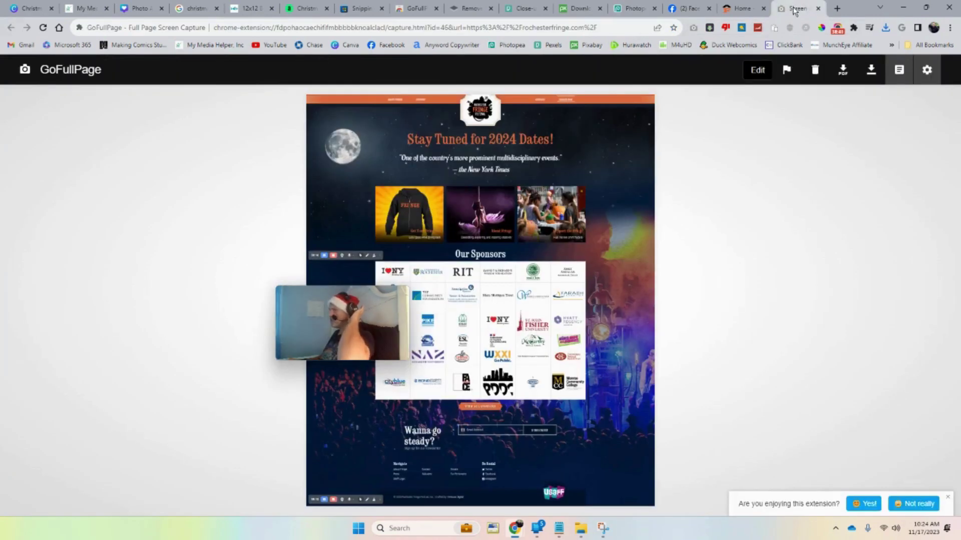
click(741, 9)
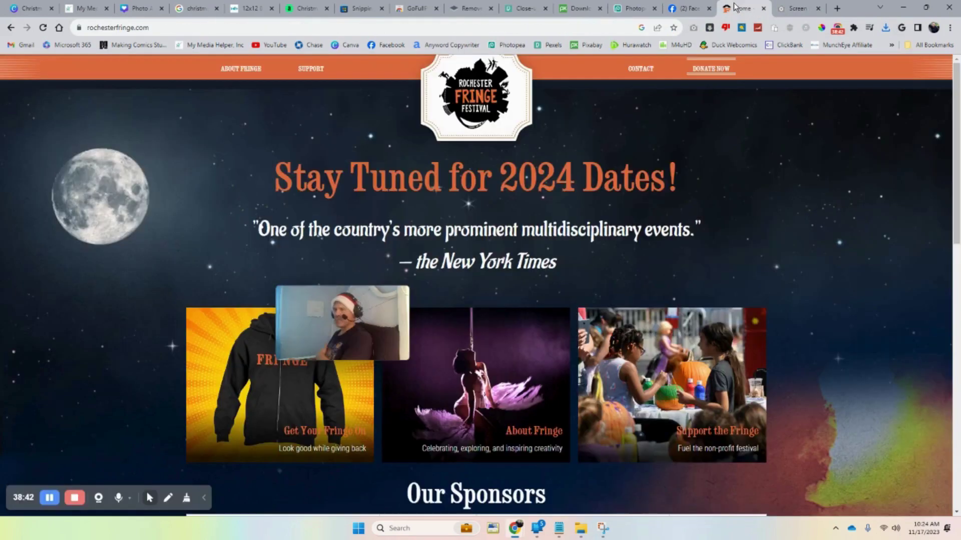
click(690, 9)
click(646, 10)
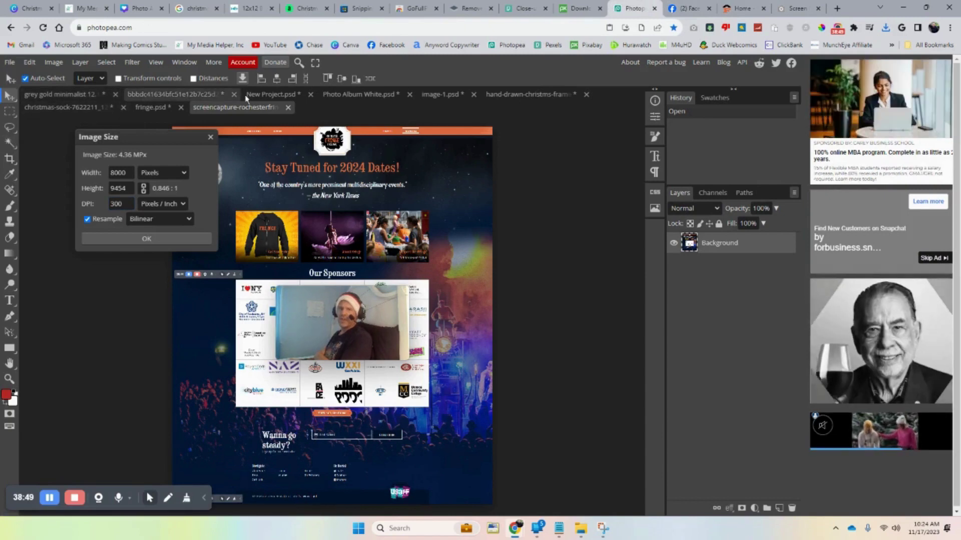
click(210, 138)
Step: In the Merry Christmas collage, move the holly frame layer down off the tilted photo it surrounds
click(68, 94)
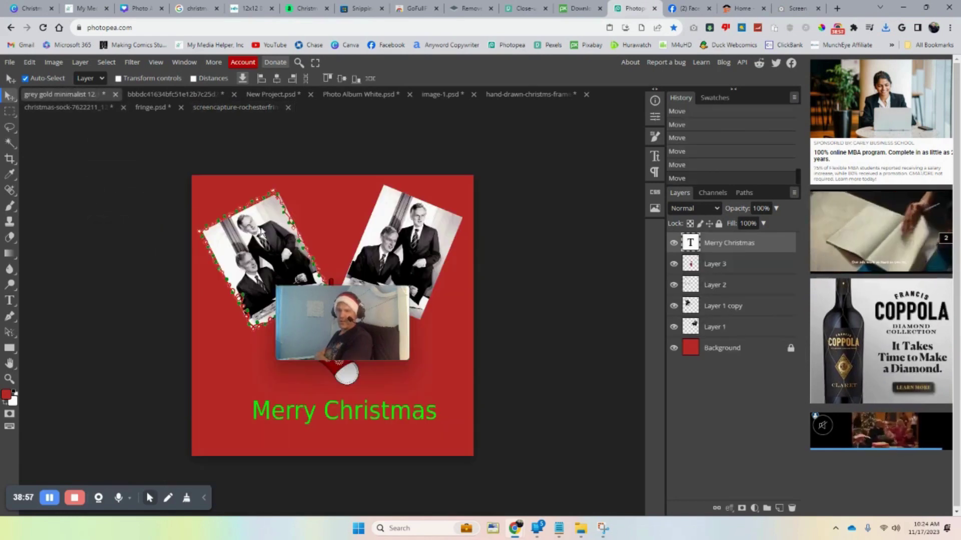
drag(266, 196, 247, 293)
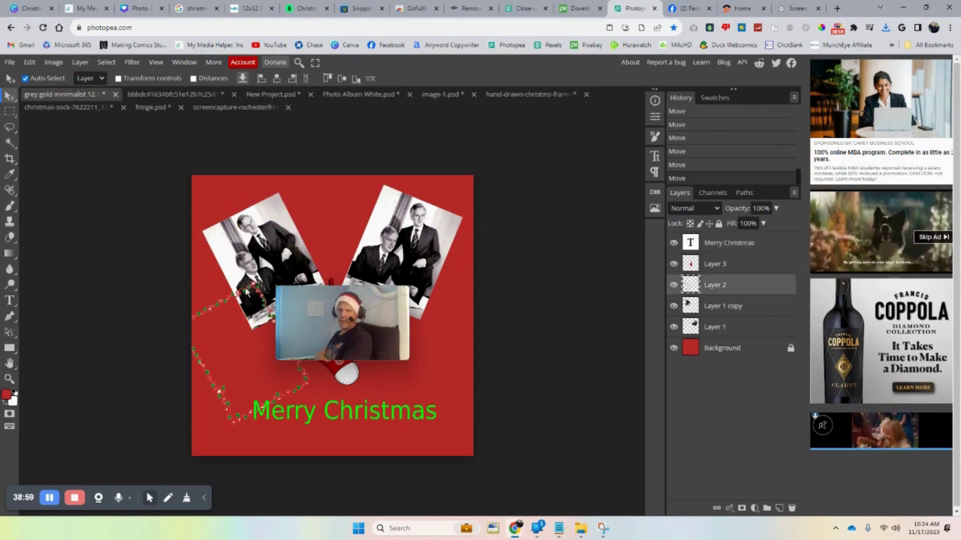
click(570, 9)
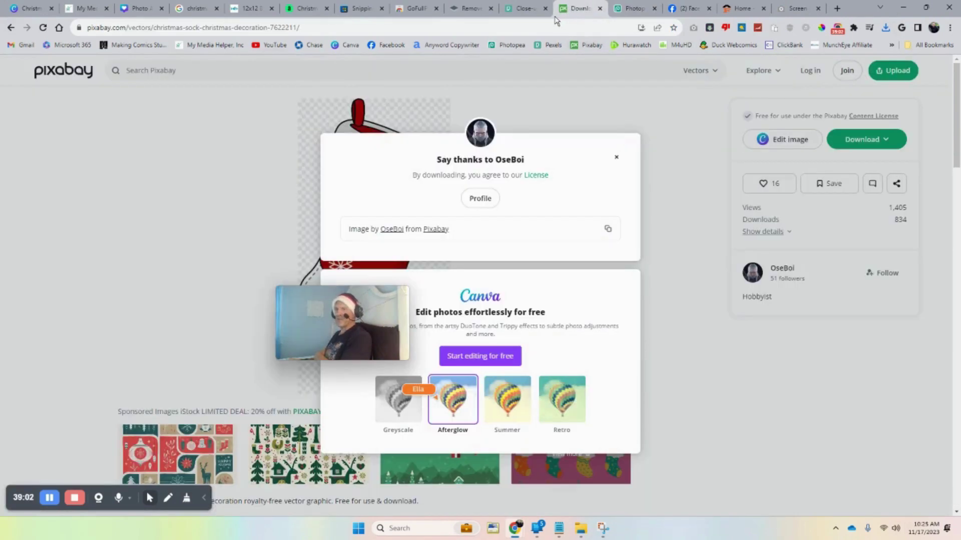
click(633, 8)
click(688, 8)
click(729, 6)
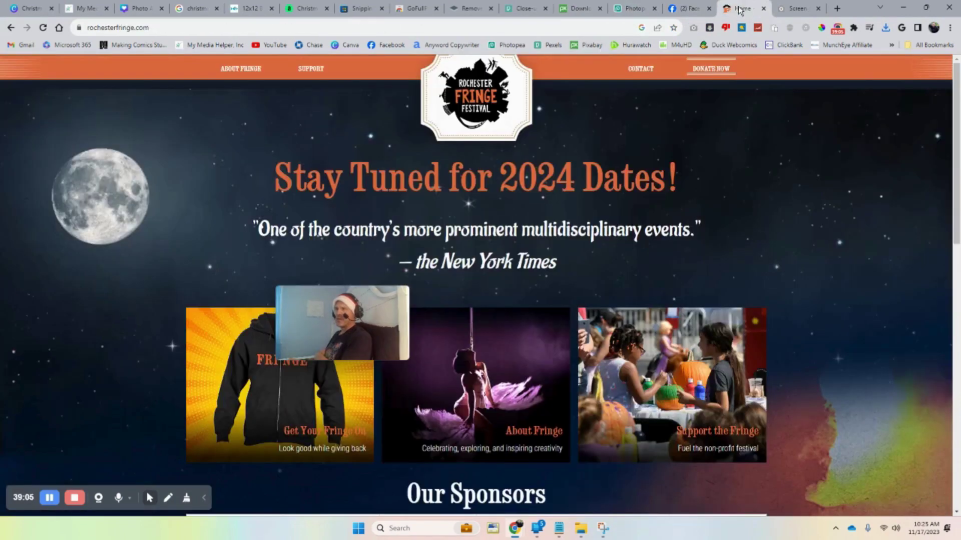
click(794, 9)
click(437, 10)
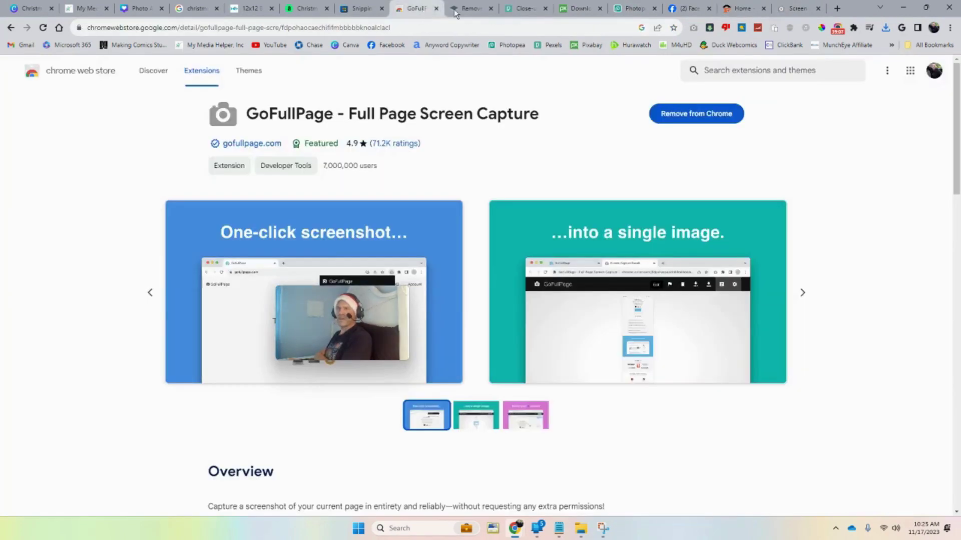
Step: Remove the background of image-1 with remove.bg and download the preview-size cutout
click(463, 10)
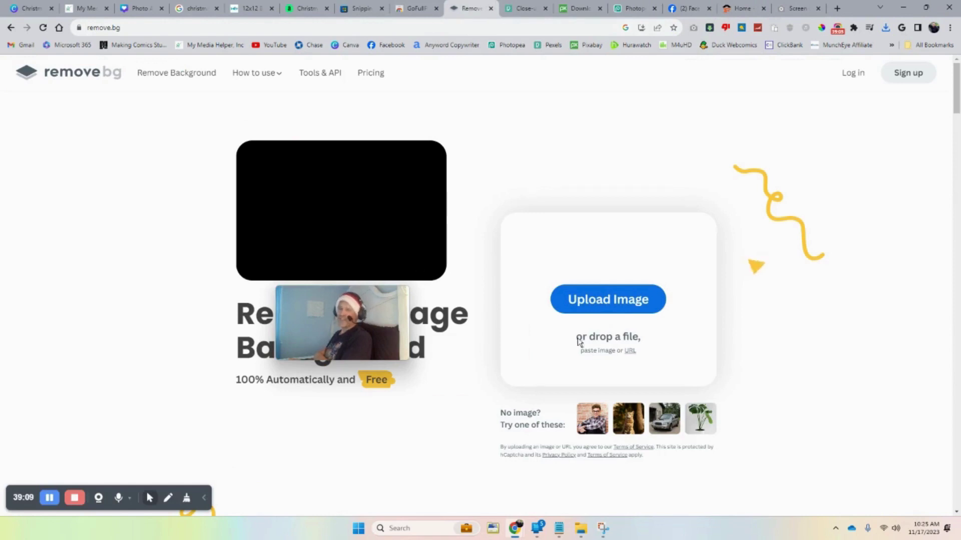
drag(326, 298, 755, 331)
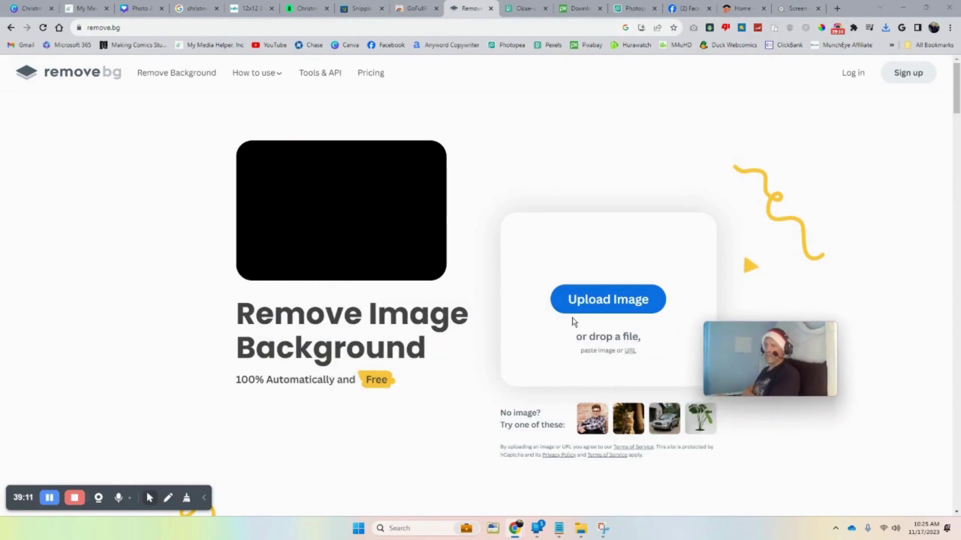
click(583, 303)
click(493, 343)
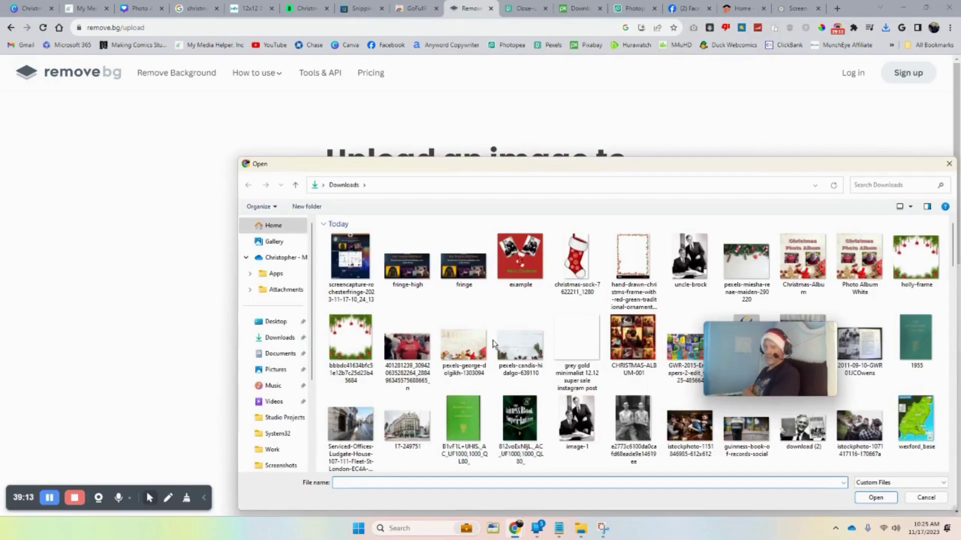
double_click(567, 425)
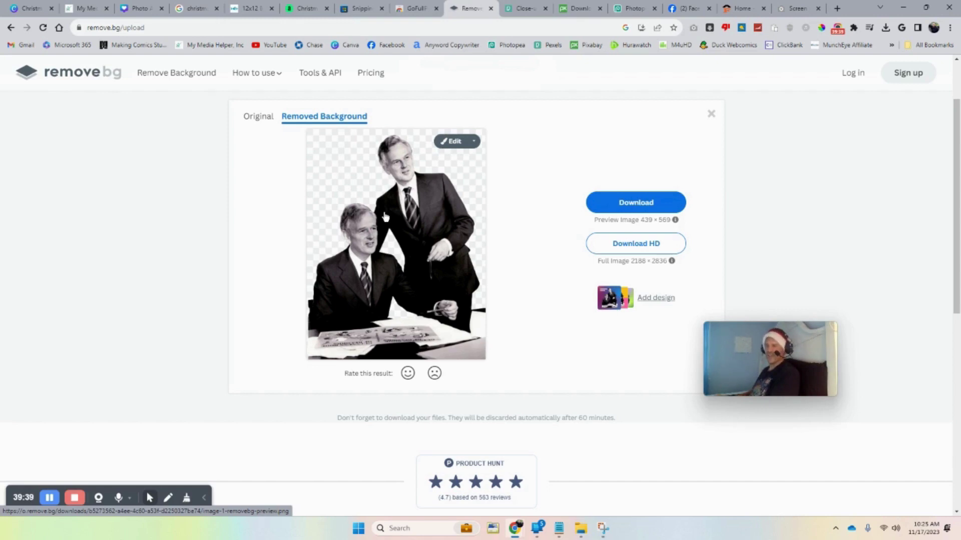
click(636, 204)
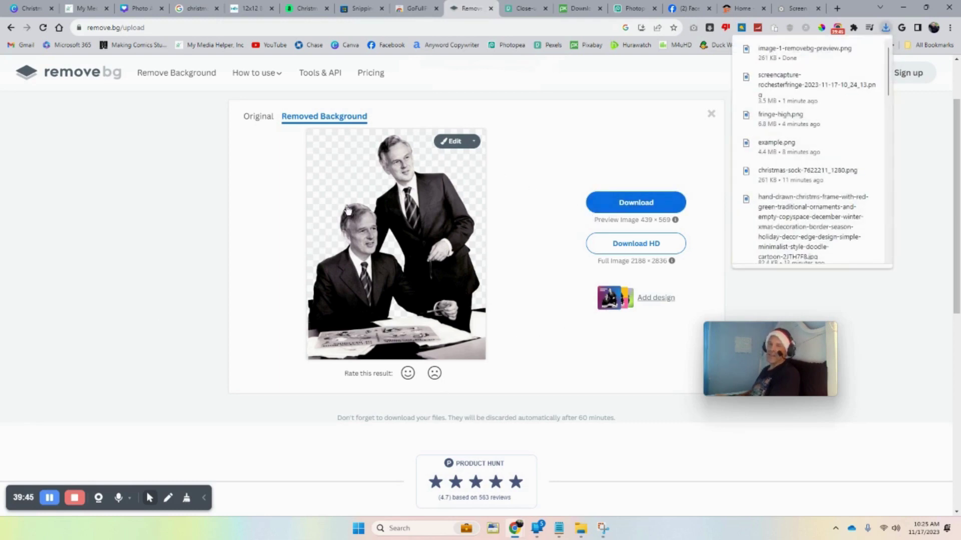
Step: Upload the background-free cutout to the Canva Photo Album White design and place it on a new second page
click(153, 10)
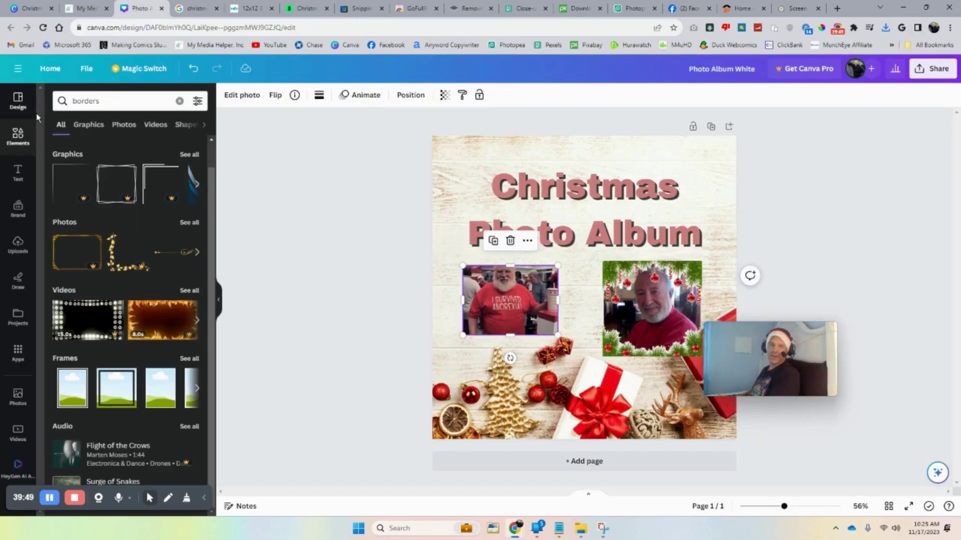
click(581, 528)
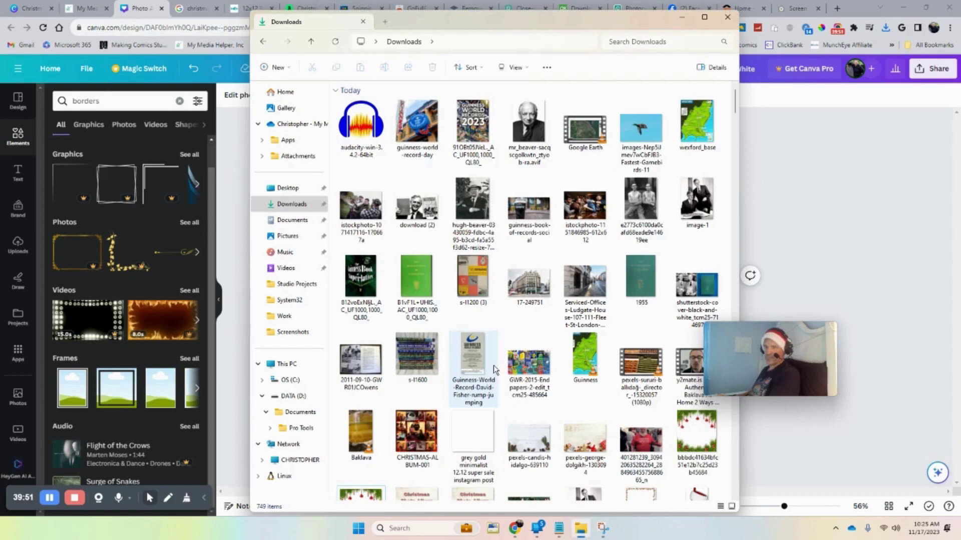
drag(584, 435, 102, 340)
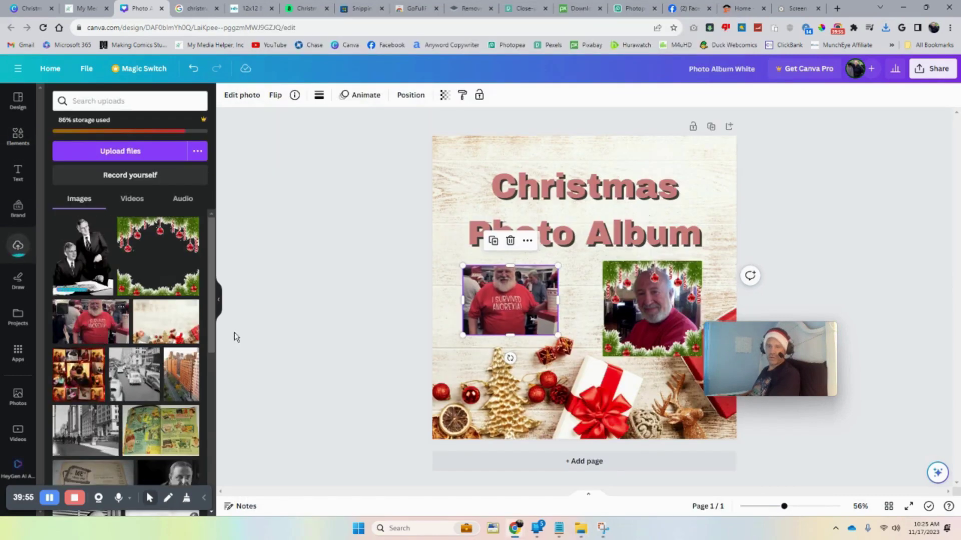
click(547, 470)
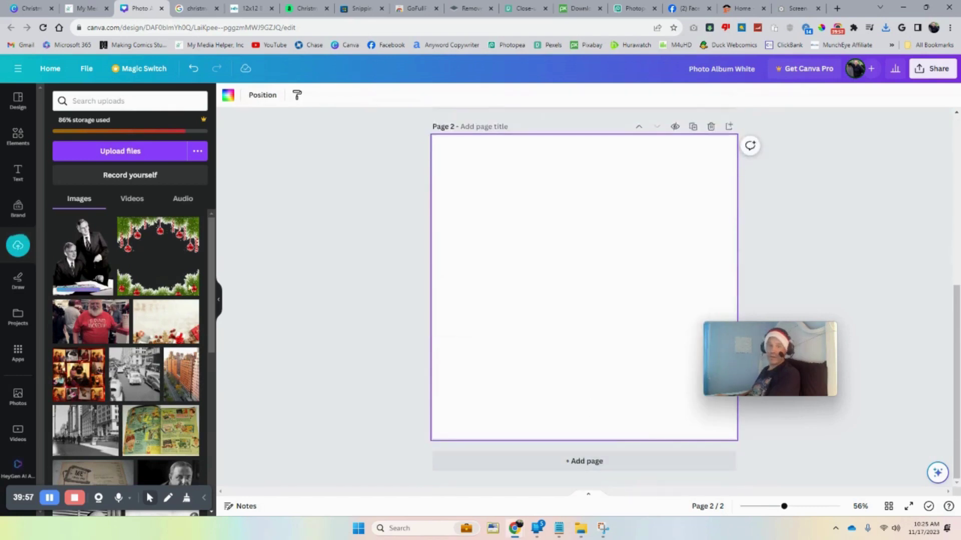
drag(86, 263, 573, 285)
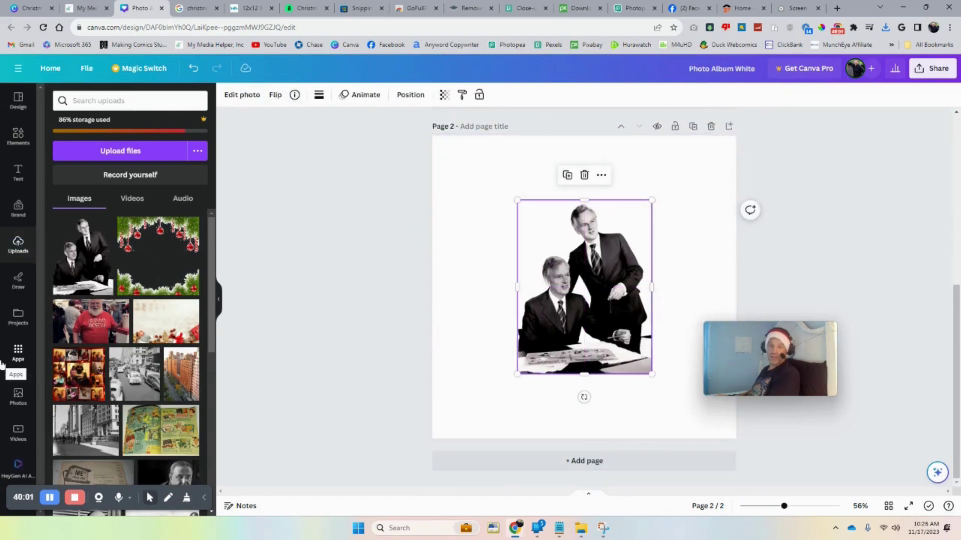
Step: Fill page 2 with the black-and-white street traffic photo and send it backward behind the cutout
drag(134, 375, 267, 357)
drag(418, 302, 440, 302)
right_click(626, 312)
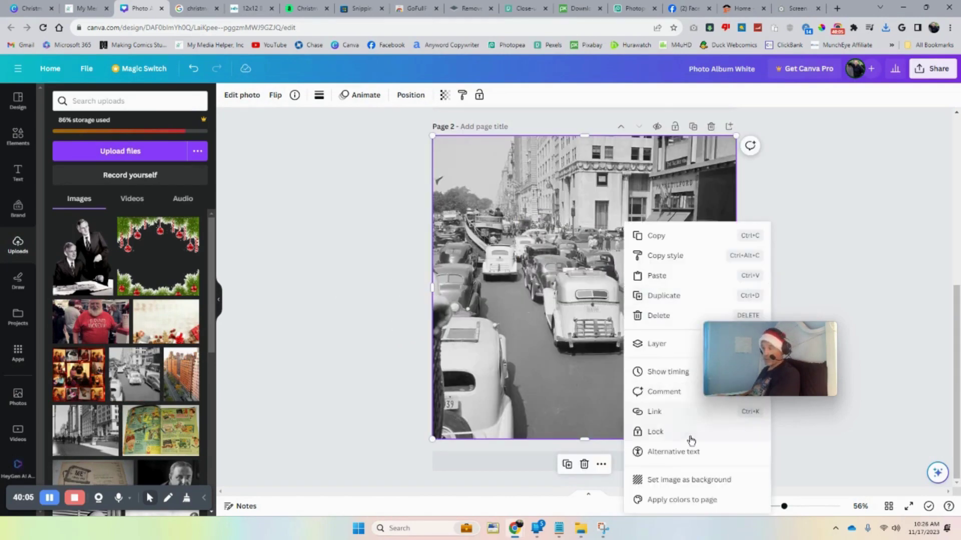
mouse_move(763, 362)
drag(733, 335, 824, 290)
mouse_move(703, 346)
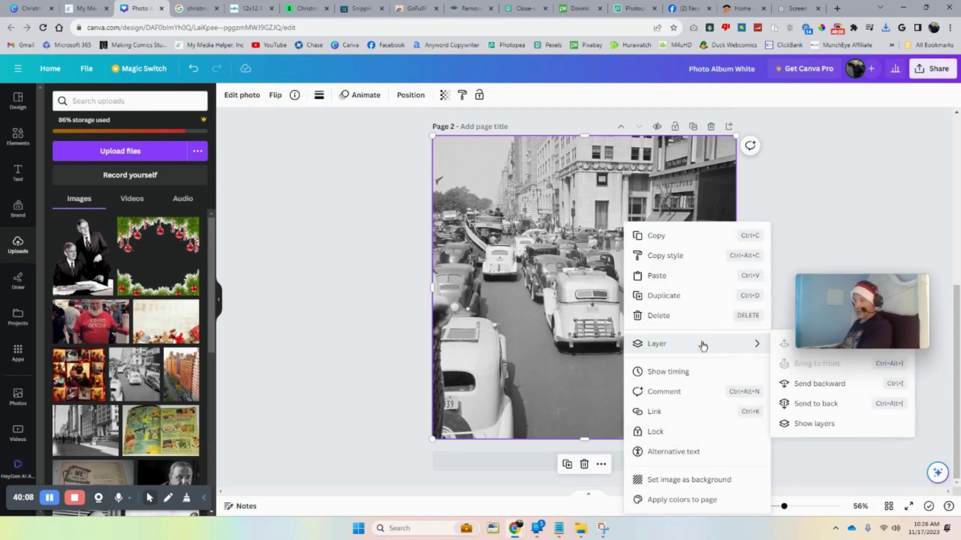
click(794, 390)
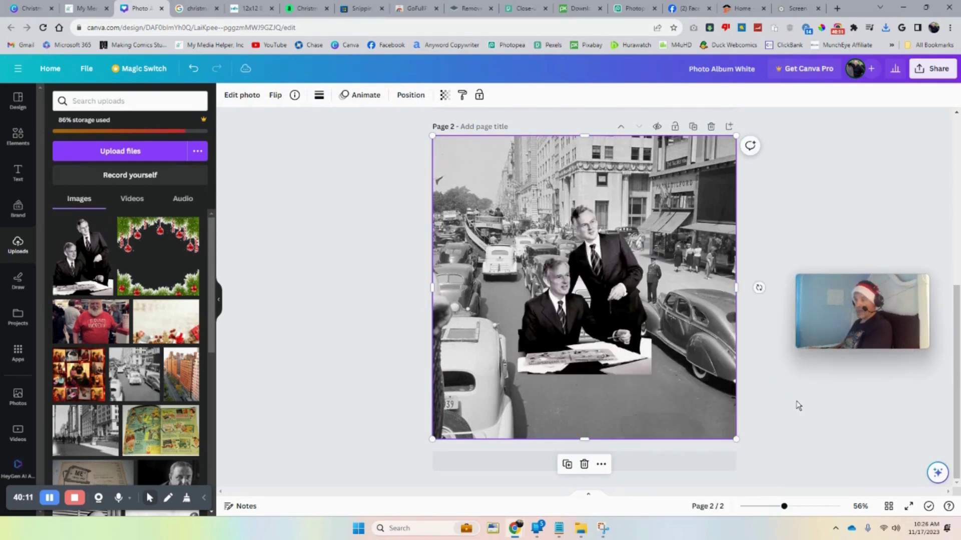
Step: Move the cutout of the two men down to the page's lower edge and switch back to the Snapfish photo book
click(563, 312)
drag(563, 312, 592, 350)
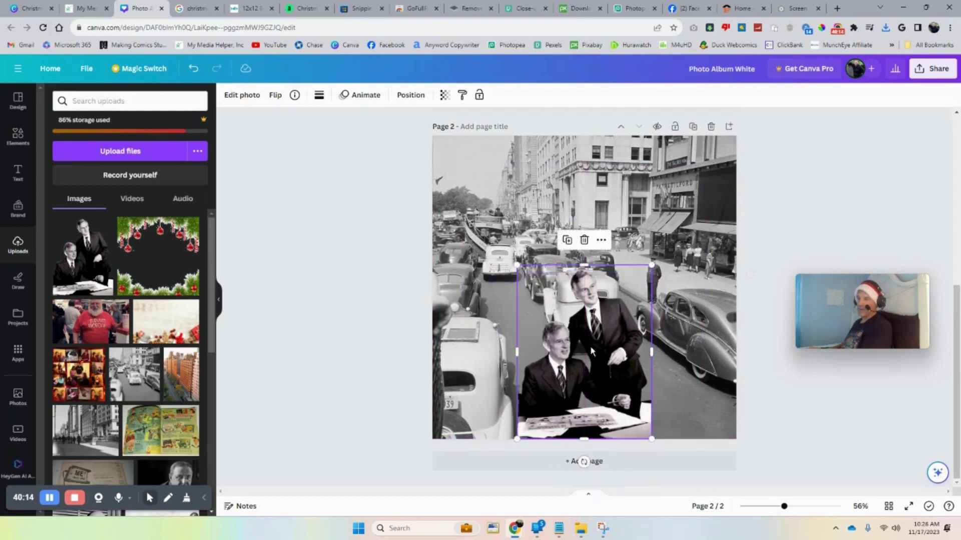
click(779, 394)
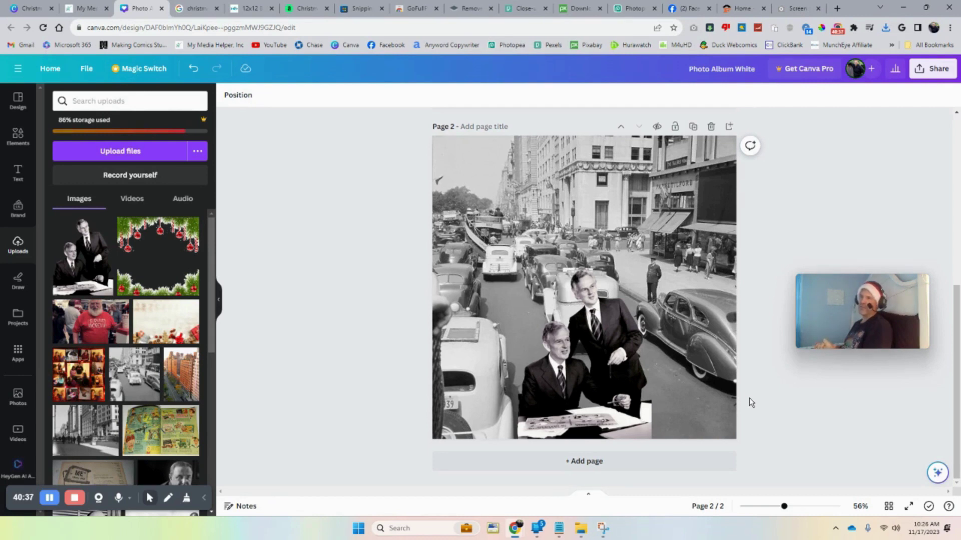
click(247, 9)
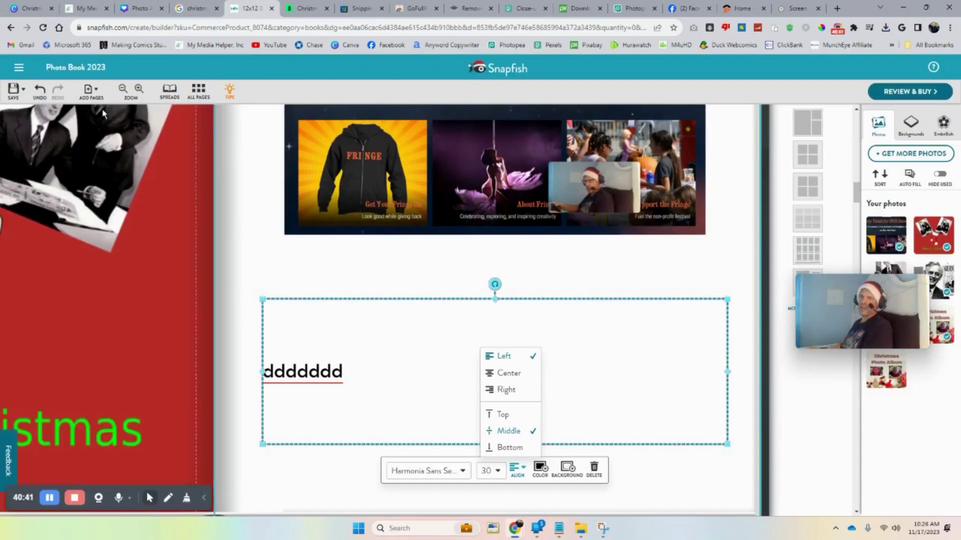